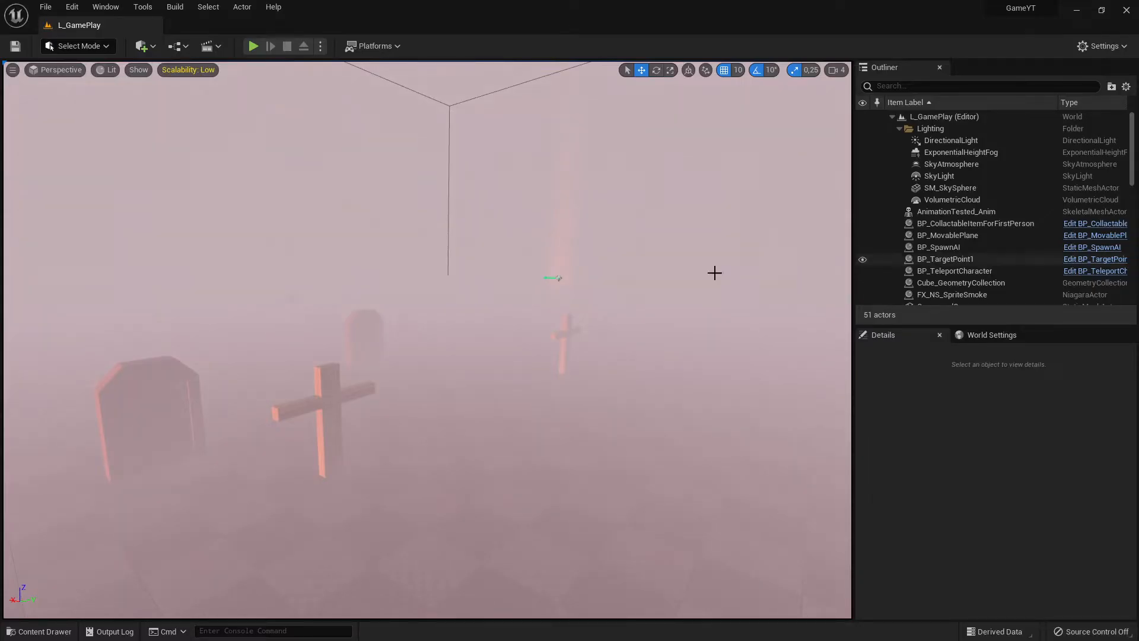
Step: Play-test the graveyard level, run the warrior among the crosses and tombstones, and stop the simulation
middle_click_drag(520, 320, 427, 344)
right_click_drag(520, 319, 528, 308)
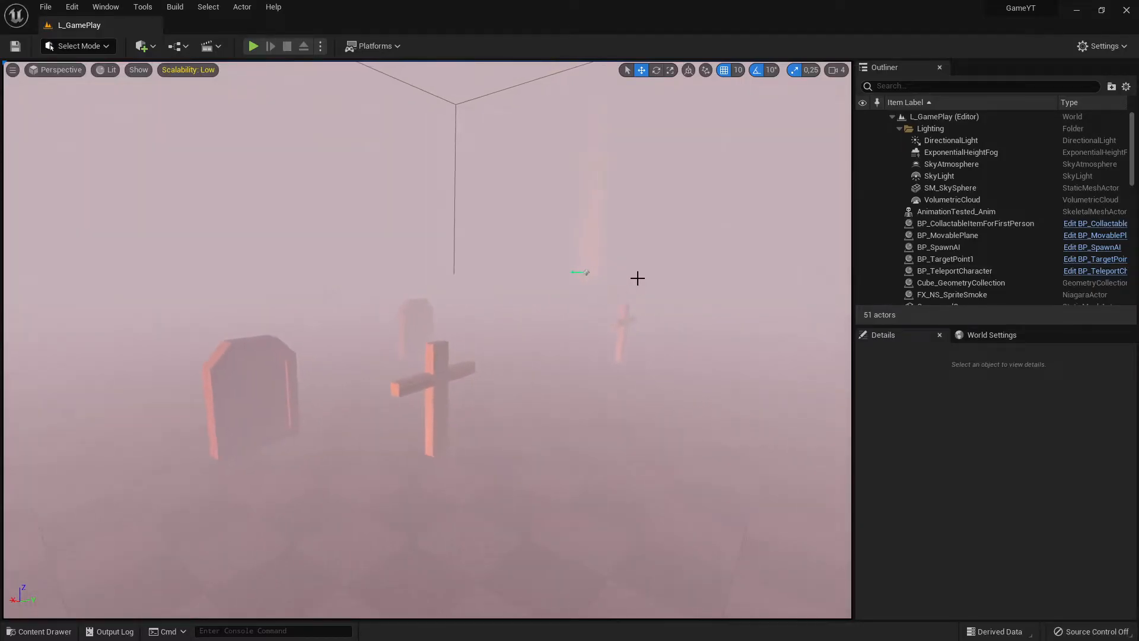
right_click_drag(638, 277, 528, 285)
left_click(257, 48)
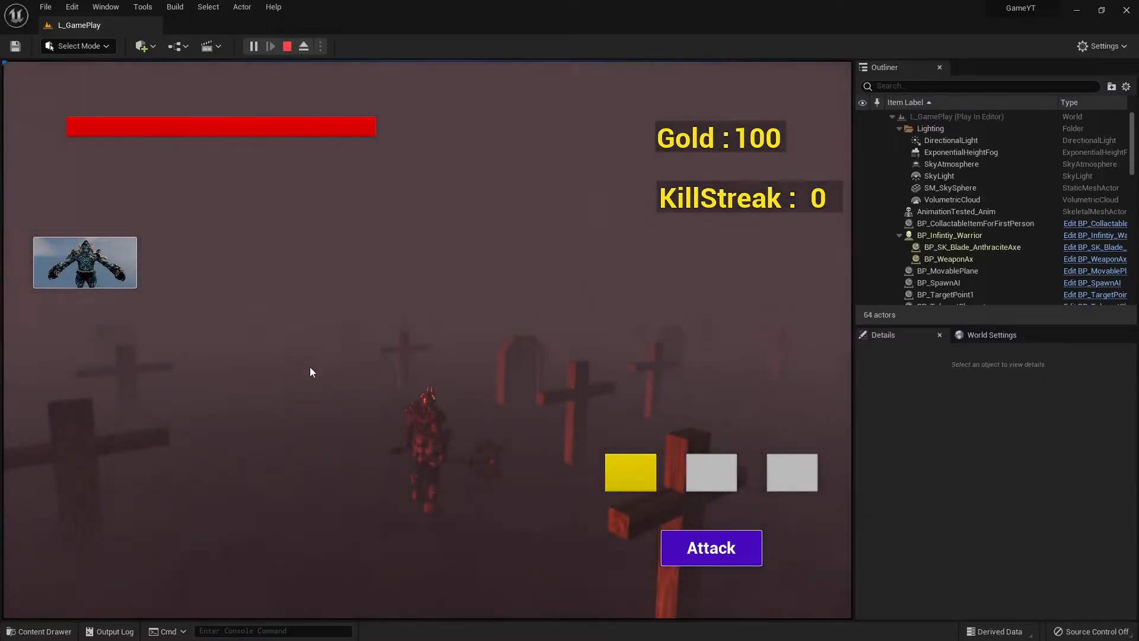
left_click(310, 372)
key("w")
key("w")
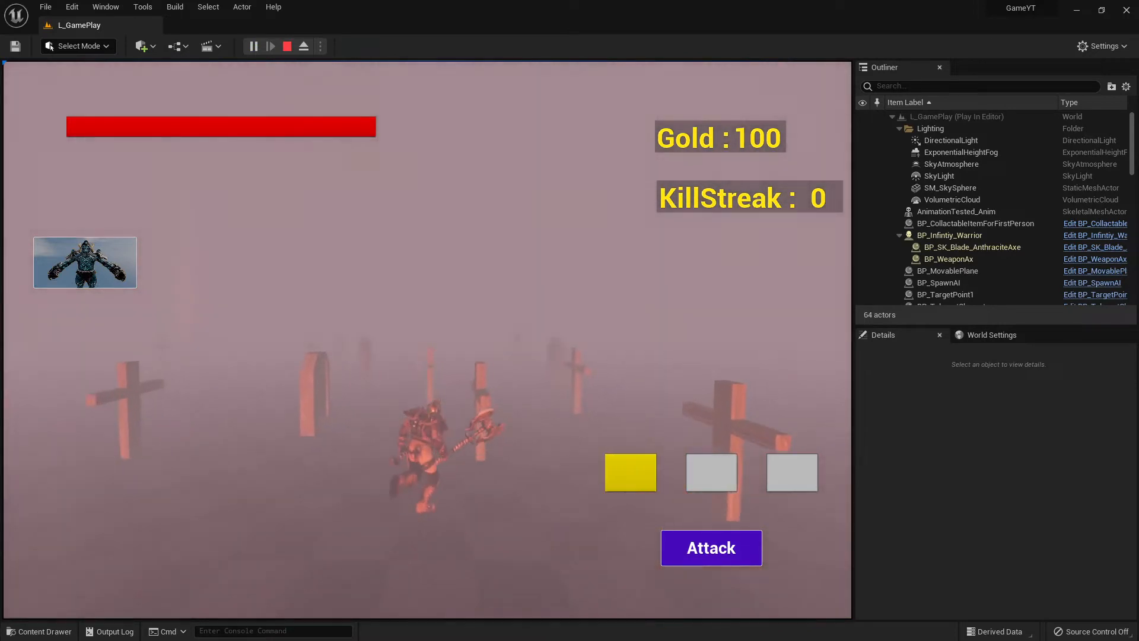
key("w")
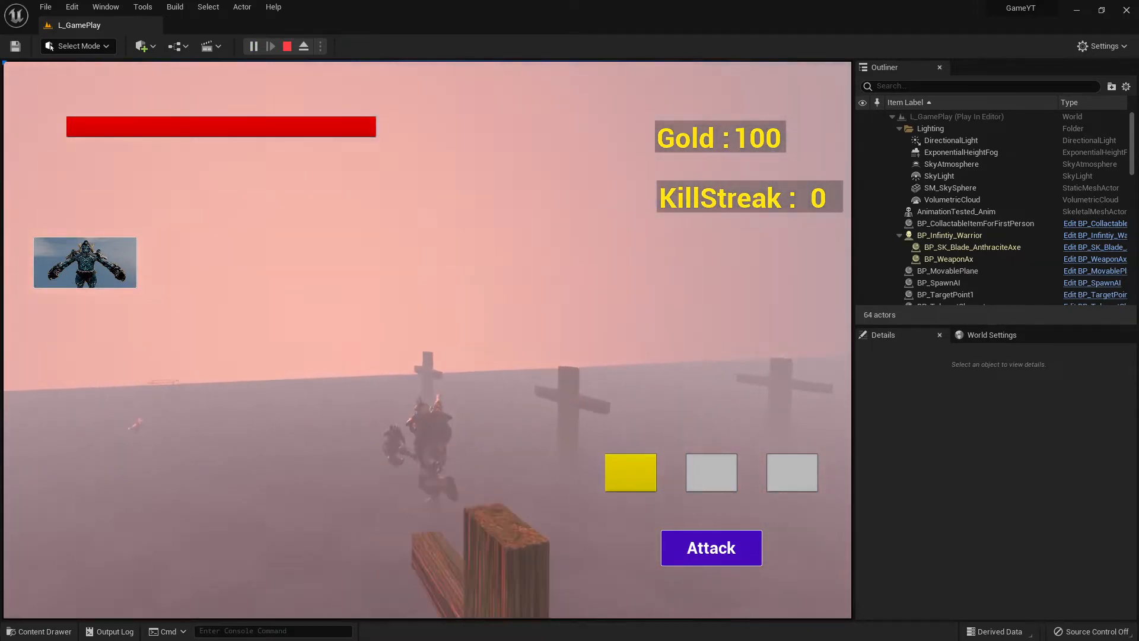
key("shift+F1")
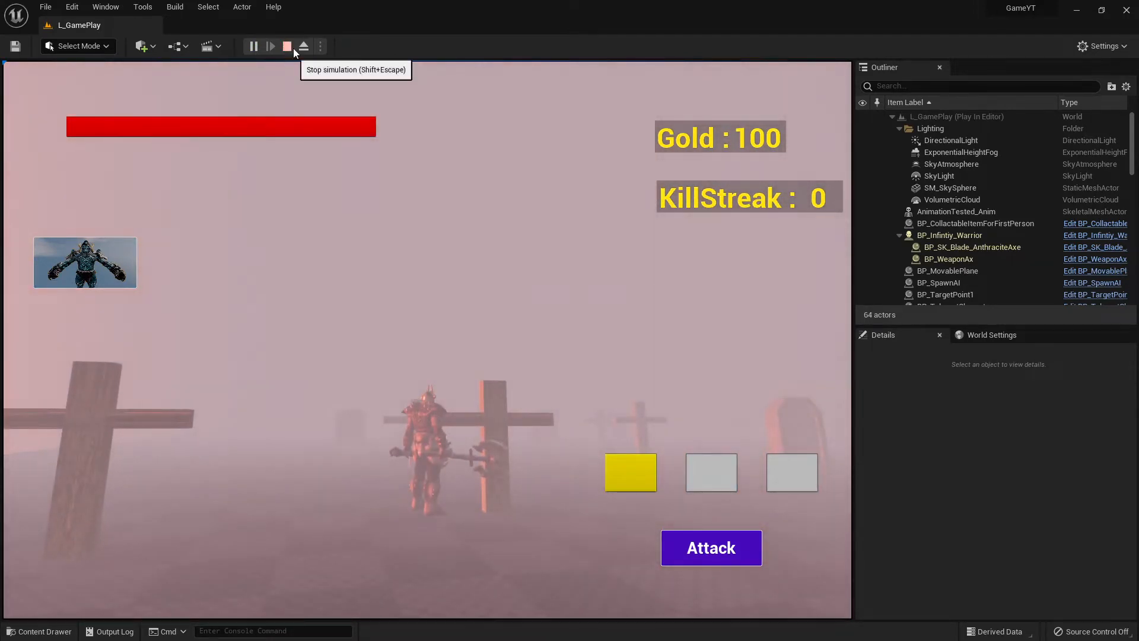
left_click(532, 261)
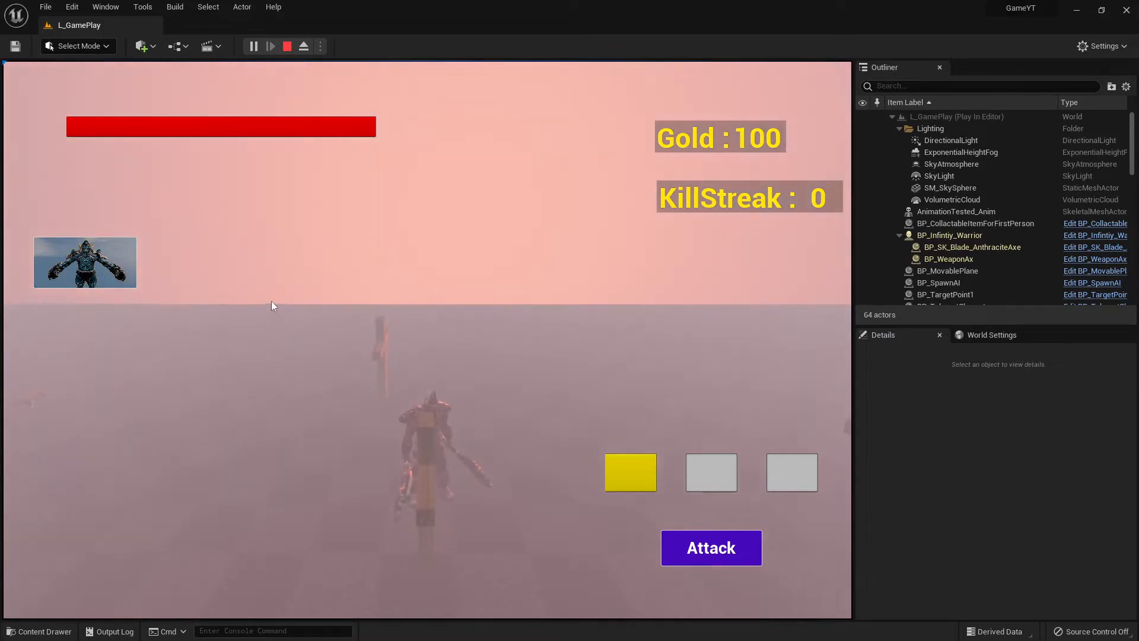
left_click(514, 308)
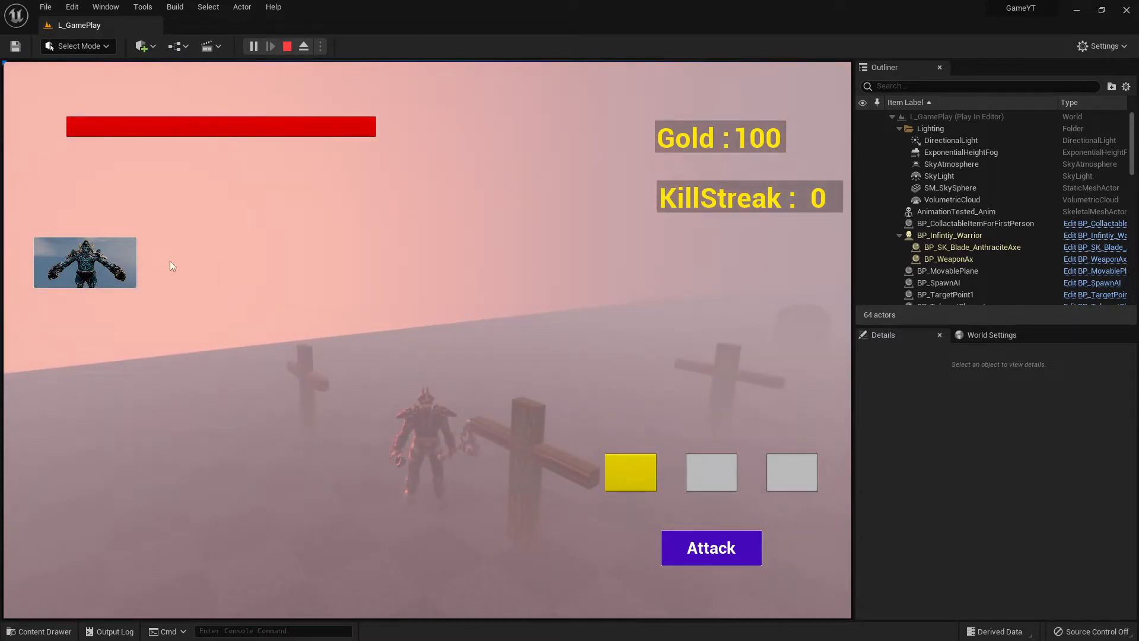
left_click(287, 46)
Step: Switch to Blender and delete the light and the camera from the default scene
key("alt+Tab")
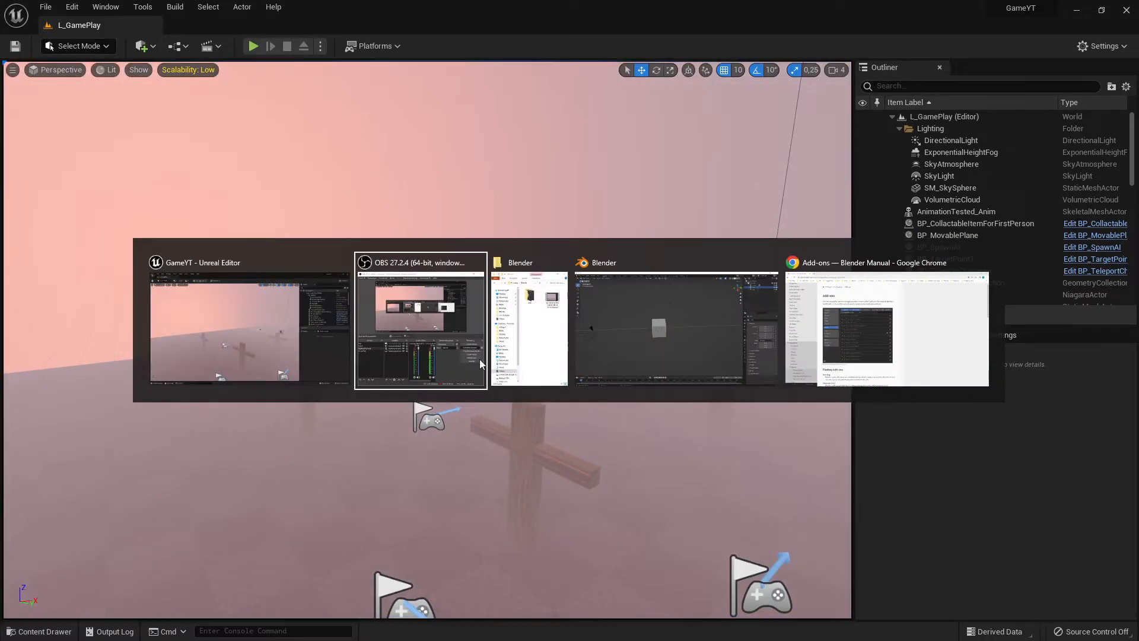
middle_click_drag(436, 339, 420, 241)
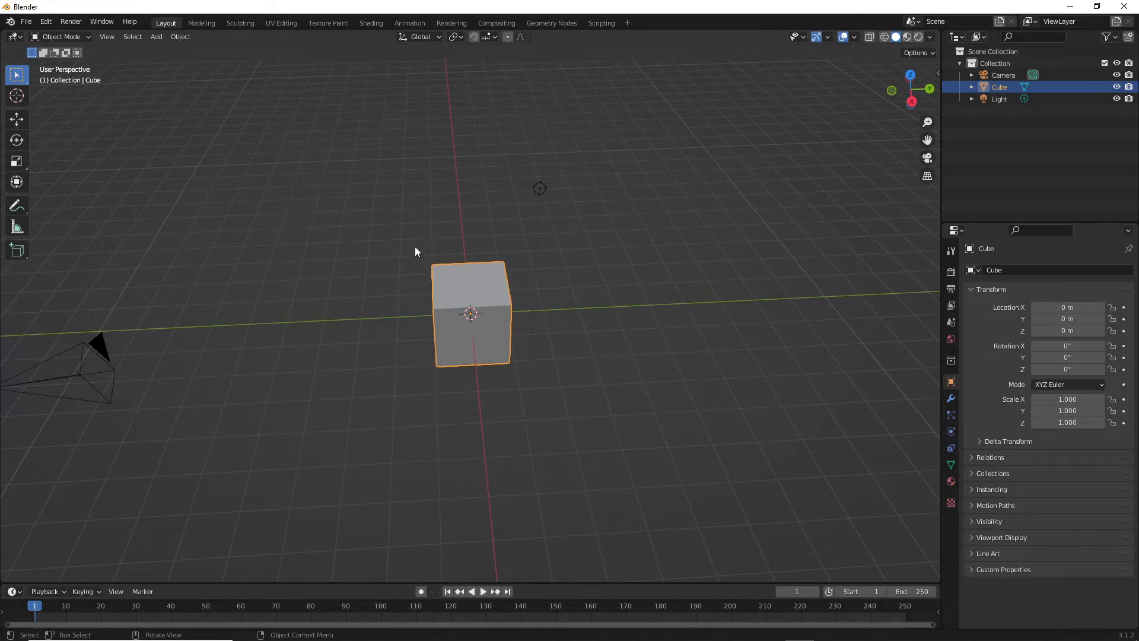
left_click(998, 100)
key("Delete")
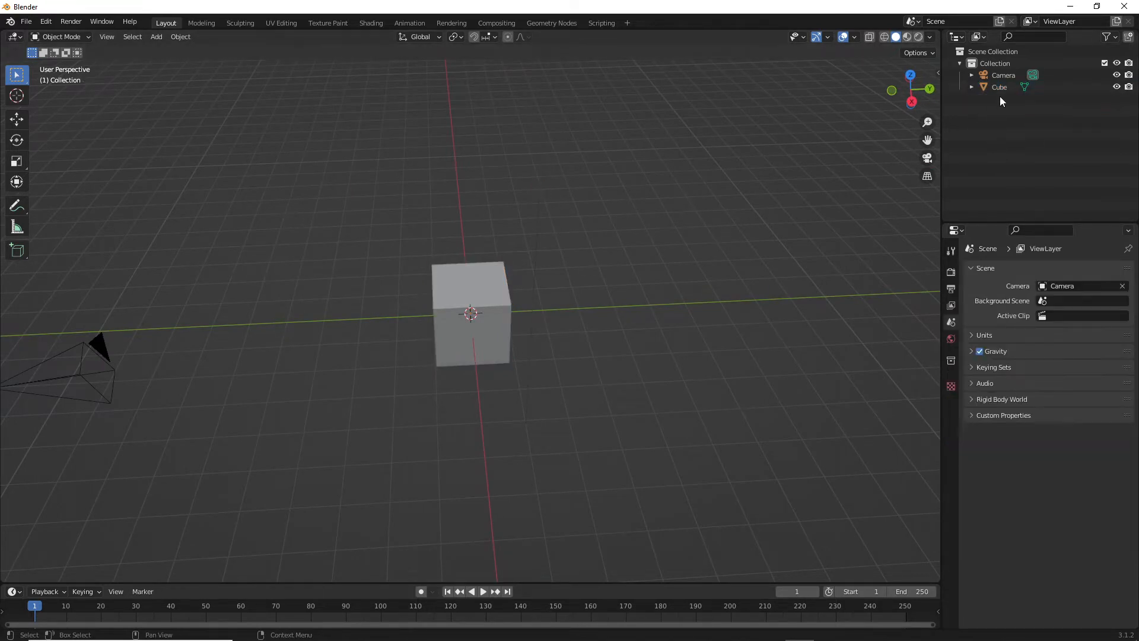
left_click(999, 76)
key("Delete")
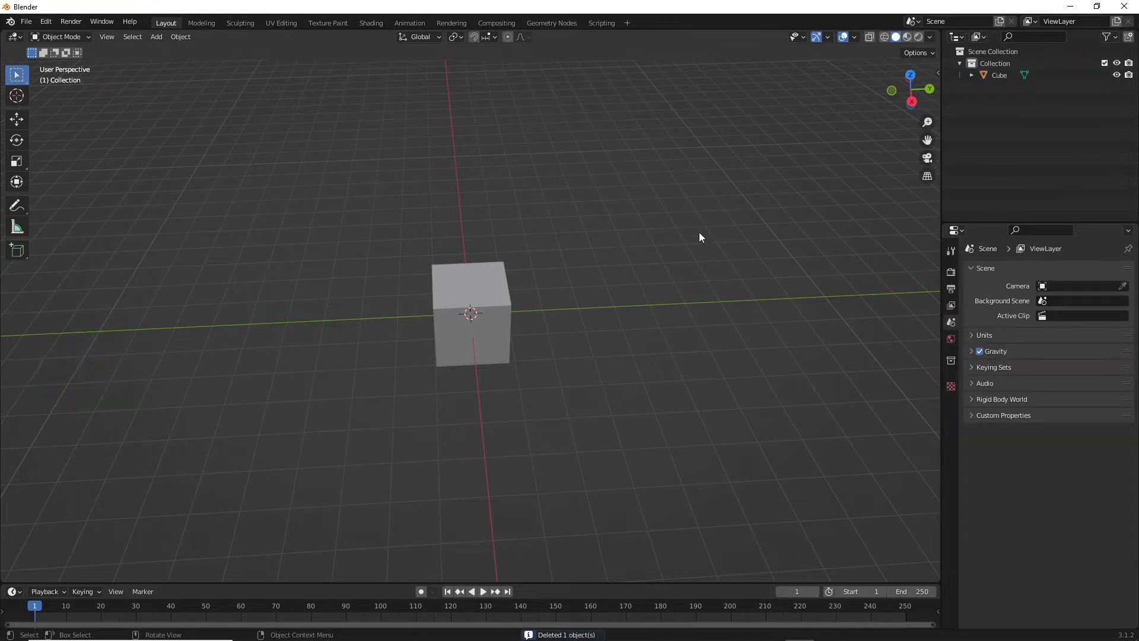
Step: Put the cube into Edit Mode with face selection
mouse_move(674, 210)
middle_mouse_down()
mouse_move(667, 228)
mouse_move(689, 211)
mouse_move(652, 209)
middle_mouse_up()
key("KP_1")
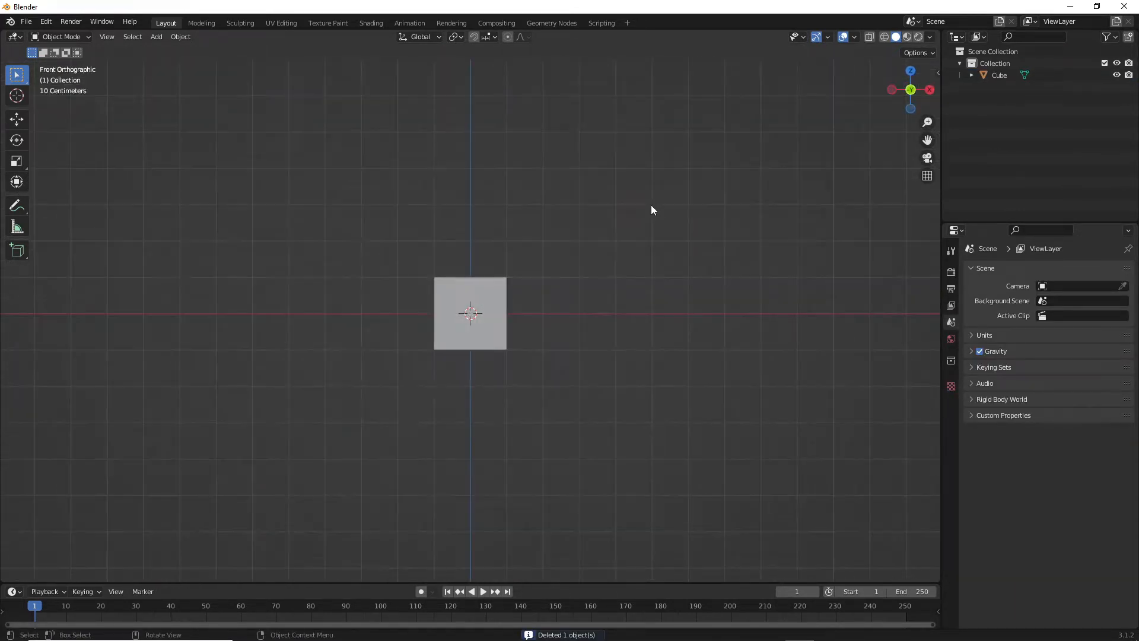
middle_click_drag(593, 178, 580, 282, "shift")
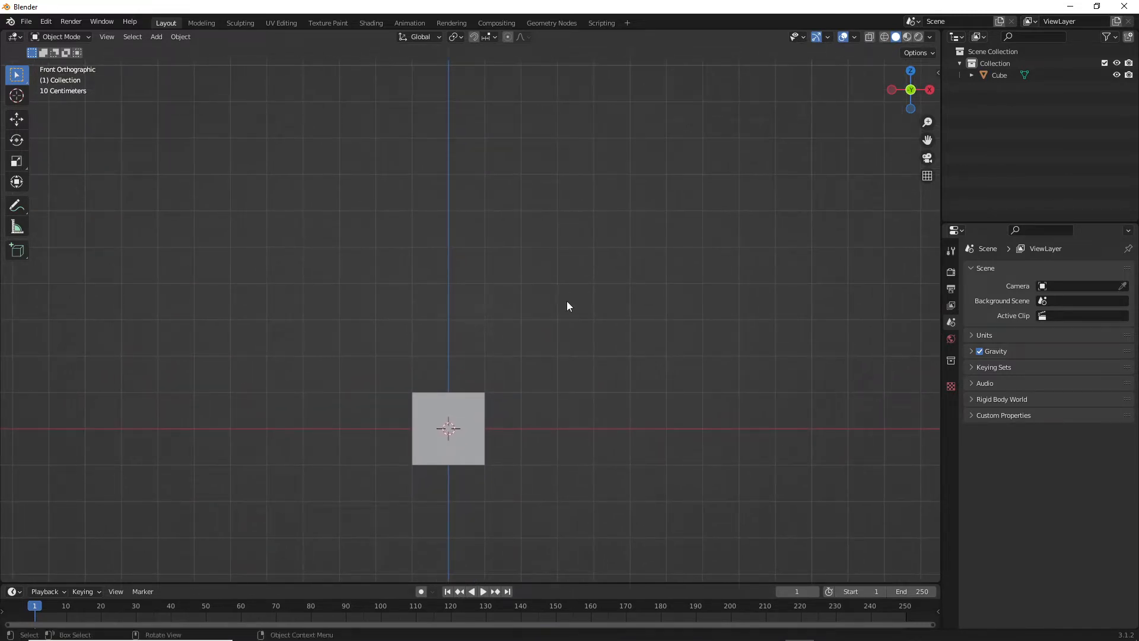
middle_click_drag(546, 315, 489, 380)
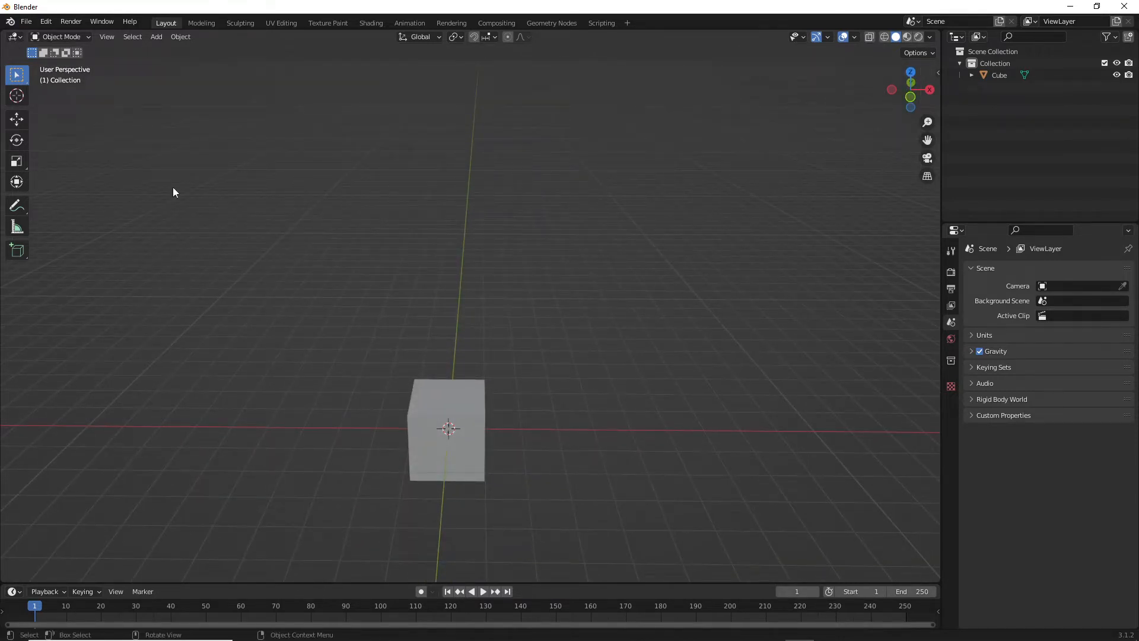
left_click(439, 411)
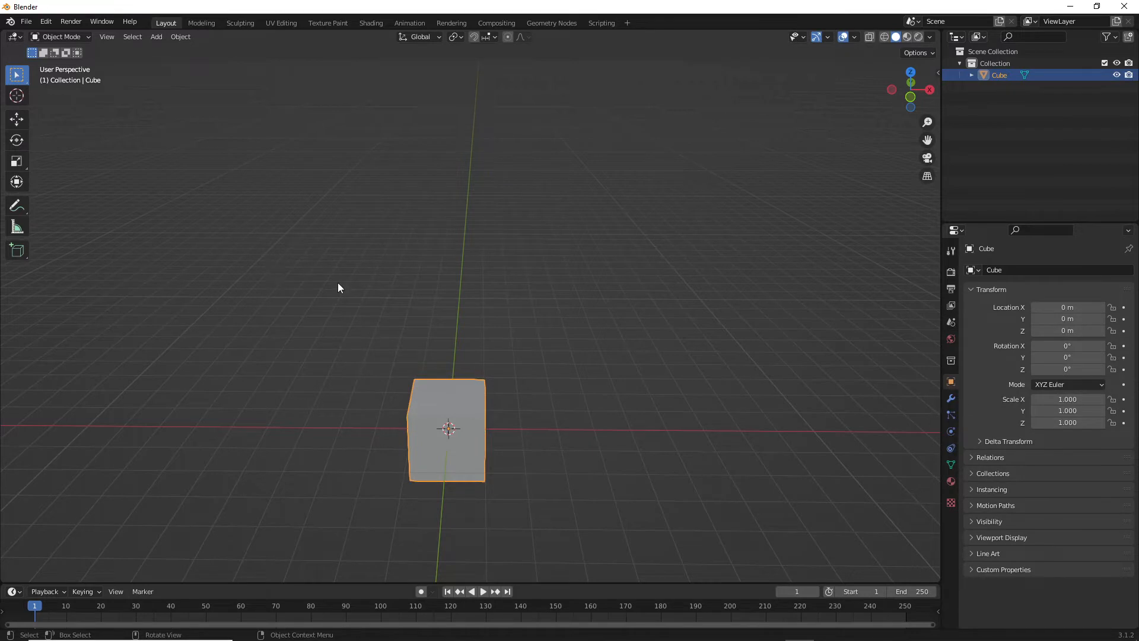
key("Tab")
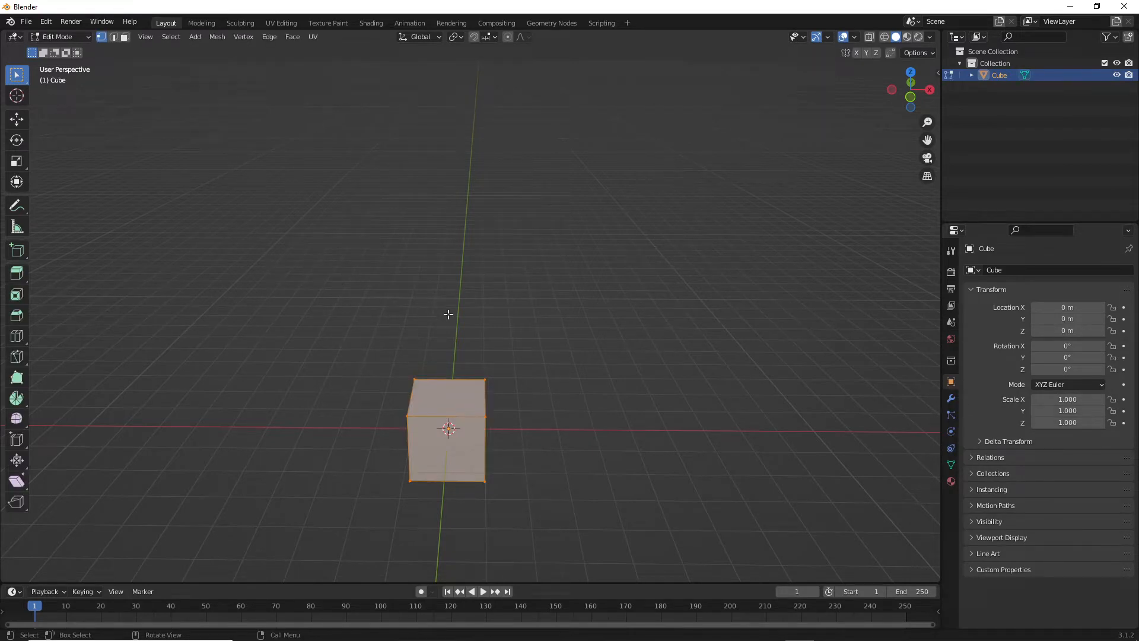
middle_click_drag(448, 315, 453, 299)
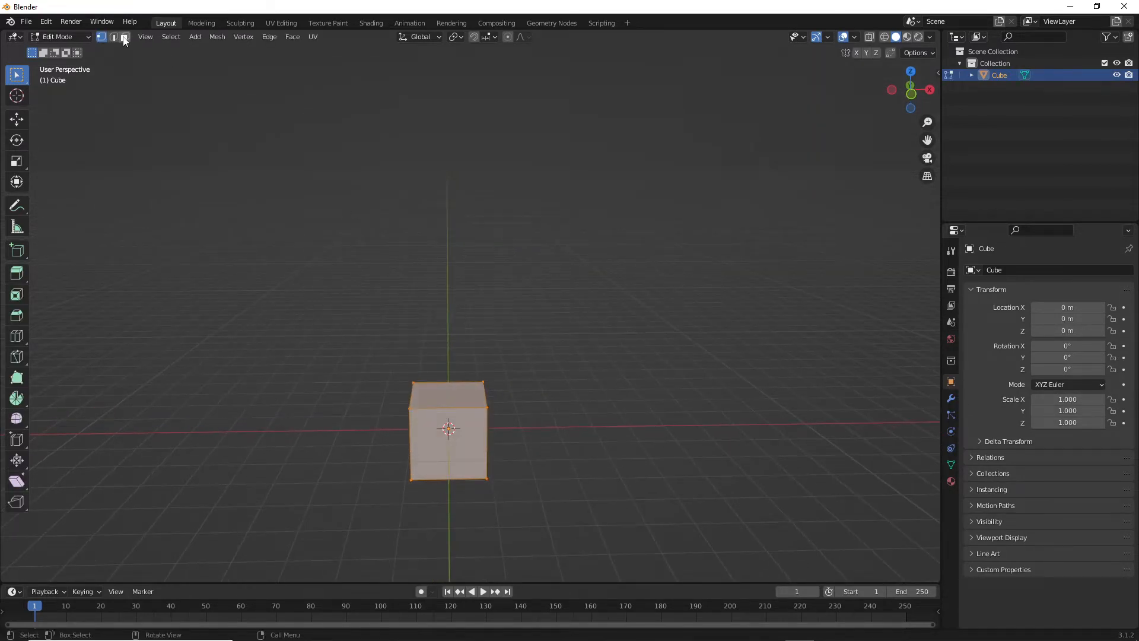
left_click(124, 38)
middle_click_drag(475, 327, 536, 333)
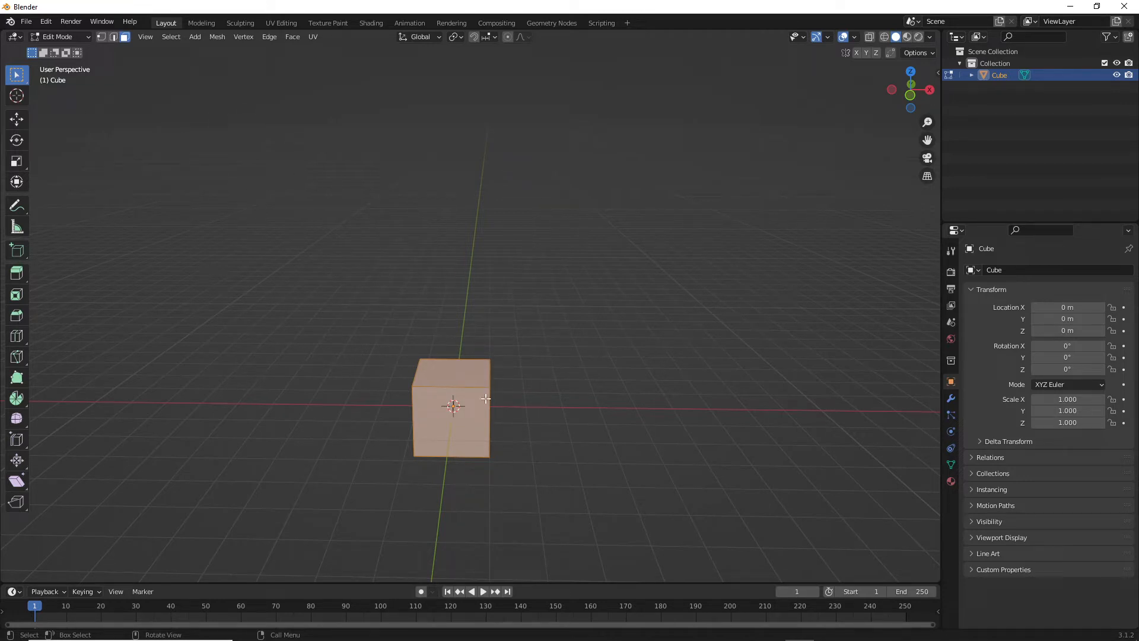
Step: Extrude the cube's top face twice in front view, first obliquely up toward +X, then almost straight up, forming a bent trunk
left_click(481, 381)
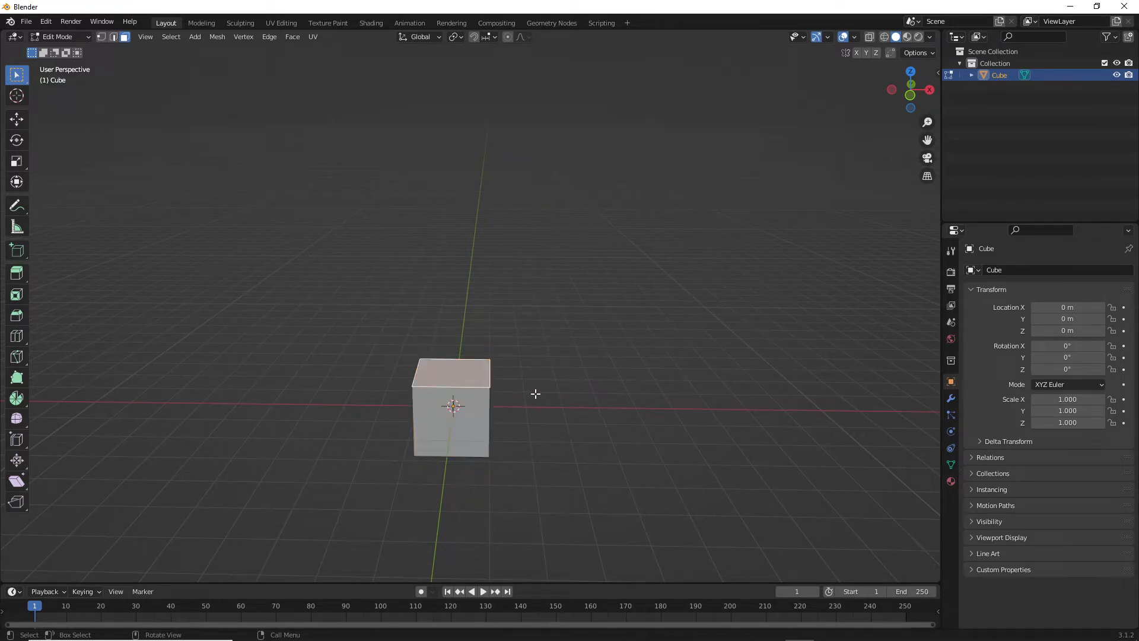
key("KP_1")
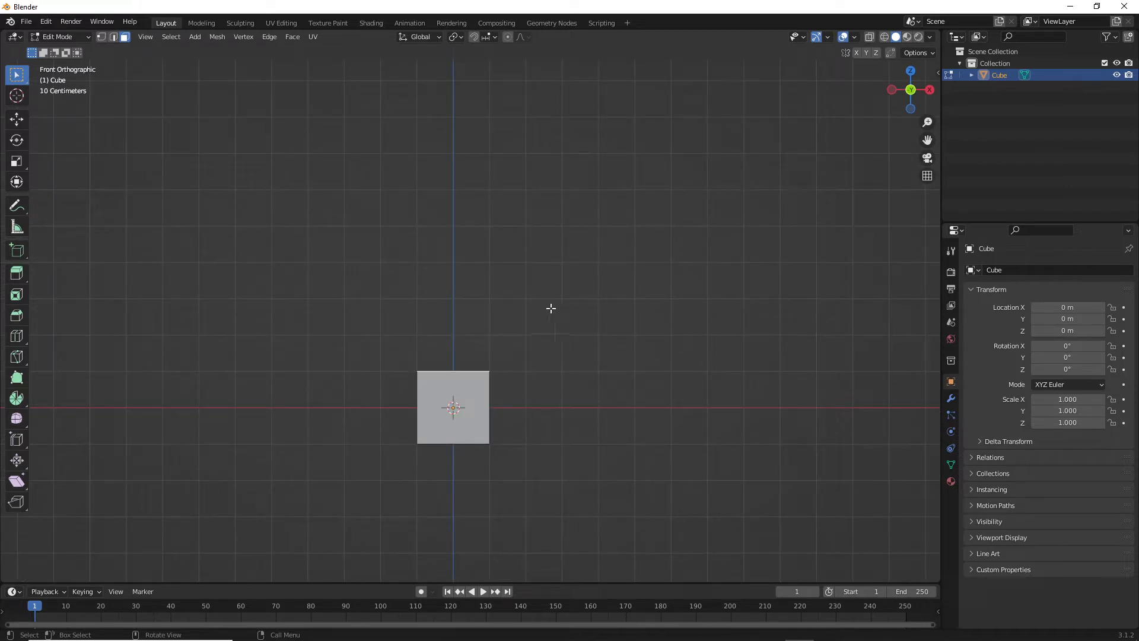
key("ctrl")
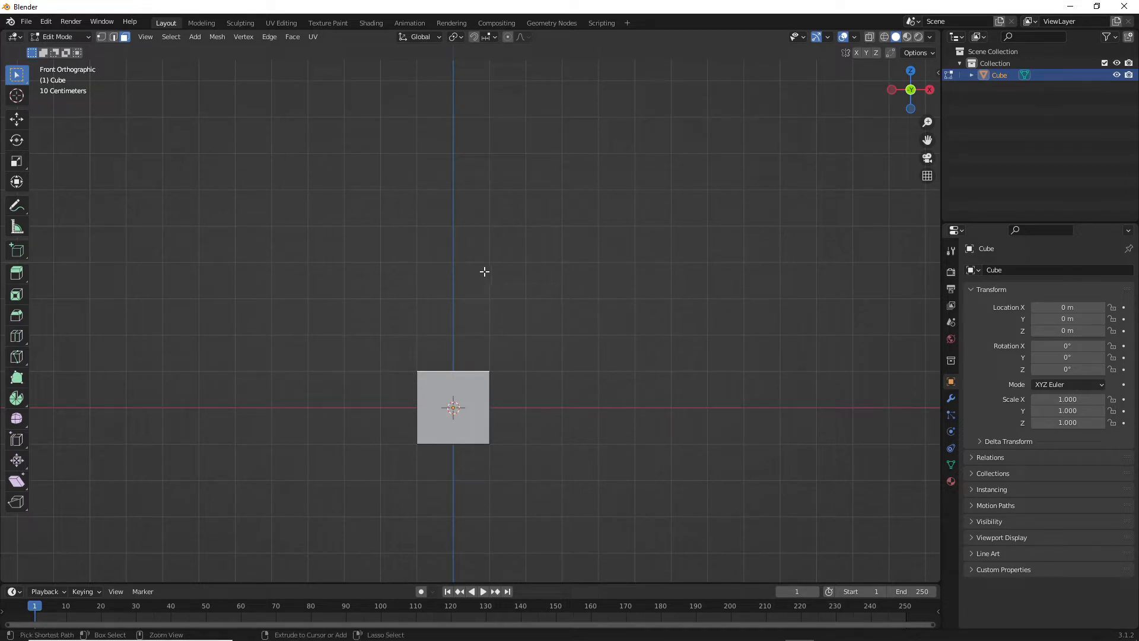
right_click(501, 272, "ctrl")
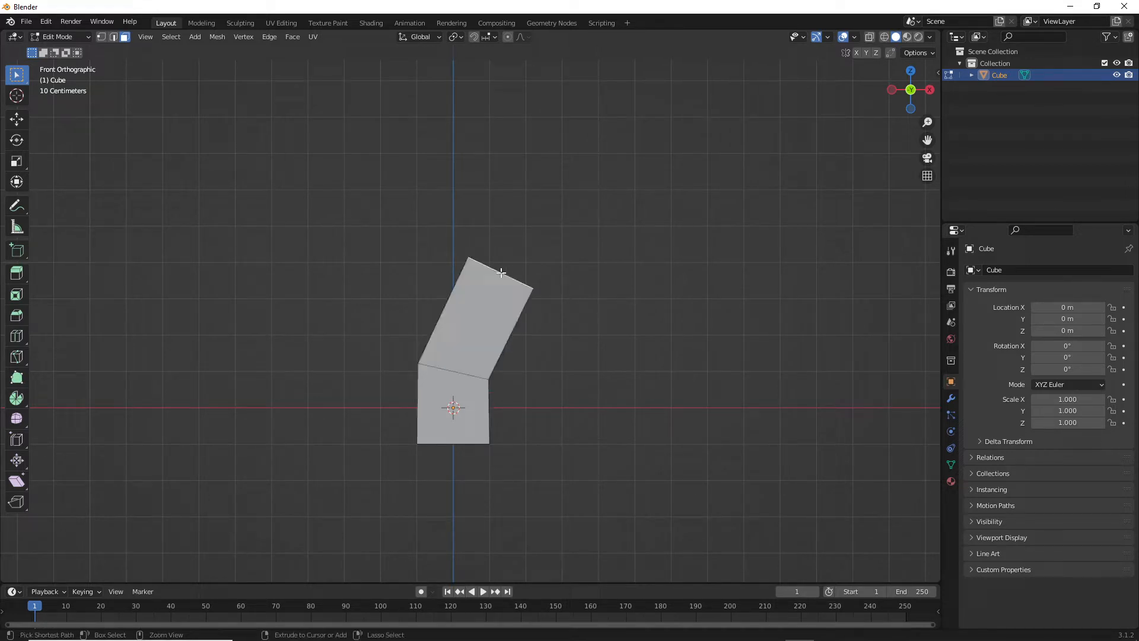
right_click(506, 135, "ctrl")
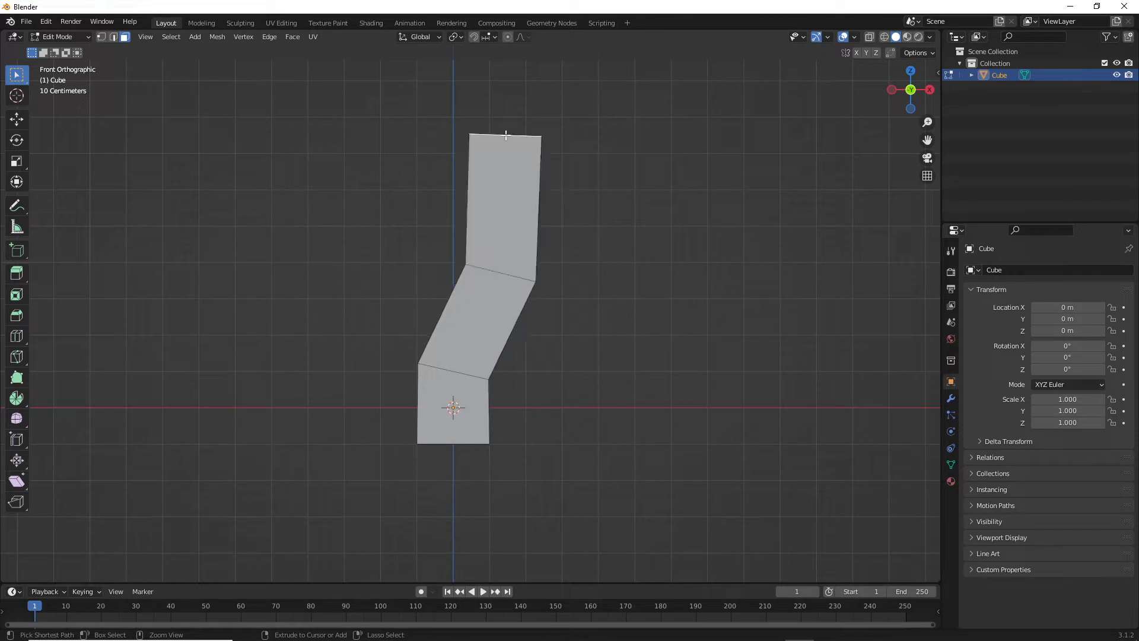
Step: Scale down the trunk's top face uniformly to taper the upper segment
middle_click_drag(534, 161, 517, 133)
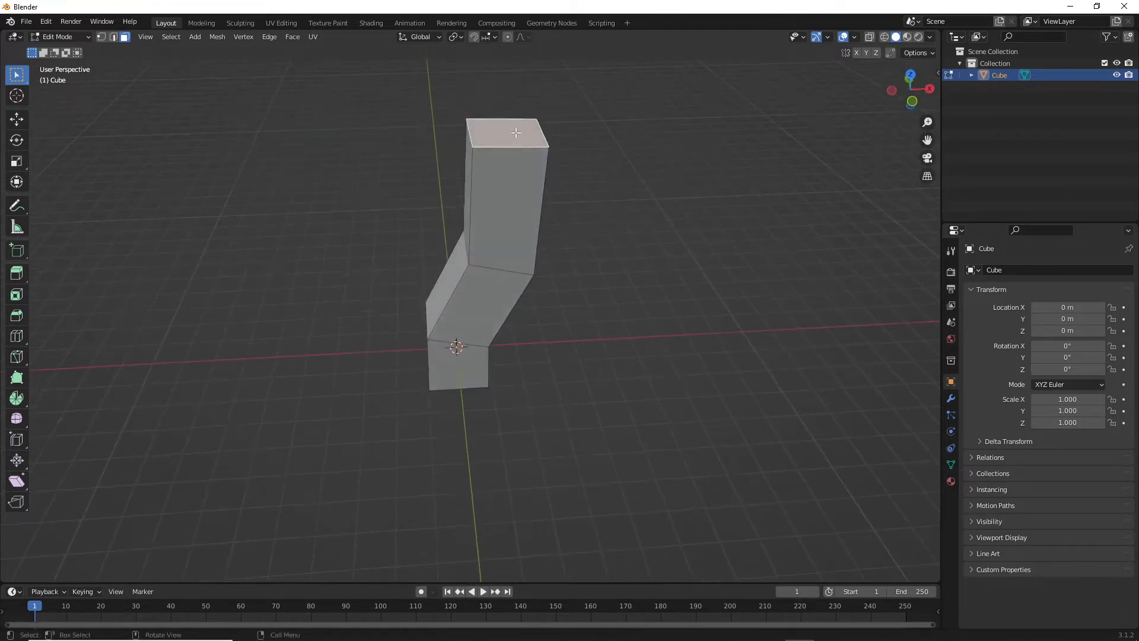
key("s")
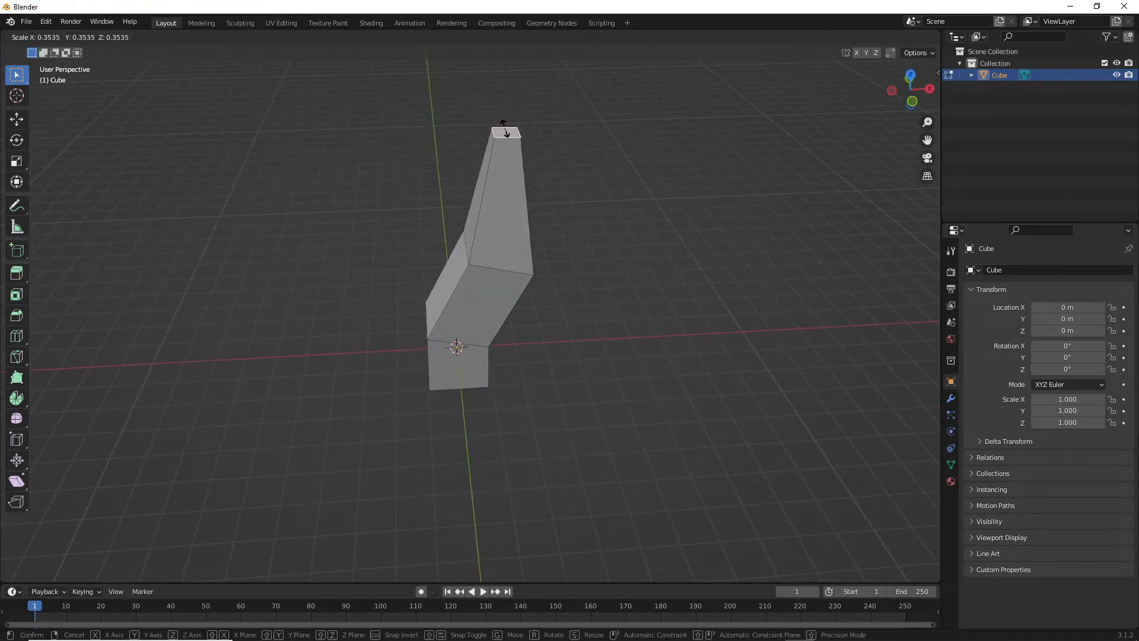
left_click(511, 128)
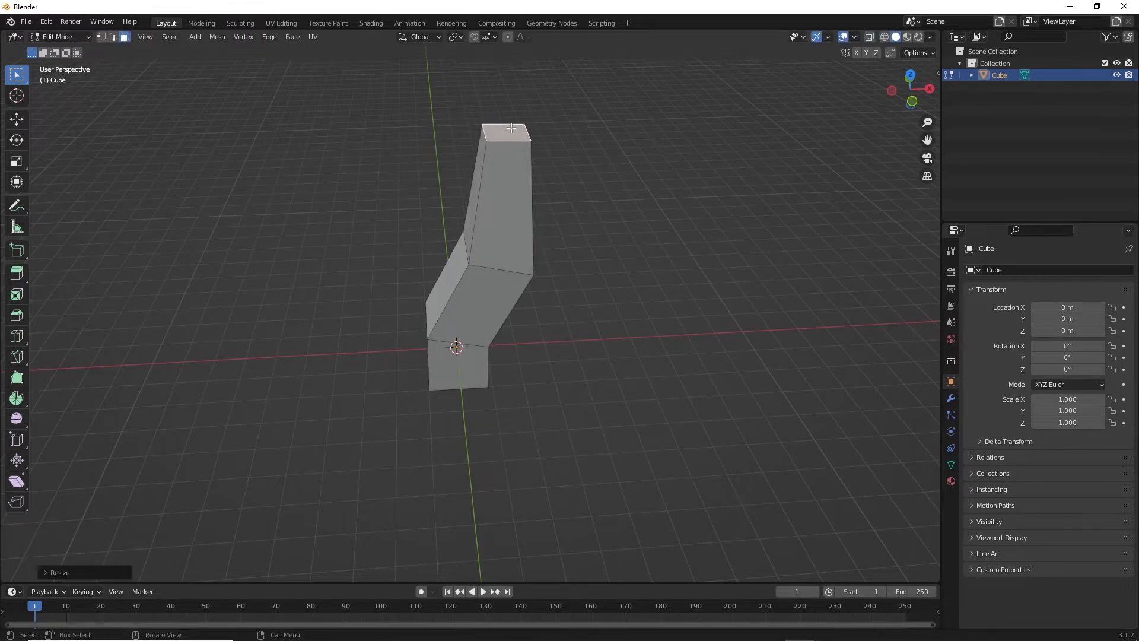
Step: Extrude the trunk's narrowed top face about 0.68 m along its normal to add a short end block
key("KP_1")
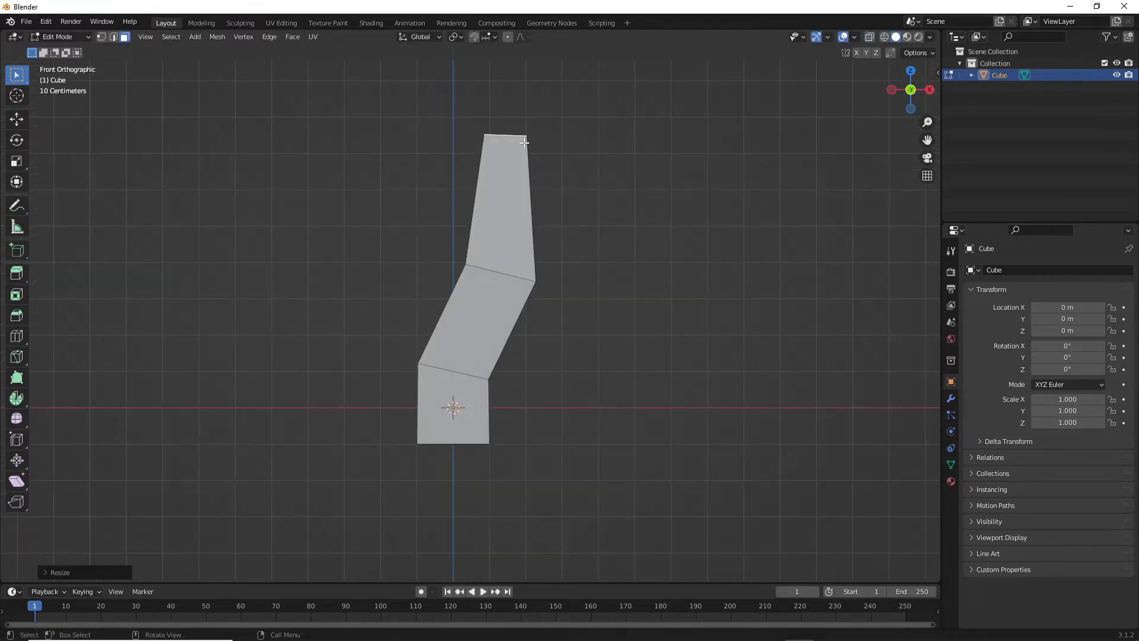
scroll(514, 186, "down", 3)
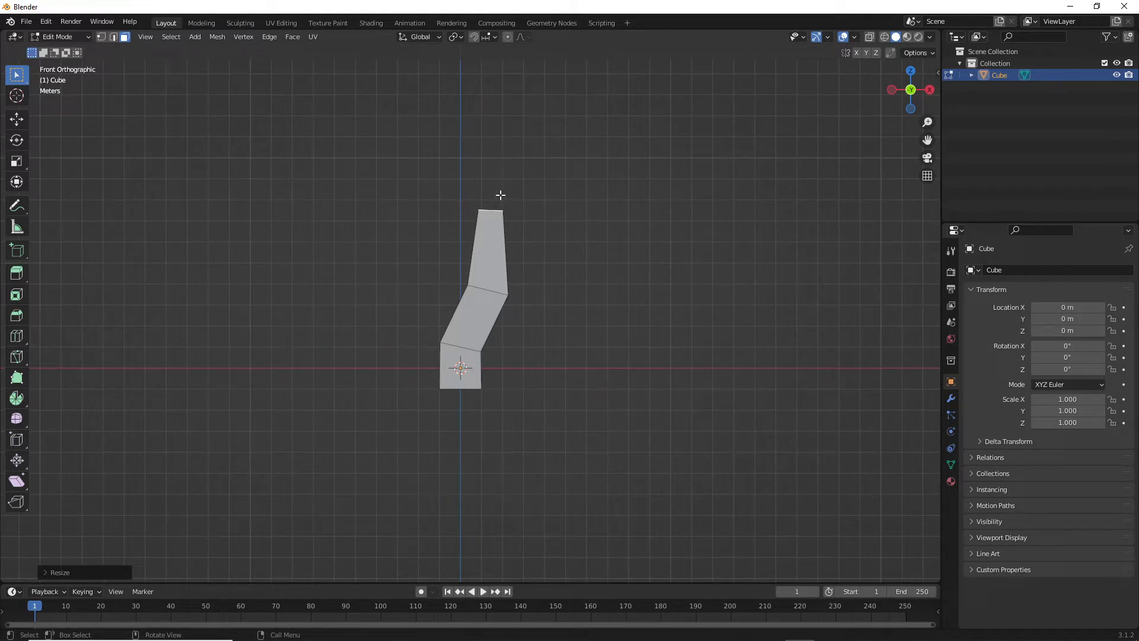
key("e")
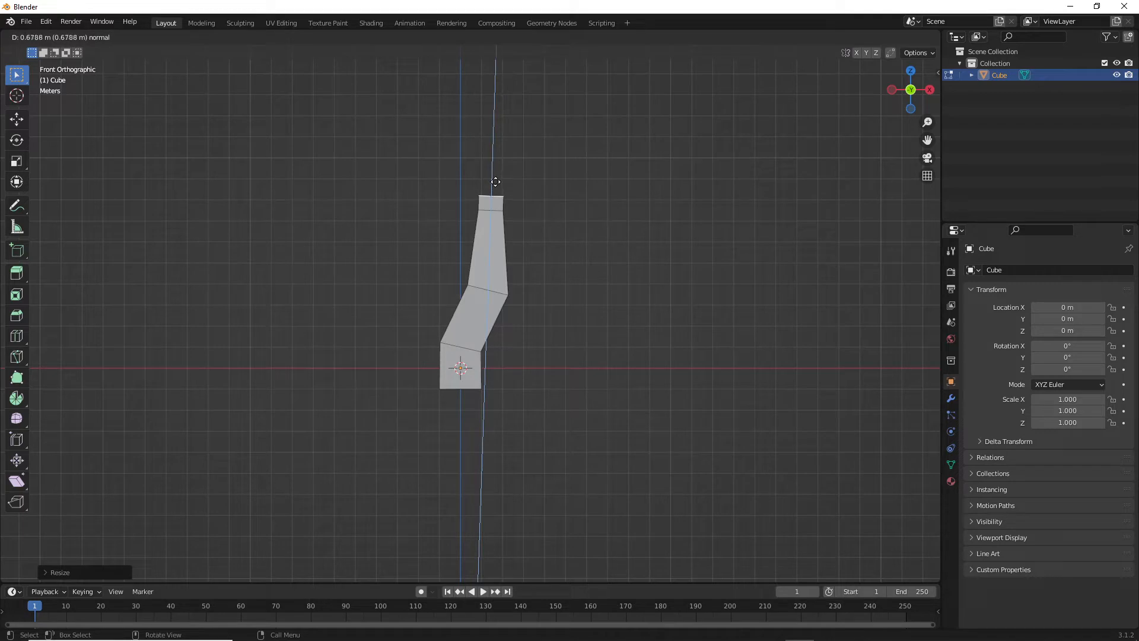
left_click(496, 182)
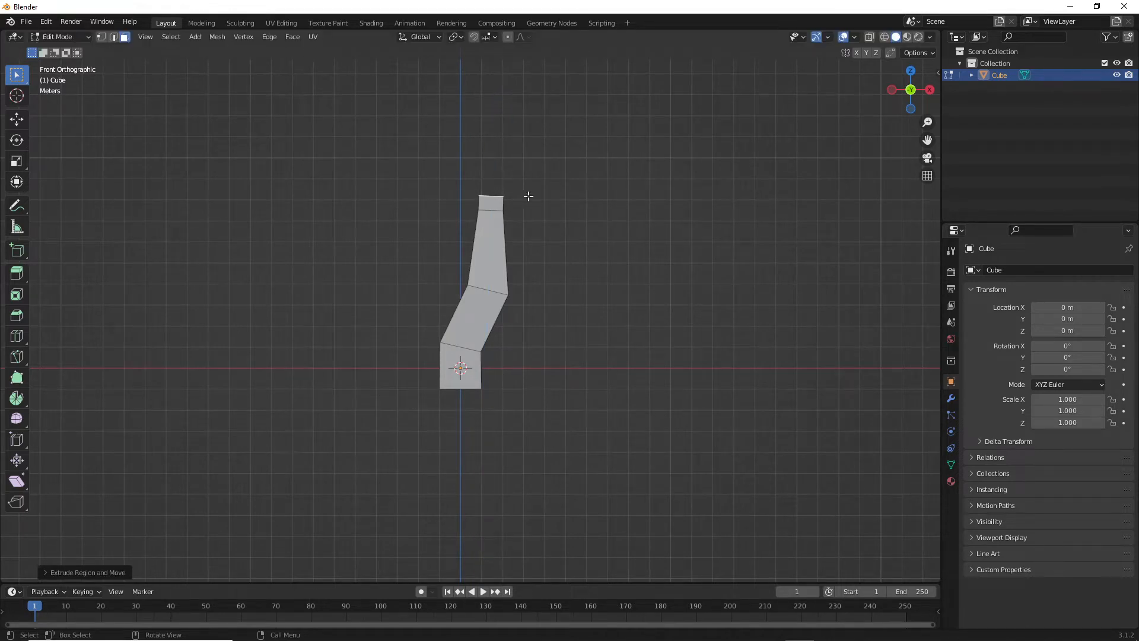
Step: Extrude the +X side face of the trunk's short end block outward and slightly upward in front view, forming a thin branch
middle_click_drag(527, 196, 499, 203)
scroll(521, 150, "up", 4)
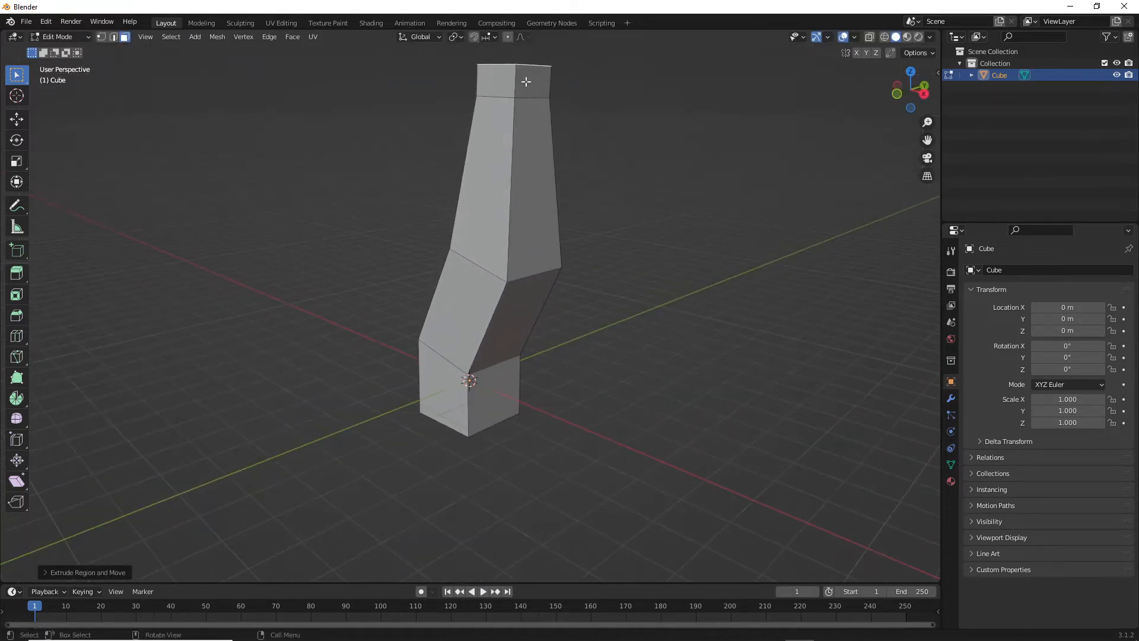
middle_click_drag(484, 121, 527, 119)
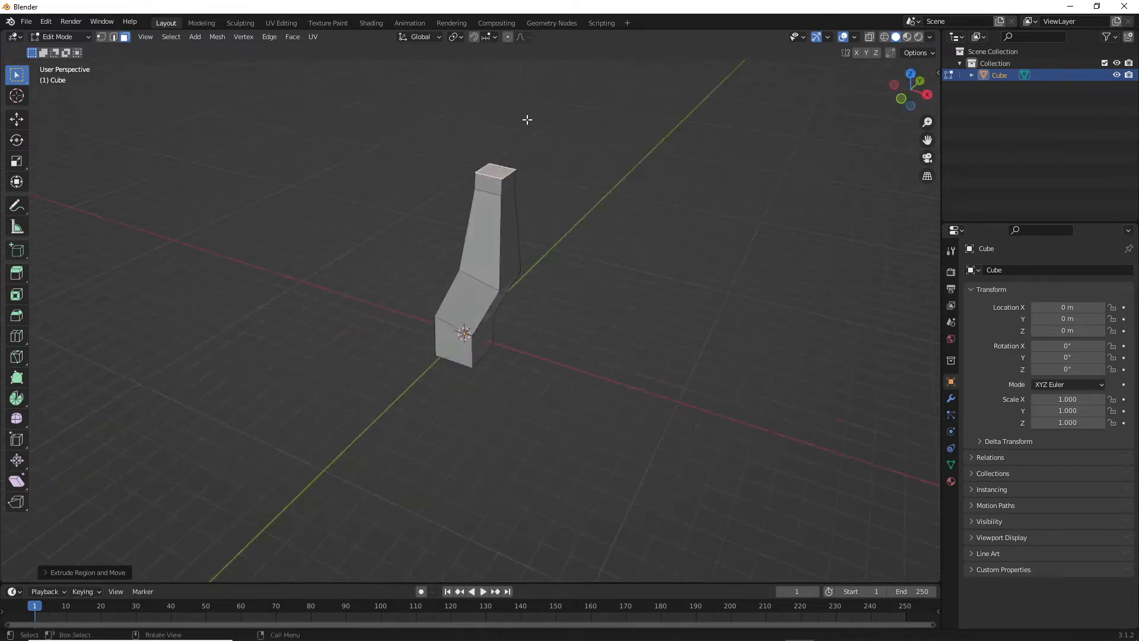
left_click(508, 189)
middle_click_drag(547, 198, 557, 181)
scroll(557, 181, "up", 2)
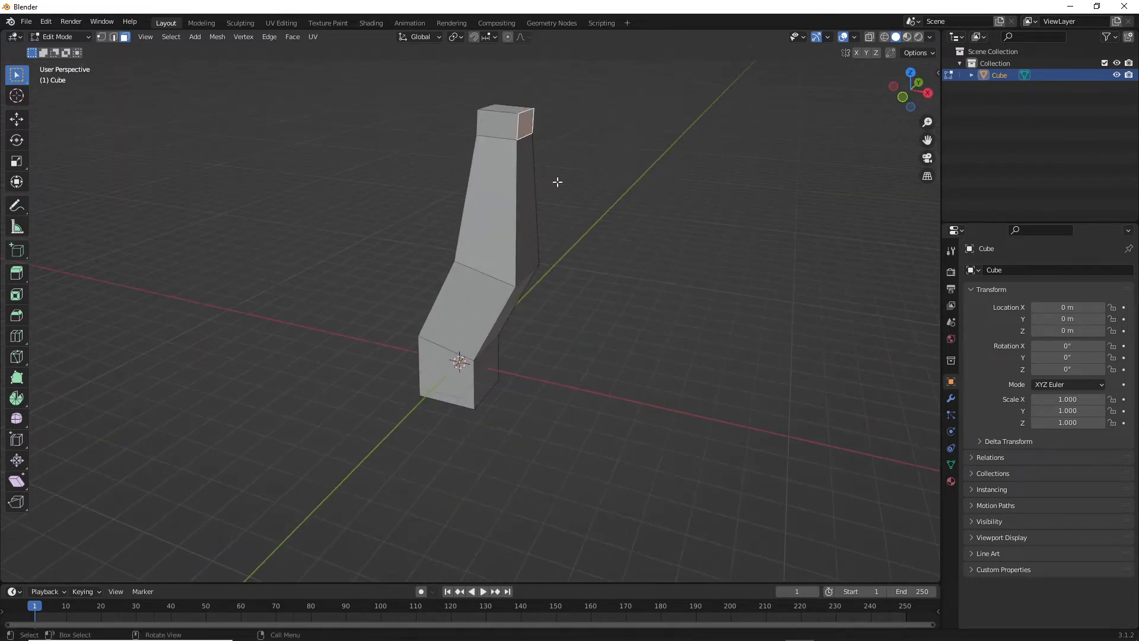
key("KP_1")
scroll(557, 181, "down", 4)
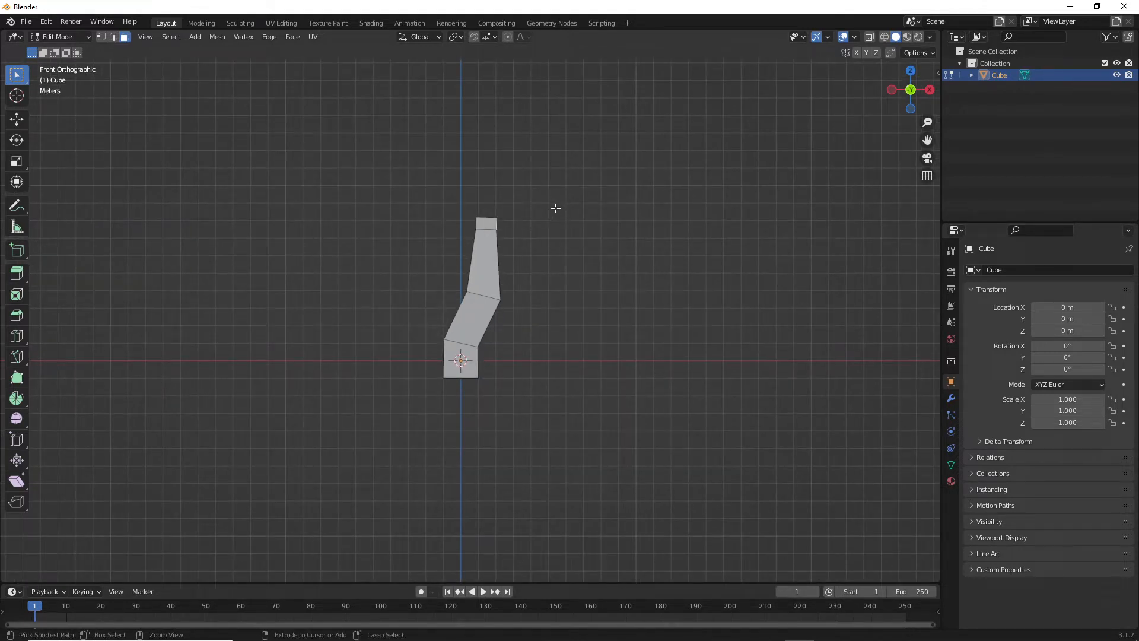
right_click(555, 208, "ctrl")
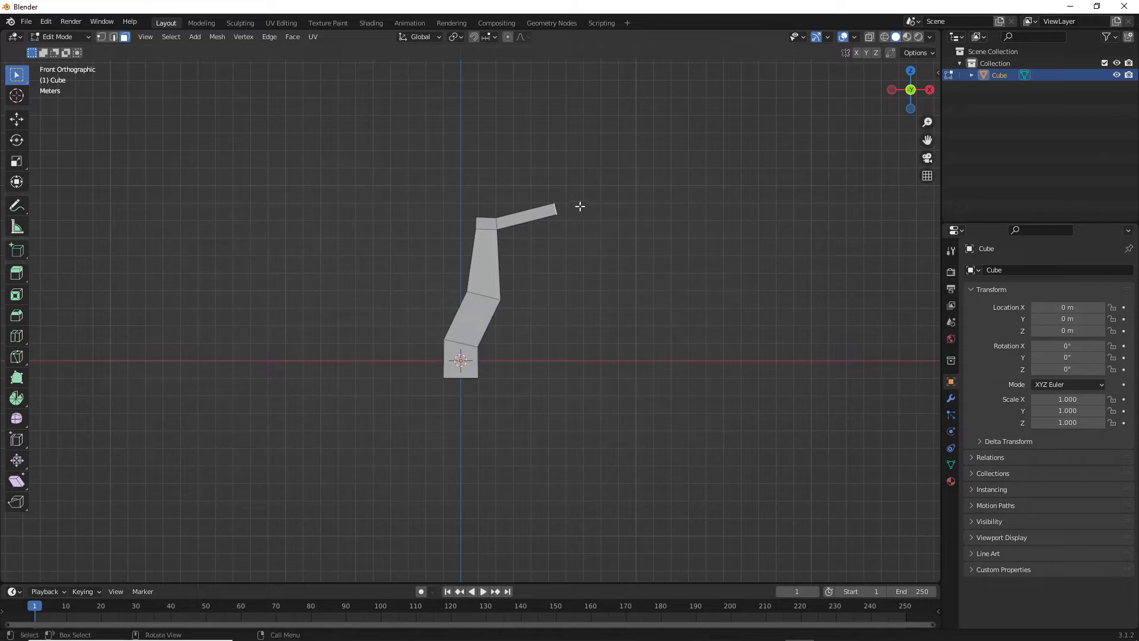
Step: Scale down the thin branch's tip, extrude it obliquely upward toward +X in front view, and taper the new tip
key("s")
left_click(581, 196)
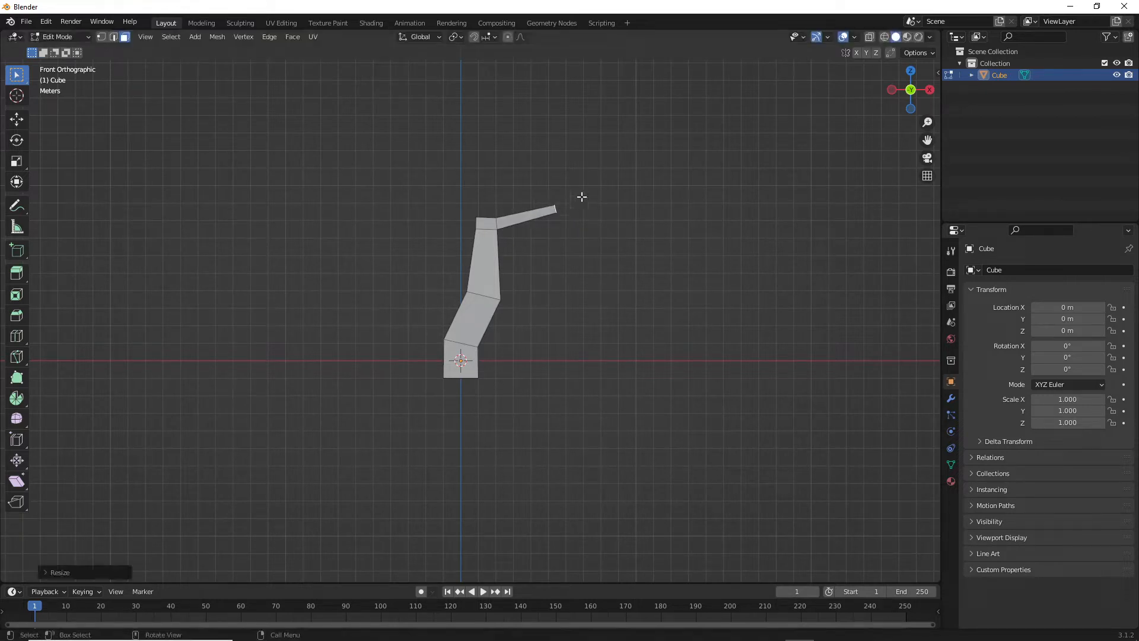
right_click(587, 161, "ctrl")
key("s")
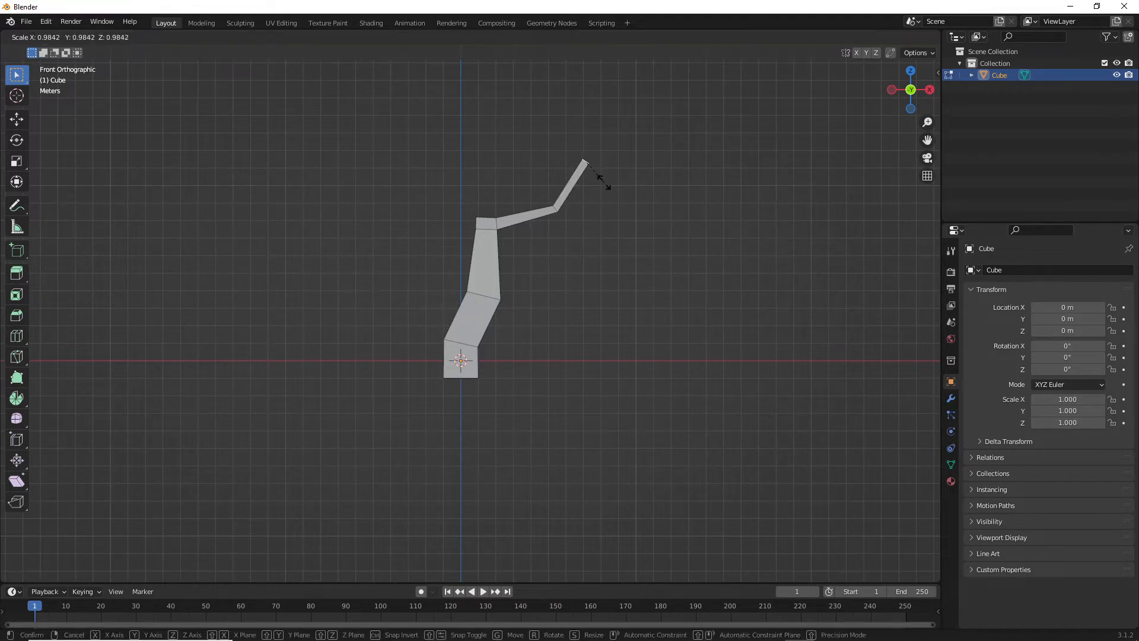
left_click(596, 179)
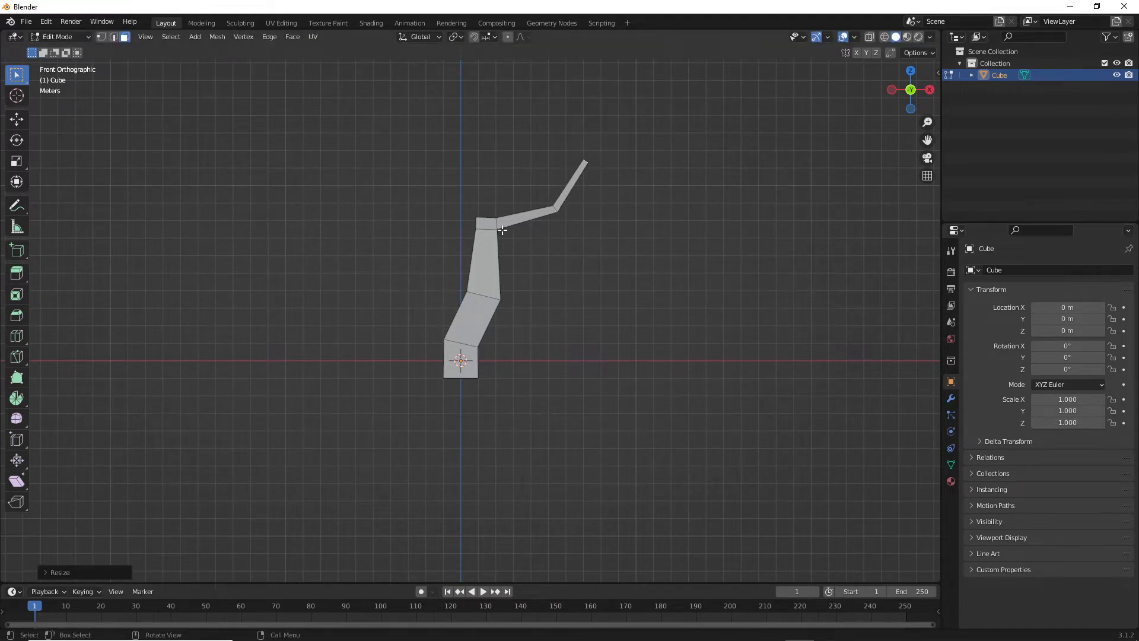
Step: Select the -X side face of the trunk's short end block and delete its vertices
mouse_move(503, 230)
middle_mouse_down()
mouse_move(633, 247)
mouse_move(474, 231)
mouse_move(554, 244)
mouse_move(510, 240)
middle_mouse_up()
left_click(476, 226)
left_click(536, 246)
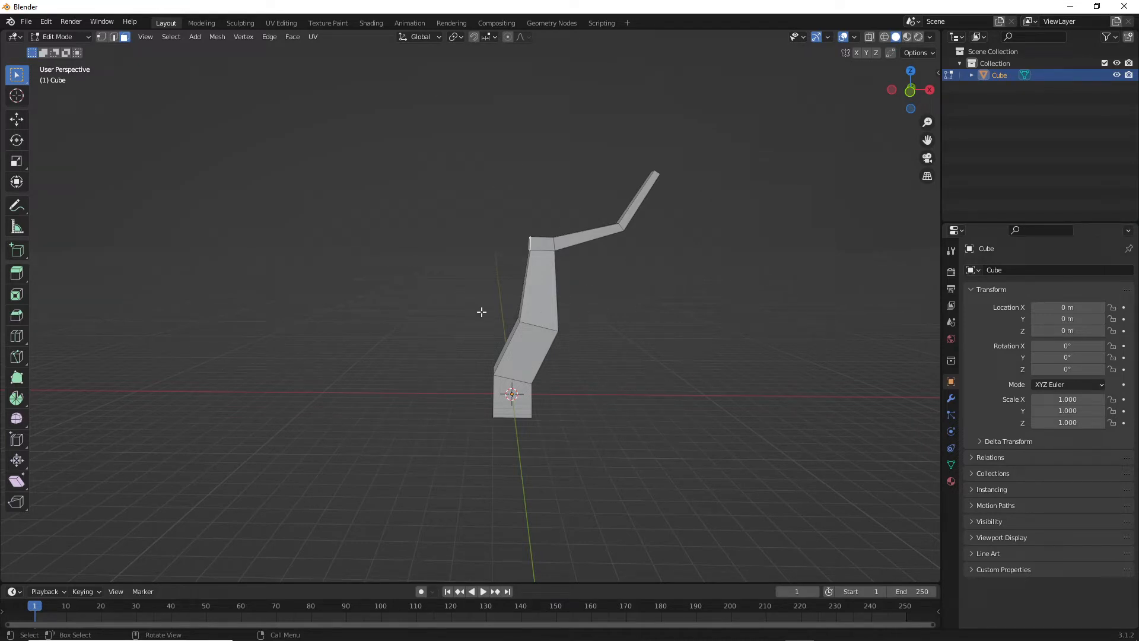
scroll(558, 310, "up", 2)
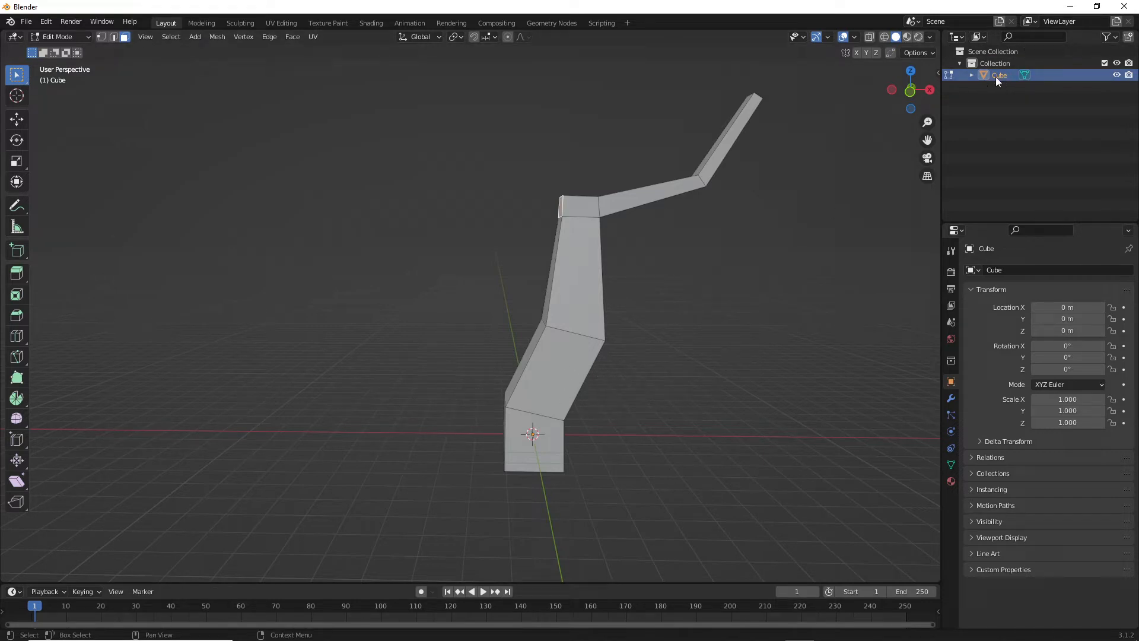
key("x")
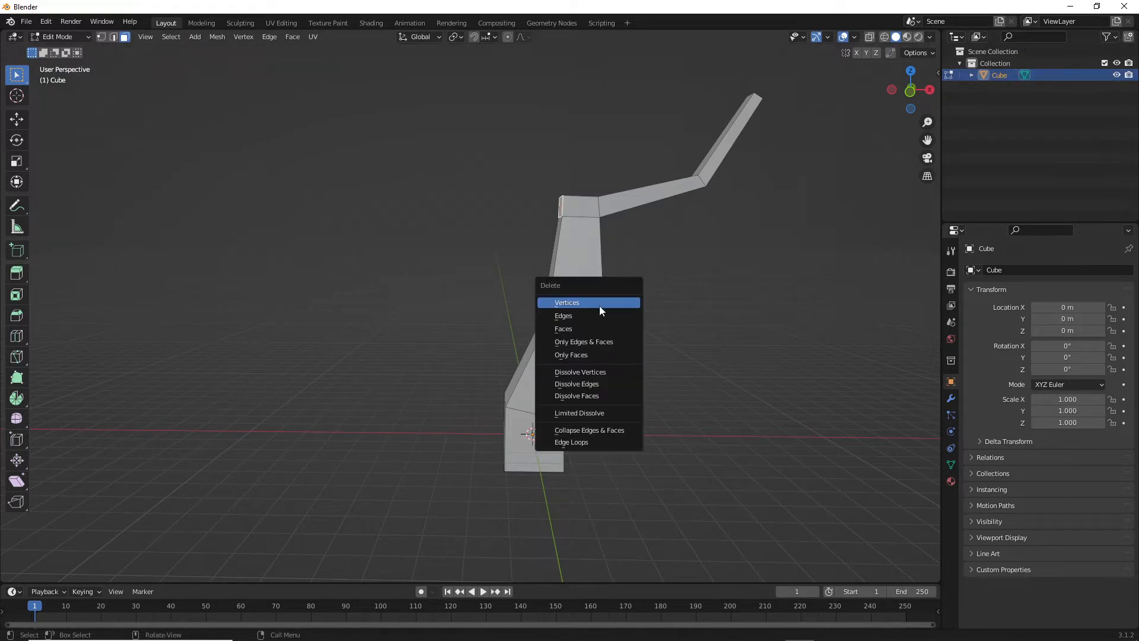
left_click(599, 306)
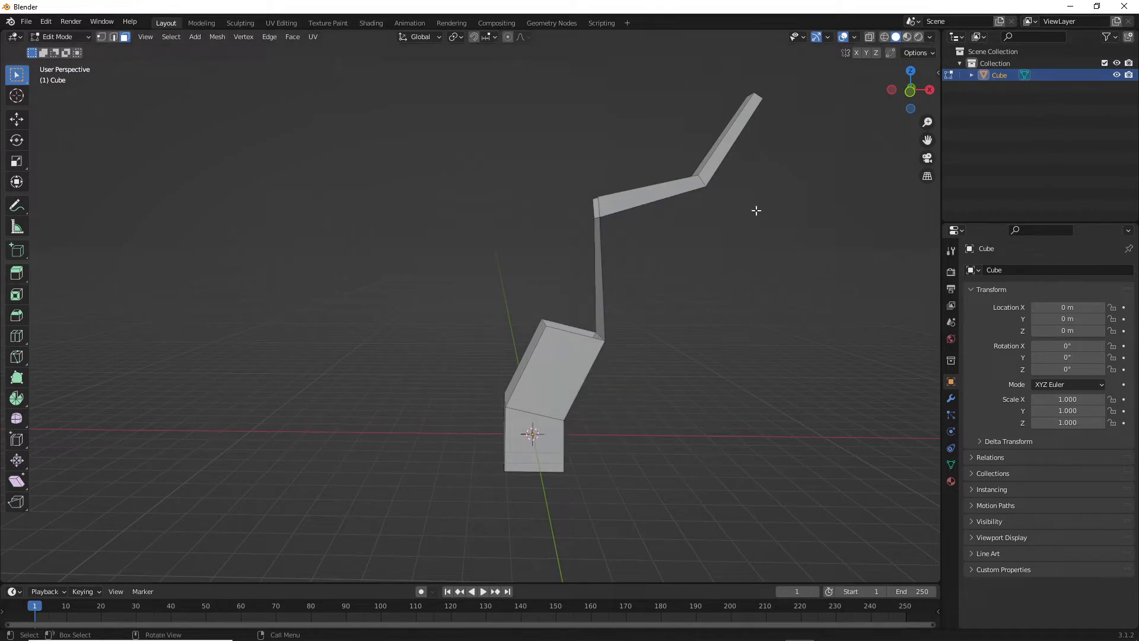
Step: Switch to Object Mode and delete the entire Cube trunk object
key("a")
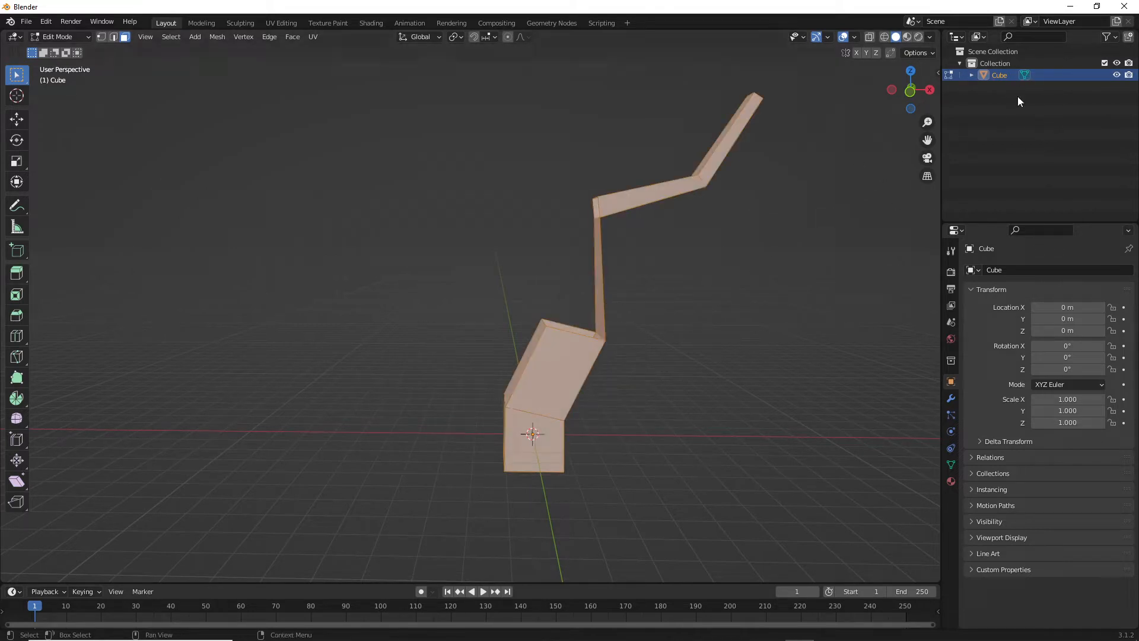
left_click(62, 37)
left_click(56, 48)
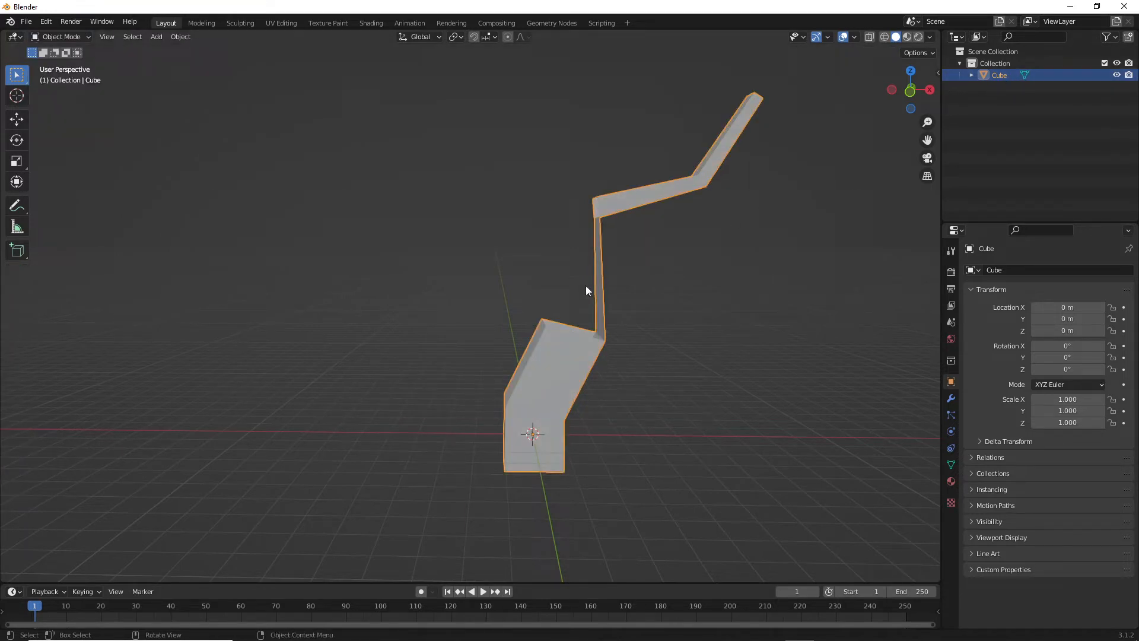
key("Delete")
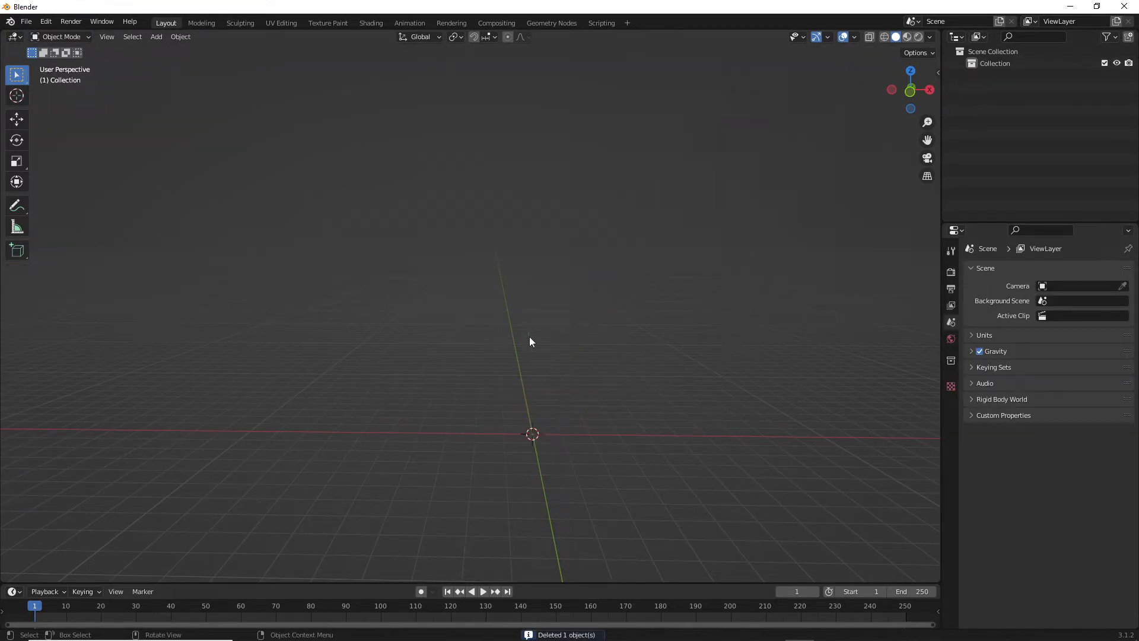
Step: Add a Single Vert mesh object at the world origin
middle_click_drag(573, 351, 582, 322)
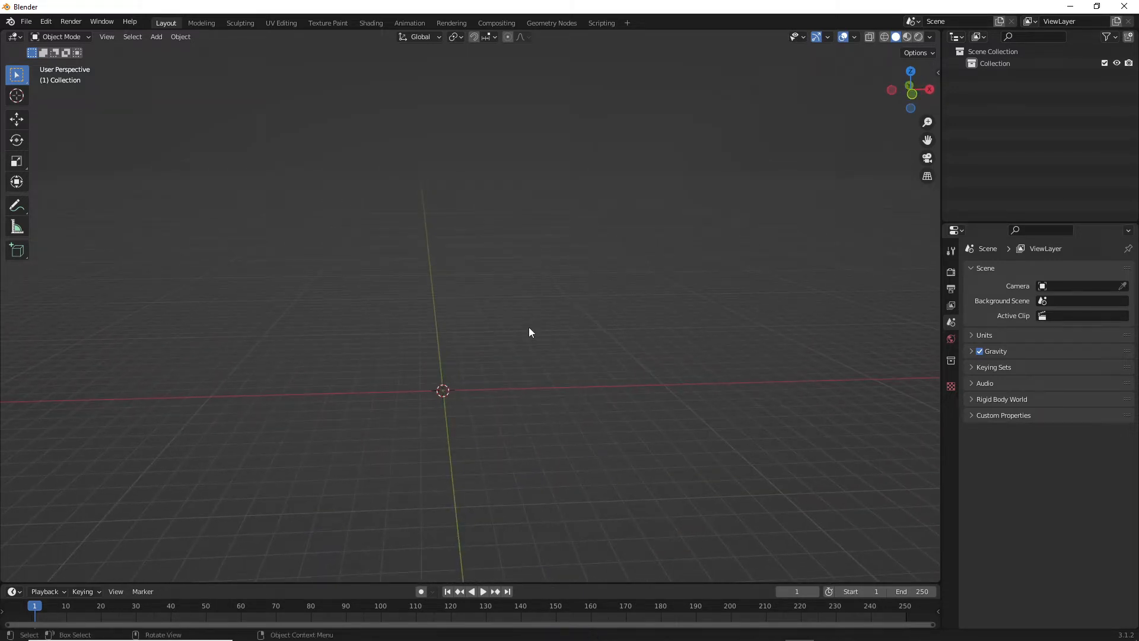
key("shift+a")
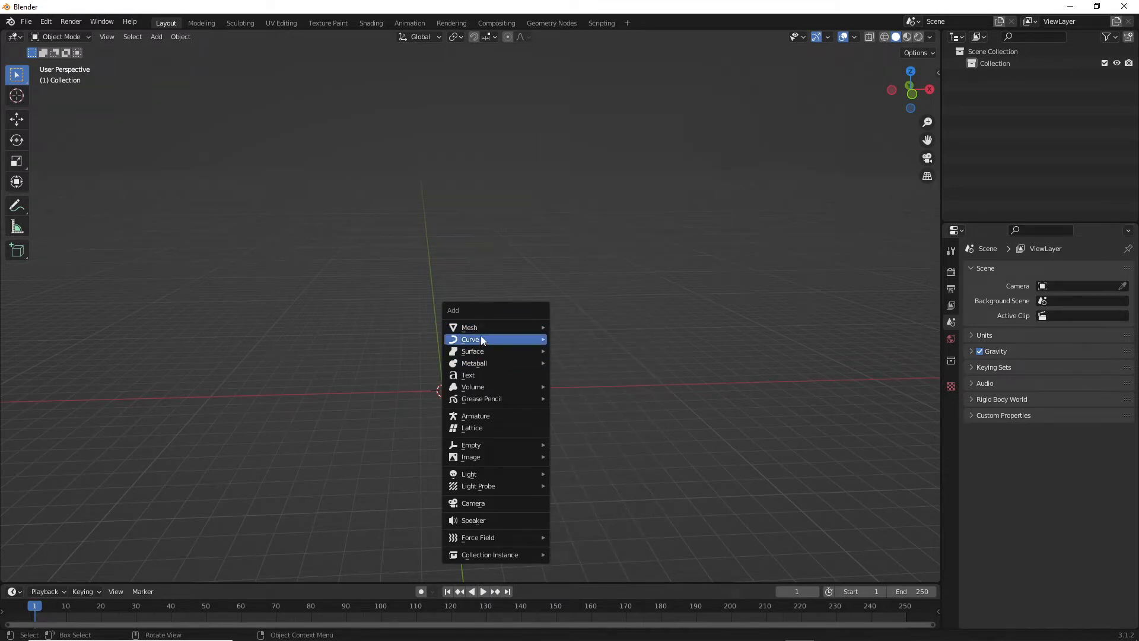
mouse_move(480, 327)
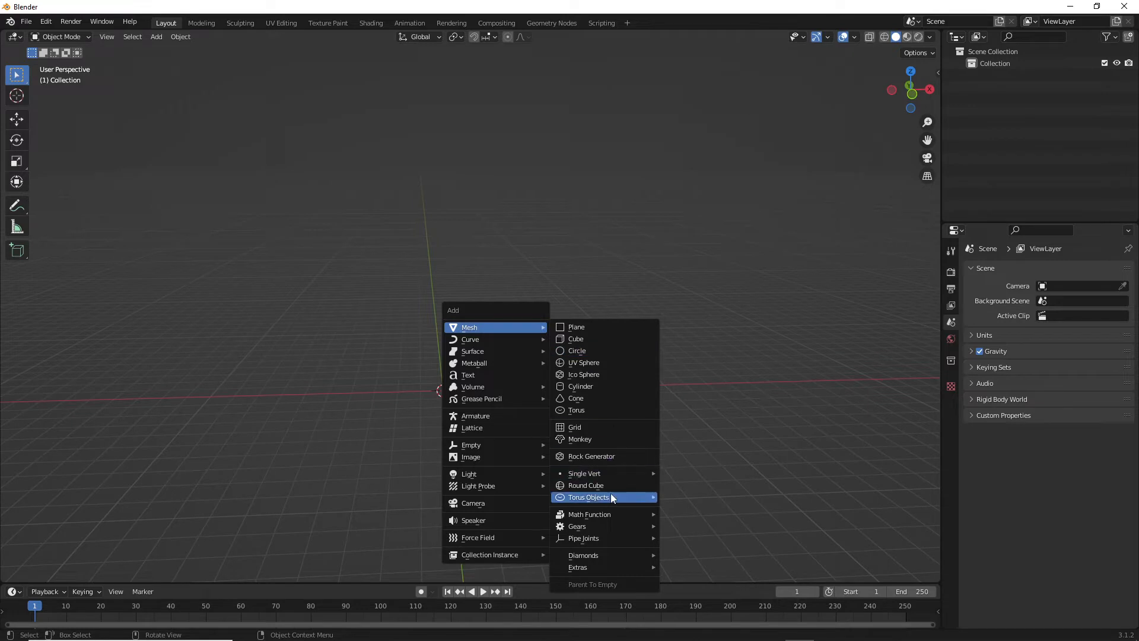
mouse_move(612, 474)
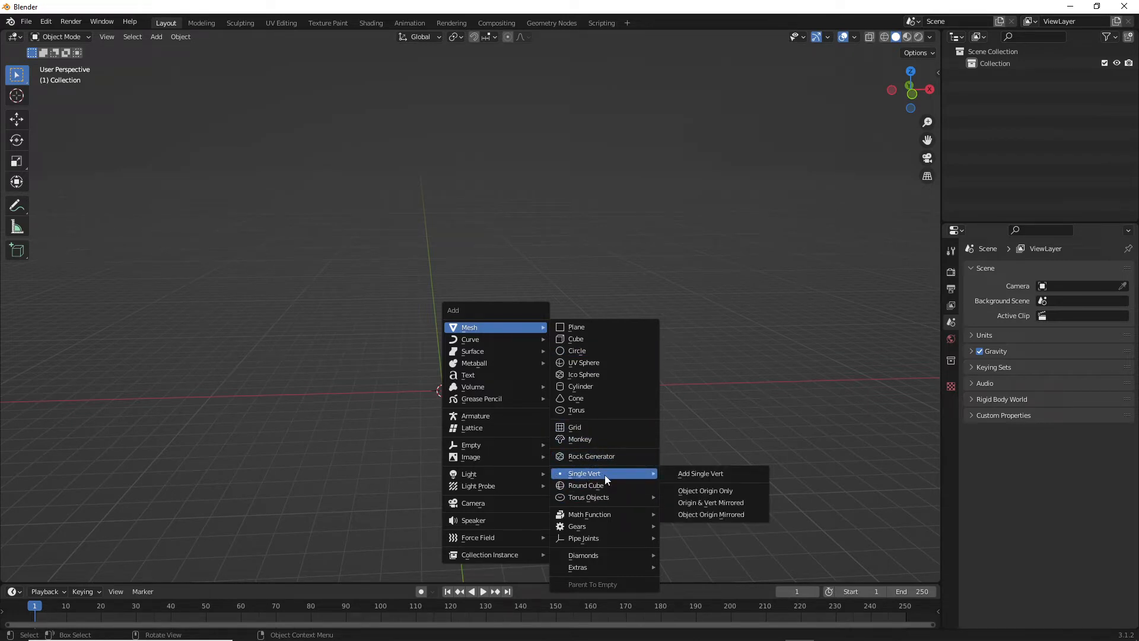
left_click(700, 473)
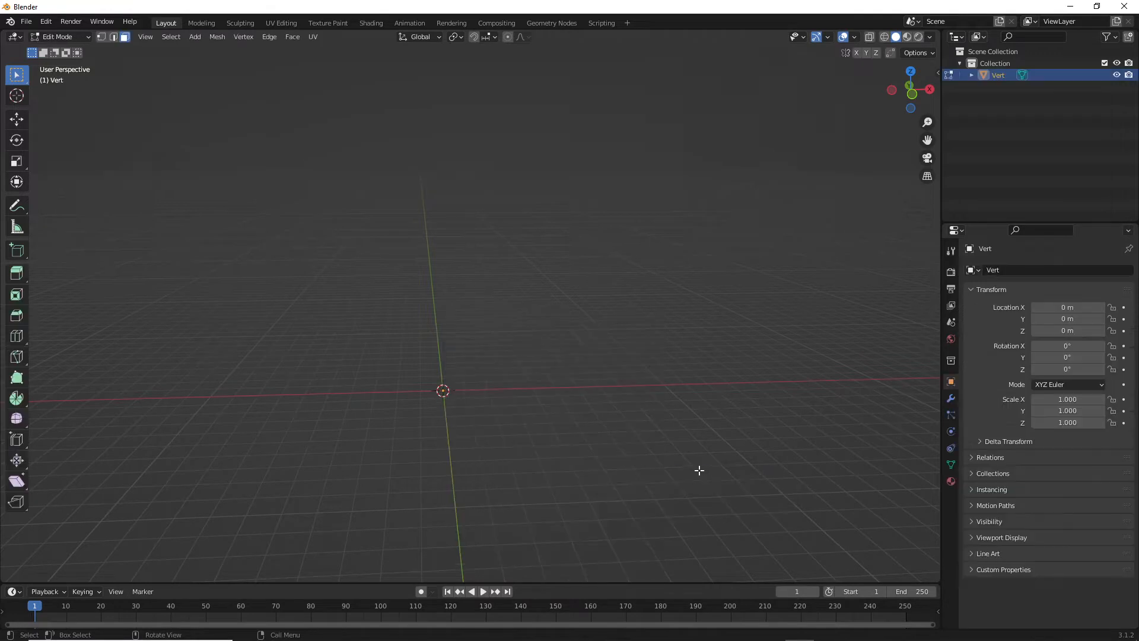
Step: Return to Object Mode, deselect the Vert object, and review the mesh types available to add
middle_click_drag(532, 386, 542, 341)
middle_click_drag(537, 293, 541, 315)
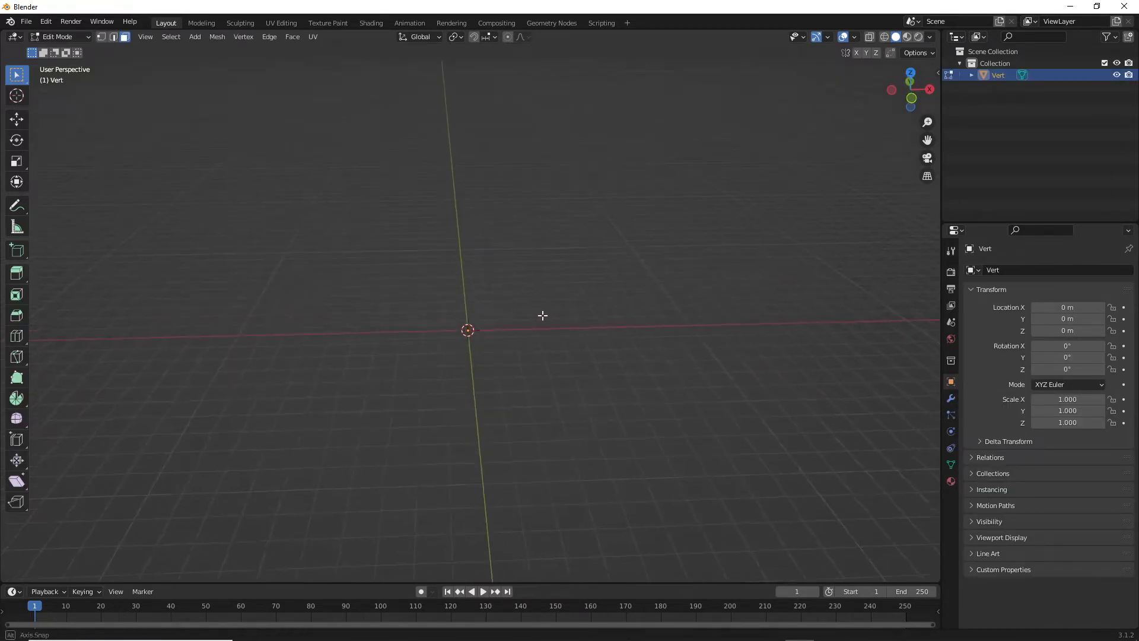
key("shift+a")
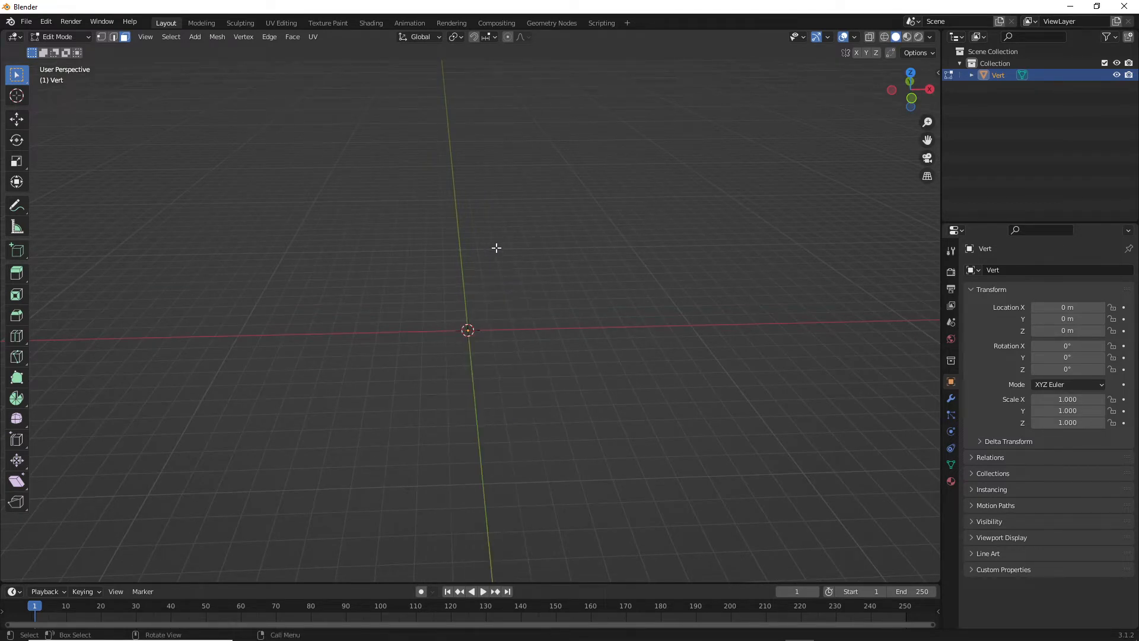
key("shift+a")
key("Tab")
key("shift+a")
mouse_move(457, 232)
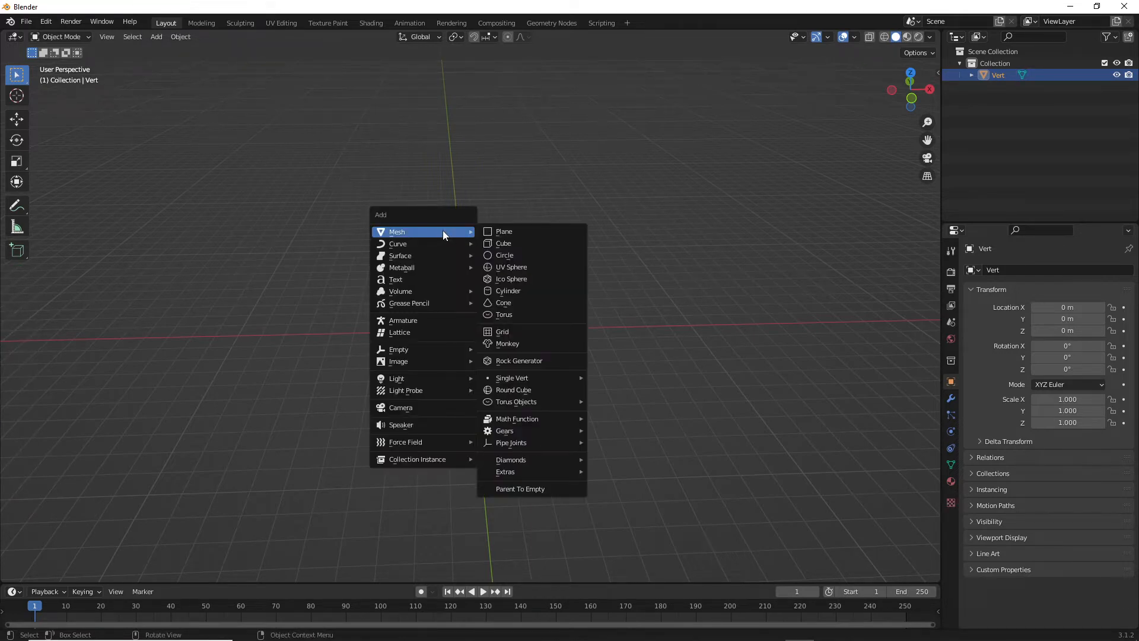
left_click(237, 161)
key("shift+a")
mouse_move(461, 276)
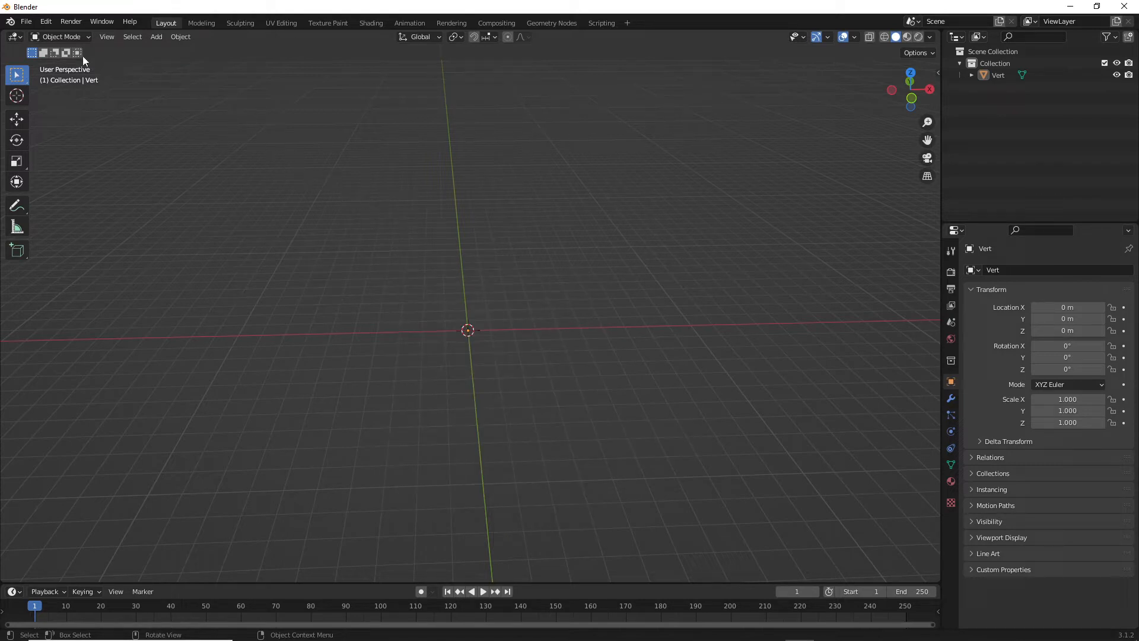
Step: Open the add-on preferences and search the add-ons for "Mesh"
left_click(32, 27)
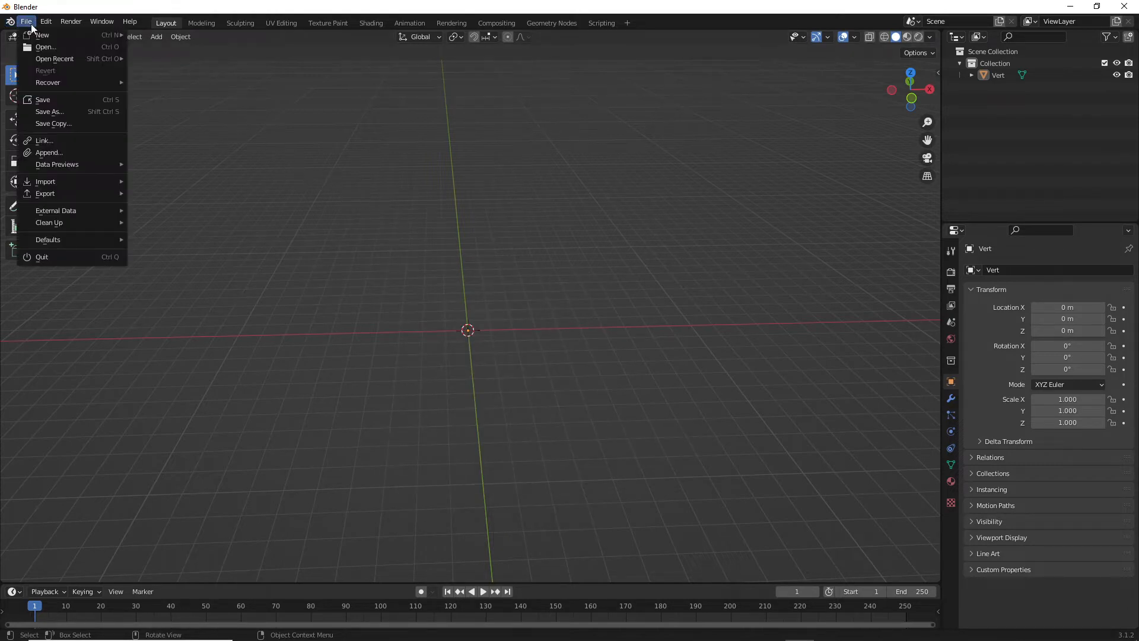
mouse_move(49, 23)
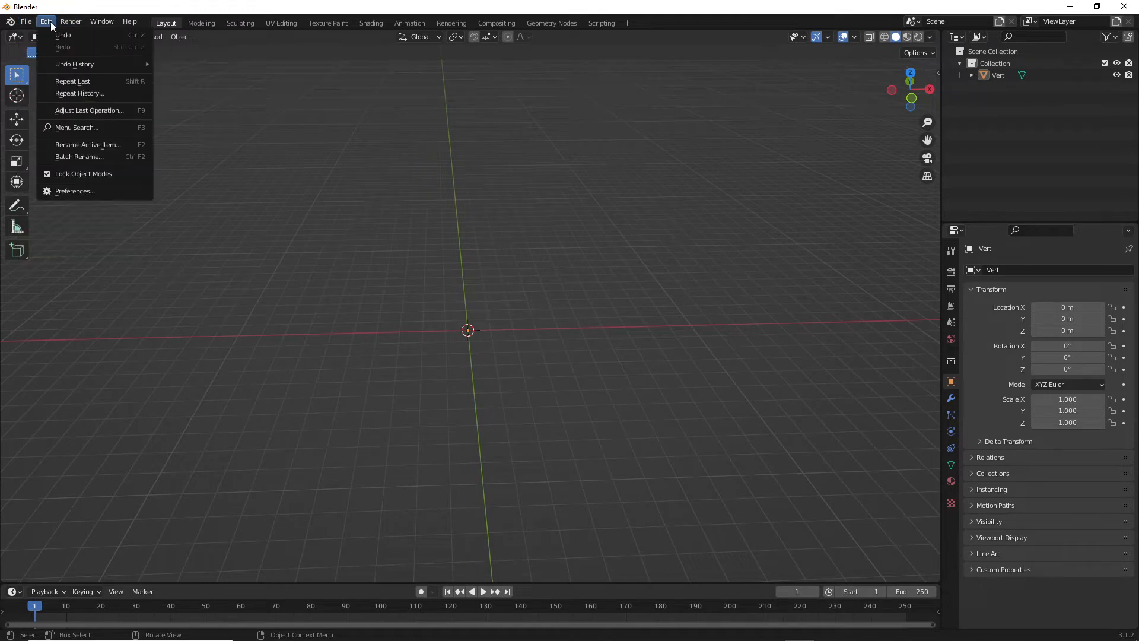
left_click(76, 193)
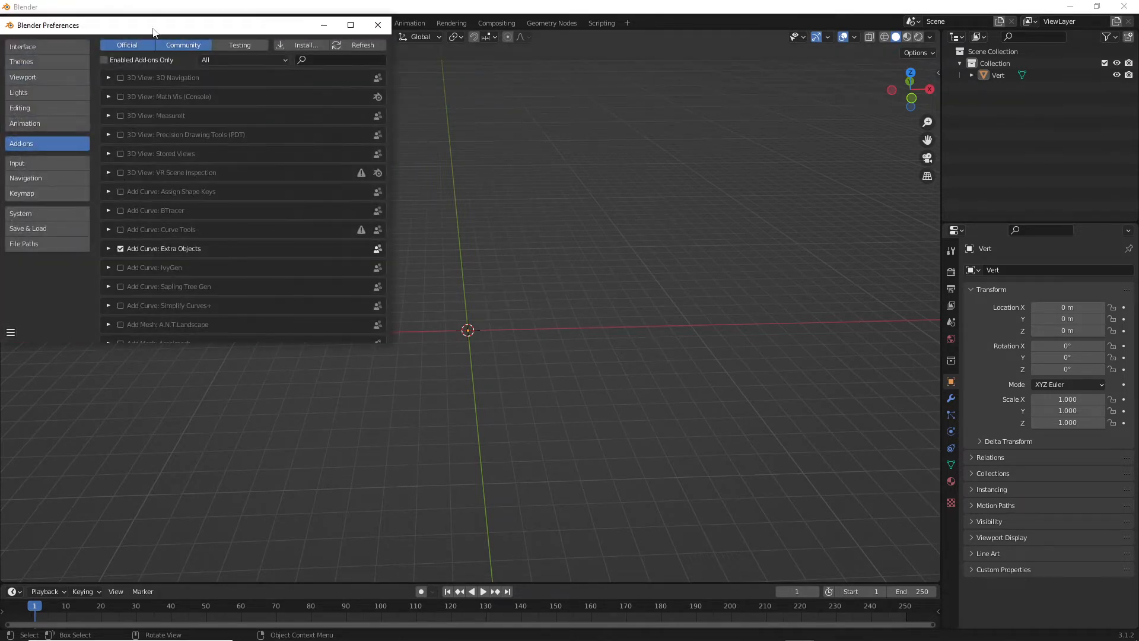
left_click_drag(153, 31, 518, 160)
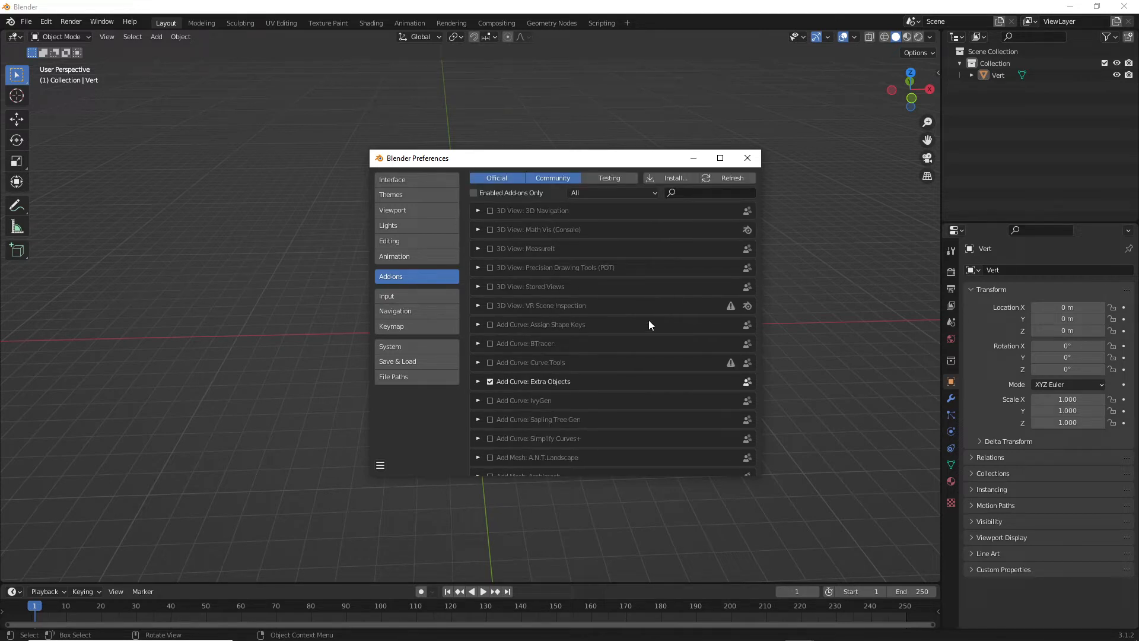
left_click(693, 194)
type("Mesh")
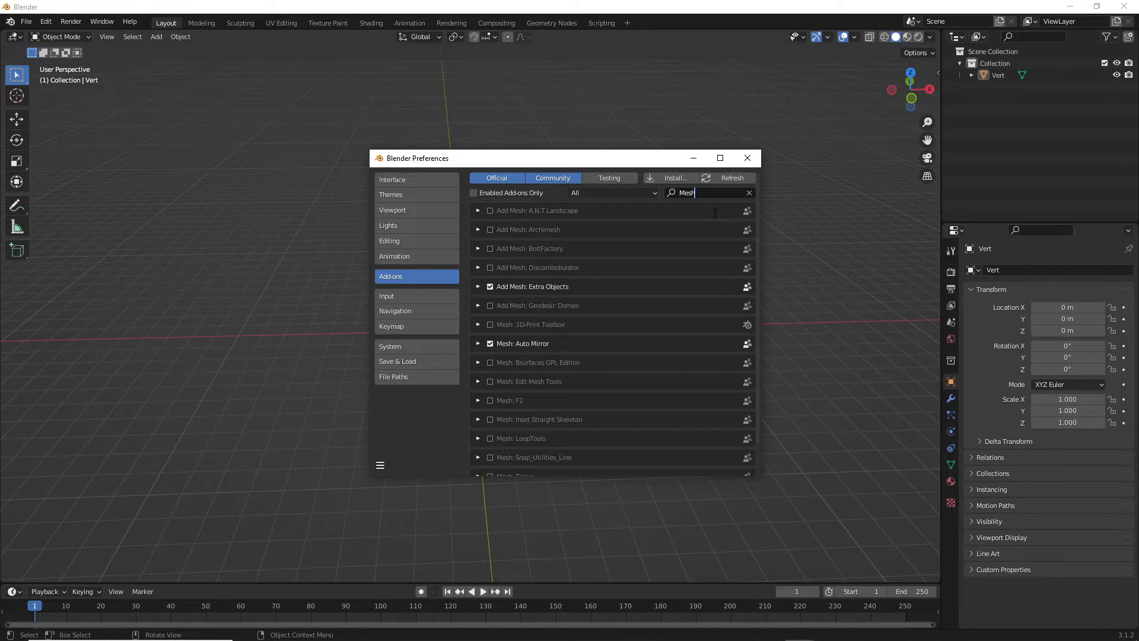
Step: Search the add-ons for "Extr" to check Add Mesh: Extra Objects, and review the Single Vert entry among the addable meshes
key("BackSpace")
key("BackSpace")
key("BackSpace")
type("Ex")
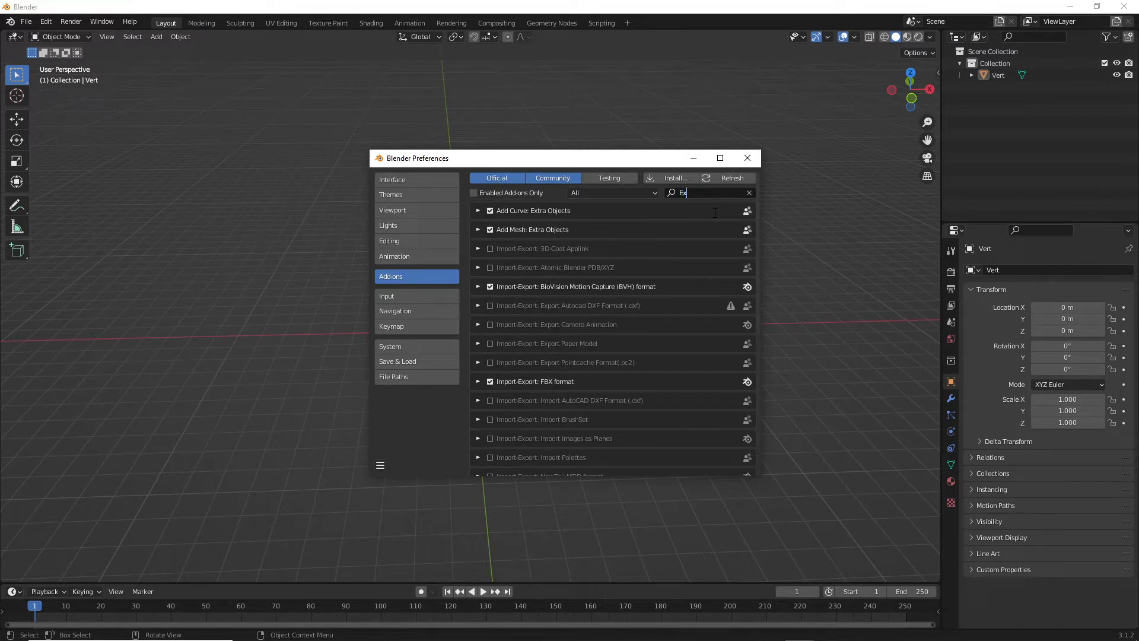
type("tr")
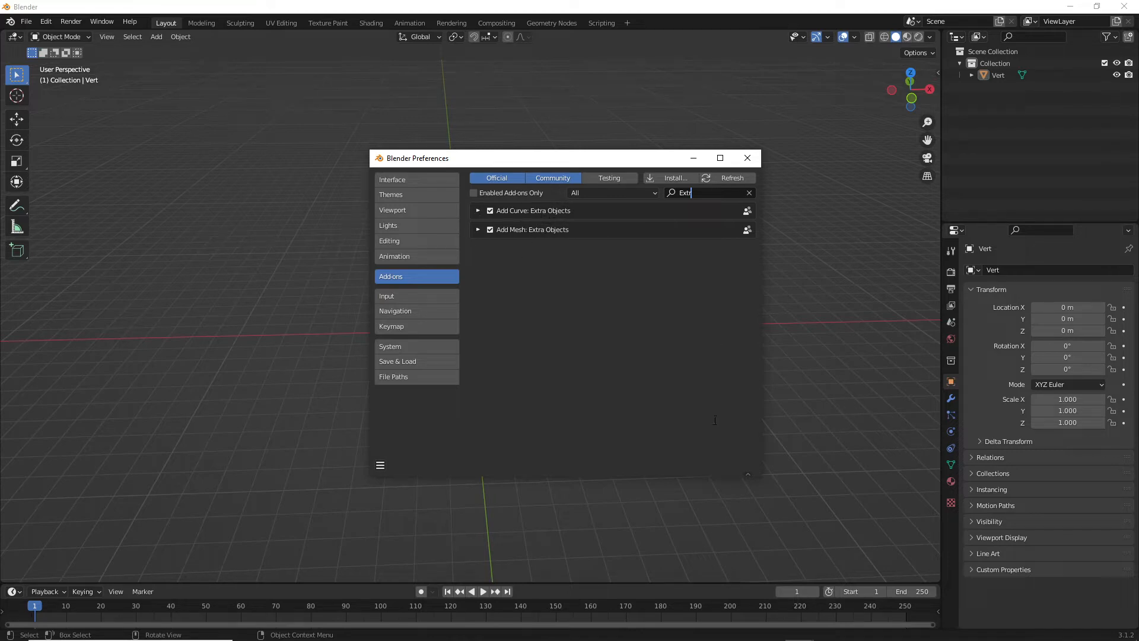
left_click(757, 159)
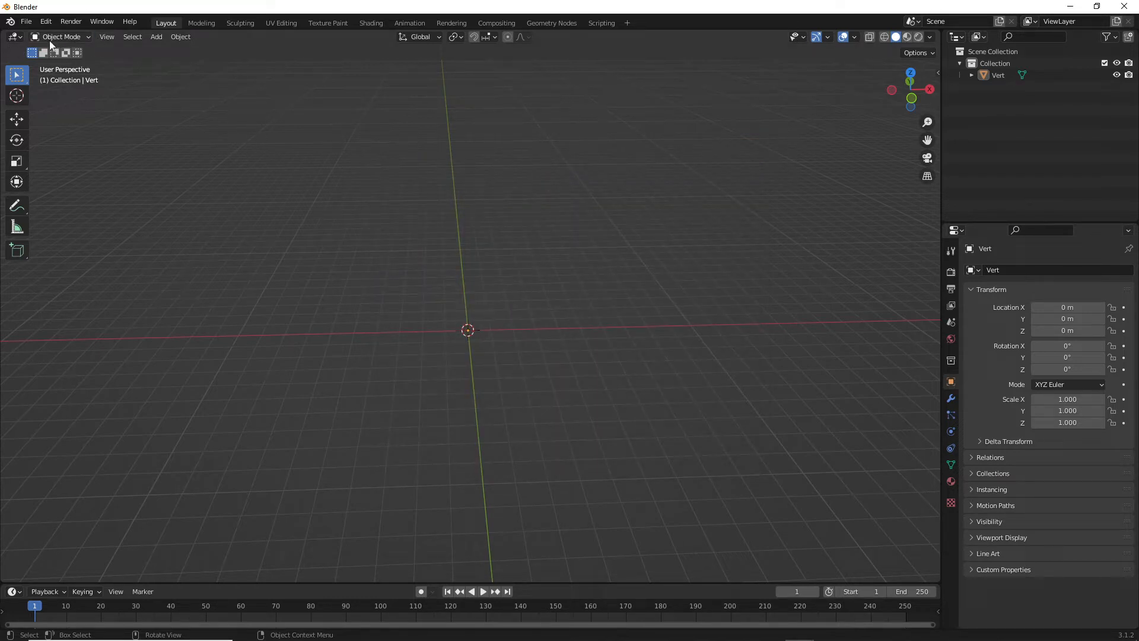
key("shift+a")
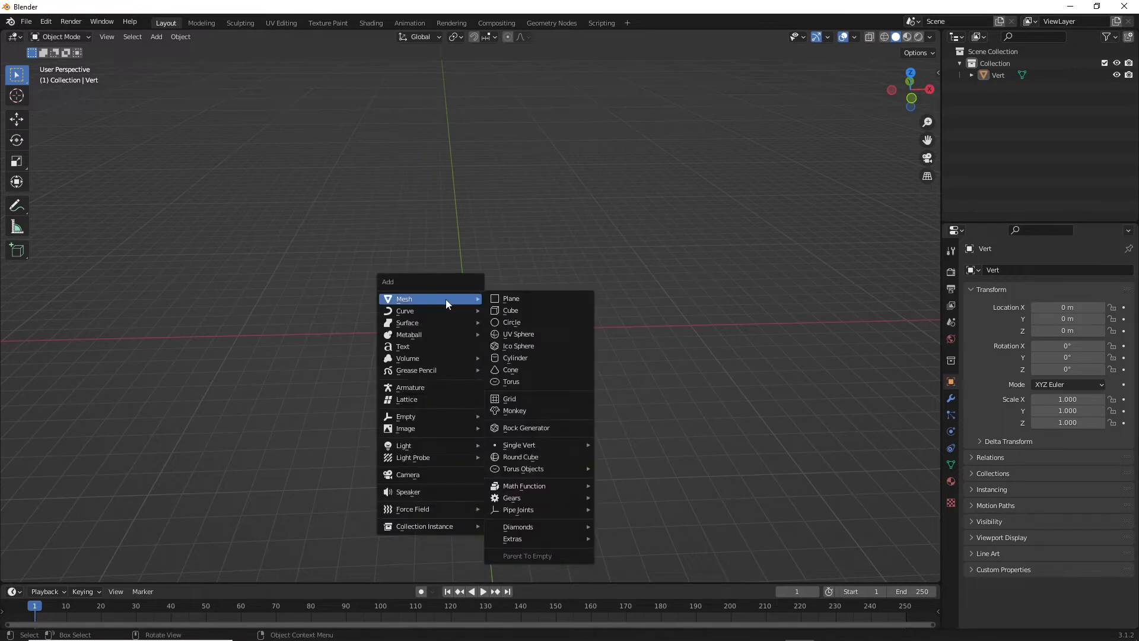
mouse_move(545, 440)
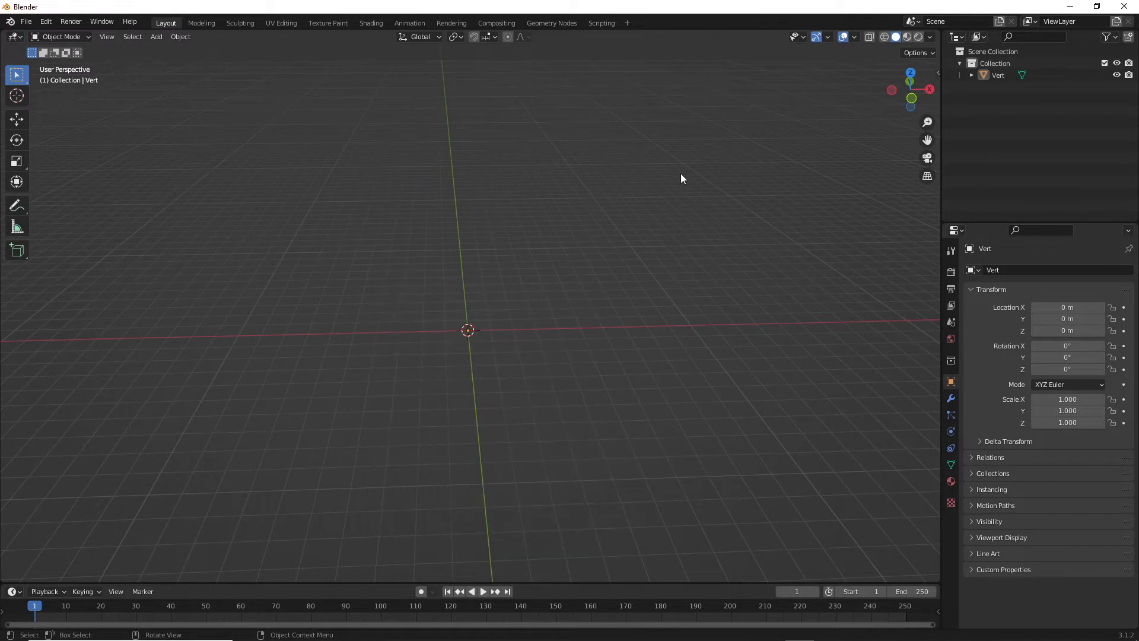
Step: Enter Edit Mode on the Vert object in front view, activate vertex selection, and select its single vertex at the origin
left_click(998, 75)
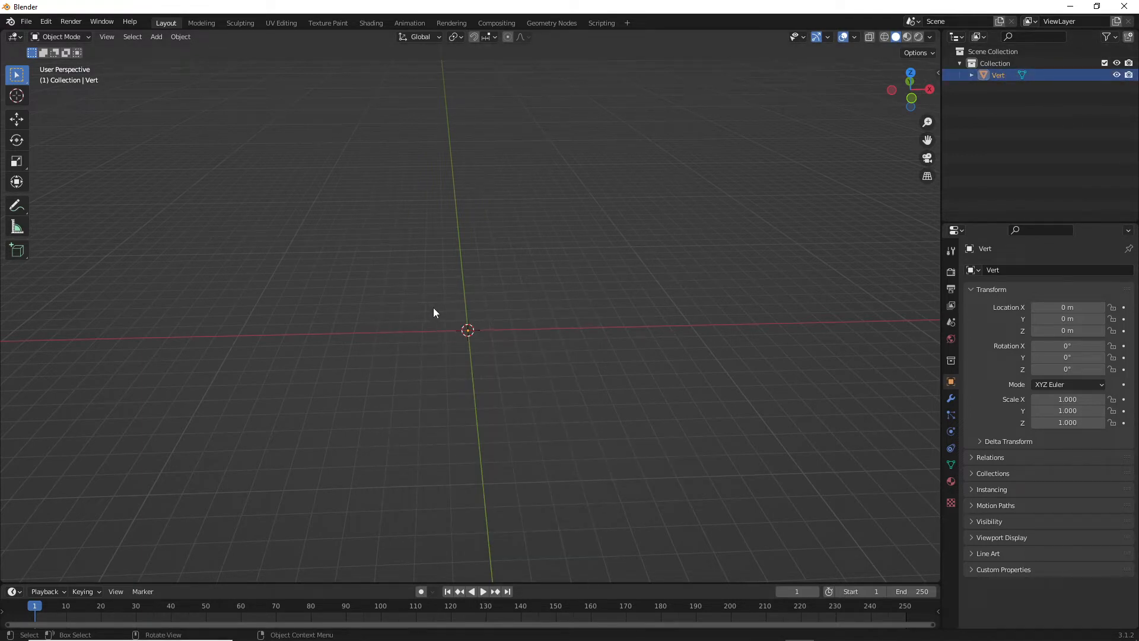
key("Tab")
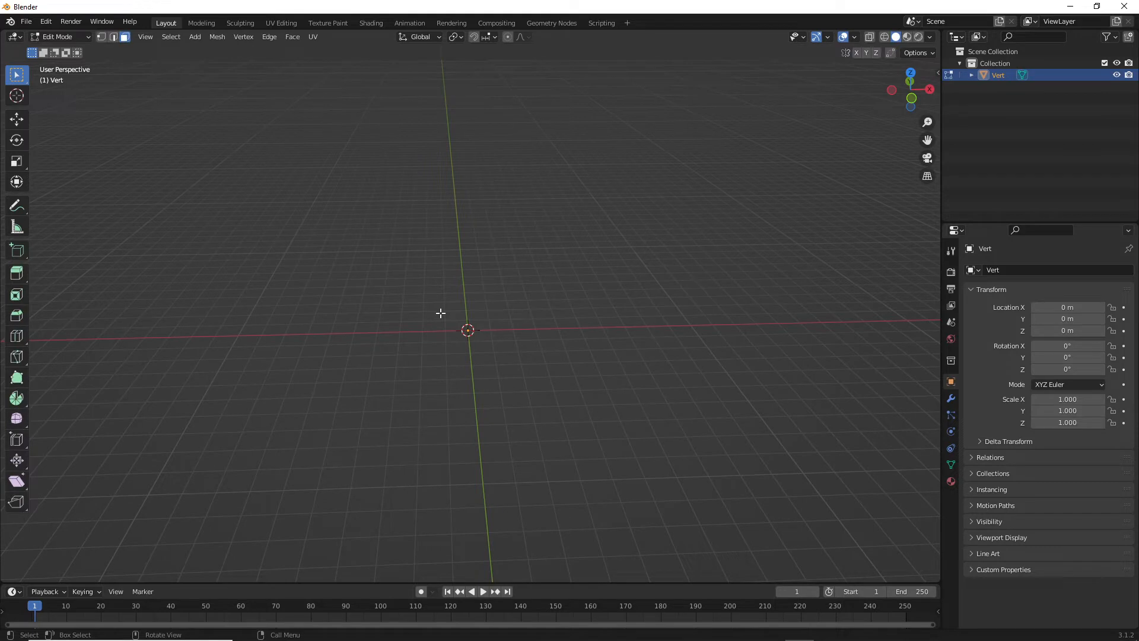
left_click(70, 39)
scroll(485, 366, "up", 2)
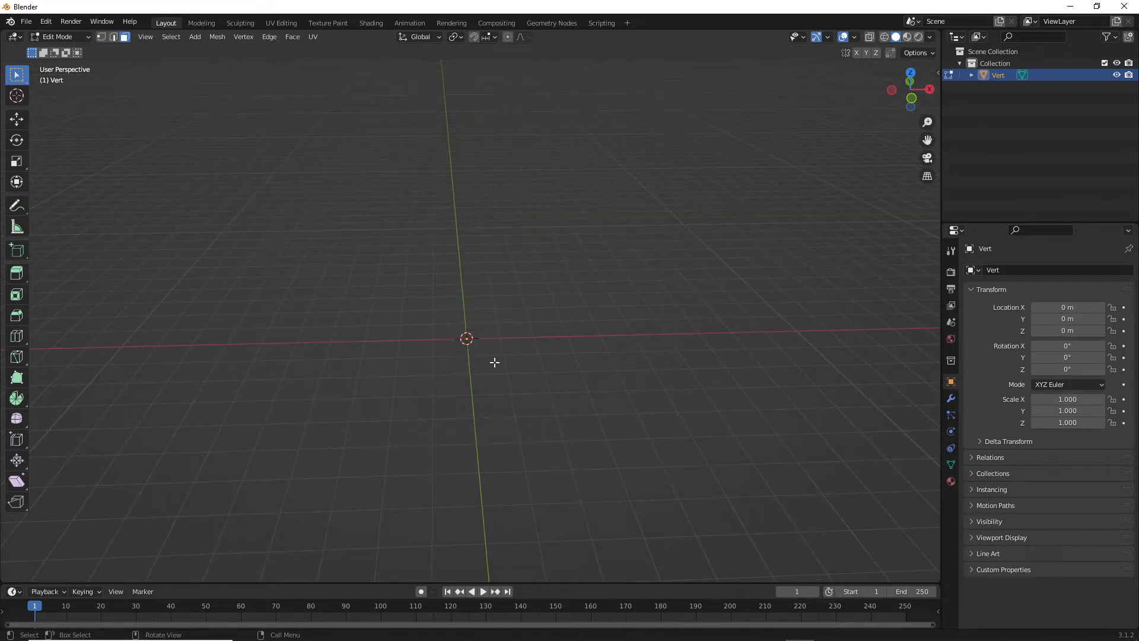
key("KP_1")
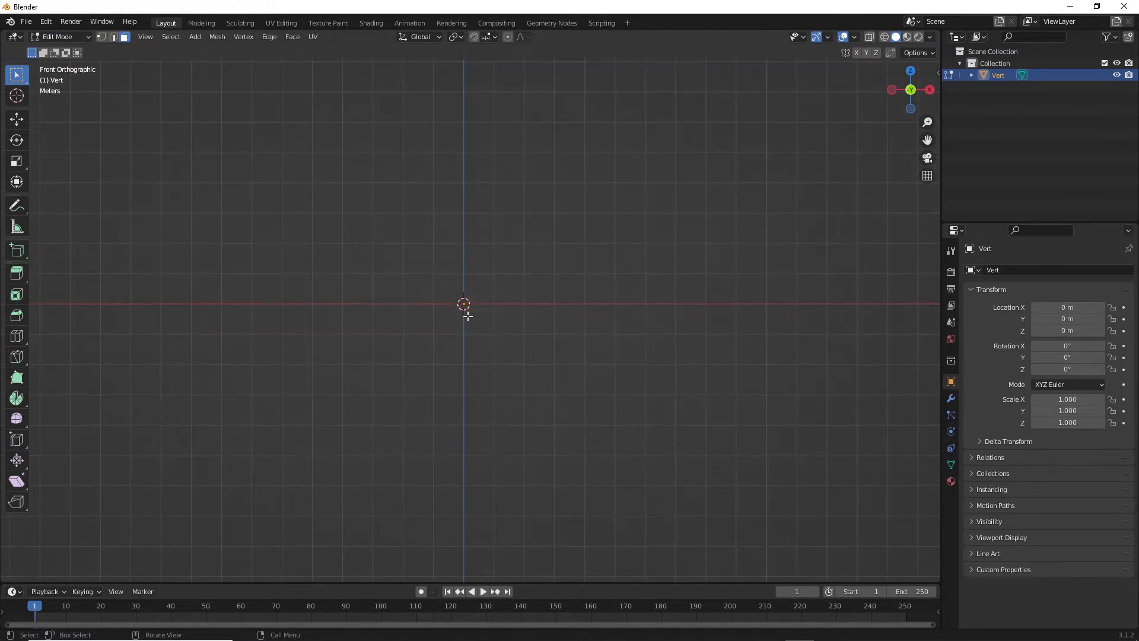
middle_click_drag(538, 223, 511, 311, "shift")
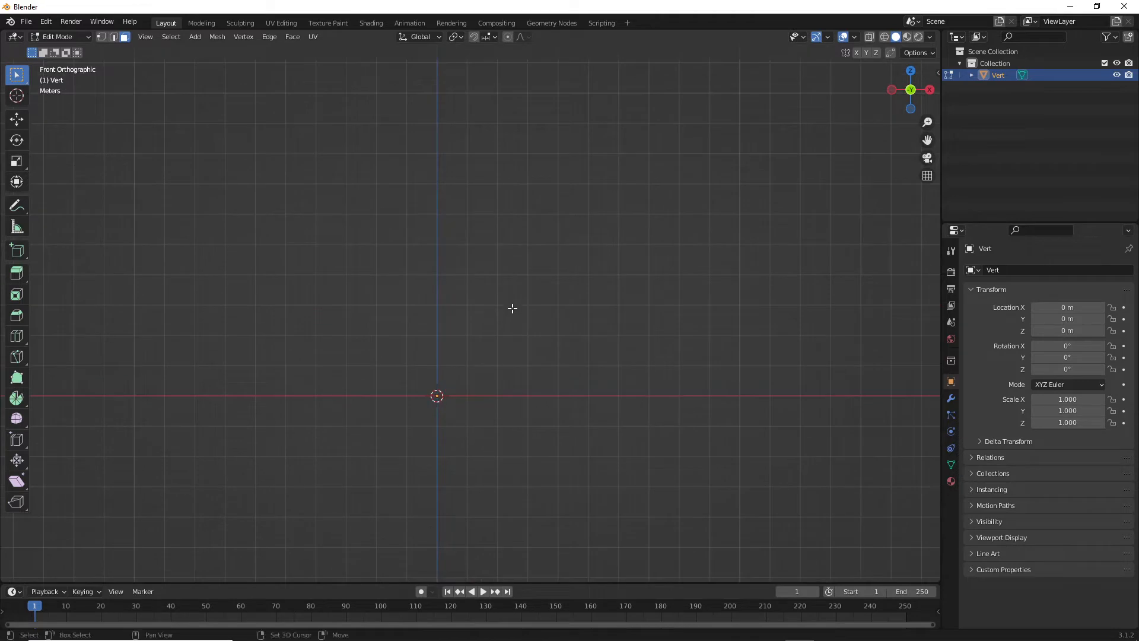
left_click(102, 38)
left_click(438, 396)
scroll(442, 402, "up", 8)
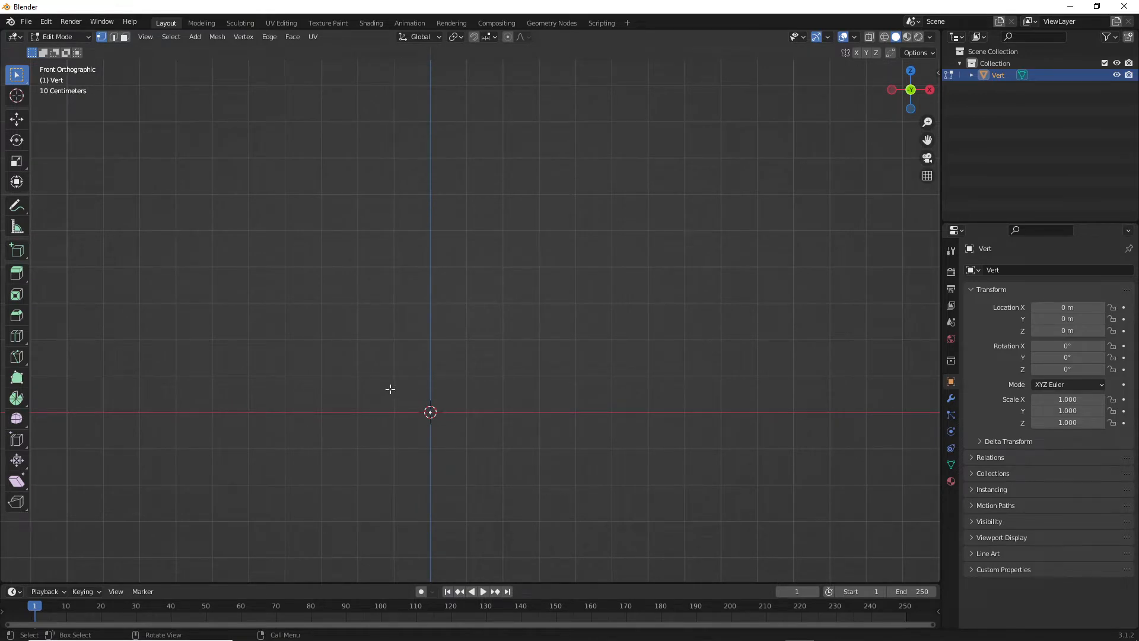
Step: Select the vertex at the origin and extrude a two-segment vertical trunk, continuing into a three-segment branch rising toward positive X
key("b")
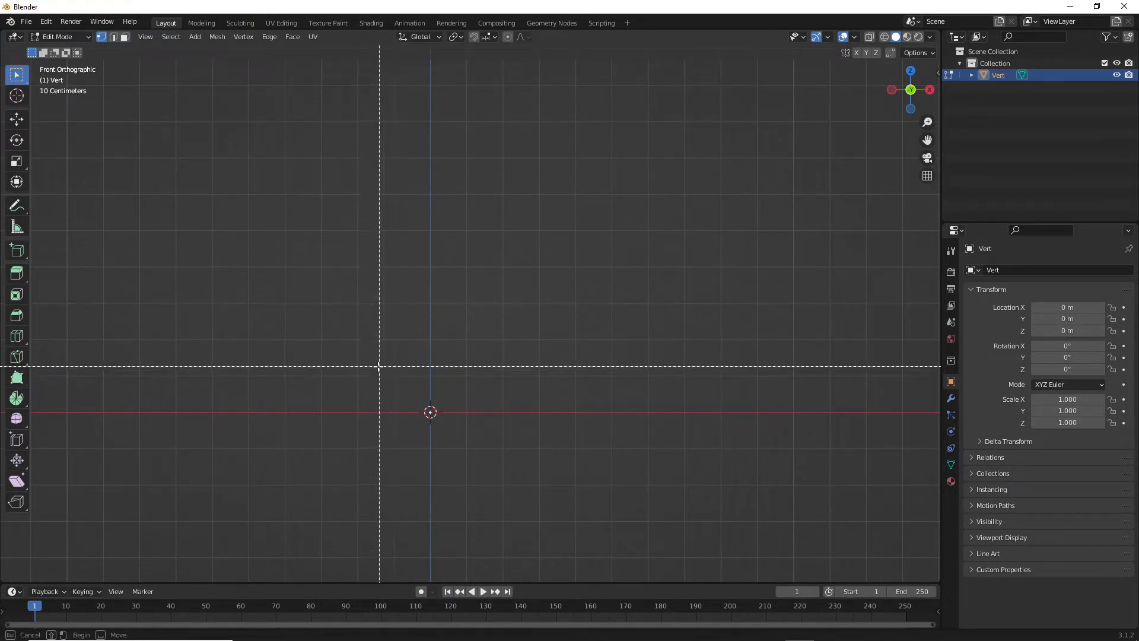
left_click_drag(378, 369, 507, 459)
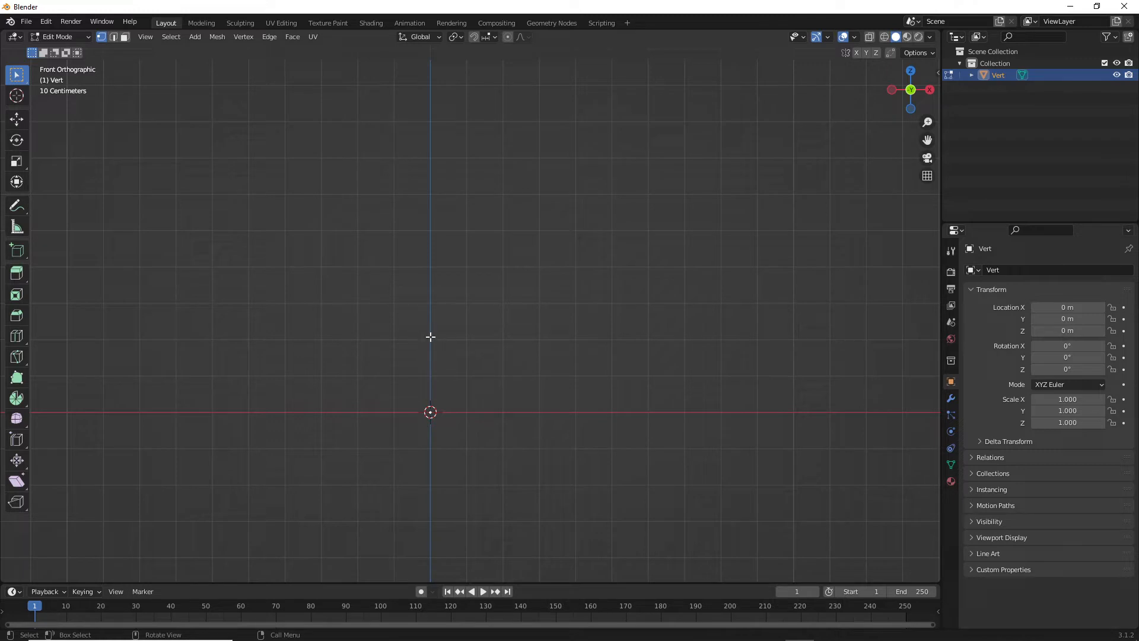
key("ctrl")
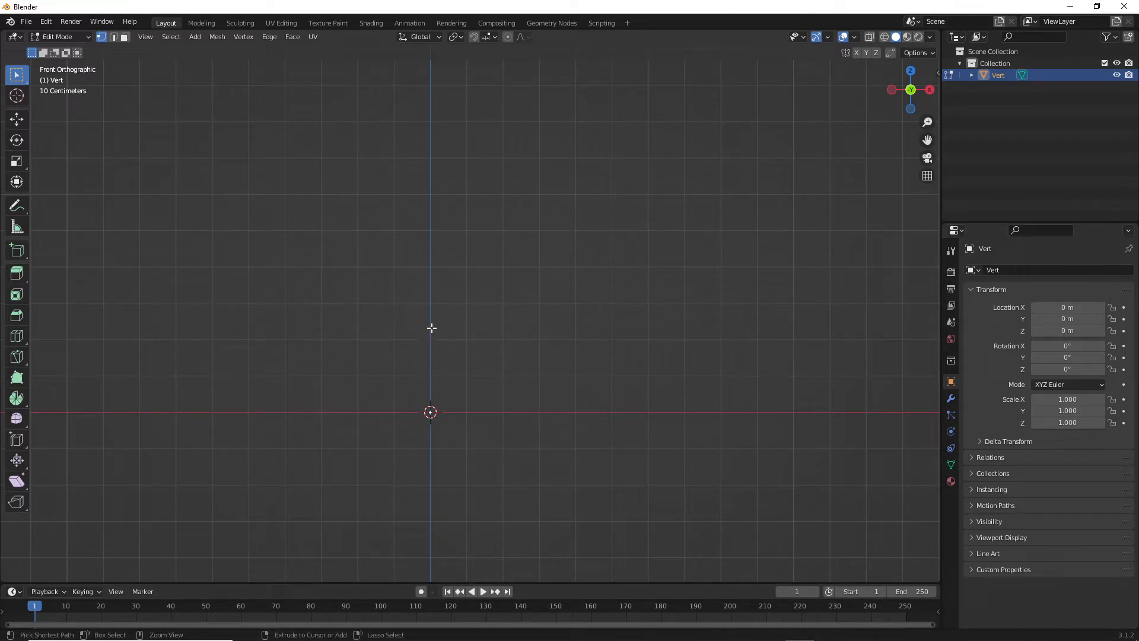
right_click(432, 328, "ctrl")
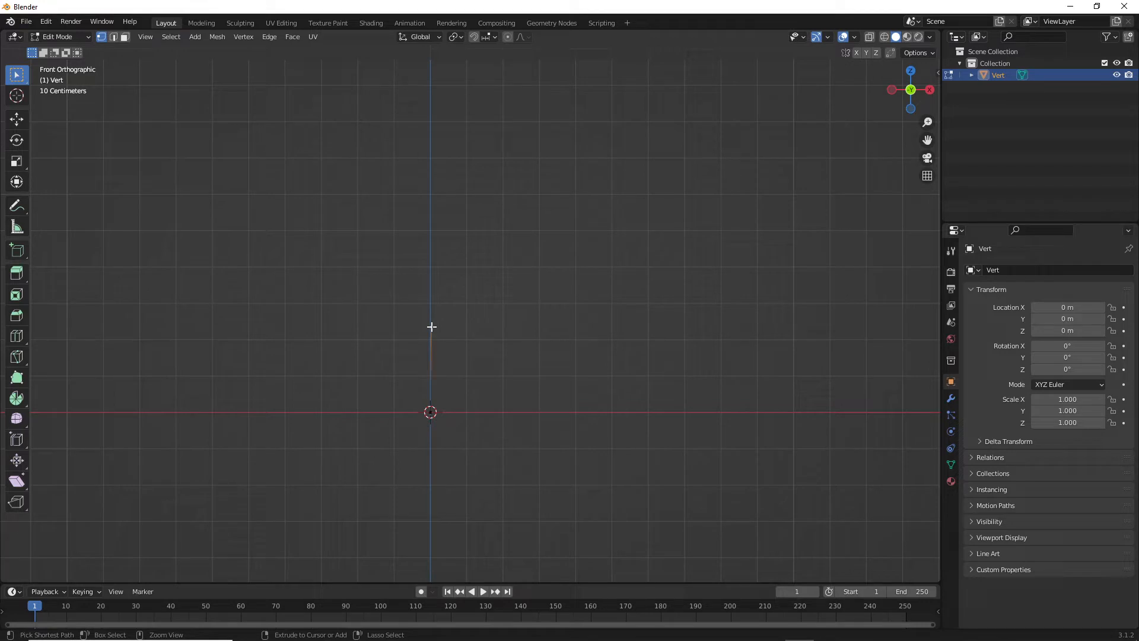
right_click(433, 242, "ctrl")
right_click(522, 203, "ctrl")
left_click(612, 146)
right_click(605, 138, "ctrl")
right_click(620, 62, "ctrl")
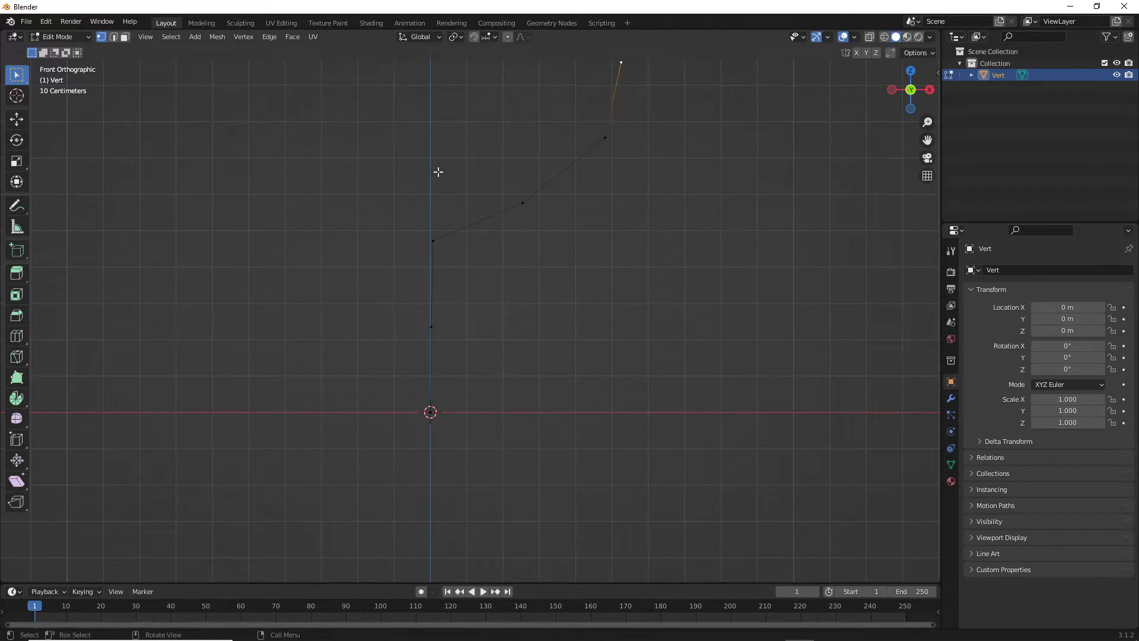
mouse_move(437, 172)
middle_mouse_down()
mouse_move(461, 174)
mouse_move(450, 177)
middle_mouse_up()
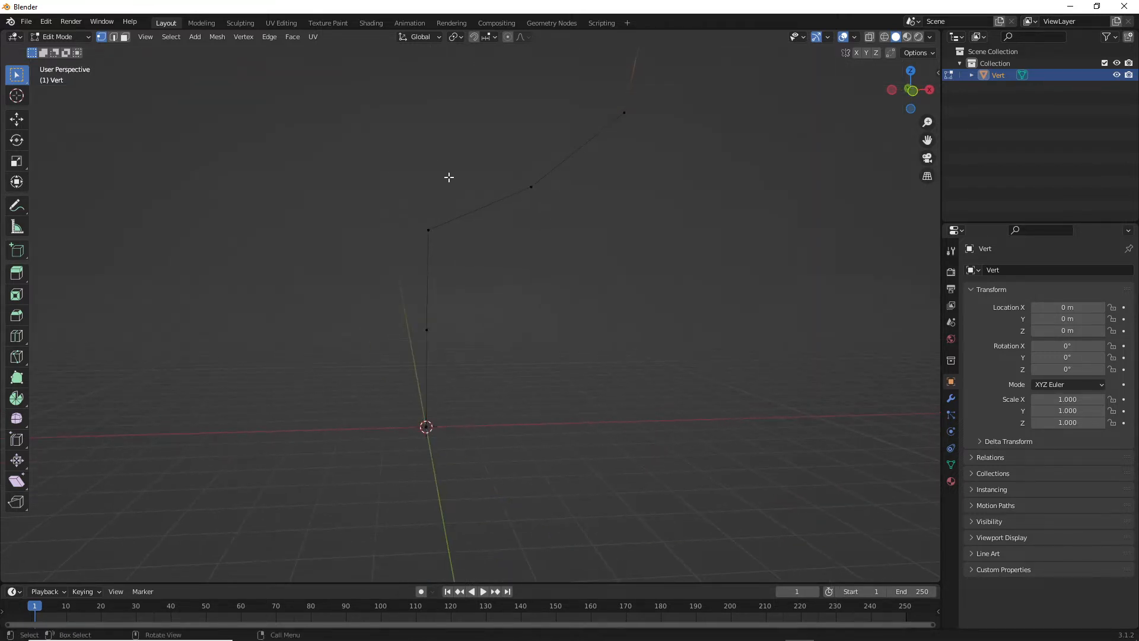
key("KP_1")
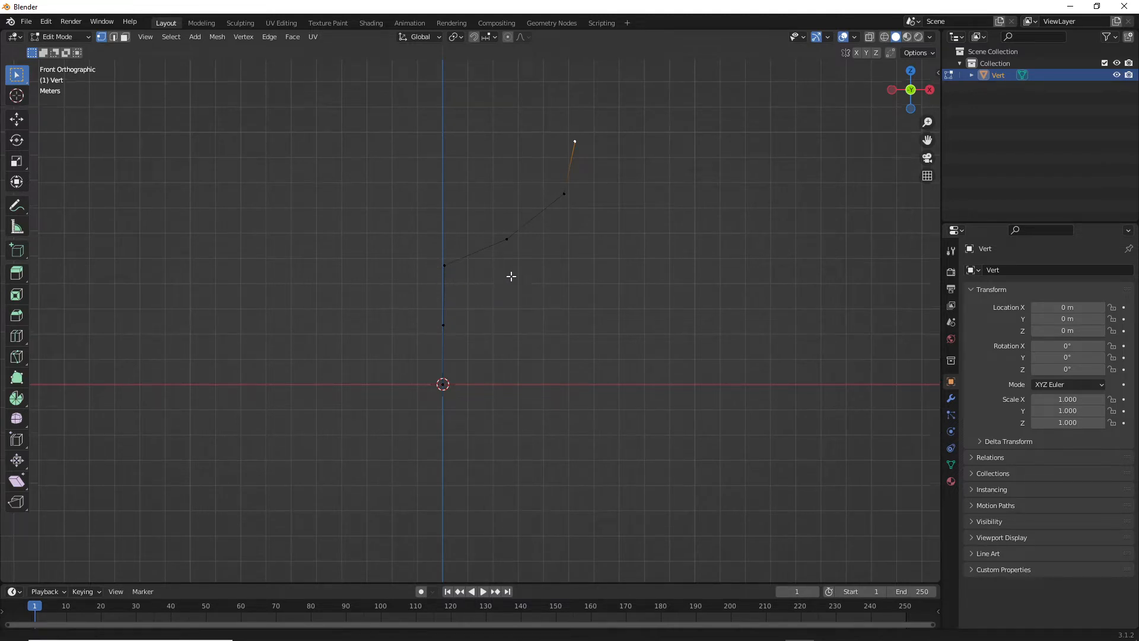
middle_click_drag(493, 274, 488, 319, "shift")
scroll(460, 324, "up", 6)
scroll(462, 323, "down", 5)
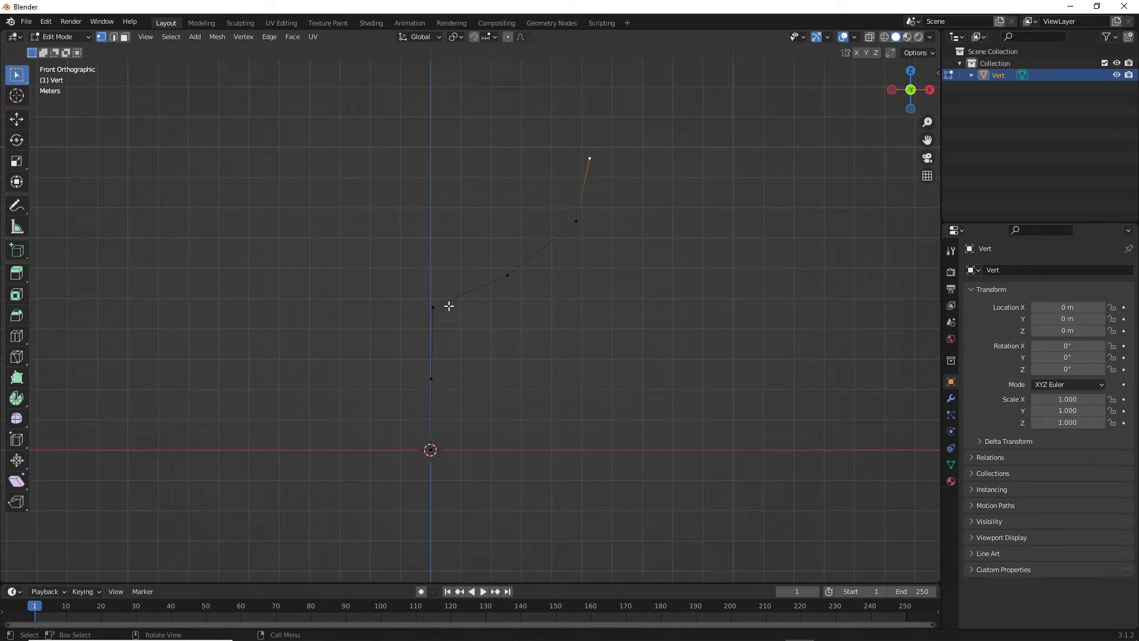
key("b")
left_click_drag(391, 280, 537, 369)
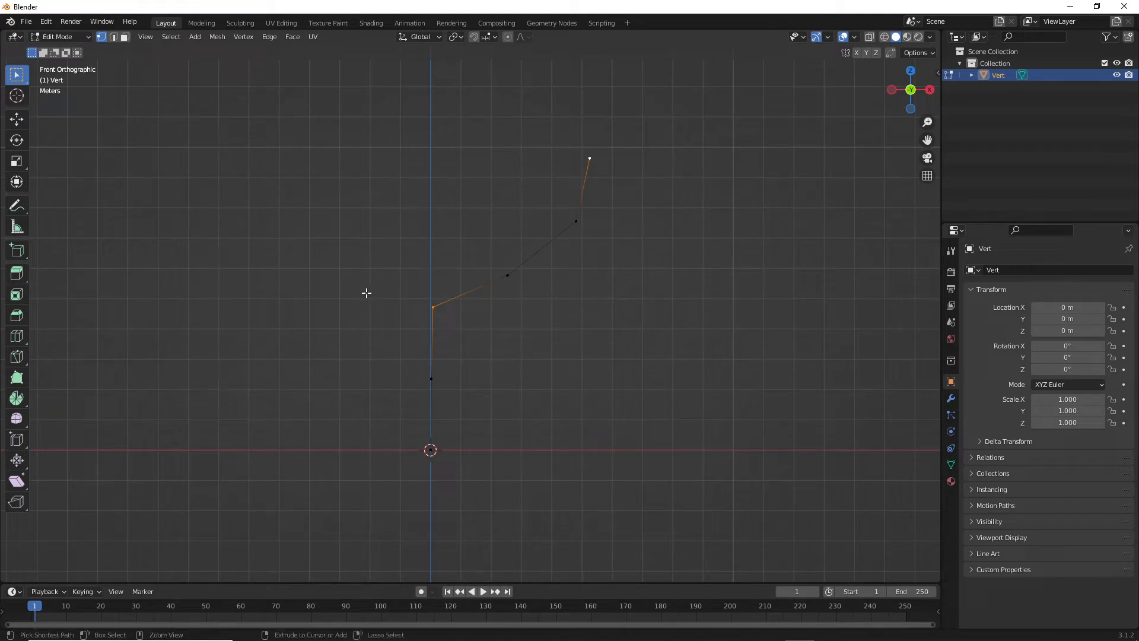
right_click(326, 279, "ctrl")
key("ctrl+z")
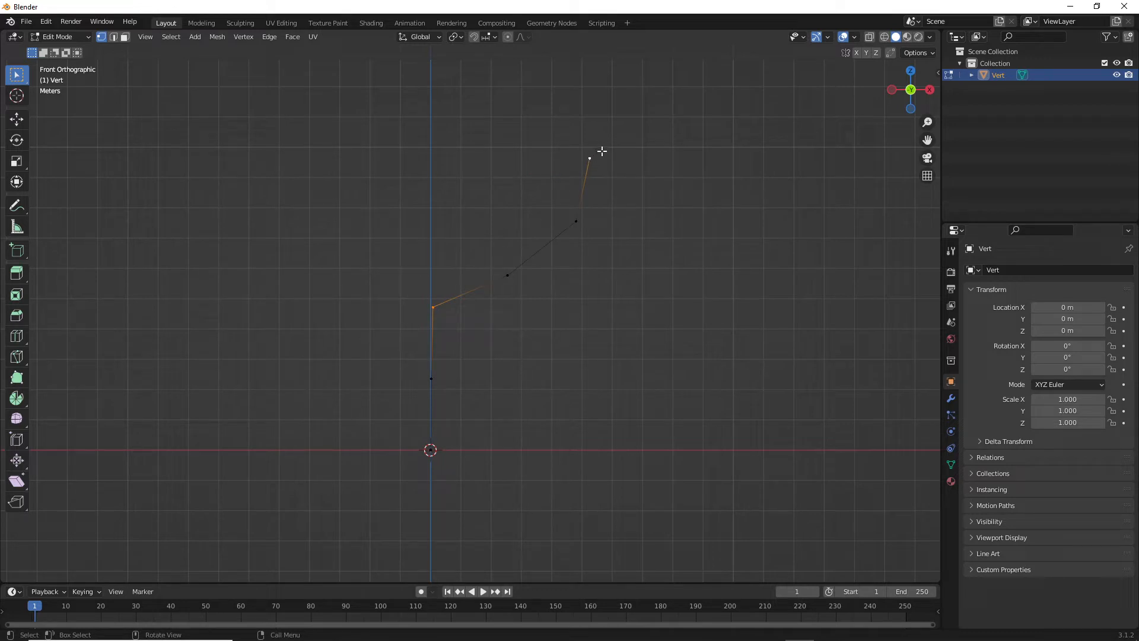
Step: Select only the trunk's top vertex and extrude a three-segment branch rising toward negative X in front view
left_click(495, 324)
key("b")
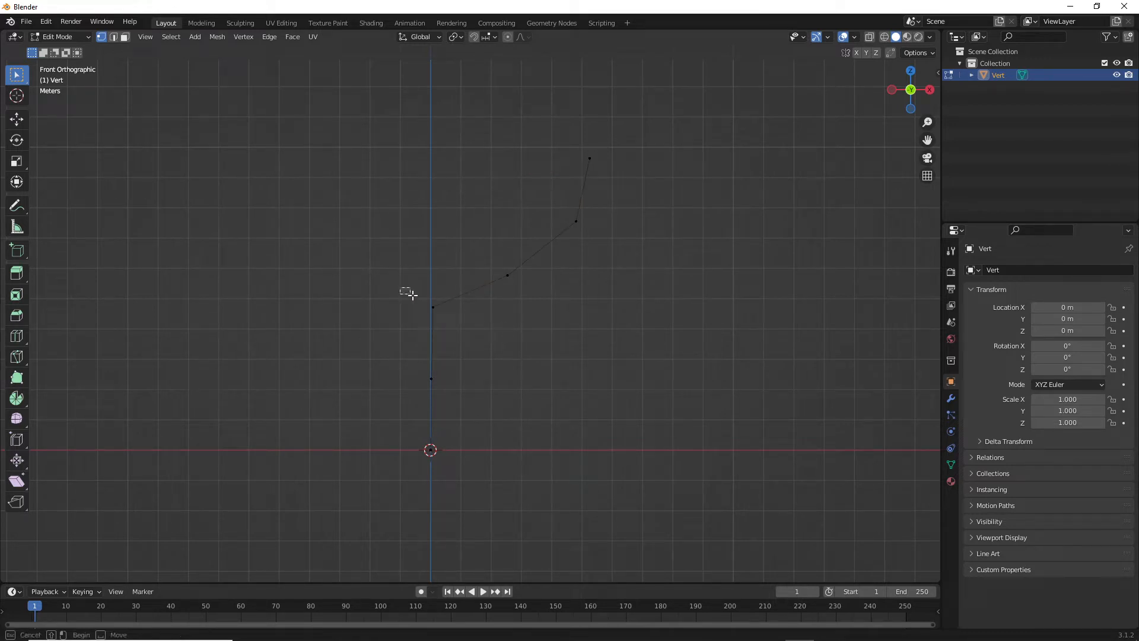
left_click_drag(409, 294, 480, 351)
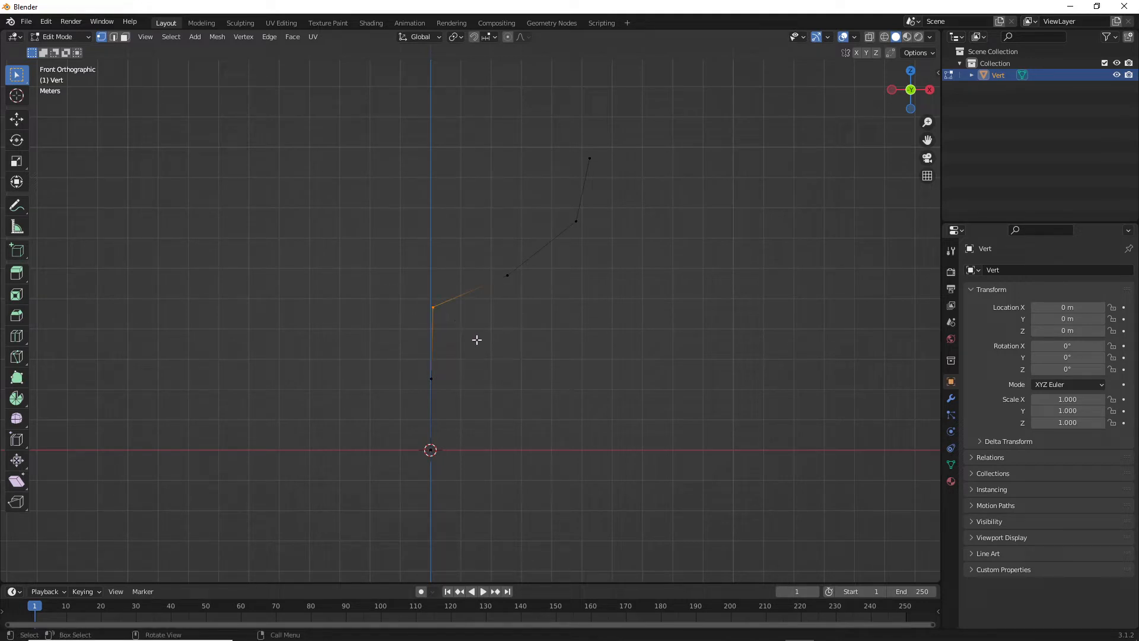
right_click(336, 295, "ctrl")
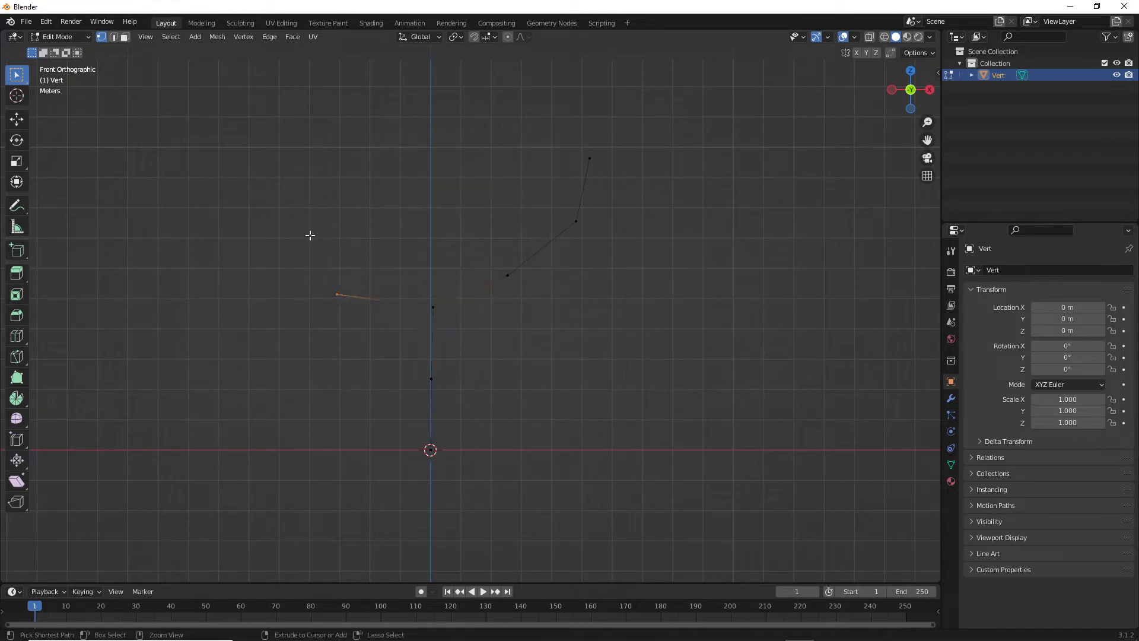
right_click(312, 224, "ctrl")
right_click(306, 160, "ctrl")
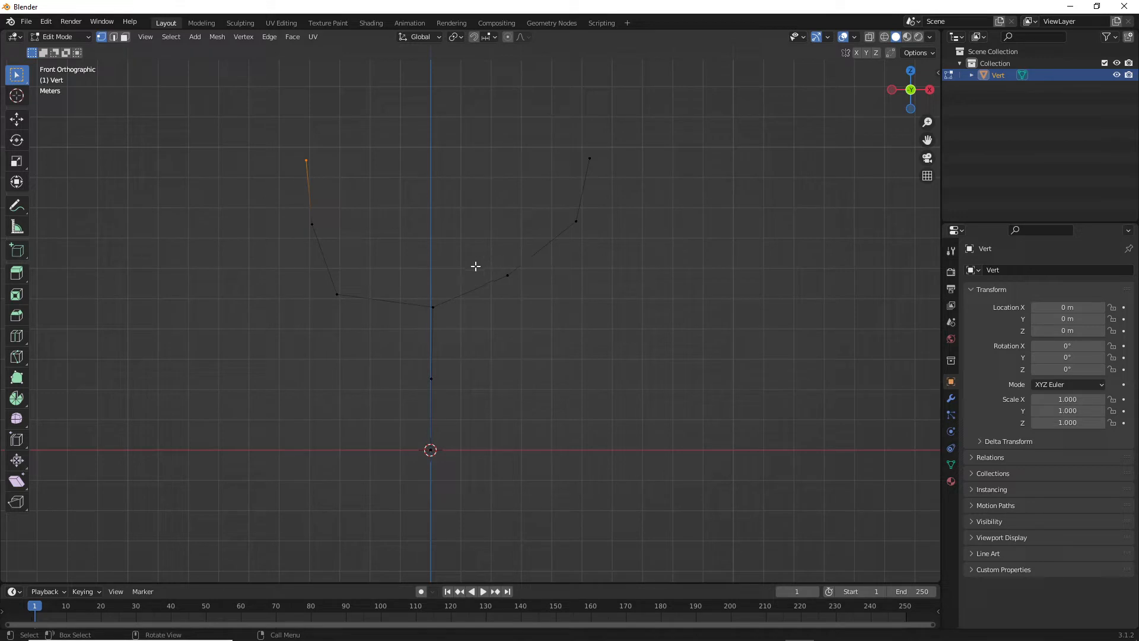
Step: Extrude a two-segment central branch upward from the trunk's top vertex, bending its tip toward negative X
left_click(445, 317)
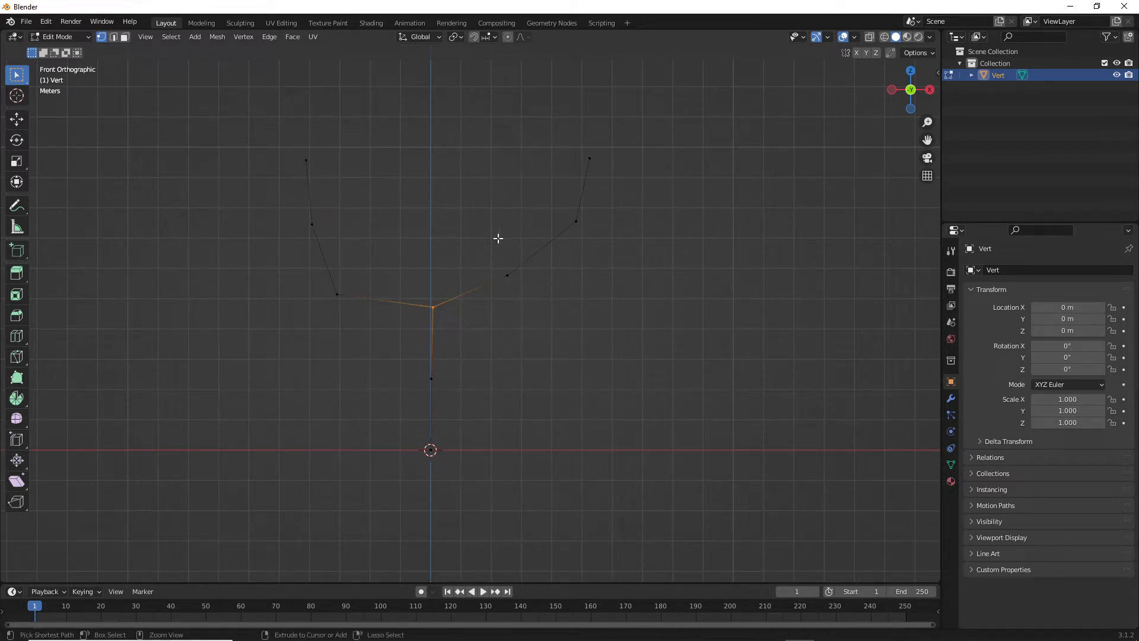
right_click(449, 178, "ctrl")
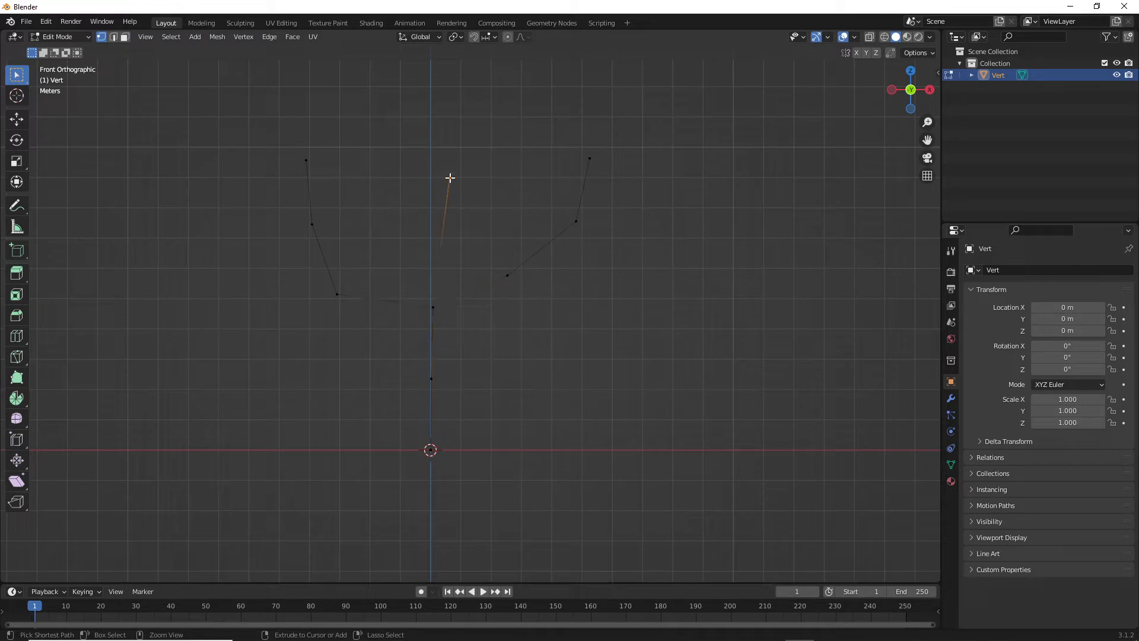
right_click(402, 119, "ctrl")
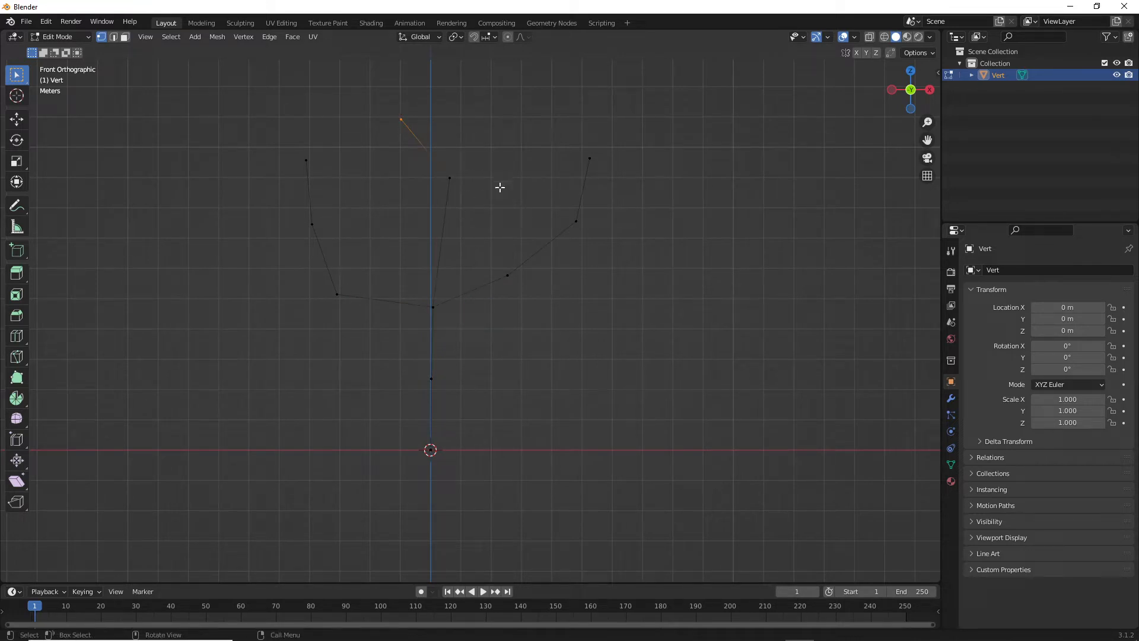
Step: In right view, extrude a three-segment branch from the trunk's top vertex, rising toward positive Y
middle_click_drag(534, 232, 411, 245)
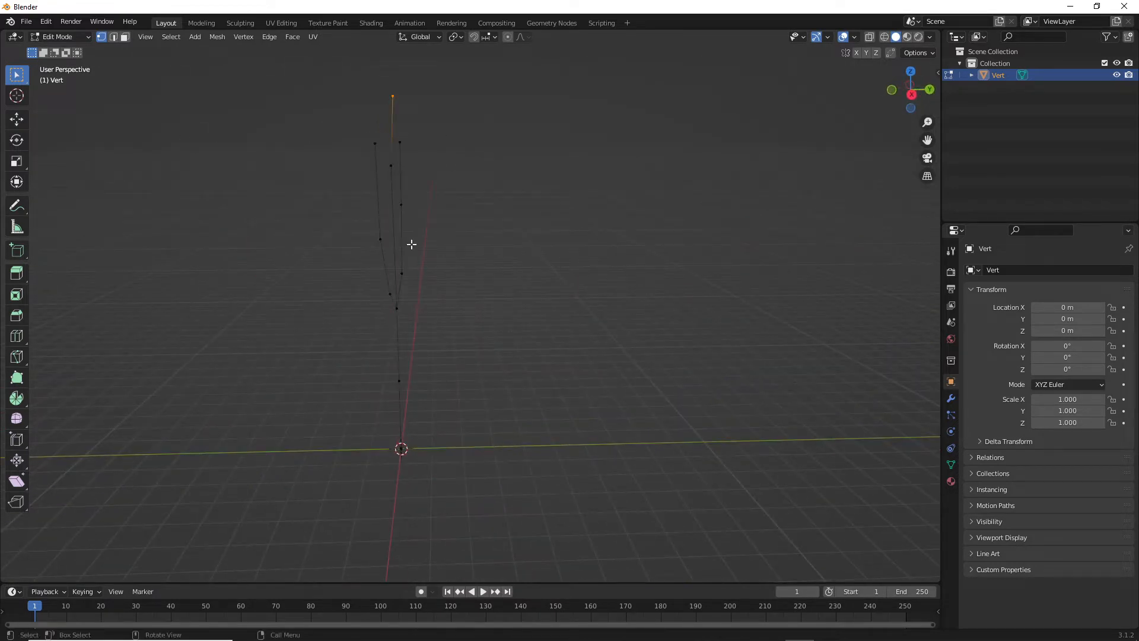
key("KP_3")
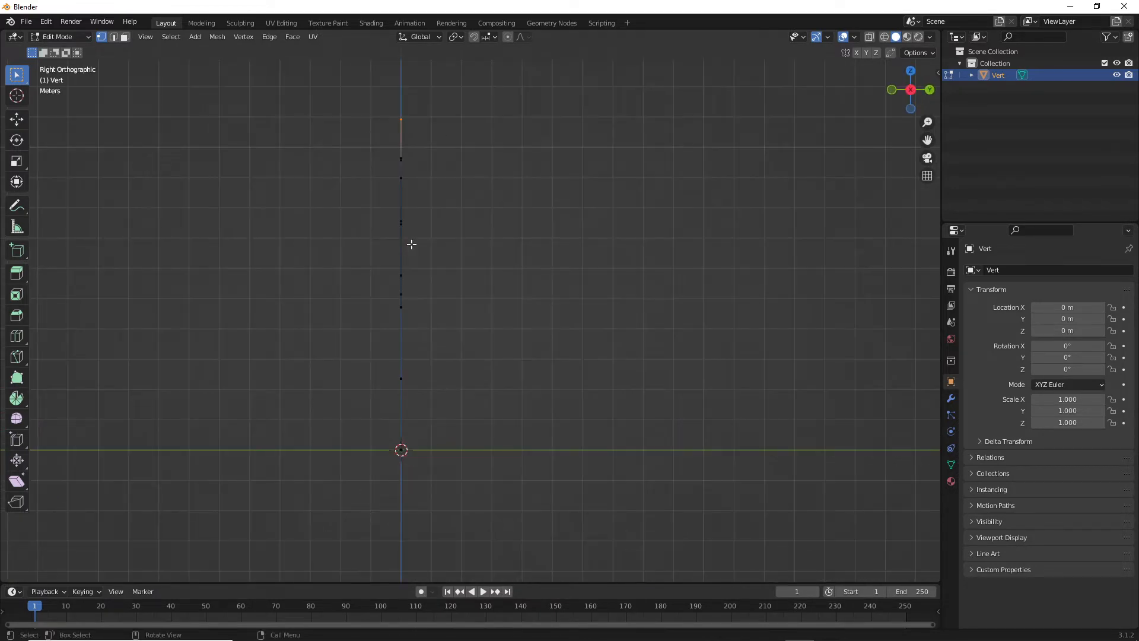
left_click(402, 306)
mouse_move(407, 297)
middle_mouse_down()
mouse_move(537, 295)
mouse_move(413, 296)
middle_mouse_up()
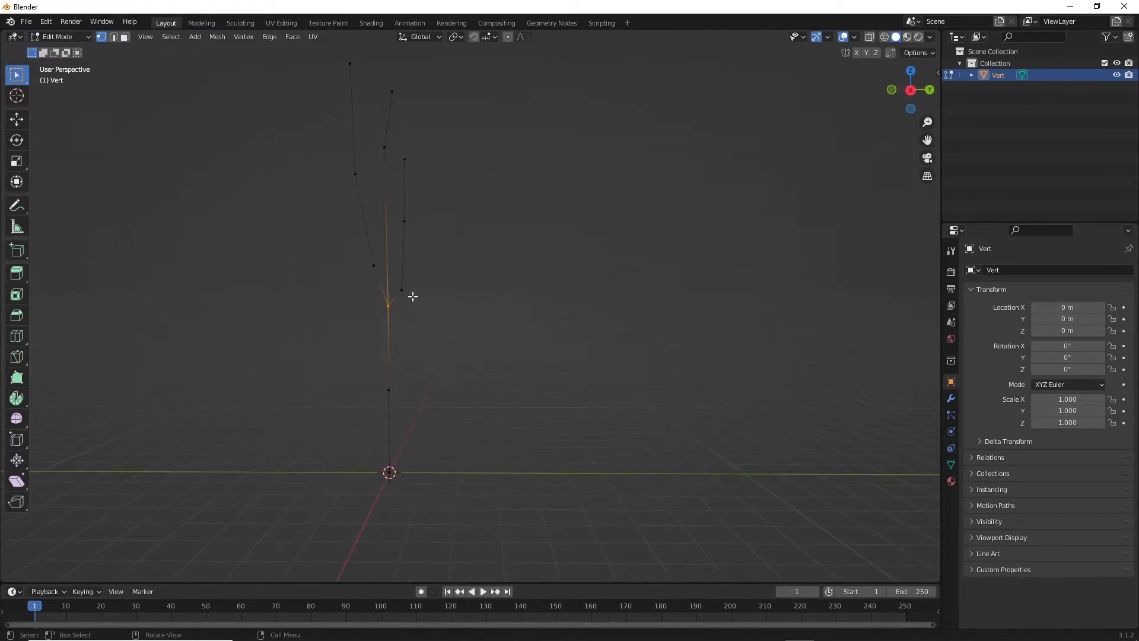
key("KP_3")
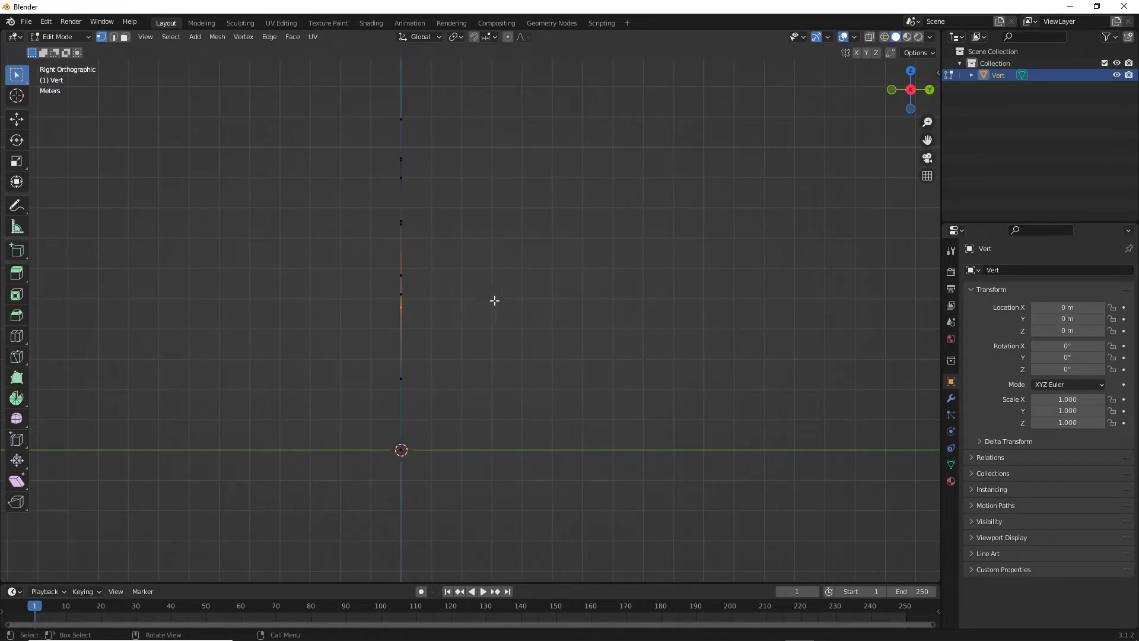
right_click(560, 227, "ctrl")
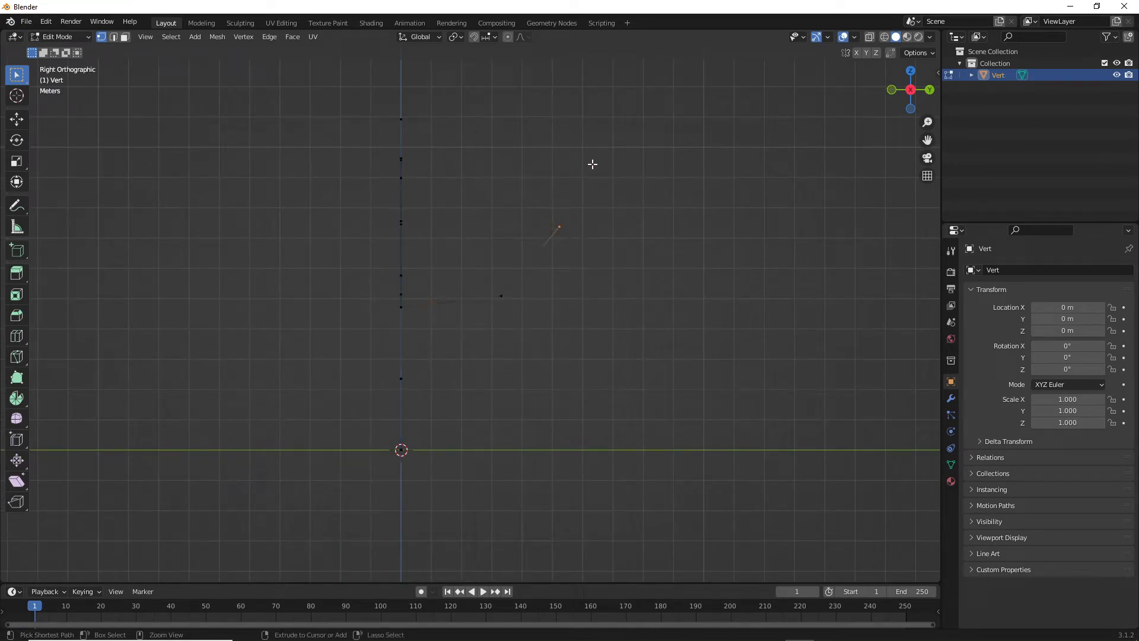
right_click(596, 151, "ctrl")
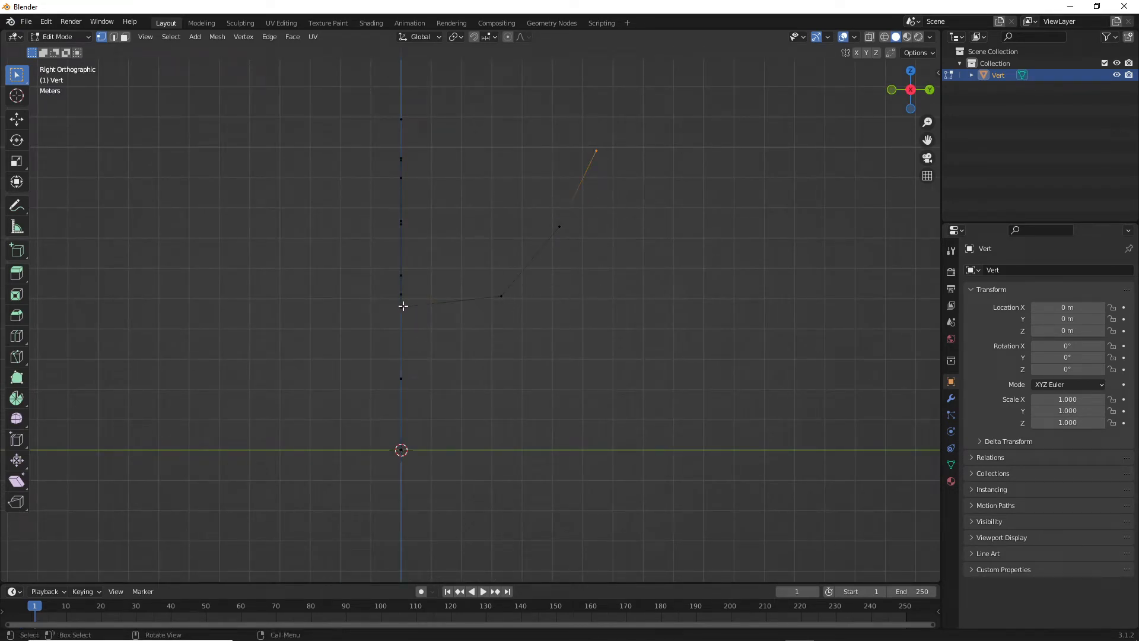
Step: Extrude a three-segment branch from the trunk's top vertex, rising toward negative Y
left_click(401, 307)
right_click(327, 305, "ctrl")
right_click(236, 234, "ctrl")
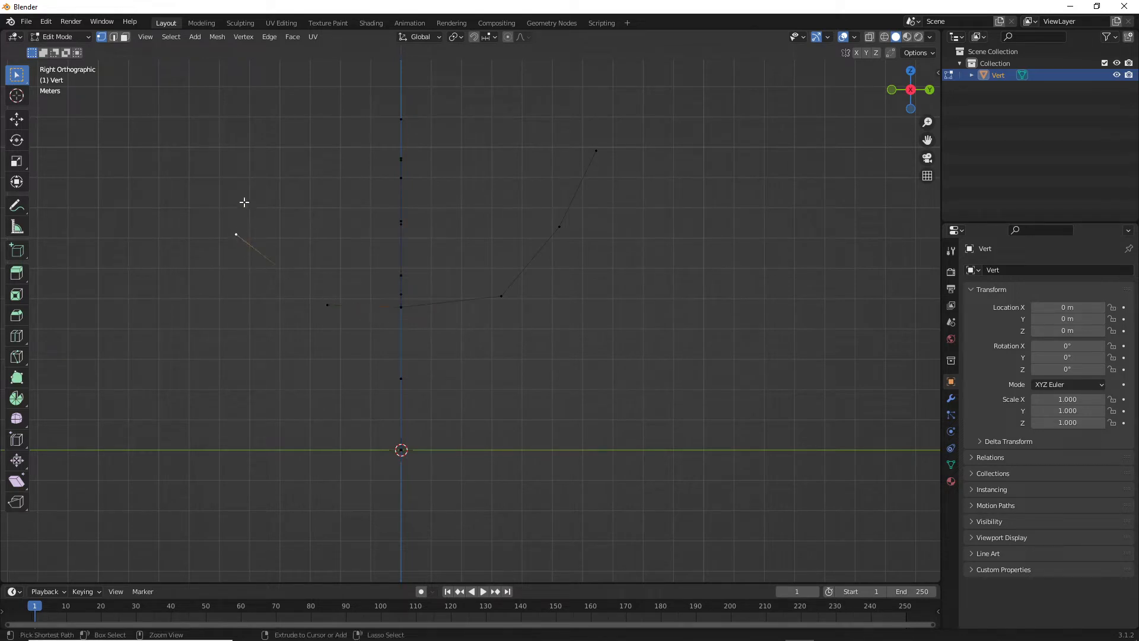
right_click(225, 169, "ctrl")
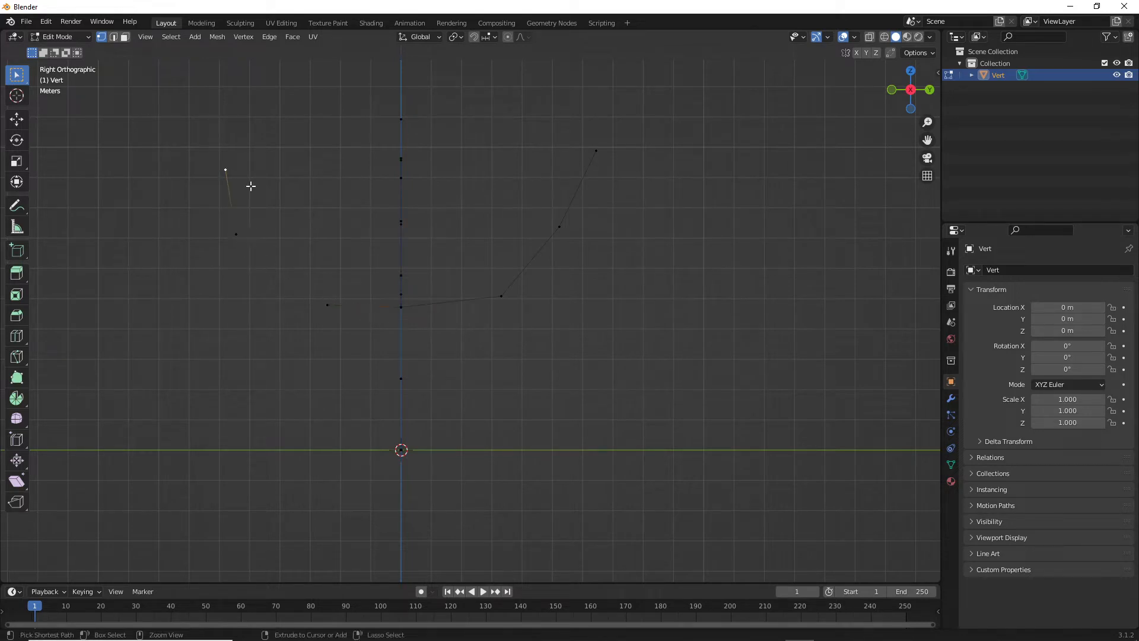
Step: Extrude a steeper branch from the trunk's top toward positive Y, undo its last two segments, and add a straight vertical tip instead
left_click(403, 307)
right_click(516, 96, "ctrl")
right_click(463, 73, "ctrl")
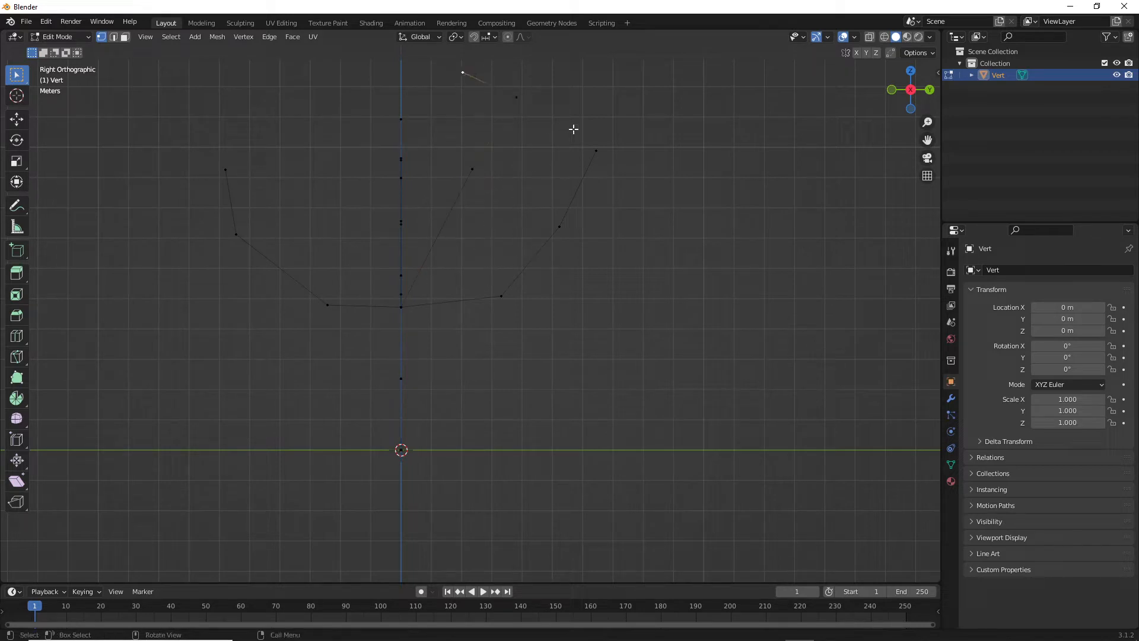
key("ctrl+z")
key("ctrl+z")
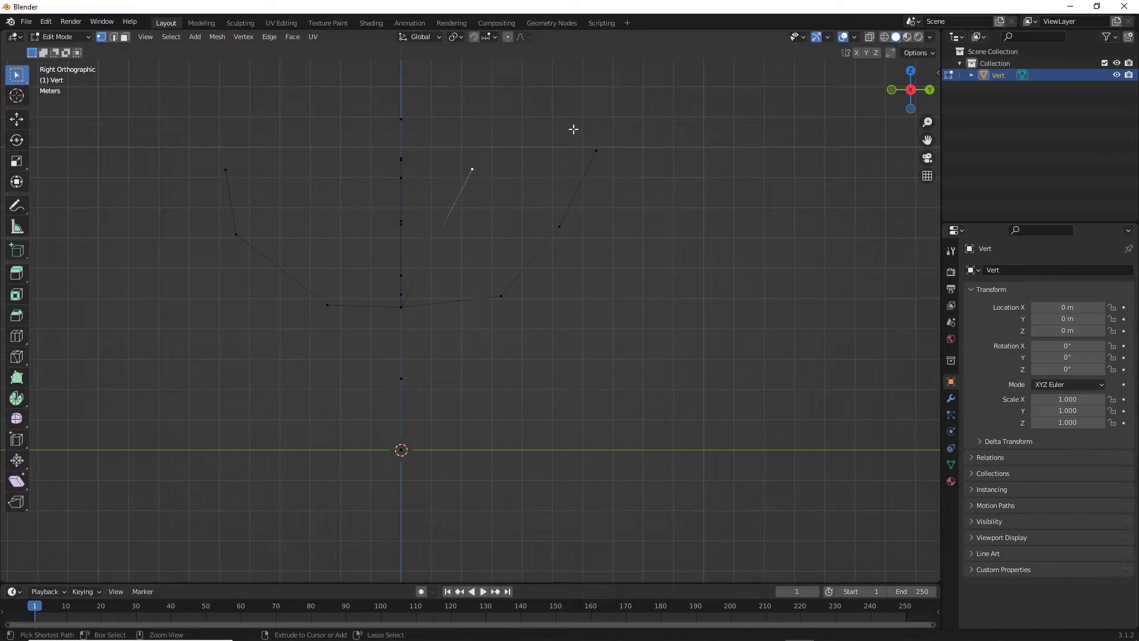
middle_click_drag(559, 127, 552, 121)
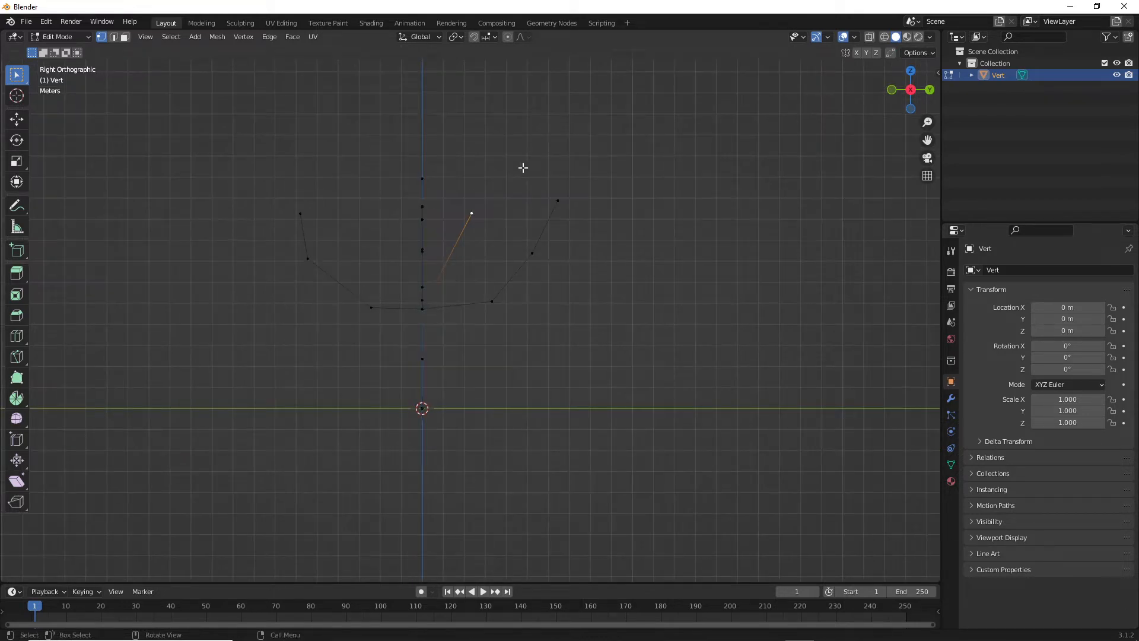
right_click(473, 155, "ctrl")
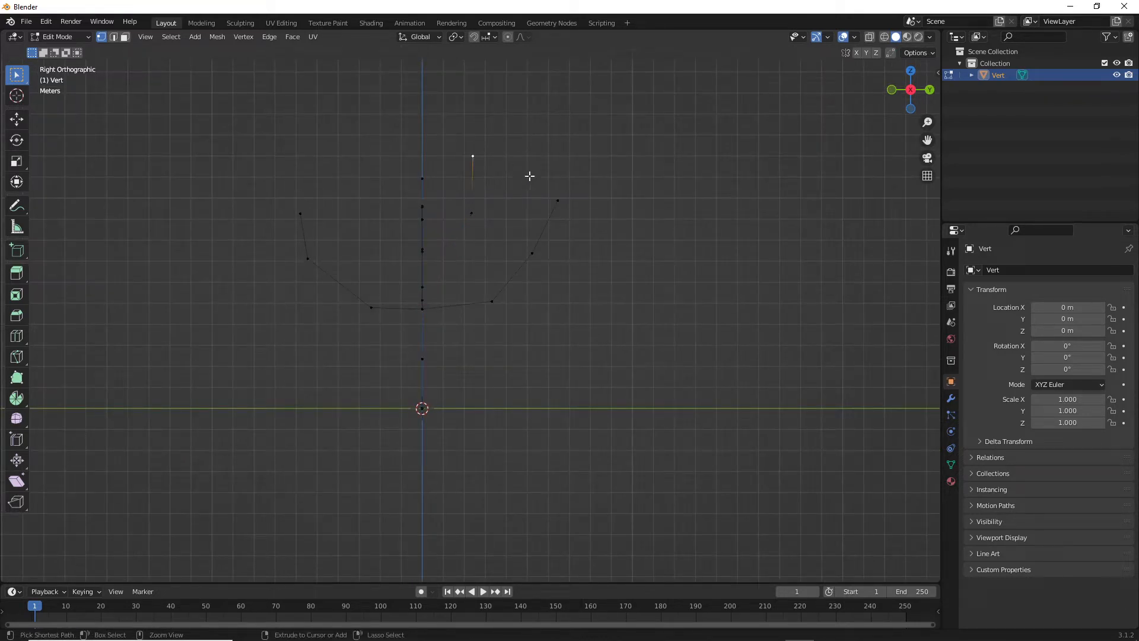
Step: Extrude a steep two-segment branch from the trunk's top vertex toward negative Y
left_click(422, 307)
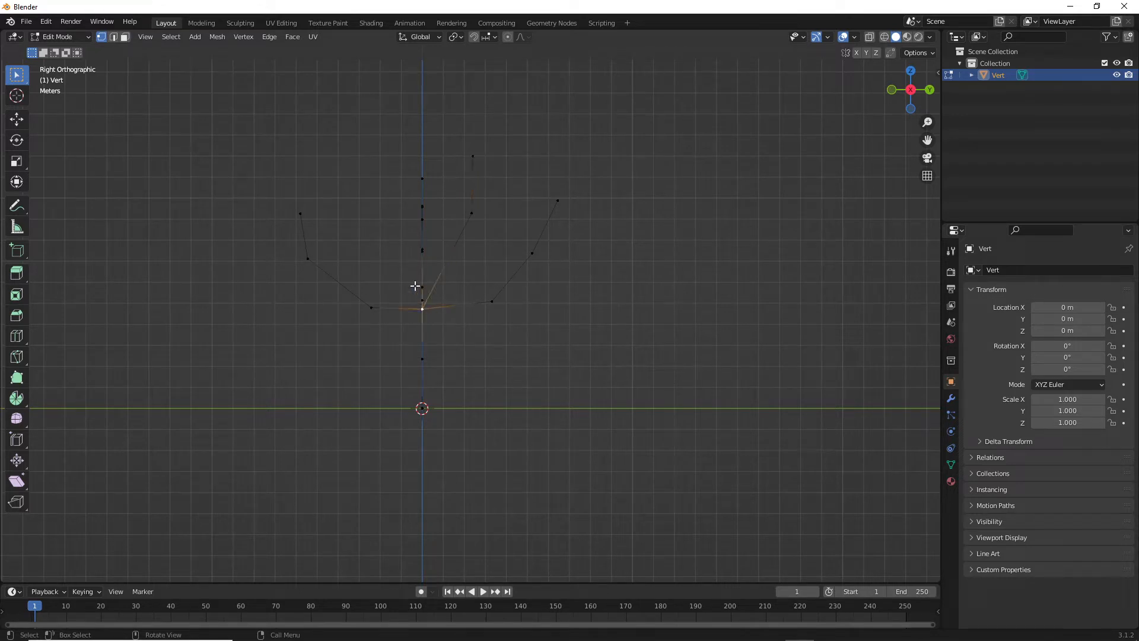
right_click(367, 244, "ctrl")
right_click(339, 170, "ctrl")
Step: Select the whole tree skeleton, give it a Skin modifier, and turn off the modifier's X symmetry
middle_click_drag(401, 203, 396, 232)
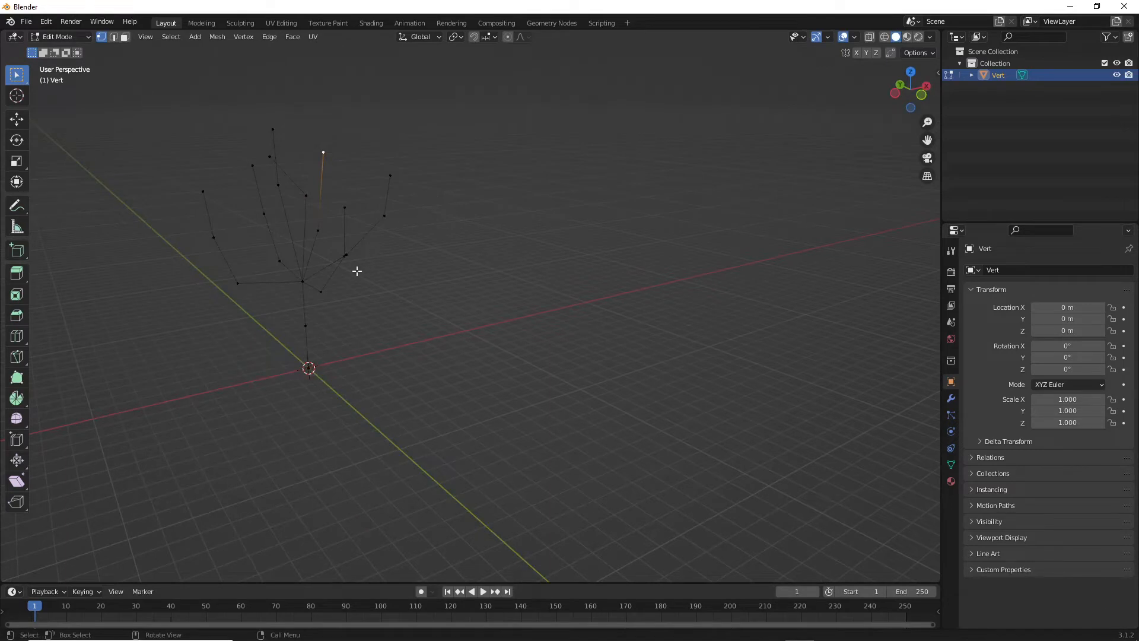
key("KP_1")
middle_click_drag(336, 295, 433, 301, "shift")
scroll(424, 320, "up", 2)
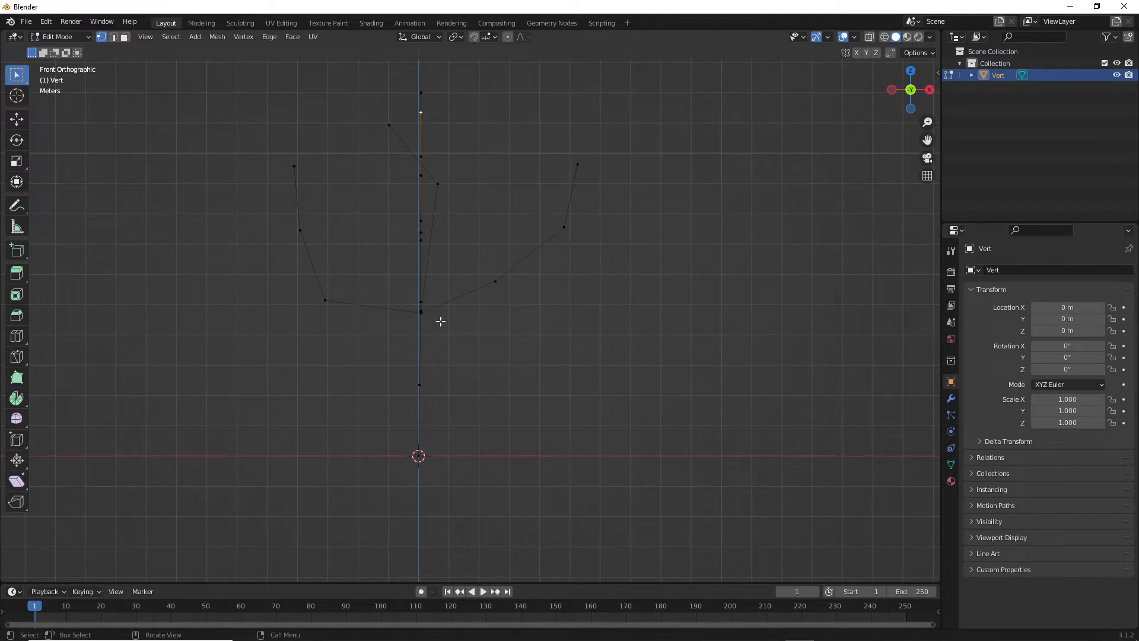
key("a")
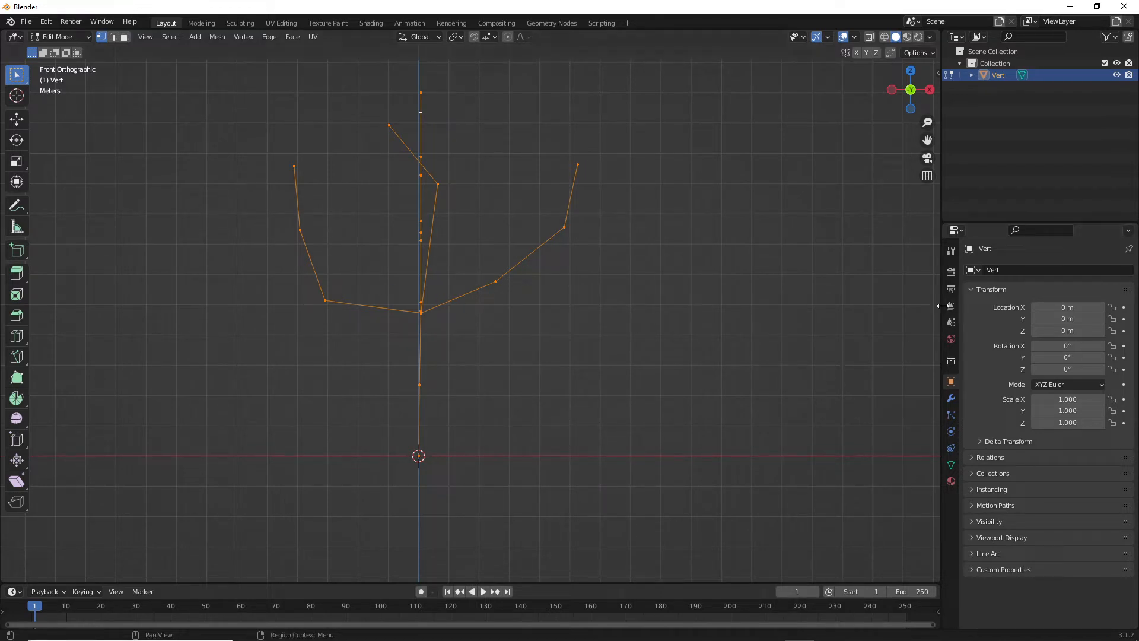
left_click_drag(941, 205, 898, 214)
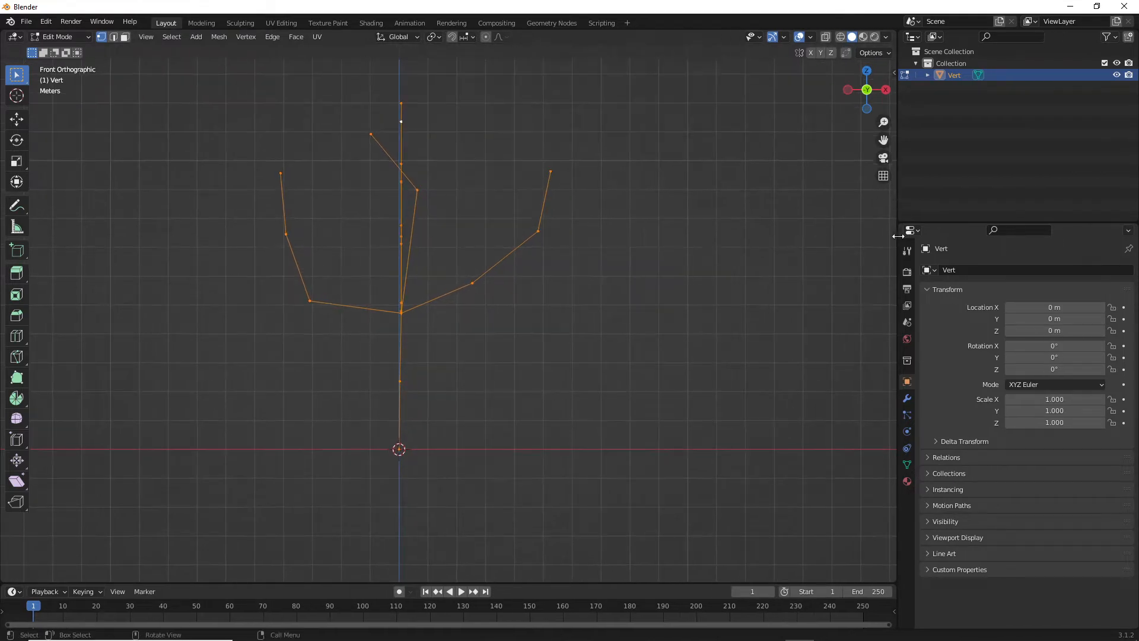
left_click(907, 398)
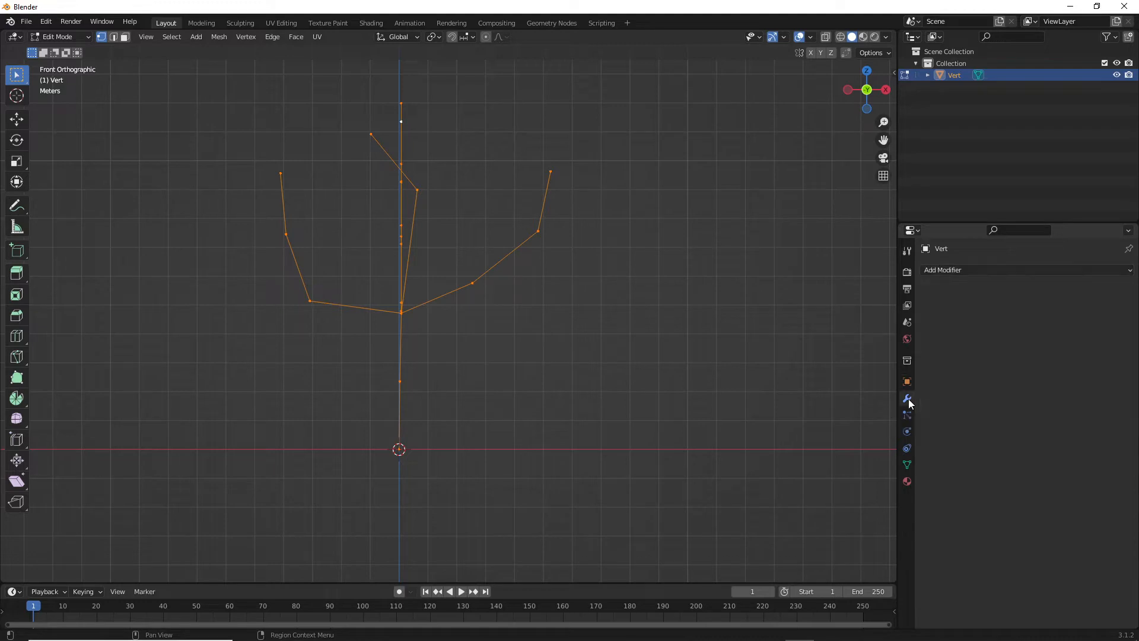
left_click(964, 271)
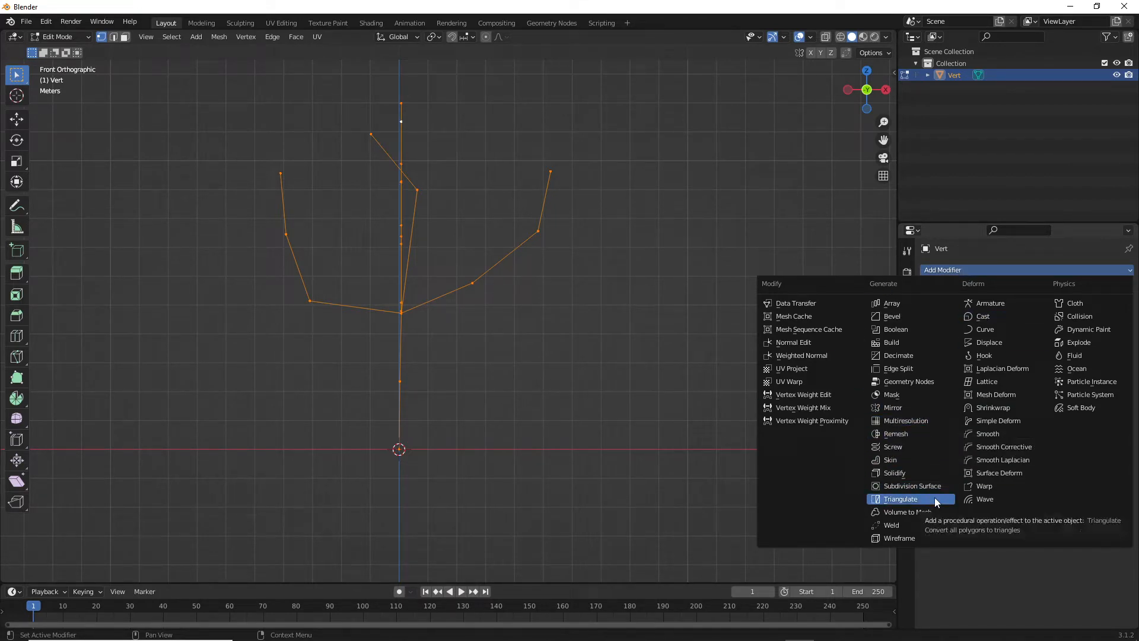
left_click(893, 461)
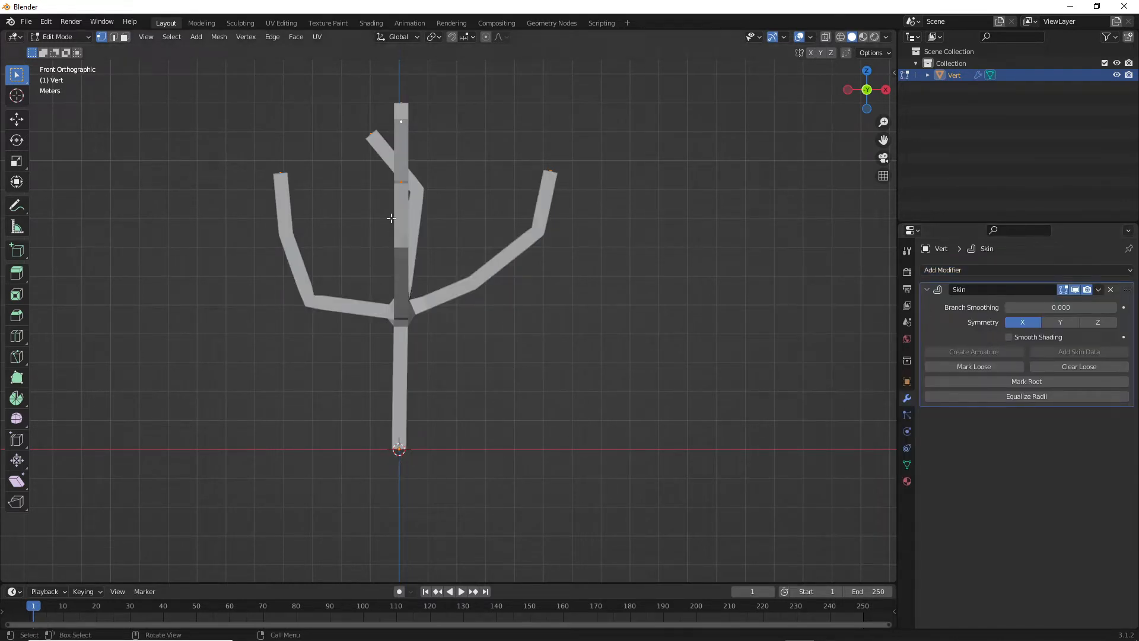
middle_click_drag(391, 218, 504, 225)
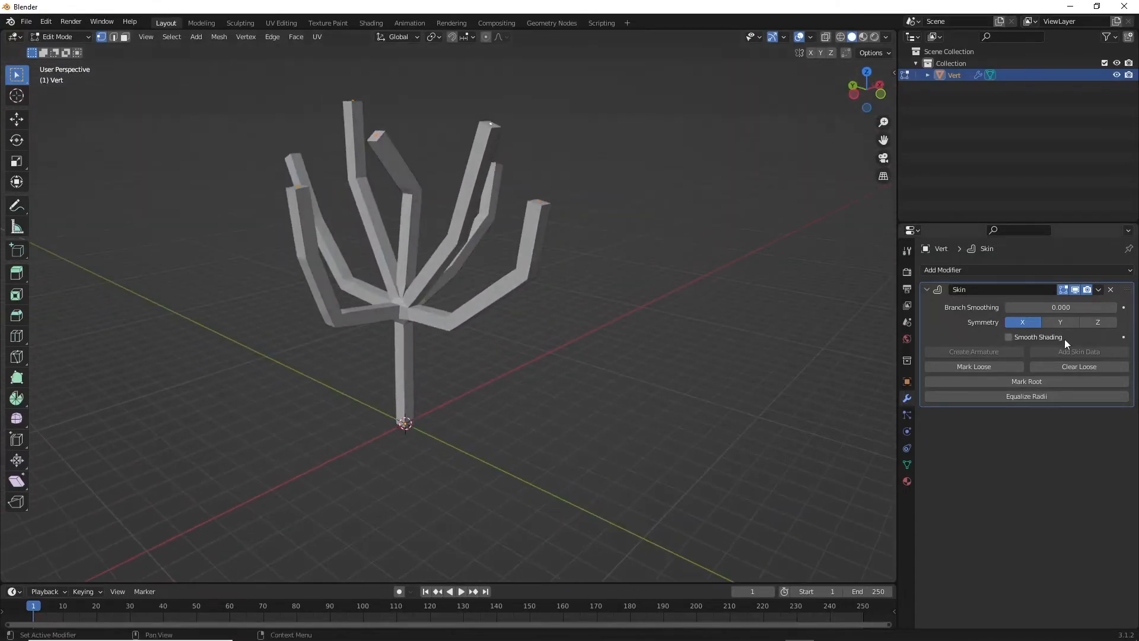
left_click(1020, 326)
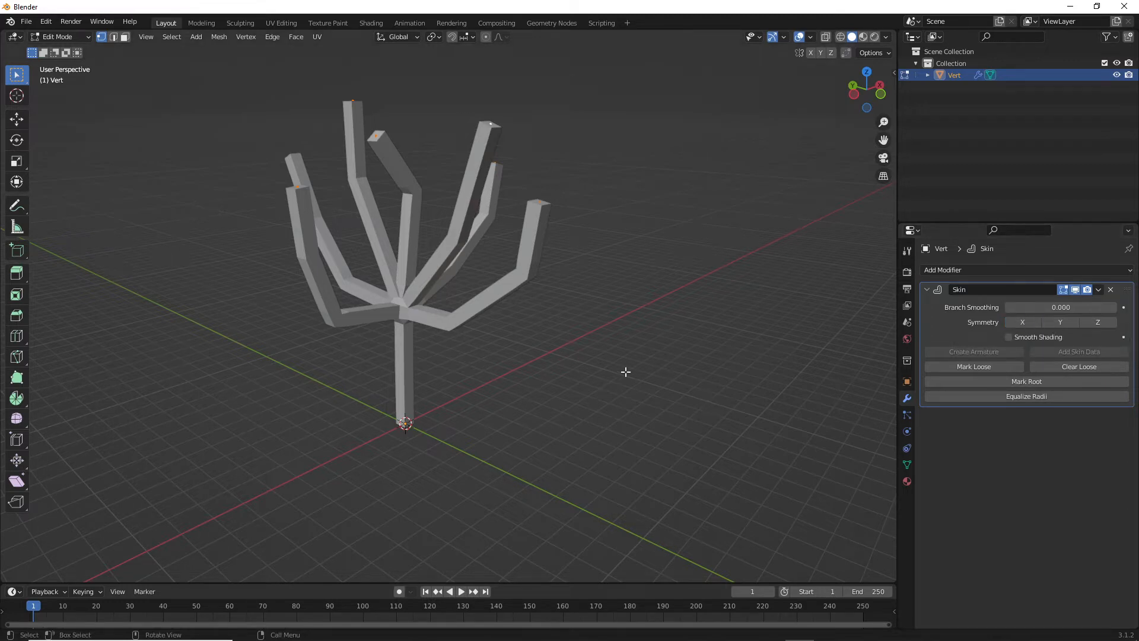
Step: Examine the skinned trunk and branches in front, right and perspective views
middle_click_drag(626, 371, 500, 311)
middle_click_drag(463, 237, 534, 191)
scroll(537, 208, "down", 3)
middle_click_drag(544, 234, 505, 239)
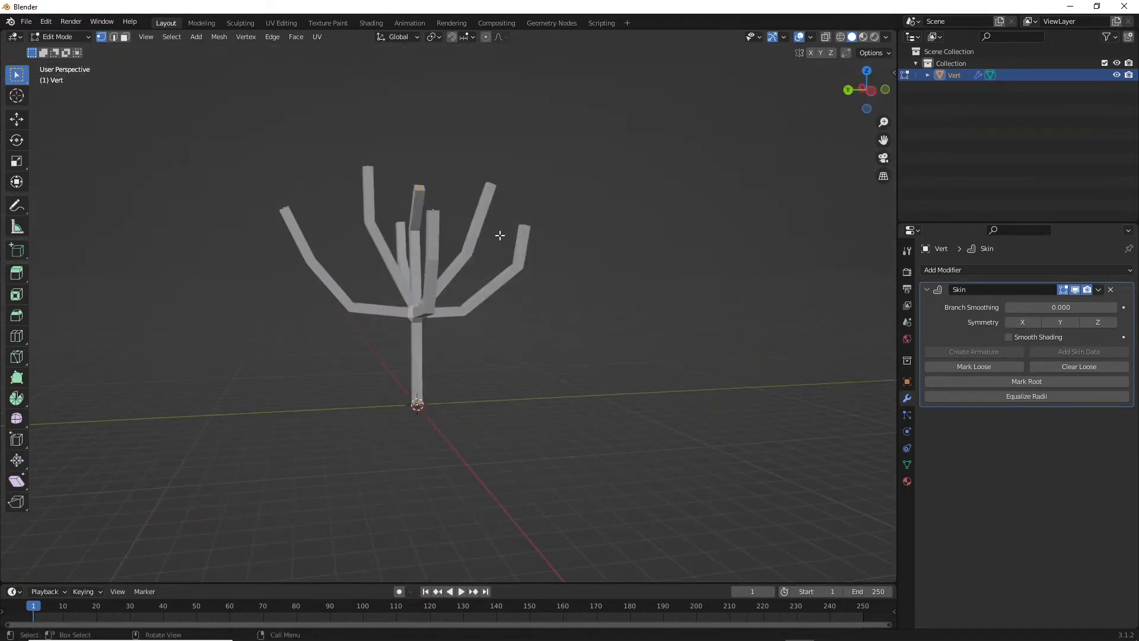
key("KP_1")
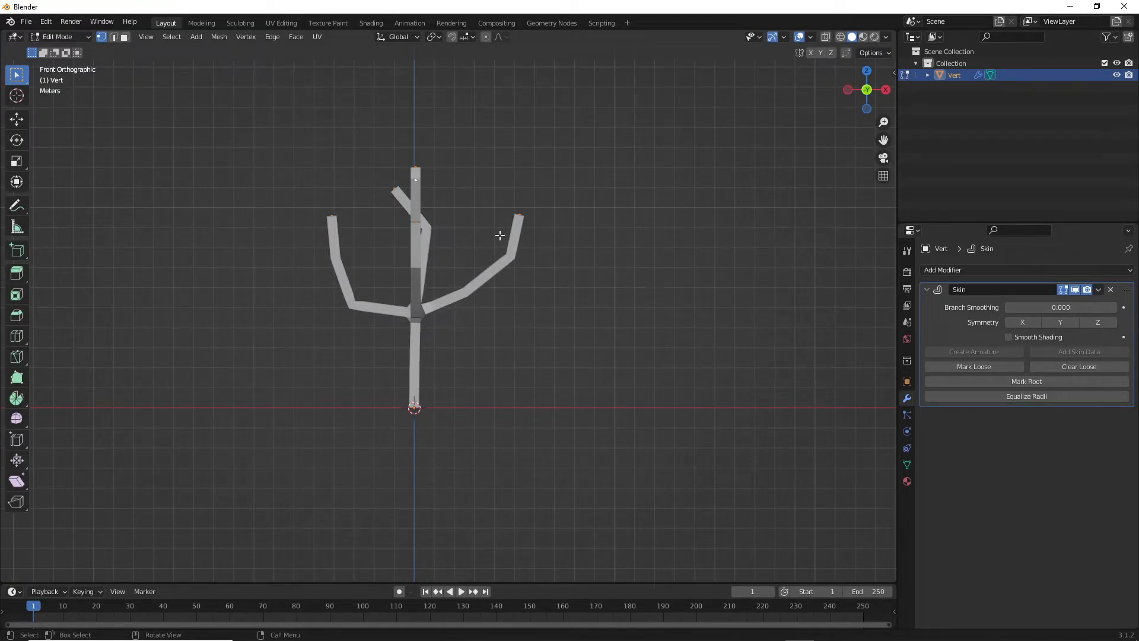
scroll(422, 305, "up", 4)
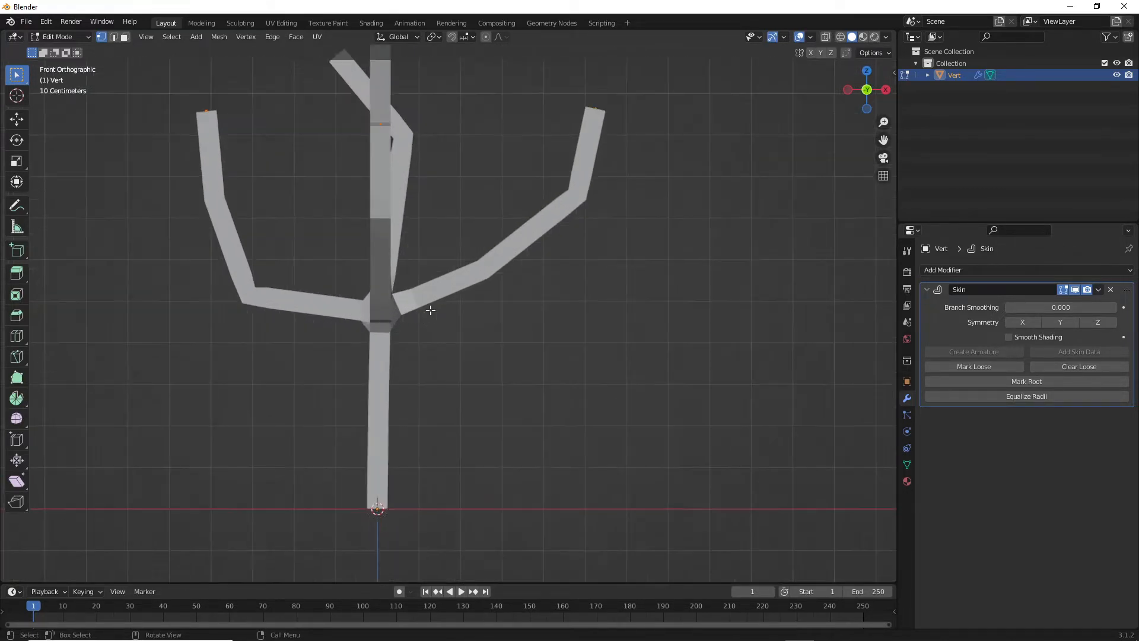
middle_click_drag(428, 308, 372, 313)
key("KP_3")
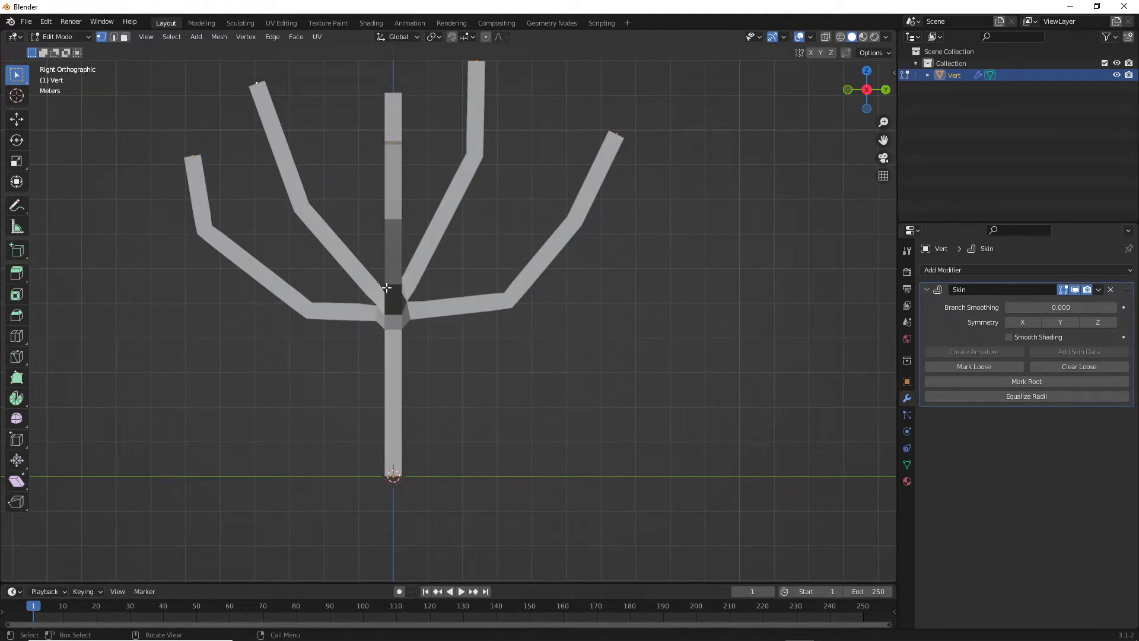
key("KP_1")
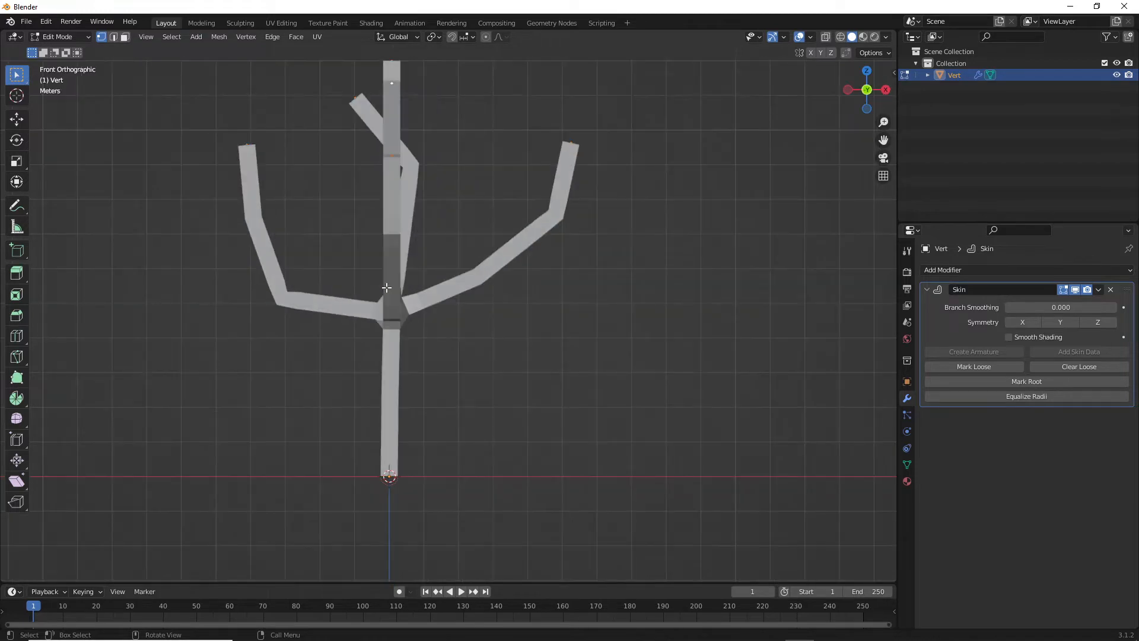
middle_click_drag(428, 214, 456, 244)
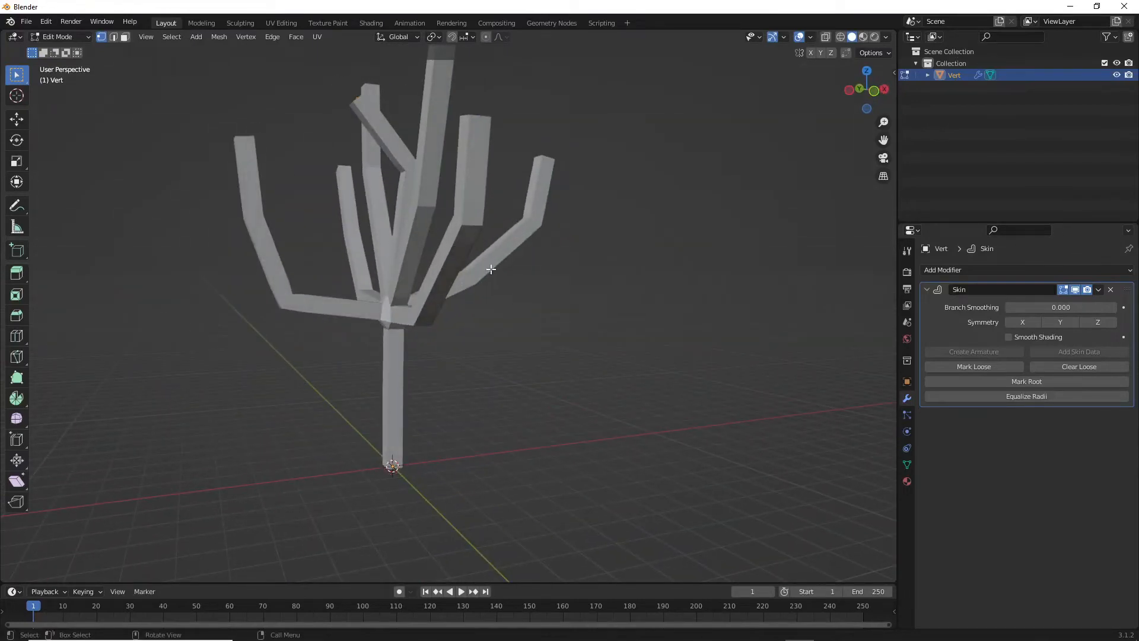
key("KP_1")
scroll(390, 391, "up", 2)
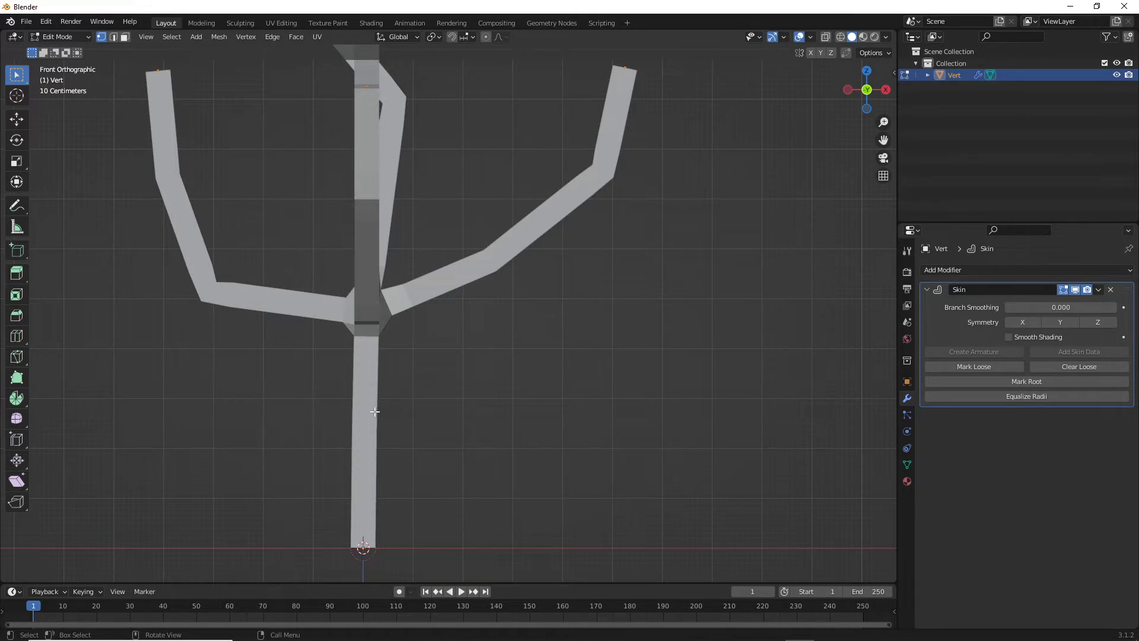
middle_click_drag(355, 449, 461, 392)
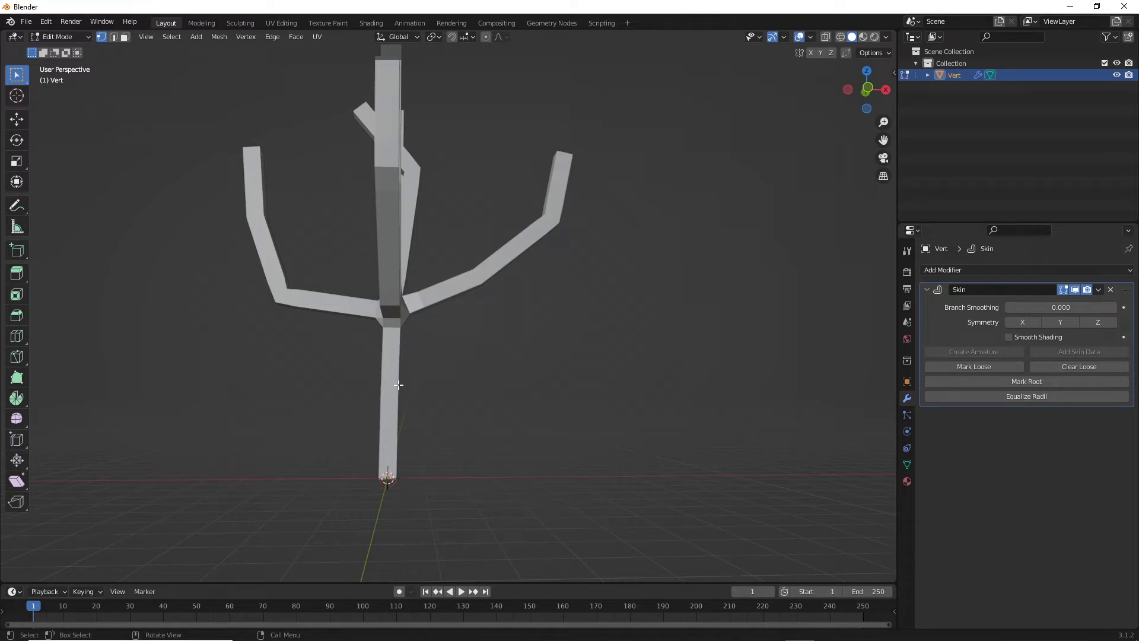
Step: Switch to wireframe shading and box-select the trunk's base and middle vertices
left_click(841, 38)
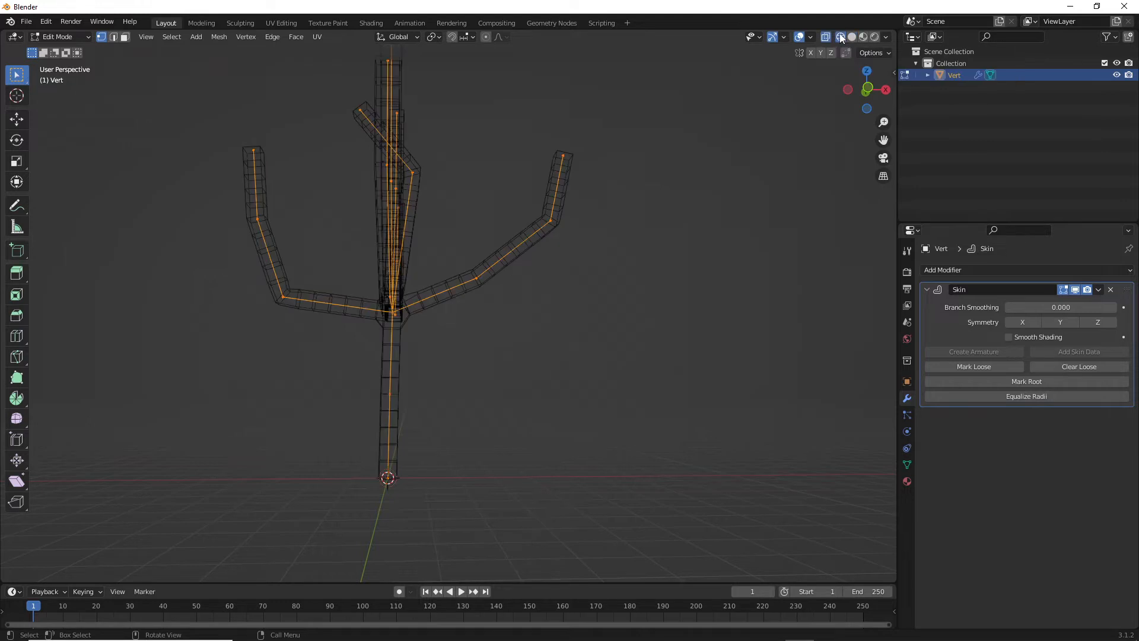
middle_click_drag(348, 395, 392, 378)
middle_click_drag(518, 375, 476, 388)
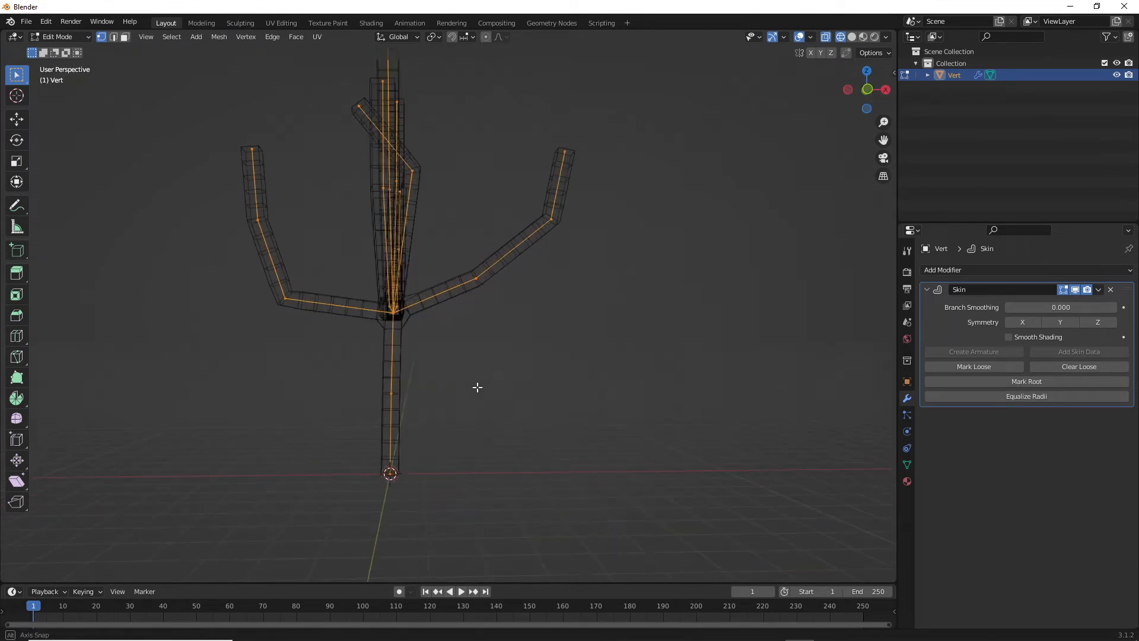
left_click(489, 394)
left_click_drag(302, 354, 505, 485)
middle_click_drag(515, 460, 379, 485)
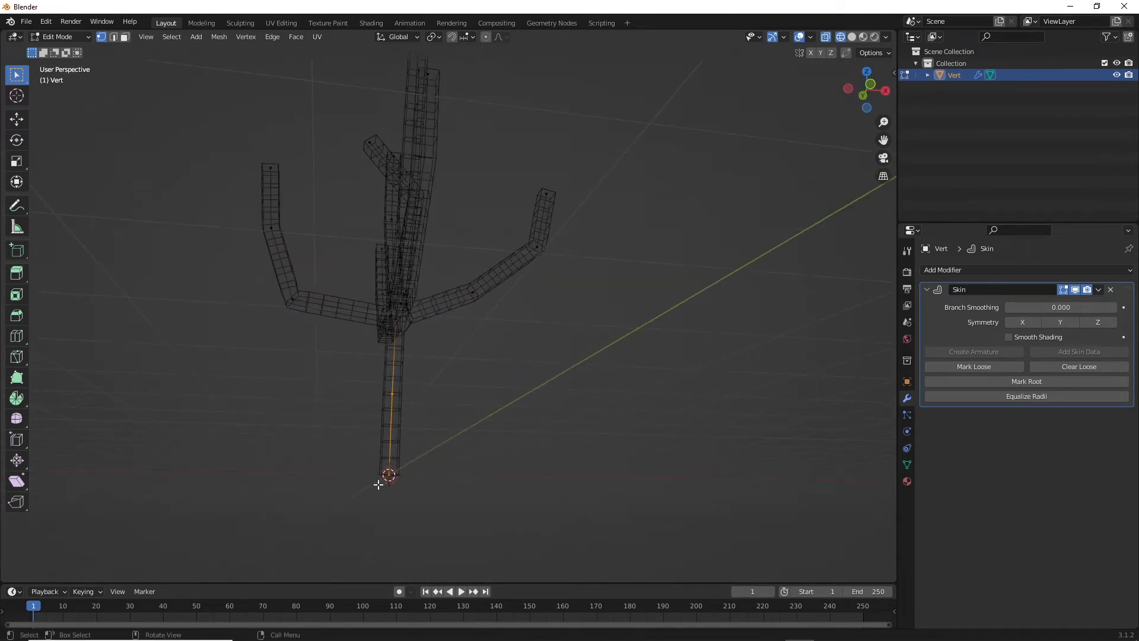
middle_click_drag(483, 386, 461, 420)
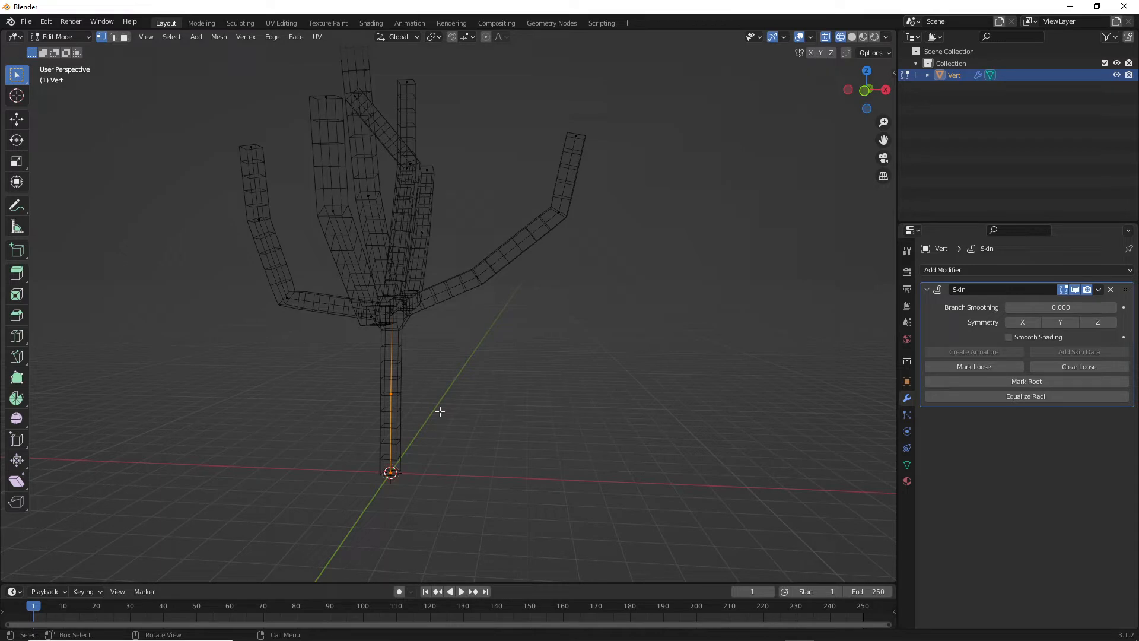
Step: Enlarge the skin radius at the trunk's base and middle vertices to roughly three times its size, and return to solid shading
key("ctrl+a")
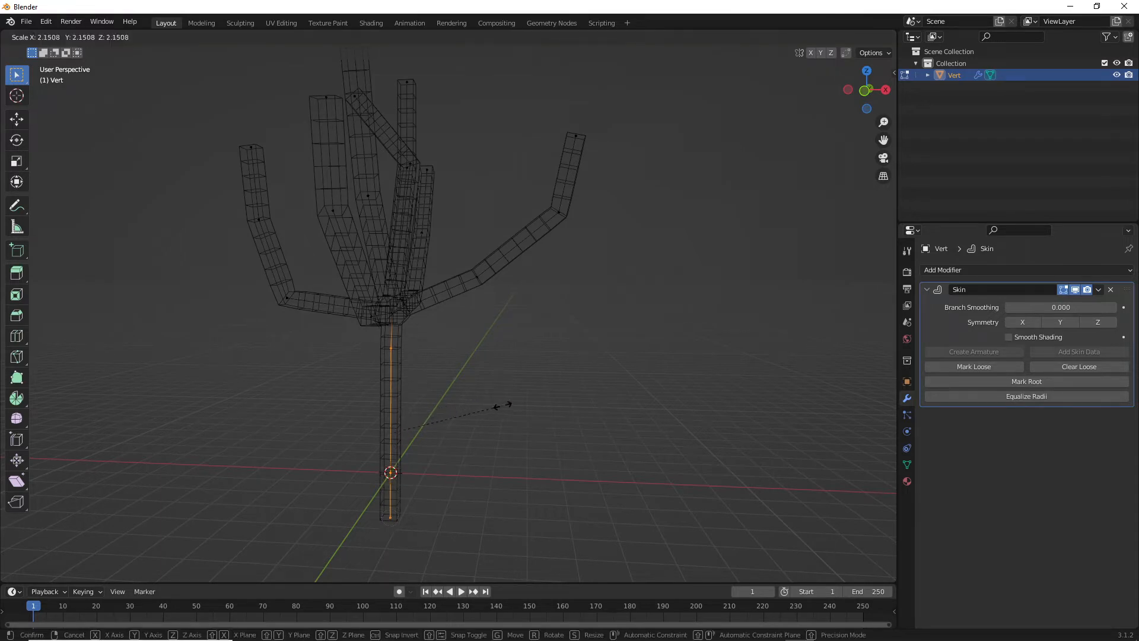
left_click(449, 407)
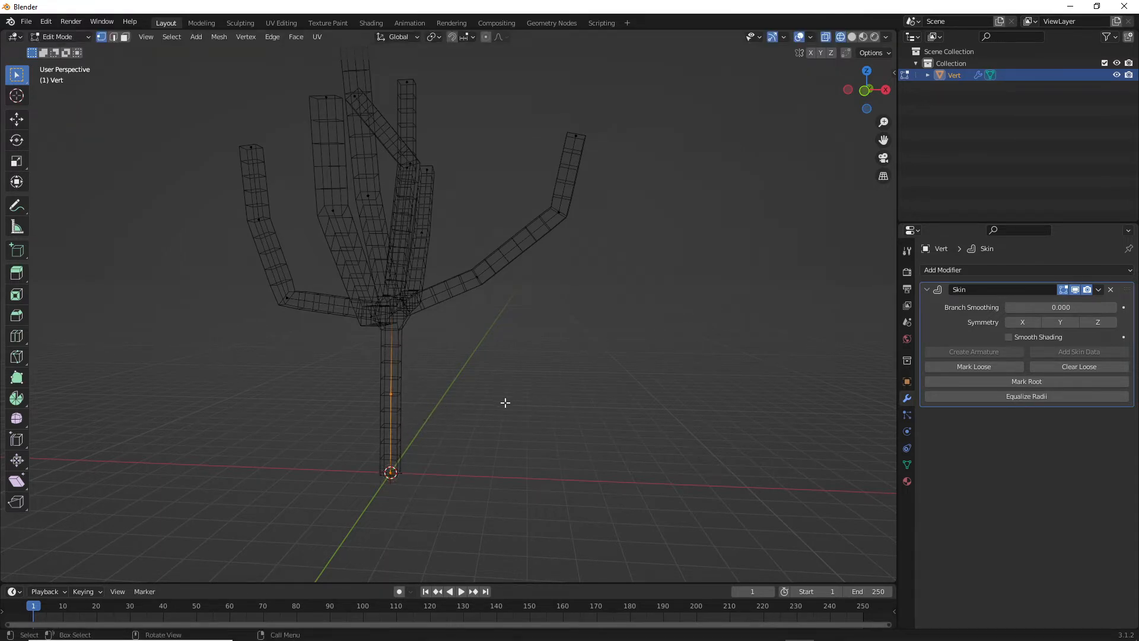
key("ctrl")
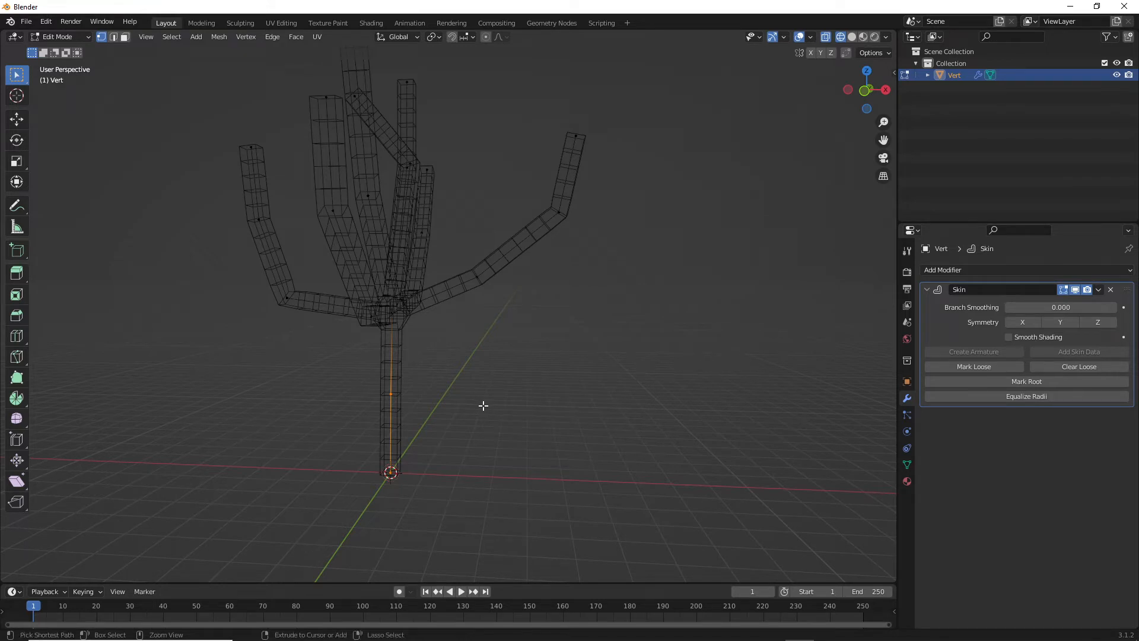
key("ctrl+a")
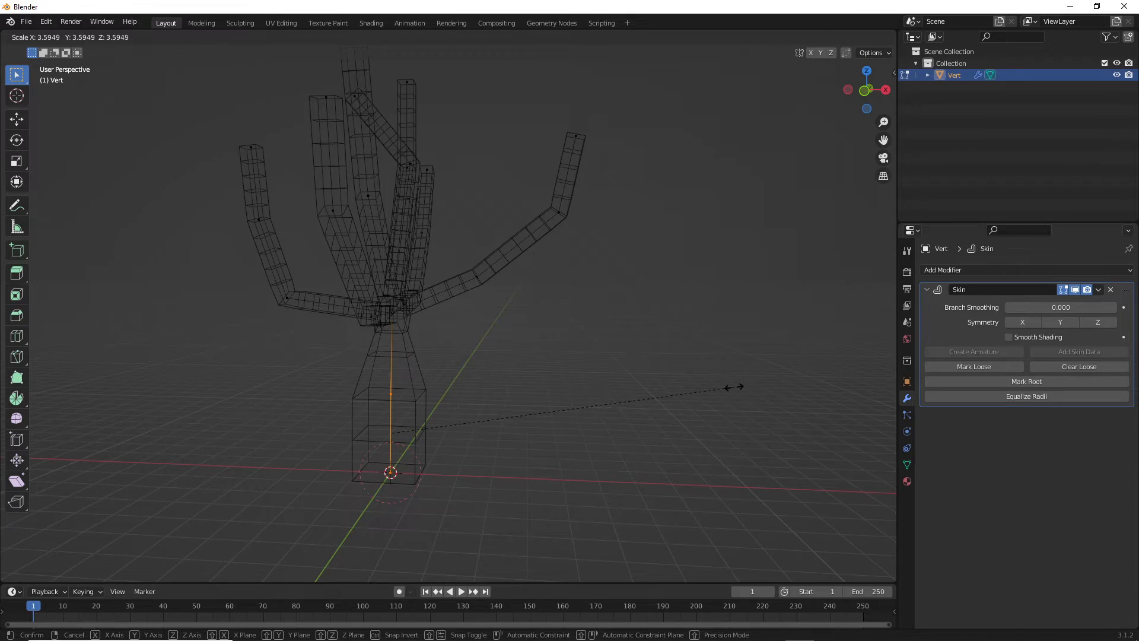
left_click(671, 394)
mouse_move(501, 389)
middle_mouse_down()
mouse_move(544, 387)
mouse_move(513, 388)
middle_mouse_up()
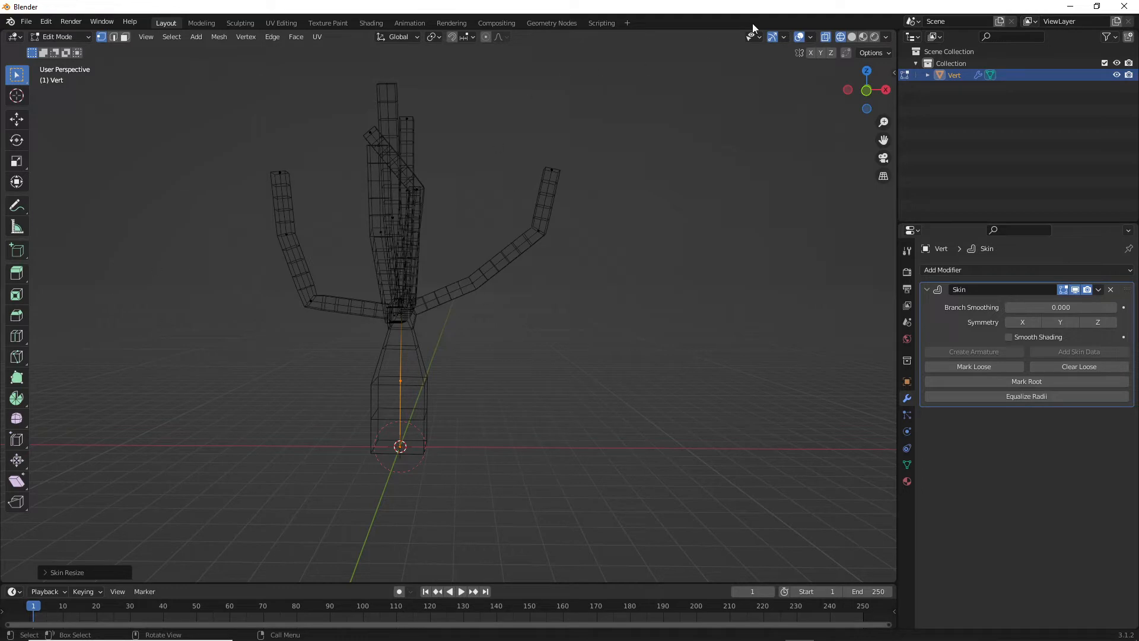
left_click(852, 37)
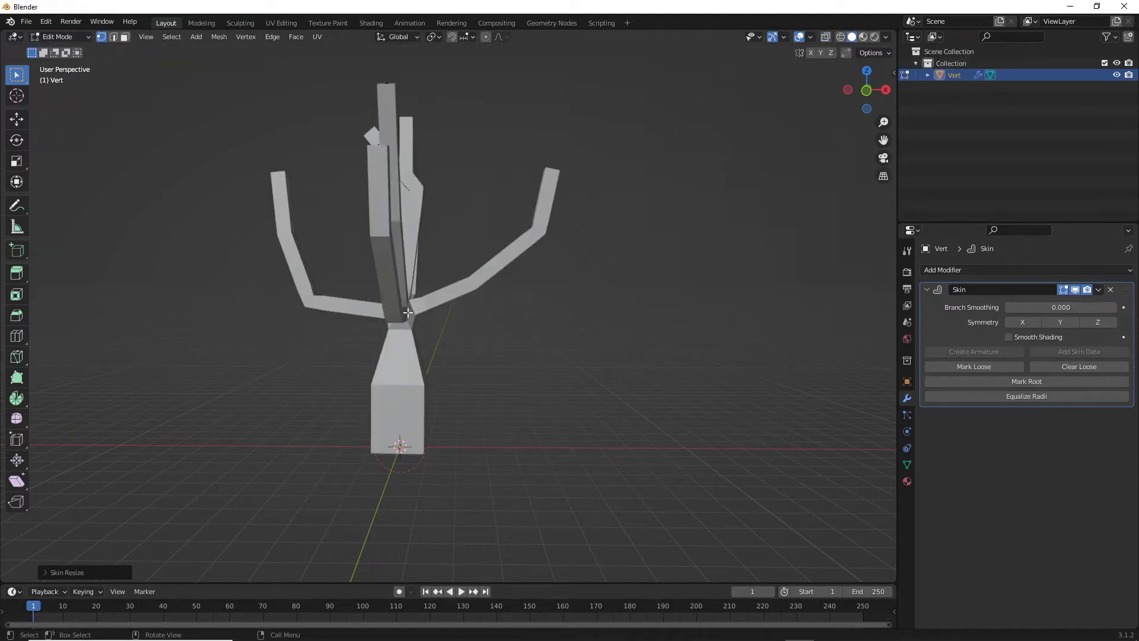
Step: Examine the thickened trunk and branches from above, and select the vertex at one front branch's tip
middle_click_drag(408, 312, 445, 339)
scroll(413, 304, "up", 3)
scroll(447, 301, "up", 3)
scroll(449, 301, "down", 3)
left_click(382, 276)
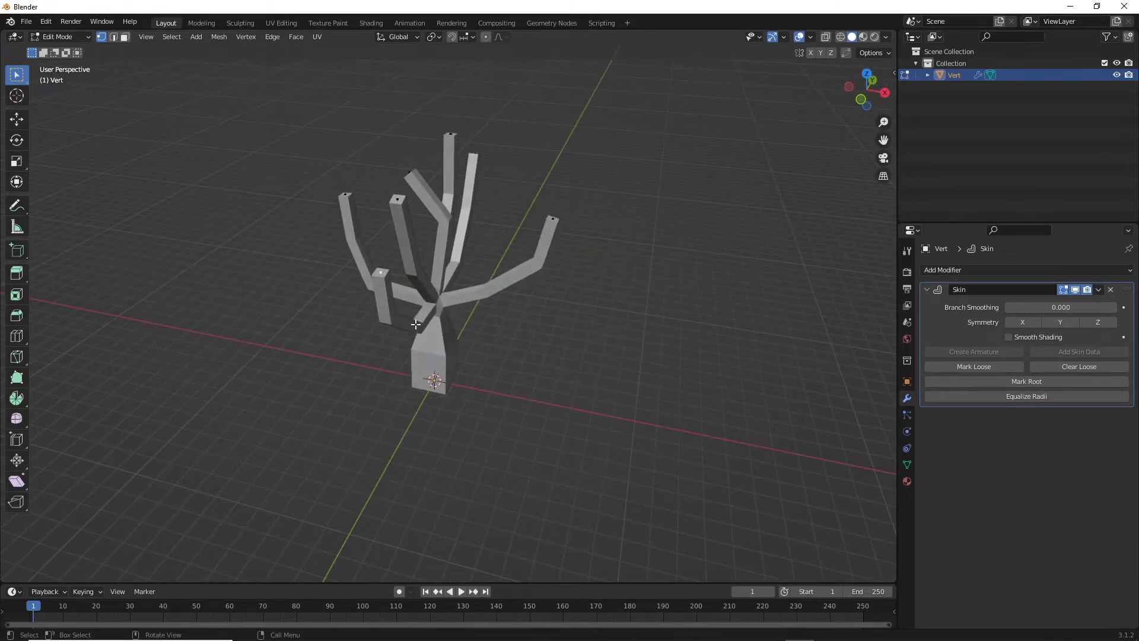
Step: Switch to face select mode and examine the skinned mesh's trunk and branch-end faces from several angles
left_click(125, 38)
middle_click_drag(395, 305, 396, 310)
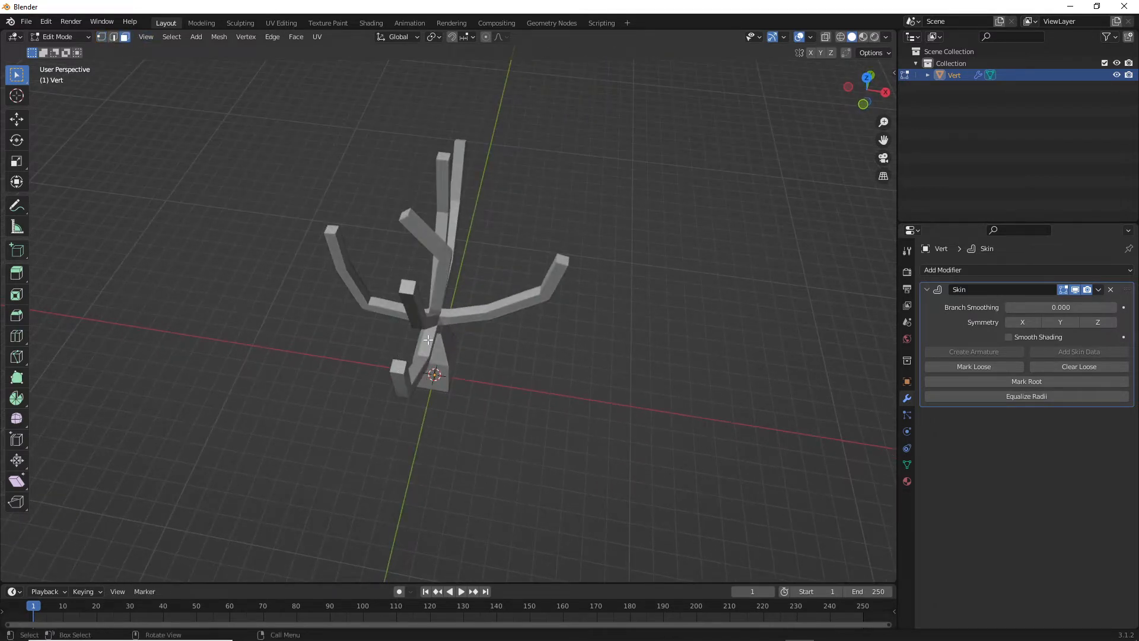
scroll(409, 373, "up", 4)
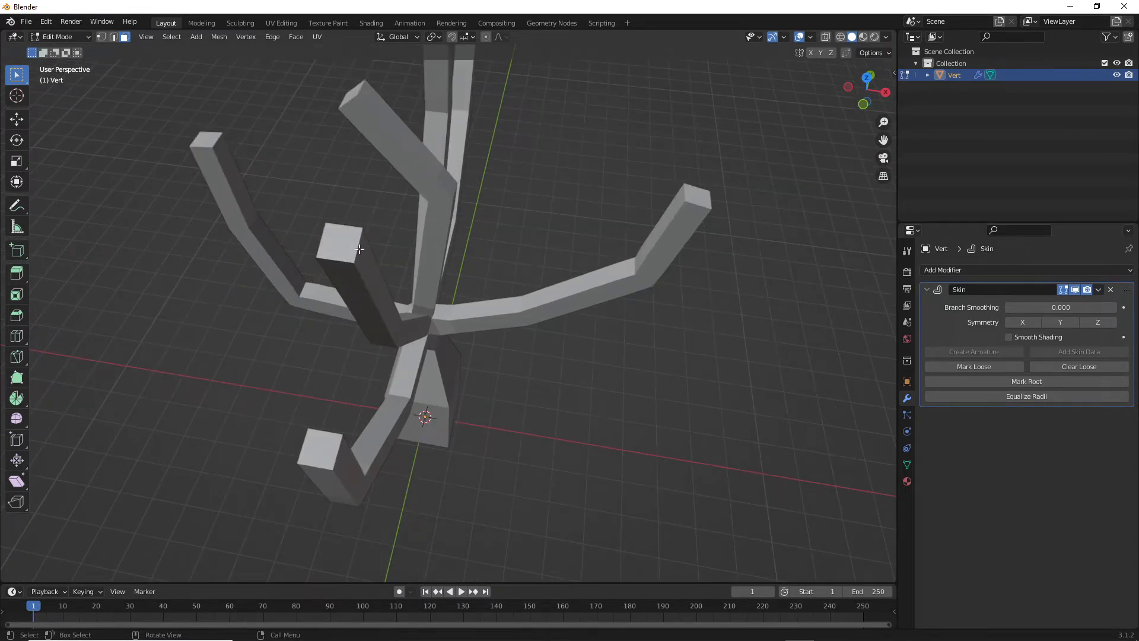
key("Tab")
key("Tab")
middle_click_drag(368, 419, 452, 431)
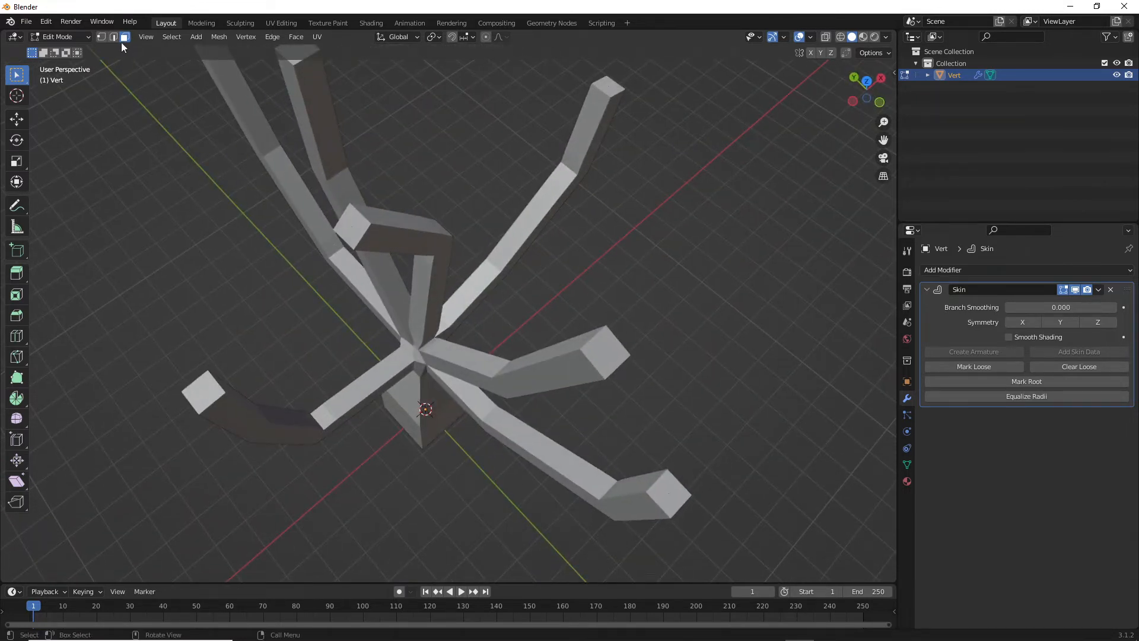
left_click(101, 37)
left_click(125, 37)
mouse_move(451, 317)
middle_mouse_down()
mouse_move(596, 300)
mouse_move(501, 282)
mouse_move(534, 277)
mouse_move(455, 318)
middle_mouse_up()
scroll(534, 277, "down", 4)
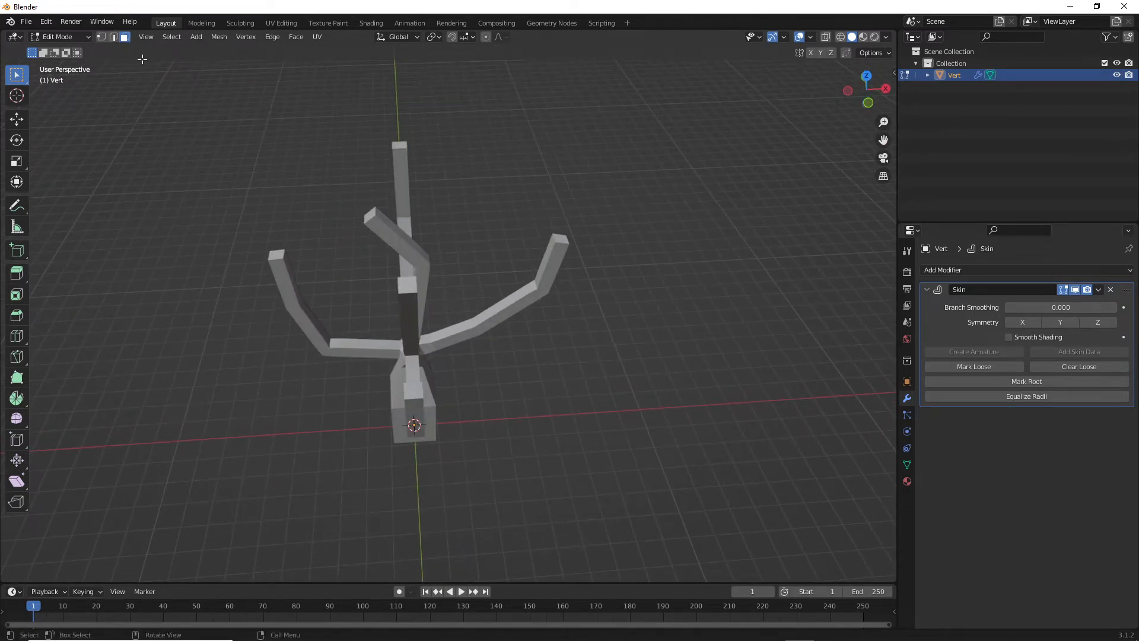
scroll(429, 410, "up", 3)
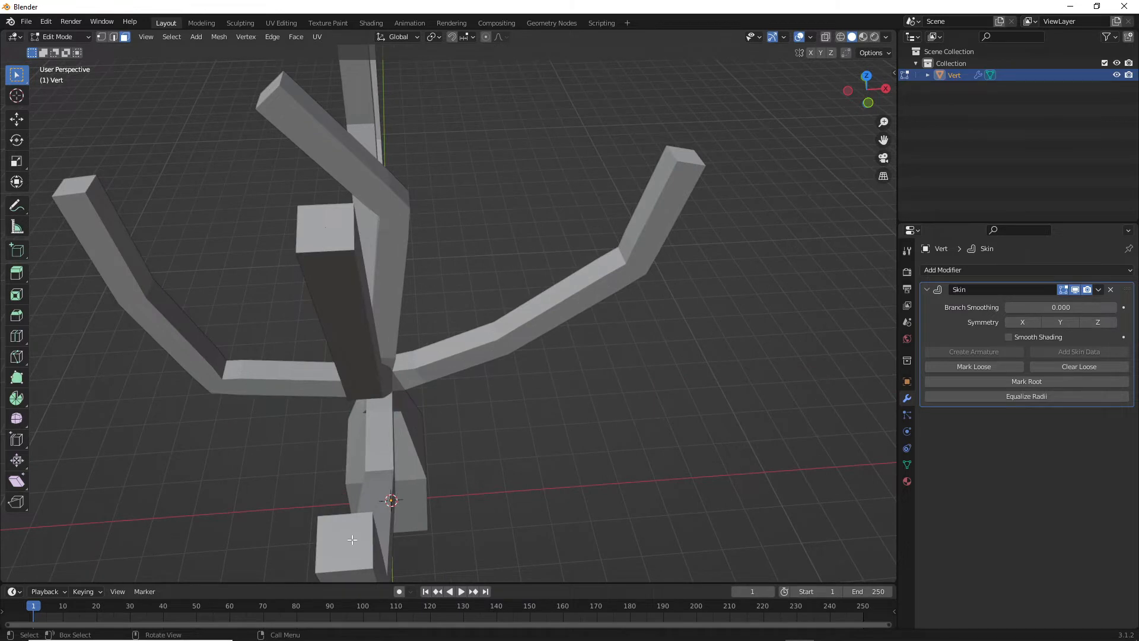
scroll(422, 356, "down", 3)
middle_click_drag(431, 322, 452, 334)
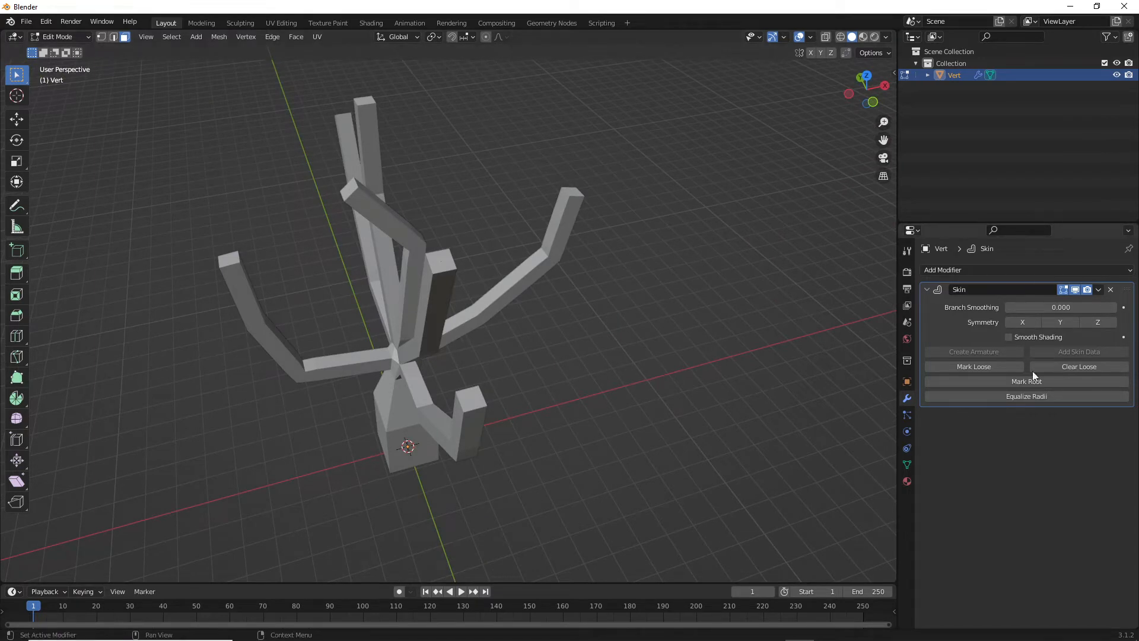
Step: Return to vertex editing, add the tall rear branch's tip to the selected branch-tip vertices, and scale them slightly outward together
key("Tab")
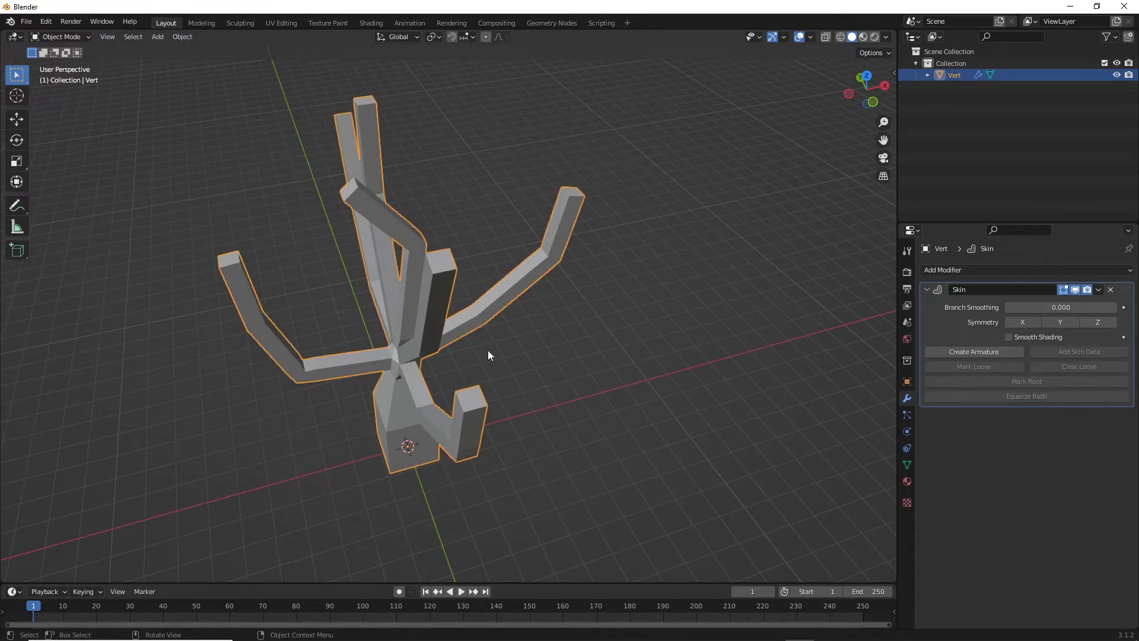
key("Tab")
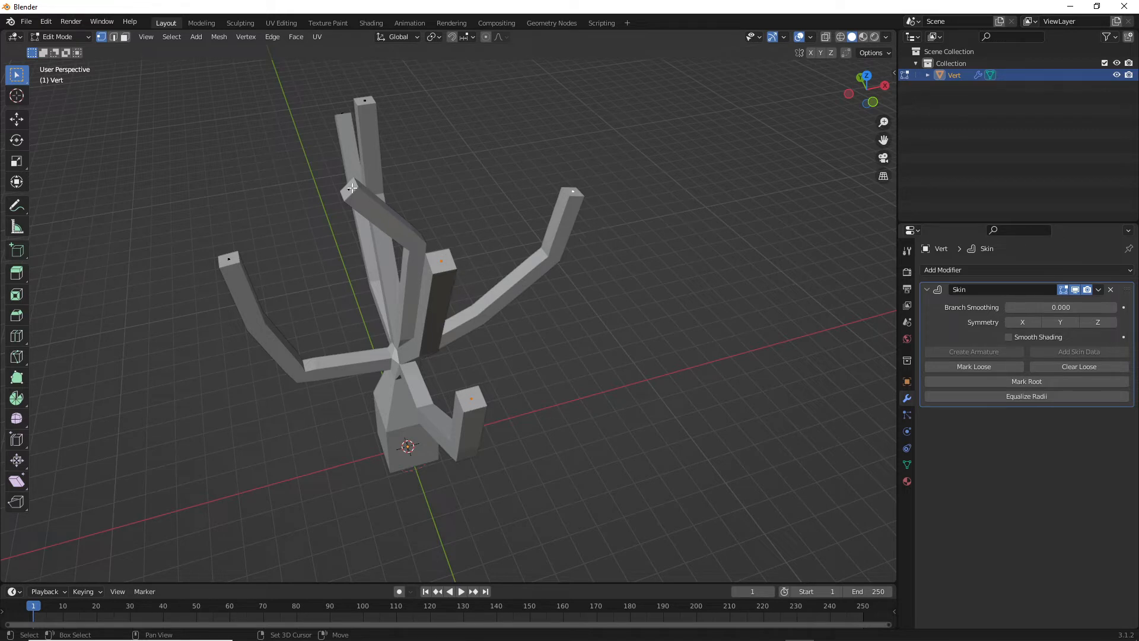
left_click(364, 101, "shift")
middle_click_drag(395, 123, 374, 163)
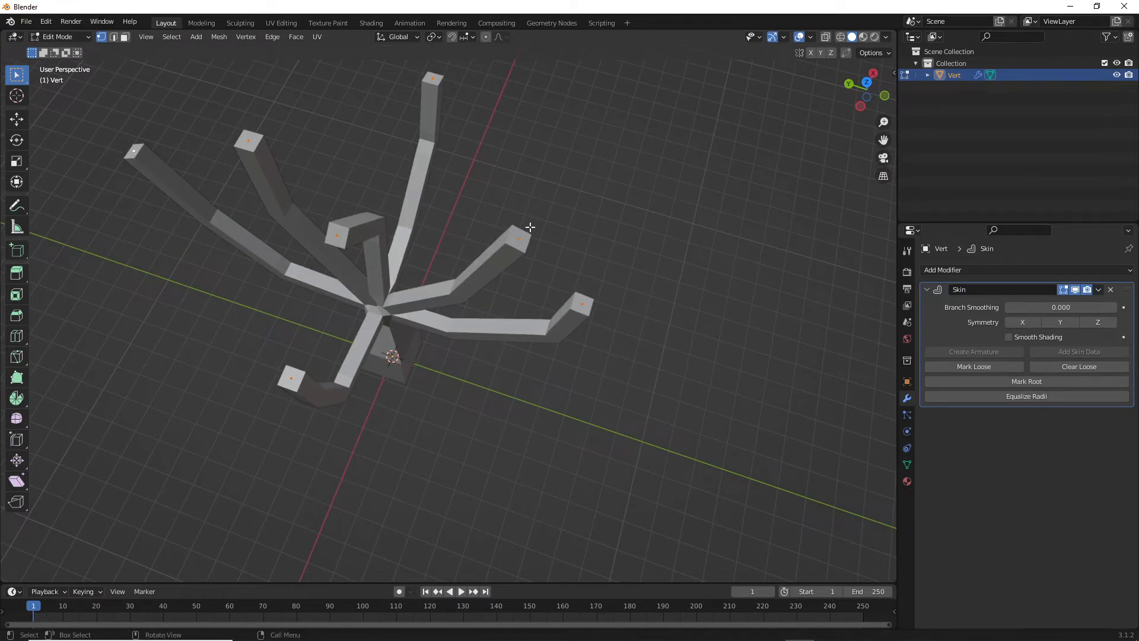
key("s")
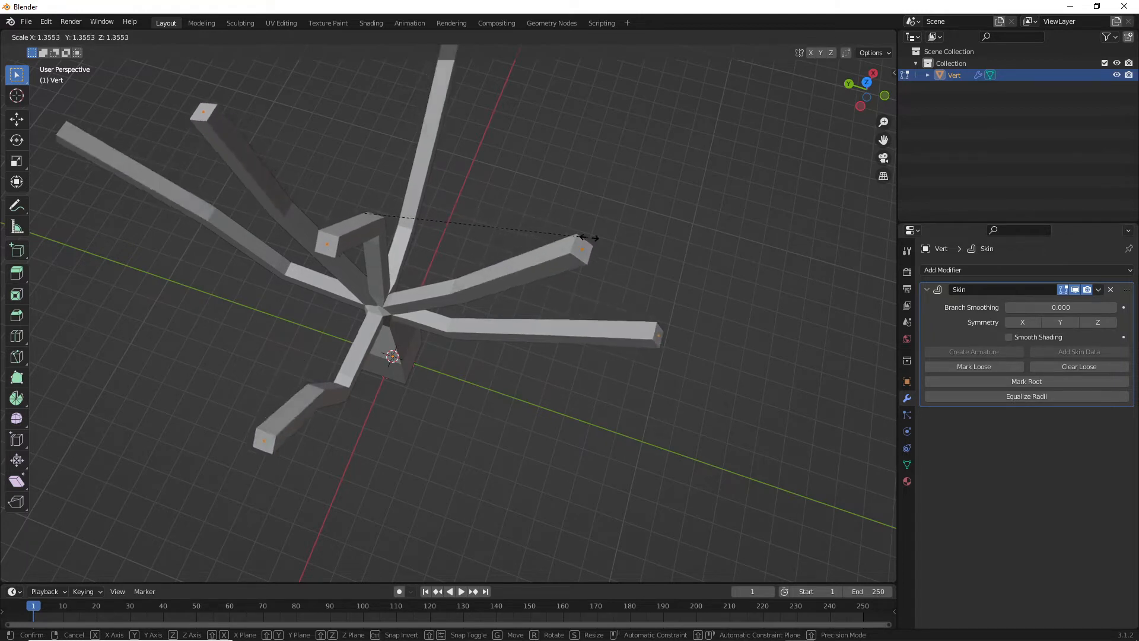
left_click(551, 233)
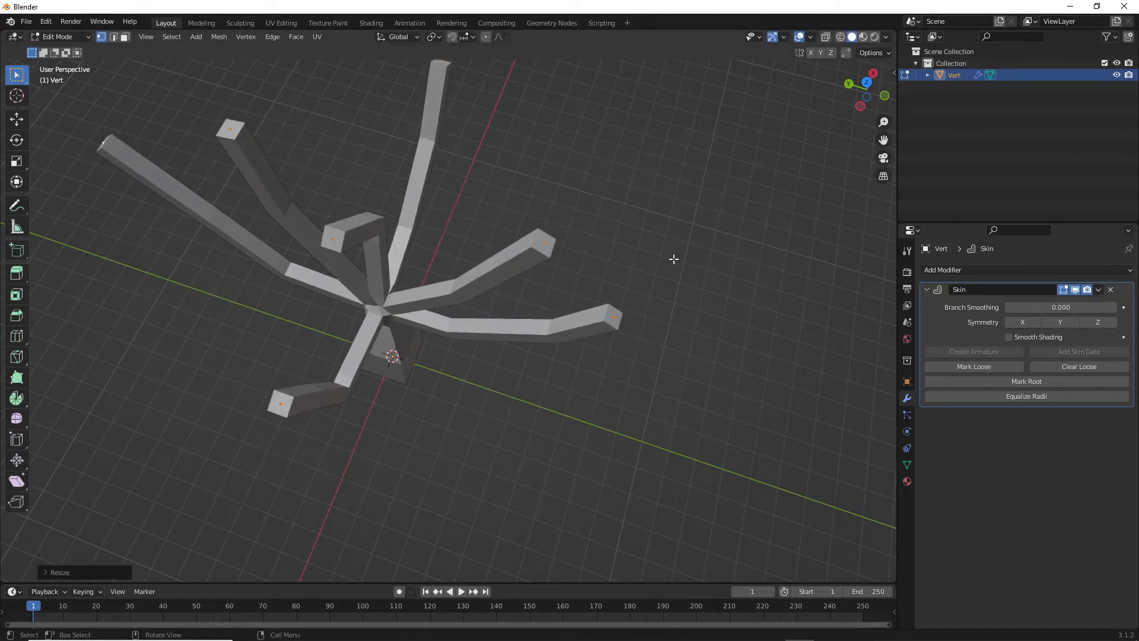
Step: Set the pivot point to Individual Origins and try to scale up the selected branch-tip vertices
middle_click_drag(580, 267, 418, 228)
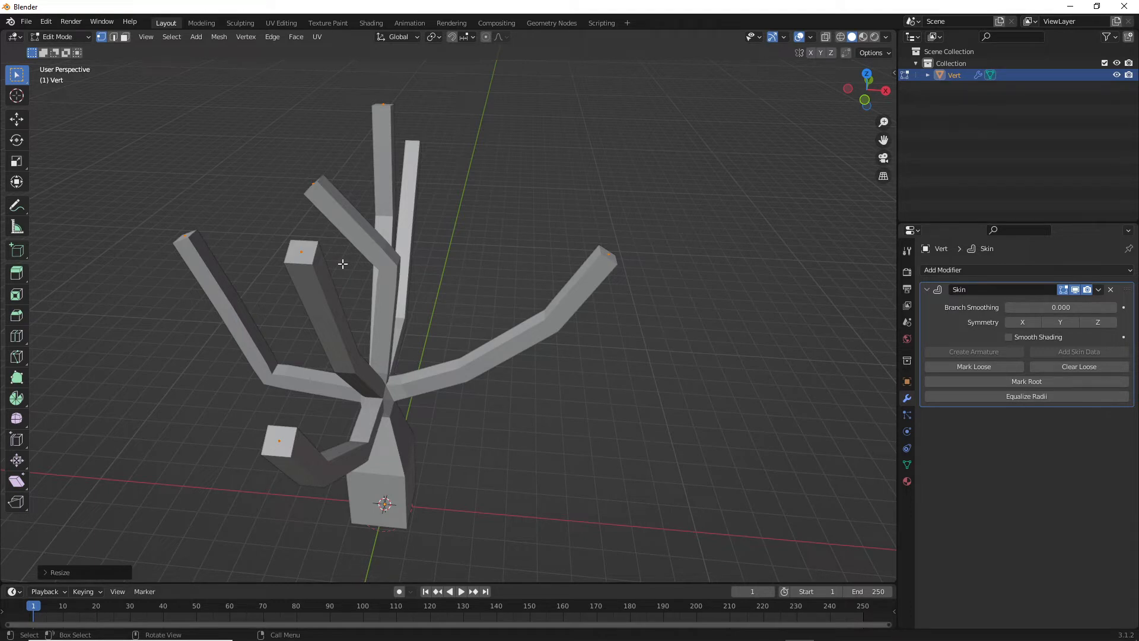
key("period")
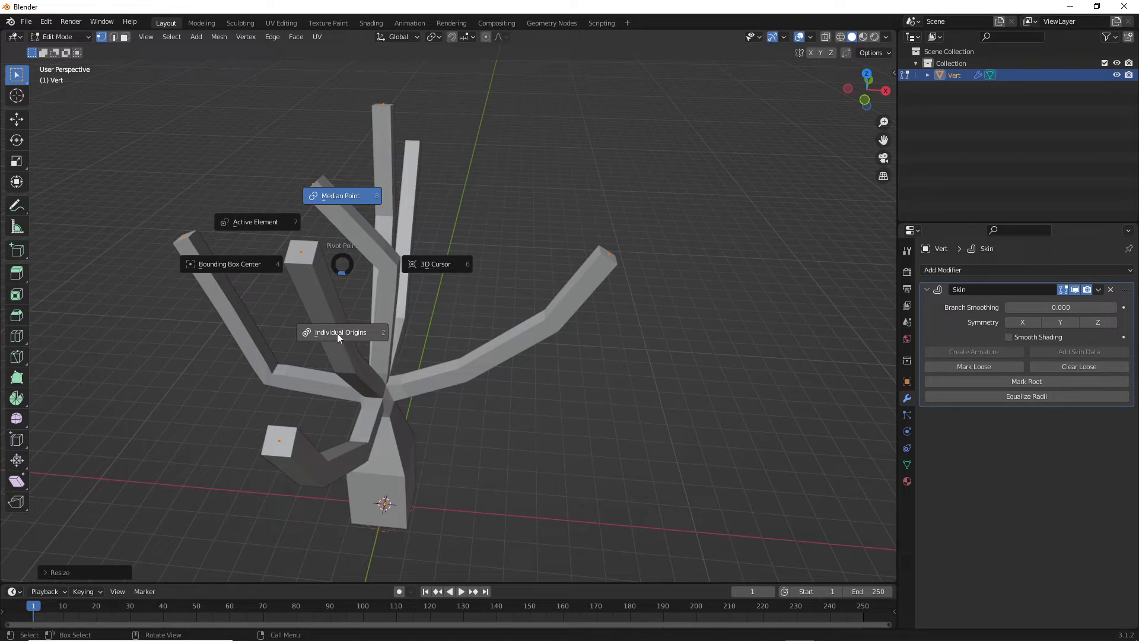
left_click(345, 332)
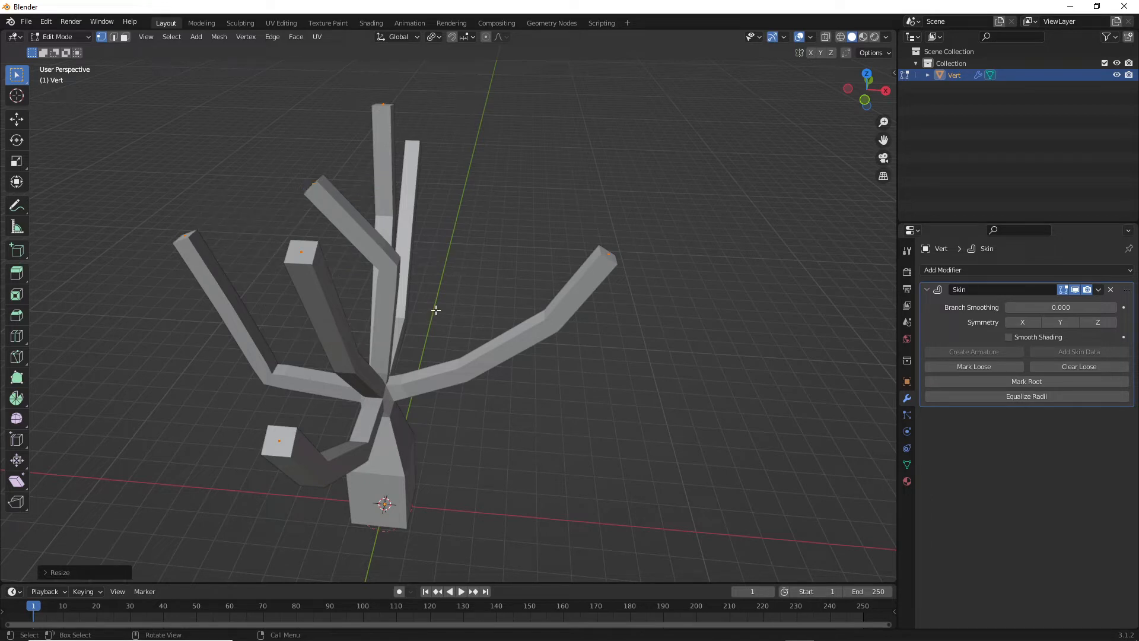
key("s")
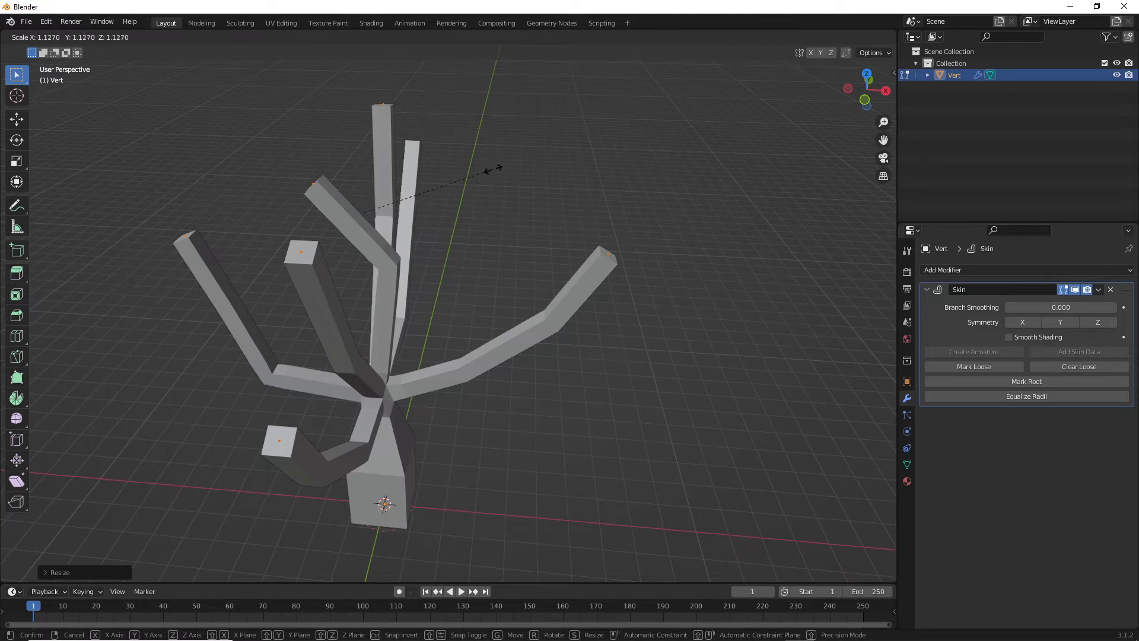
left_click(468, 214)
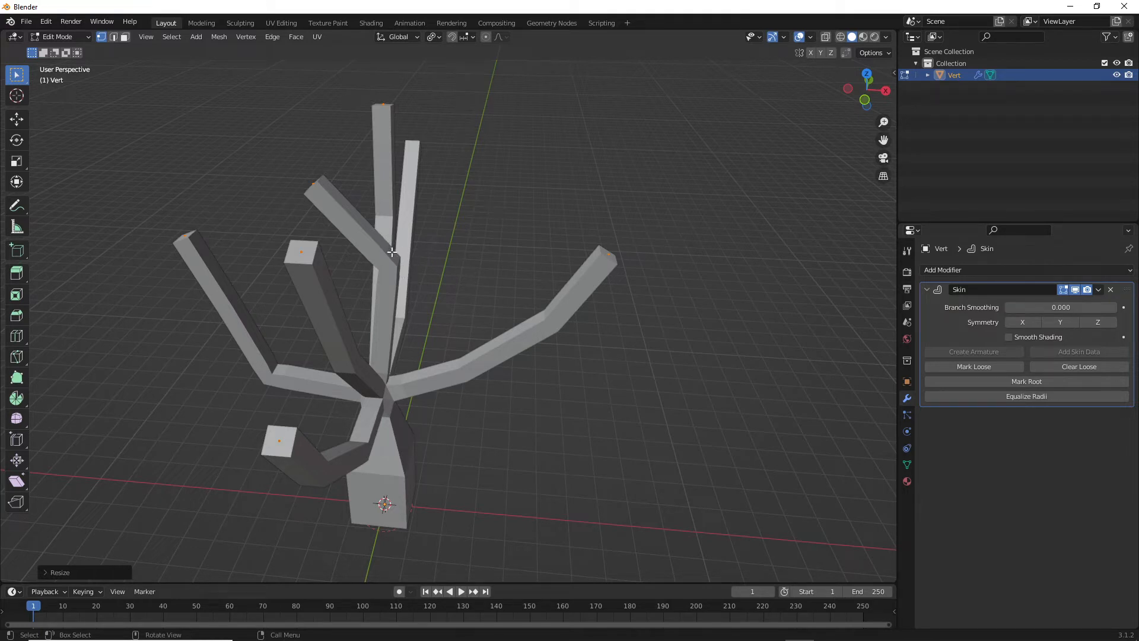
Step: Set face select mode, return to Object Mode, and apply the Skin modifier to the tree
left_click(125, 37)
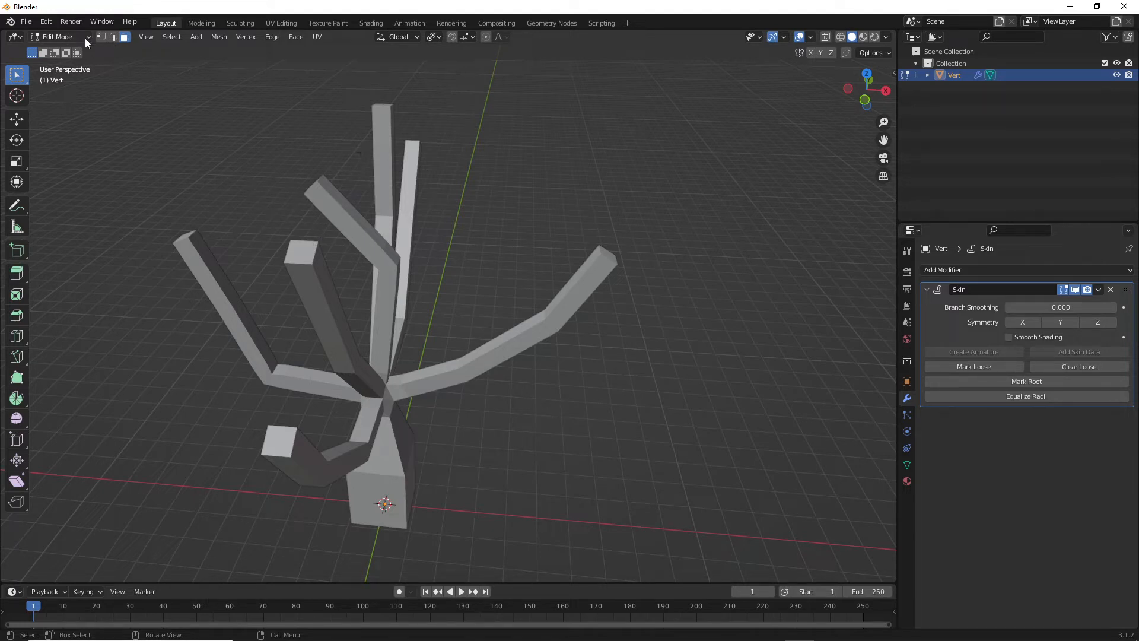
left_click(69, 35)
left_click(74, 51)
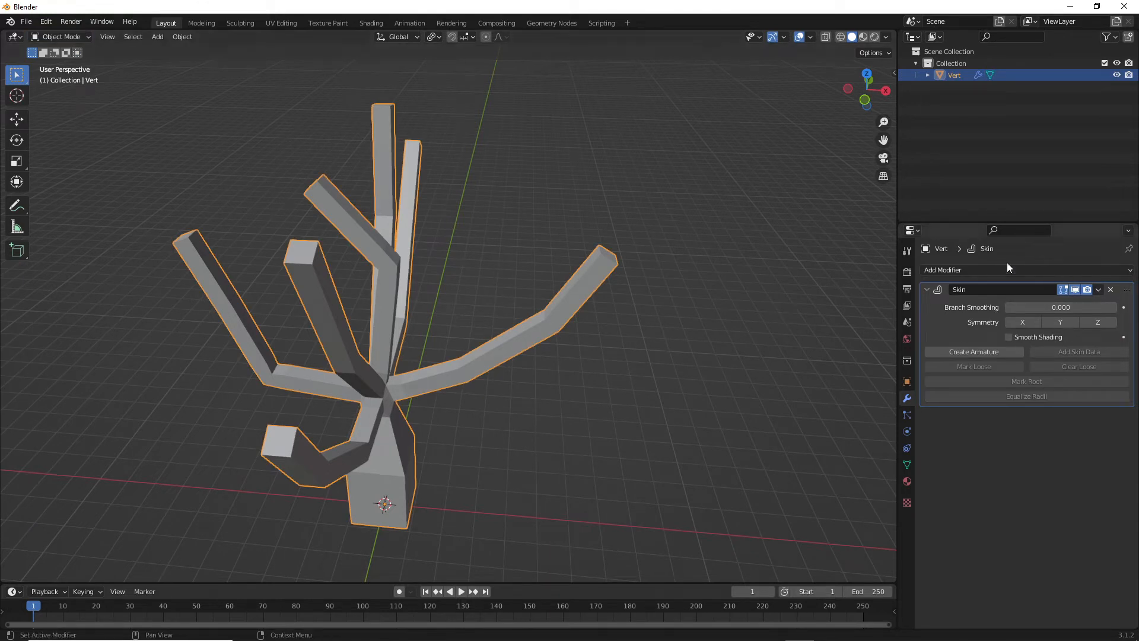
left_click(1099, 291)
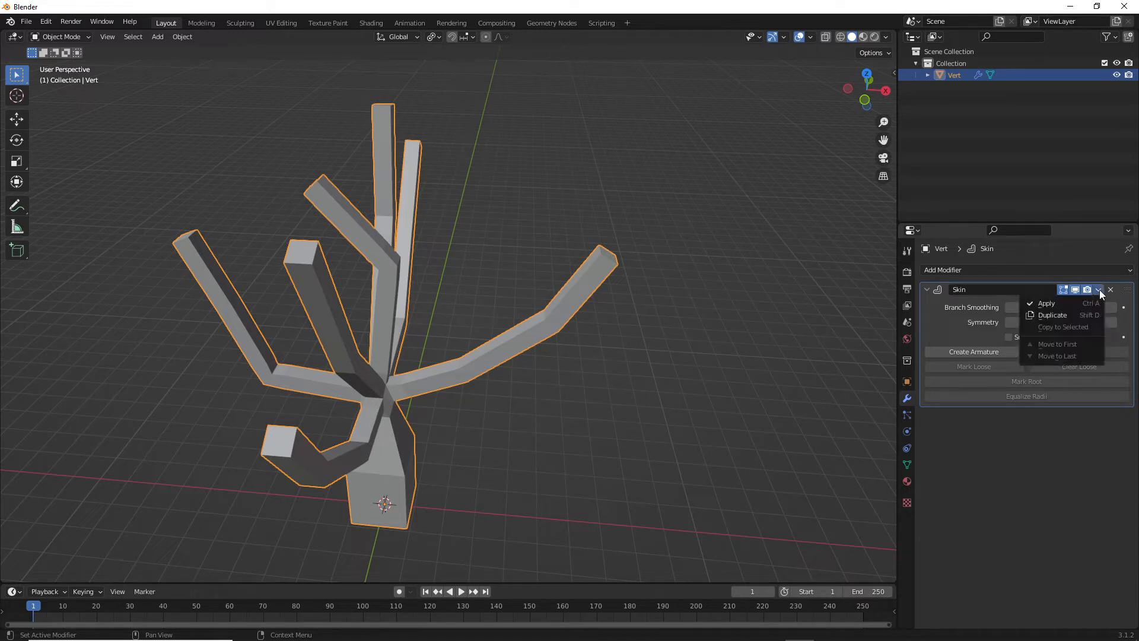
left_click(1056, 304)
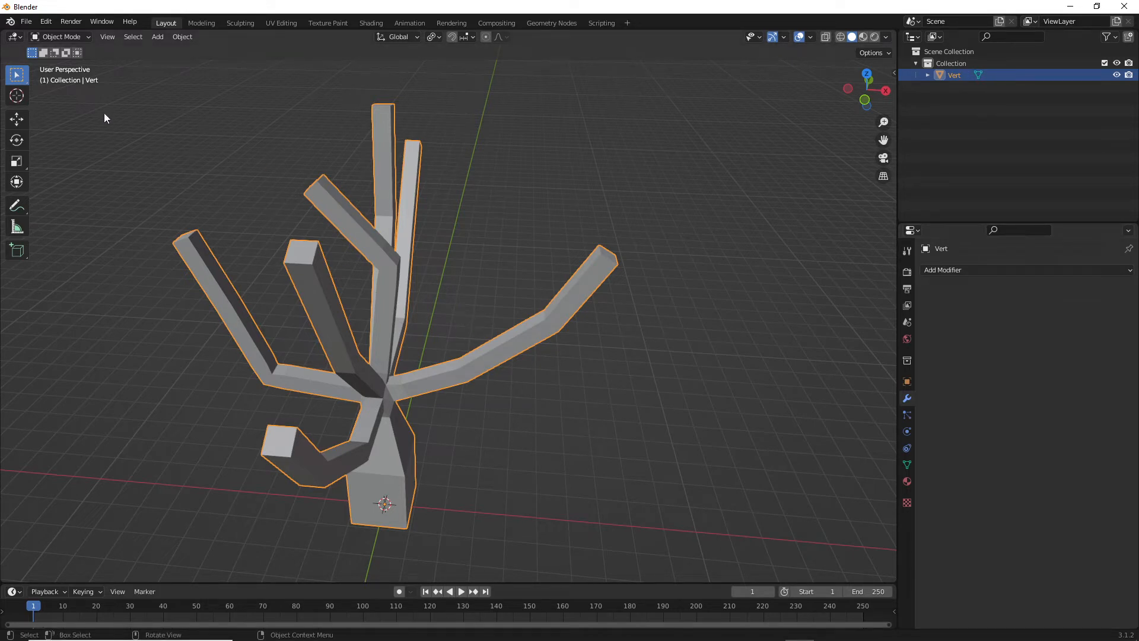
Step: In Edit Mode, select the end face of the low front branch and scale it to about 0.55
key("Tab")
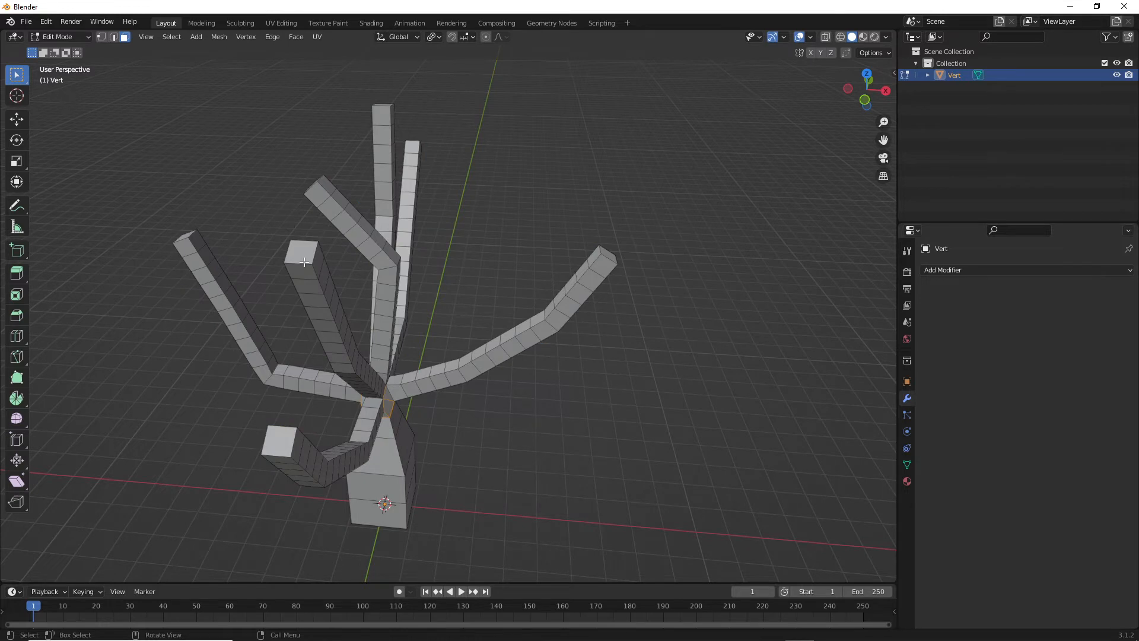
middle_click_drag(304, 261, 260, 341)
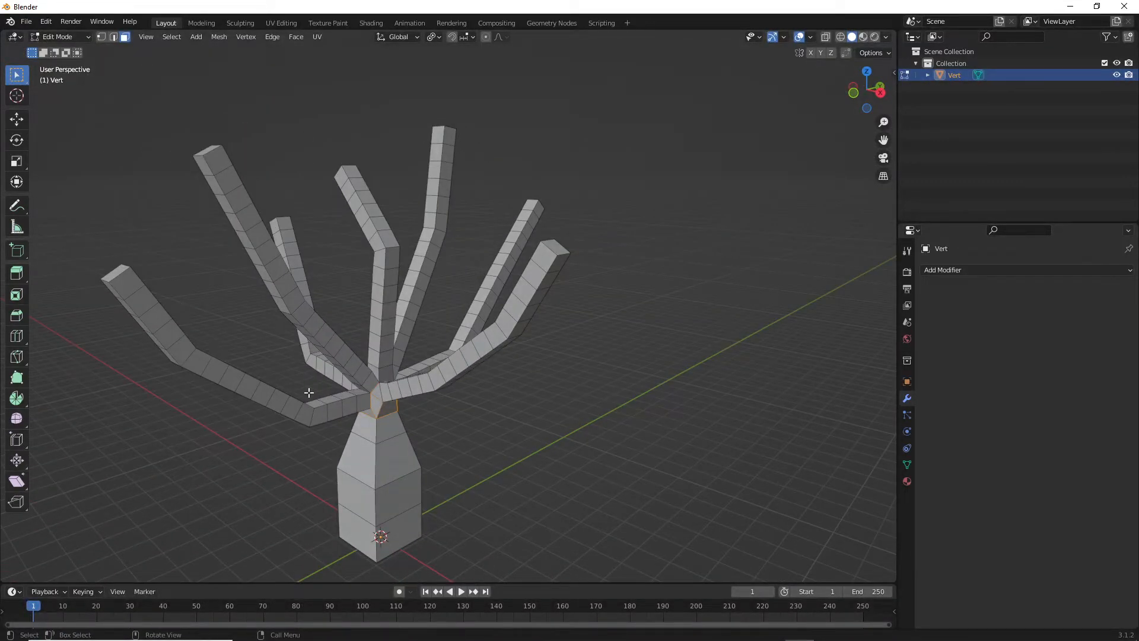
middle_click_drag(492, 330, 497, 363)
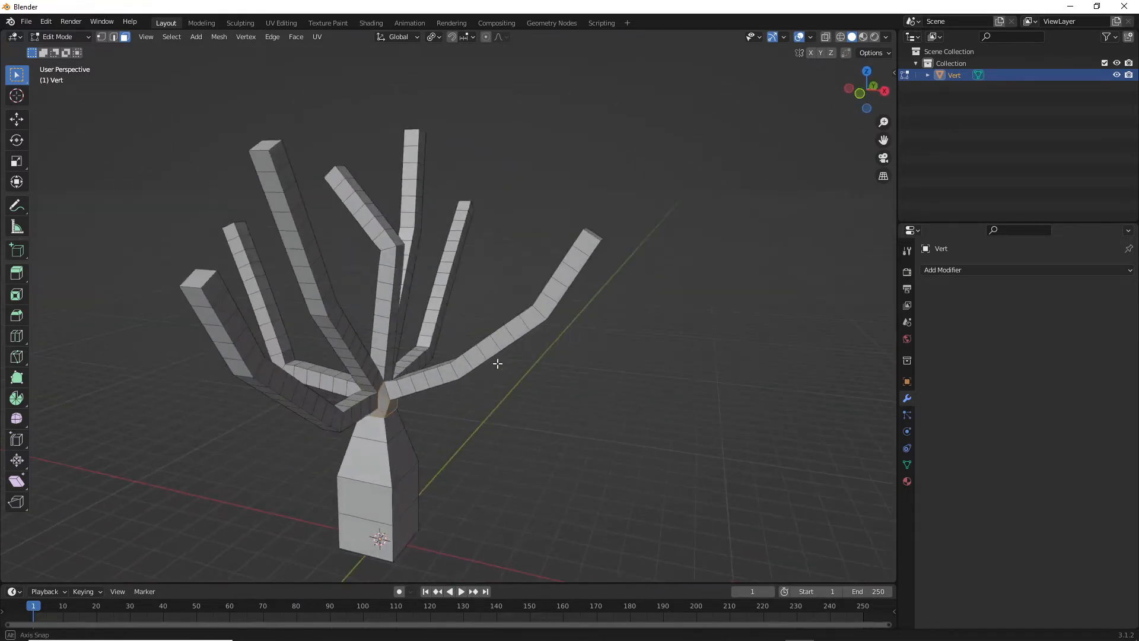
left_click(389, 441)
left_click(376, 405)
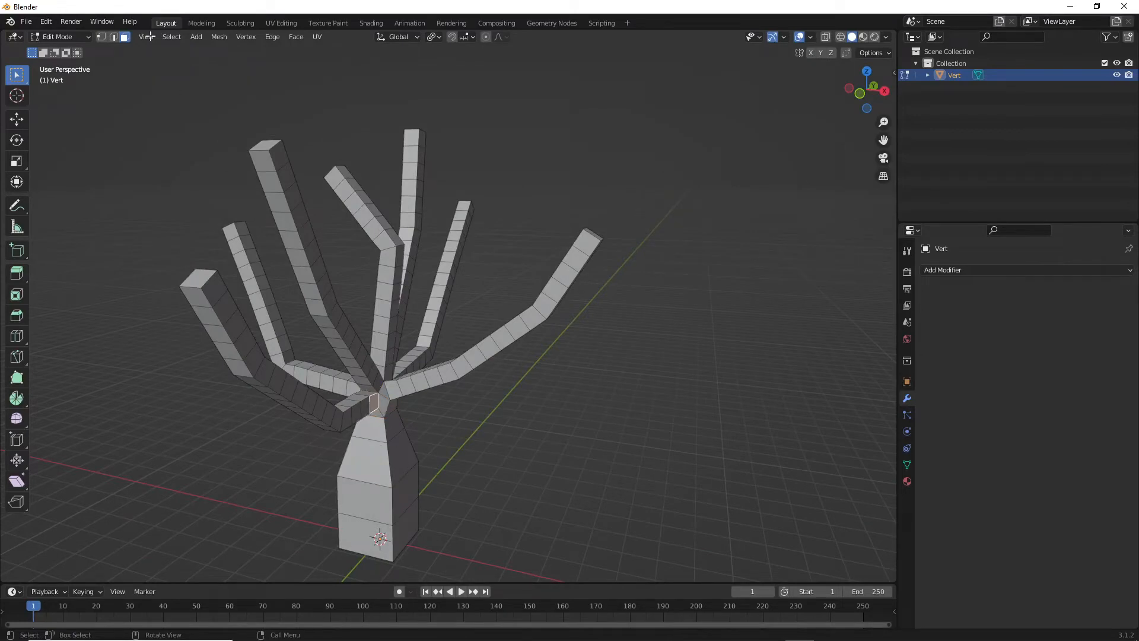
middle_click_drag(276, 267, 333, 342)
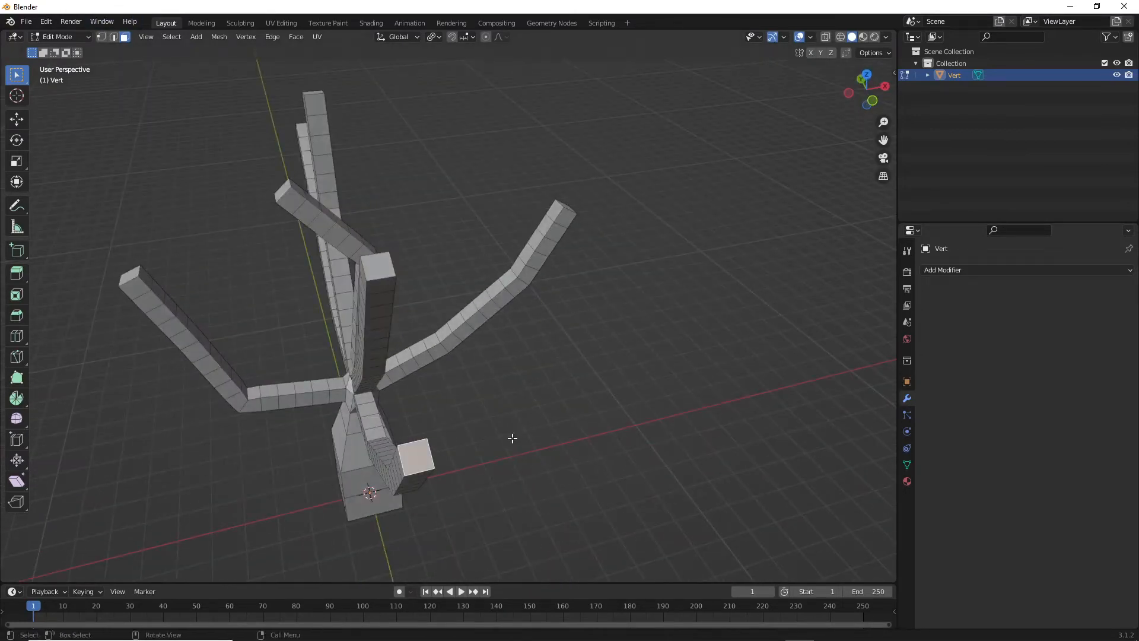
key("s")
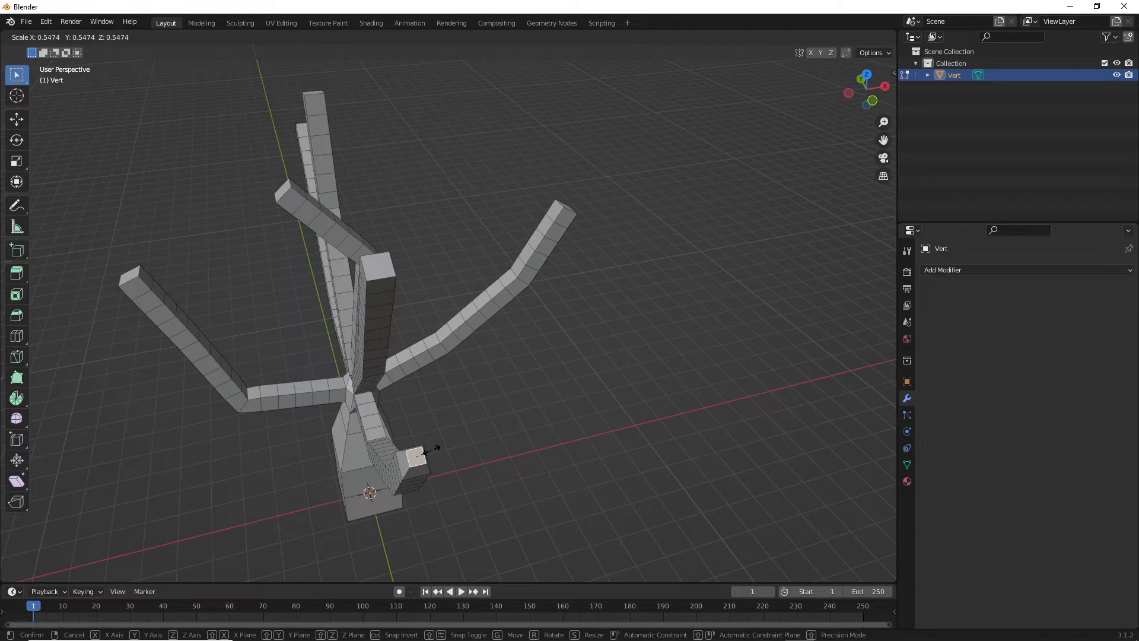
left_click(430, 451)
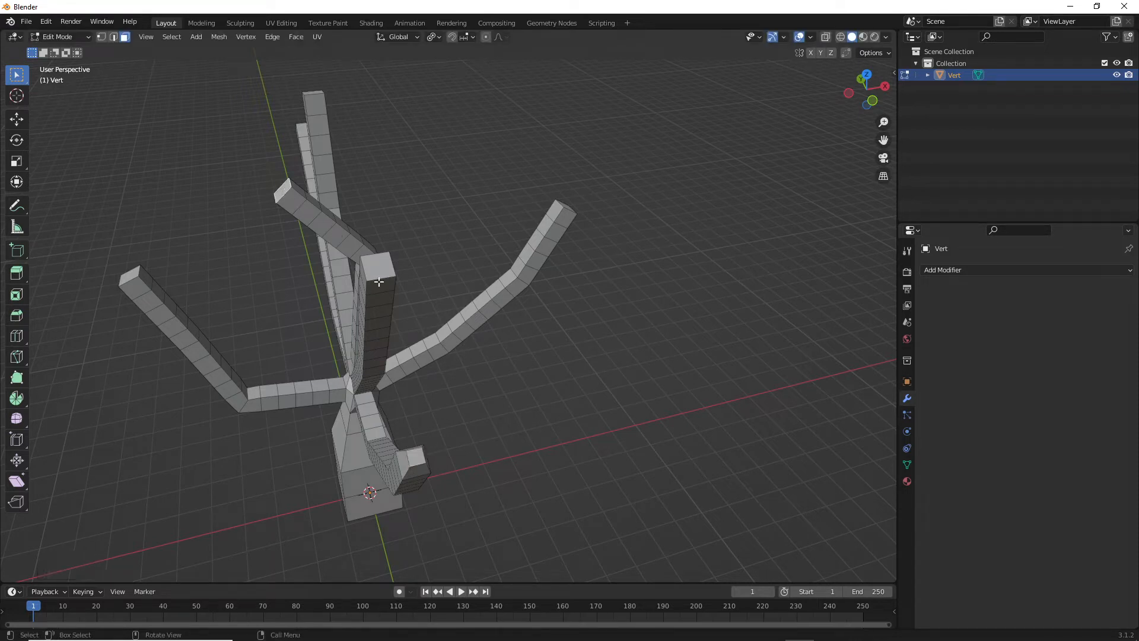
Step: Select the end faces of the remaining branches and scale them all to about 0.55 to taper the tips
left_click(284, 193, "shift")
middle_click_drag(590, 195, 591, 206)
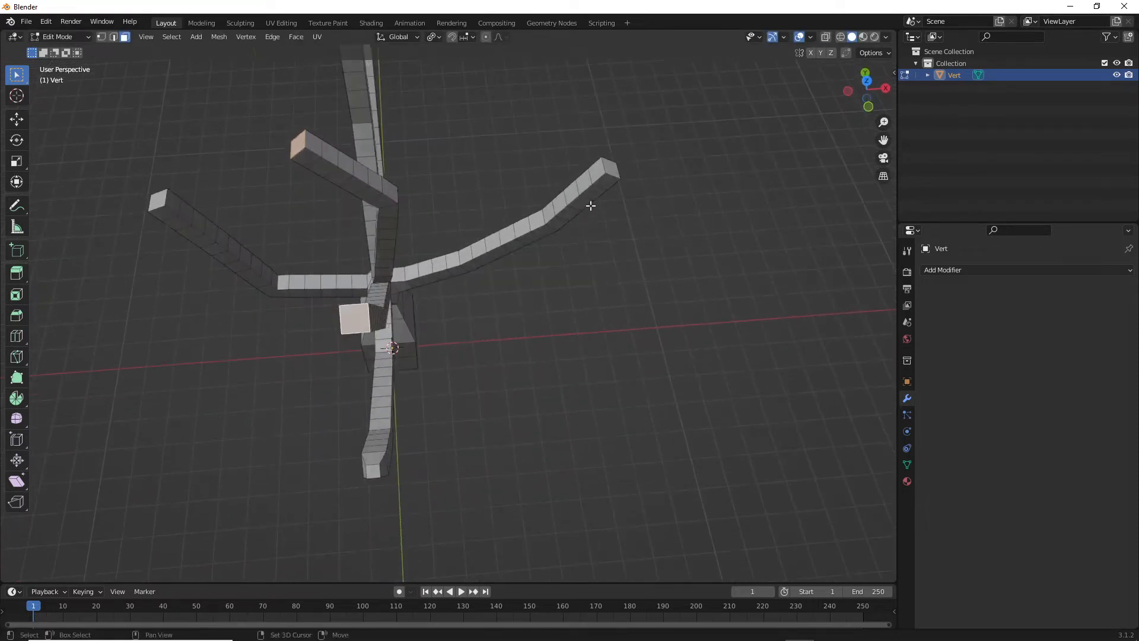
left_click(611, 172, "shift")
left_click(160, 201, "shift")
middle_click_drag(159, 201, 252, 182)
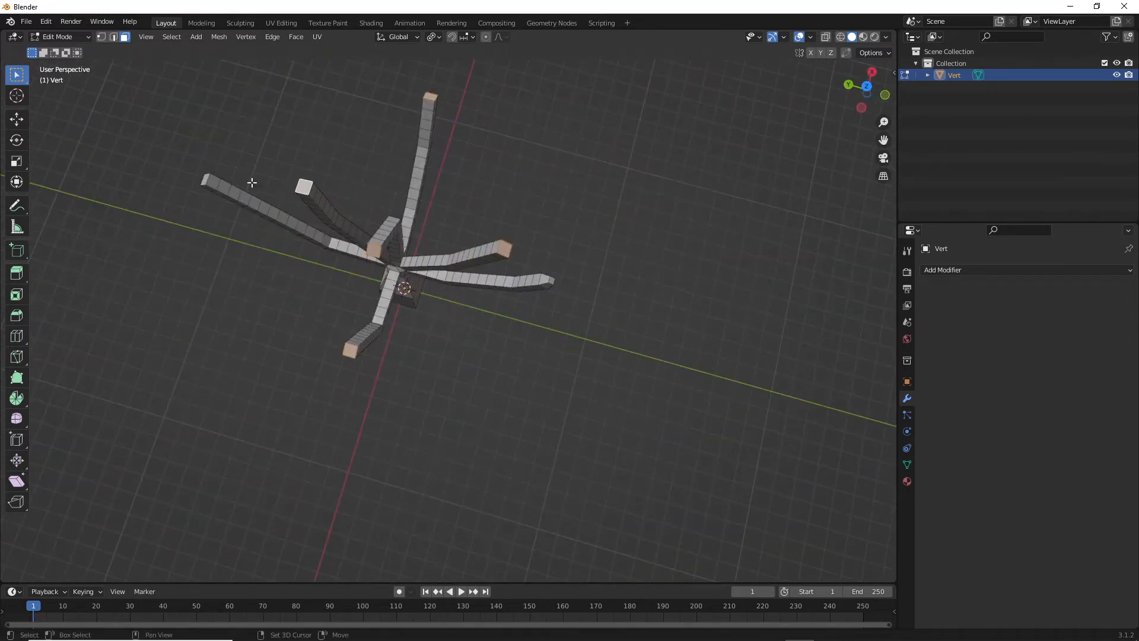
left_click(204, 180, "shift")
key("s")
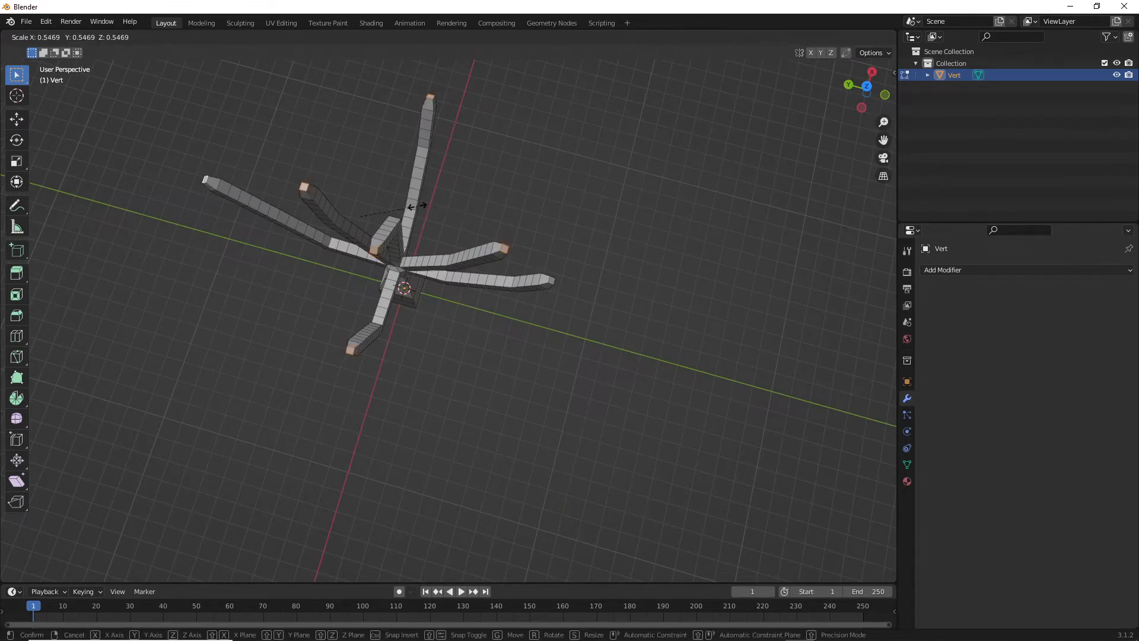
left_click(416, 206)
Step: From the front view in wireframe shading, box-select the faces where the branches meet the top of the trunk
middle_click_drag(588, 259, 475, 313)
scroll(364, 338, "up", 3)
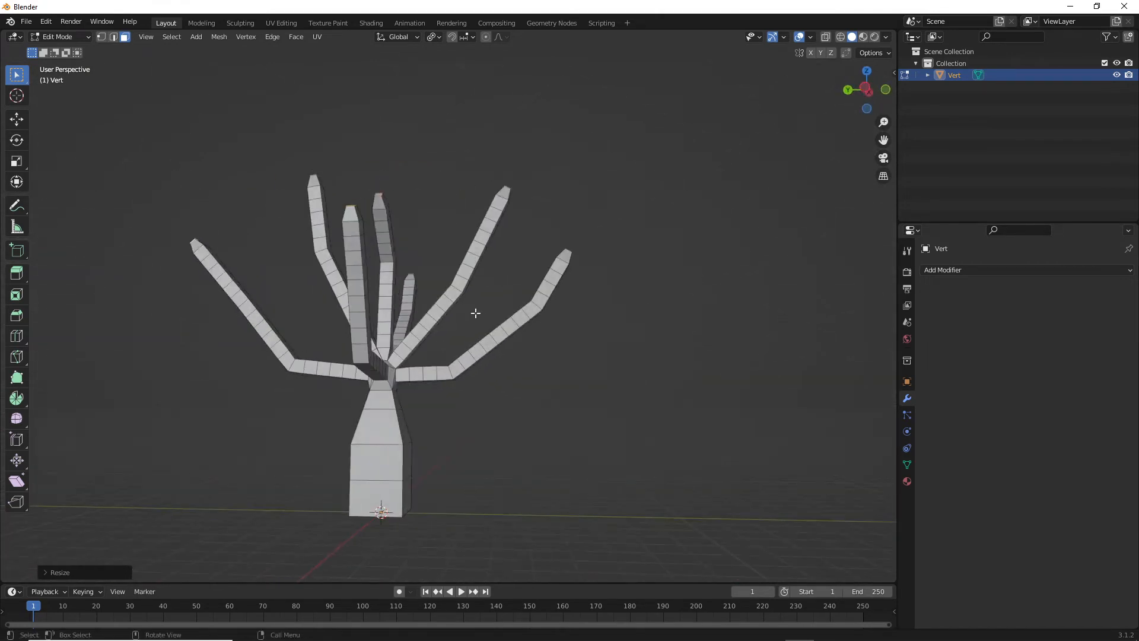
key("KP_1")
scroll(419, 374, "up", 4)
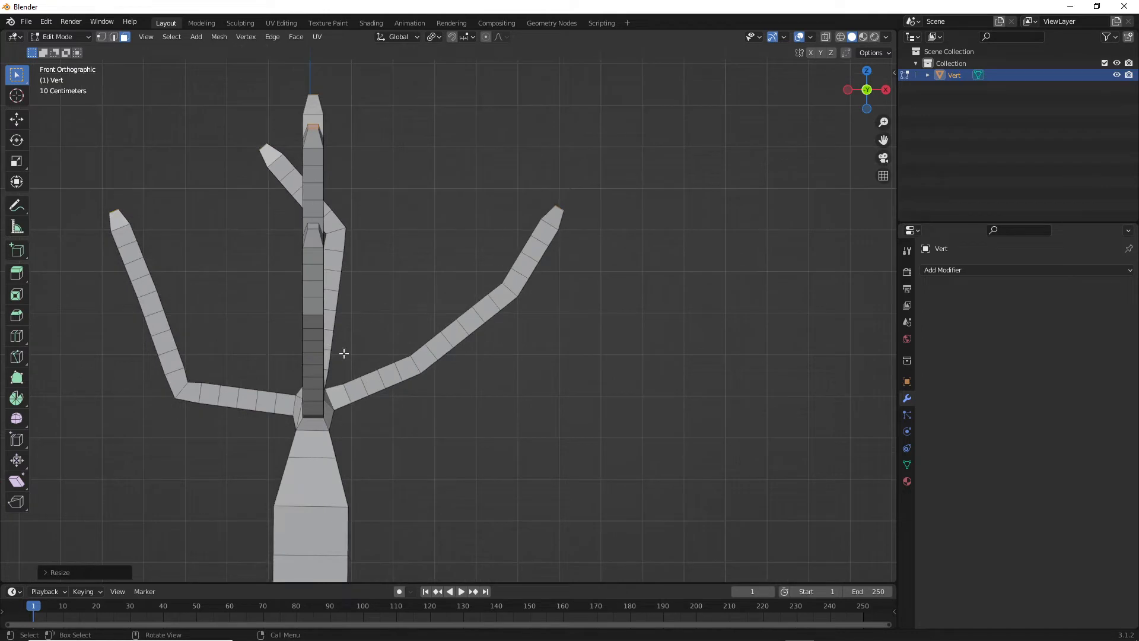
middle_click_drag(344, 354, 322, 375)
key("KP_1")
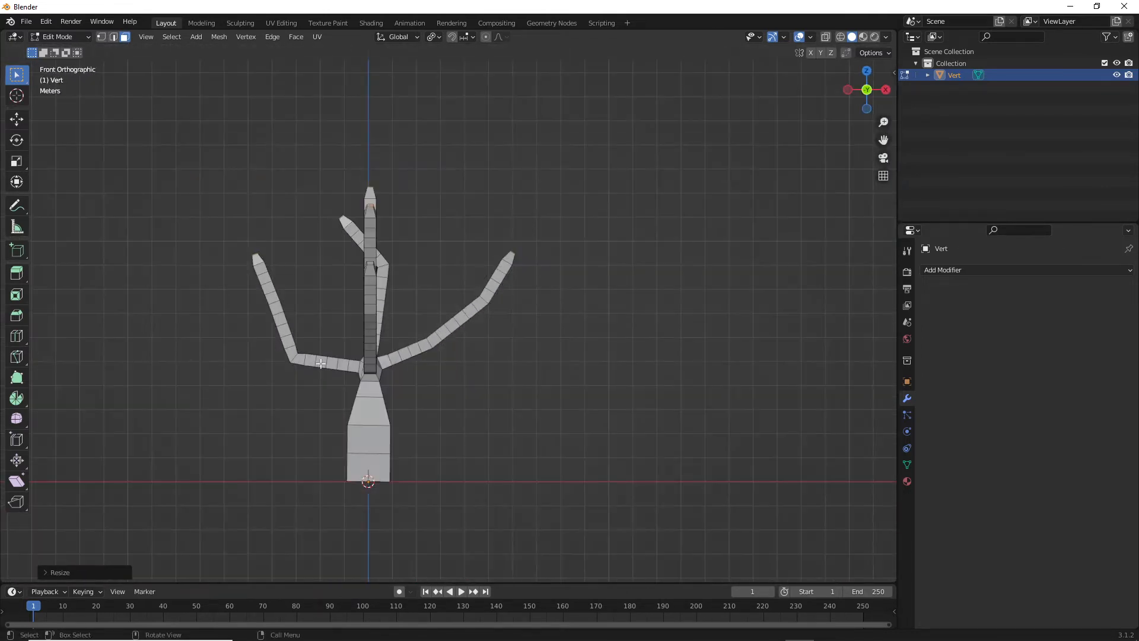
scroll(379, 379, "up", 2)
scroll(392, 444, "up", 1)
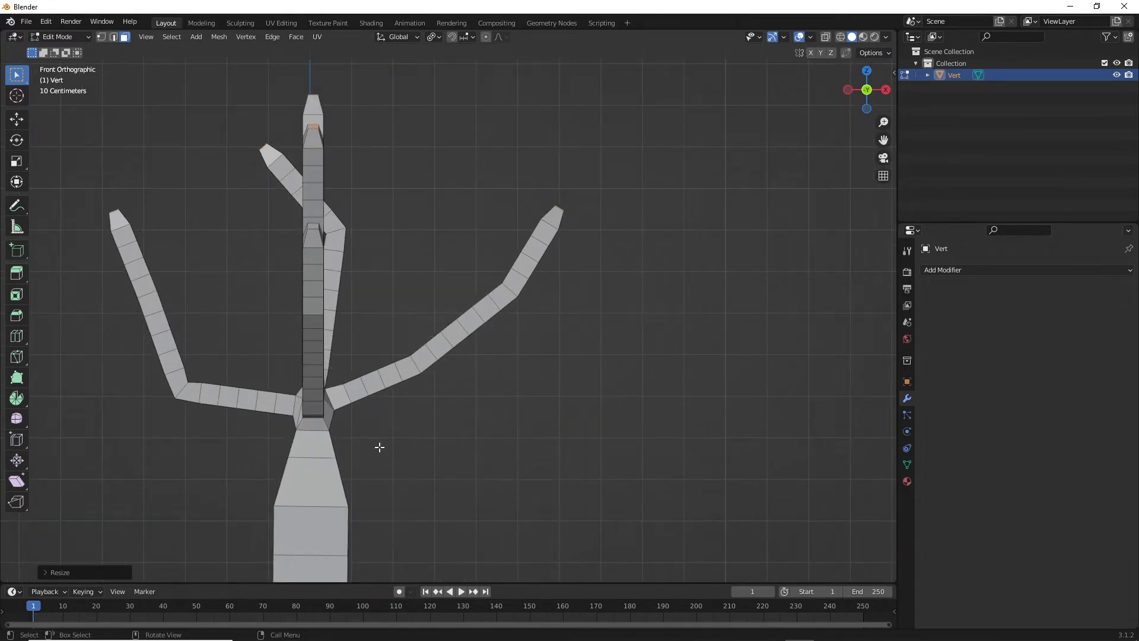
middle_click_drag(360, 445, 458, 368, "shift")
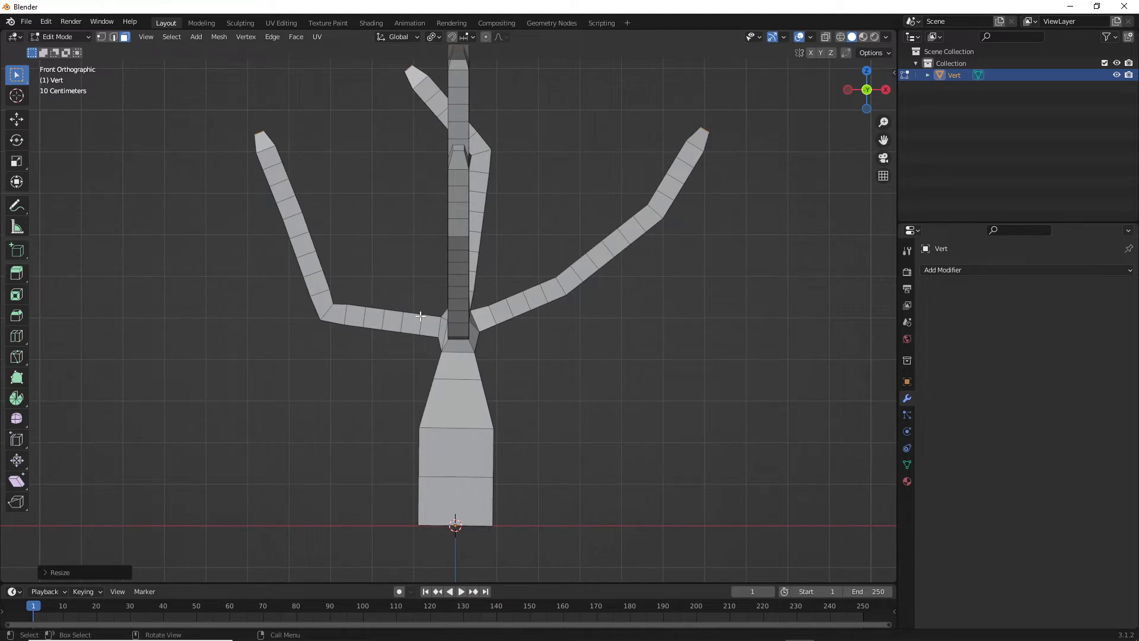
scroll(436, 300, "up", 6)
mouse_move(435, 298)
middle_mouse_down()
mouse_move(463, 323)
mouse_move(438, 317)
middle_mouse_up()
key("KP_1")
left_click(843, 37)
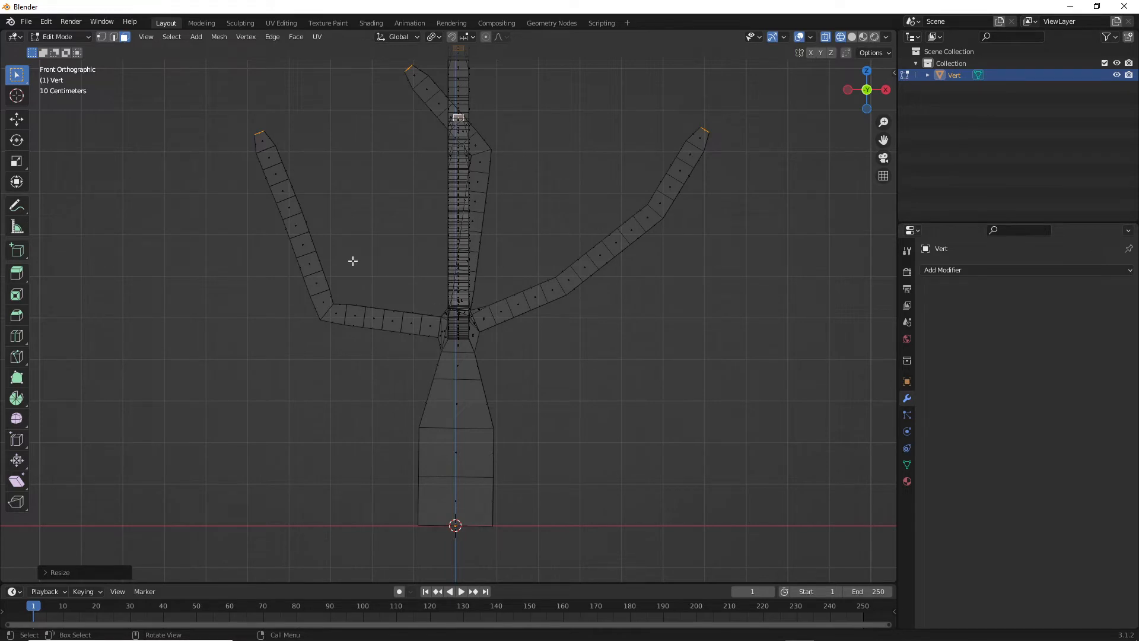
left_click_drag(352, 255, 552, 359)
Step: Enable proportional editing and scale the selected branch-base faces to about 1.2 with a proportional size of about 1.46
middle_click_drag(591, 384, 579, 257)
scroll(559, 308, "down", 5)
middle_click_drag(617, 263, 531, 273)
scroll(523, 278, "down", 2)
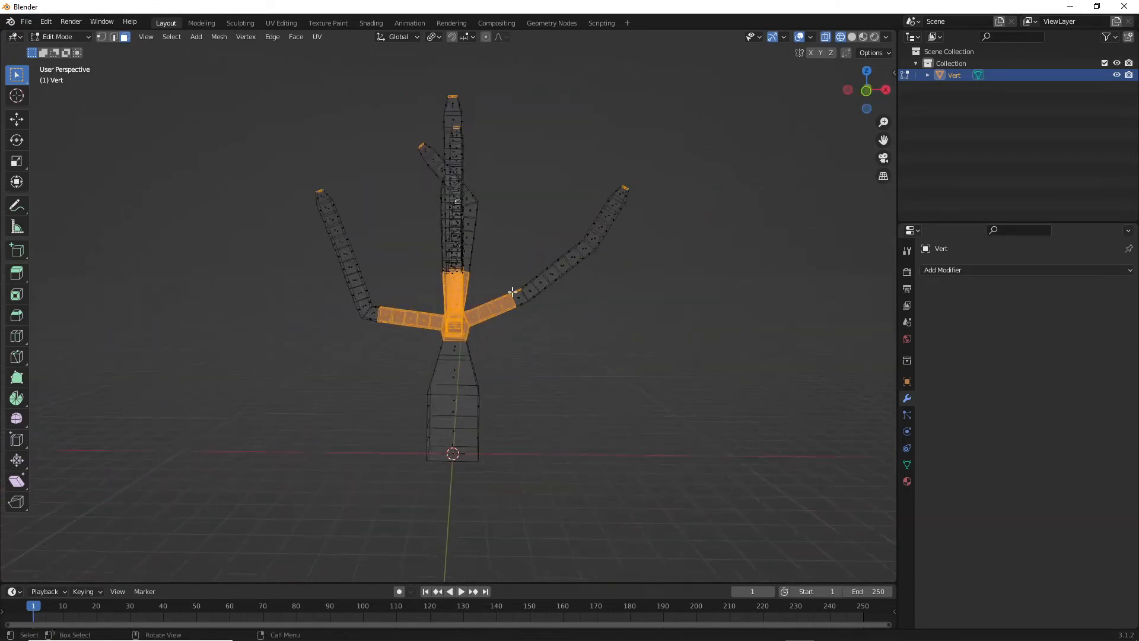
scroll(514, 267, "up", 2)
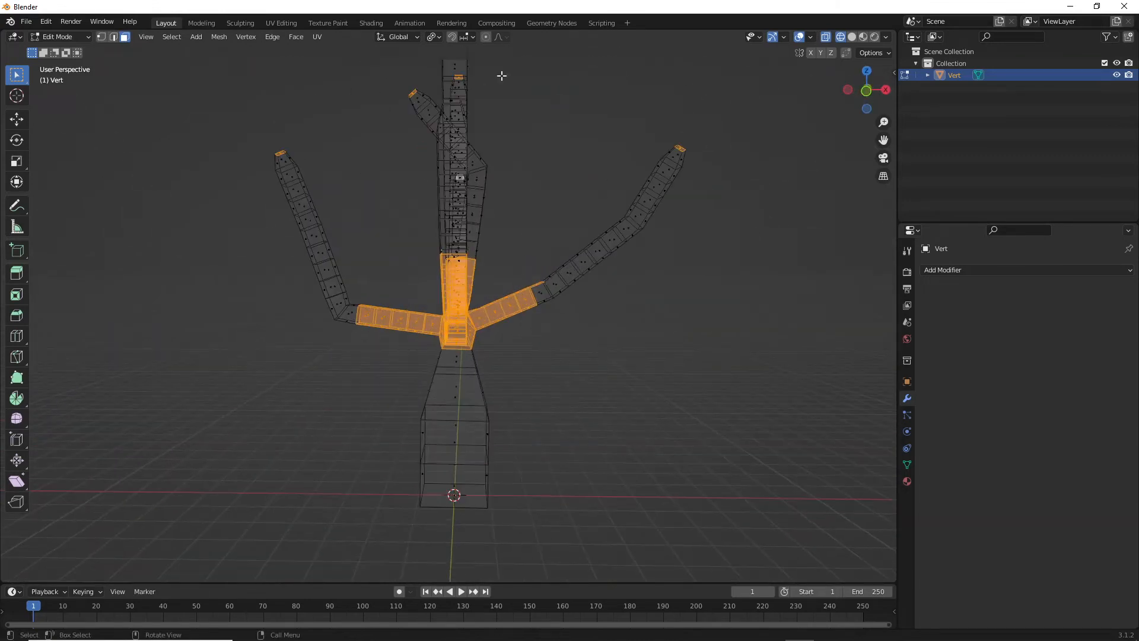
left_click(486, 38)
key("s")
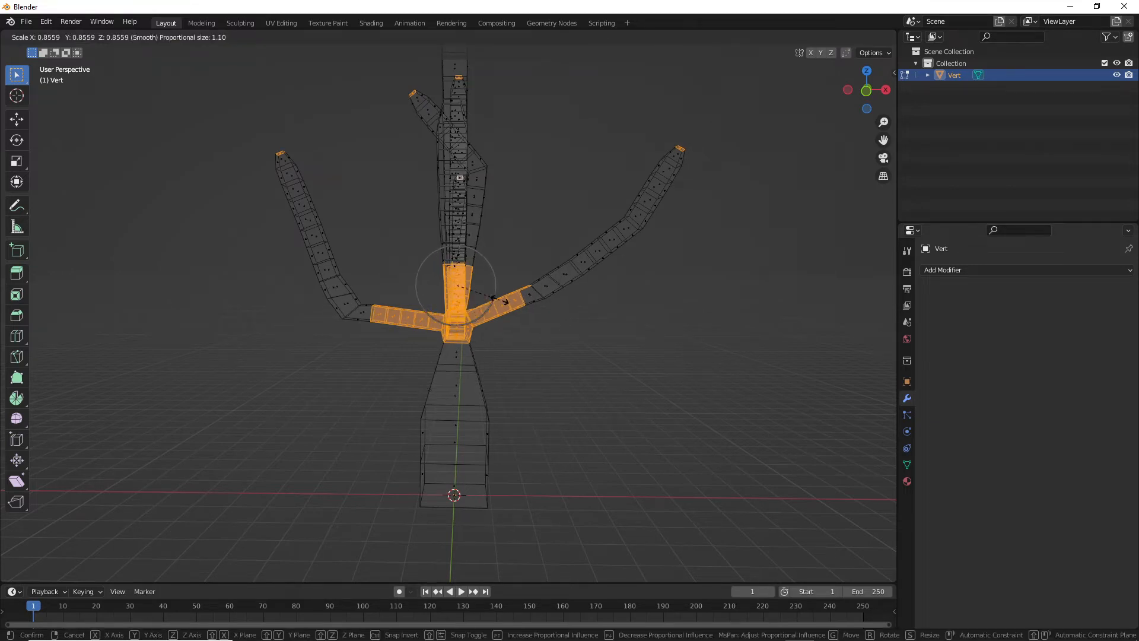
scroll(501, 305, "down", 3)
scroll(498, 320, "down", 1)
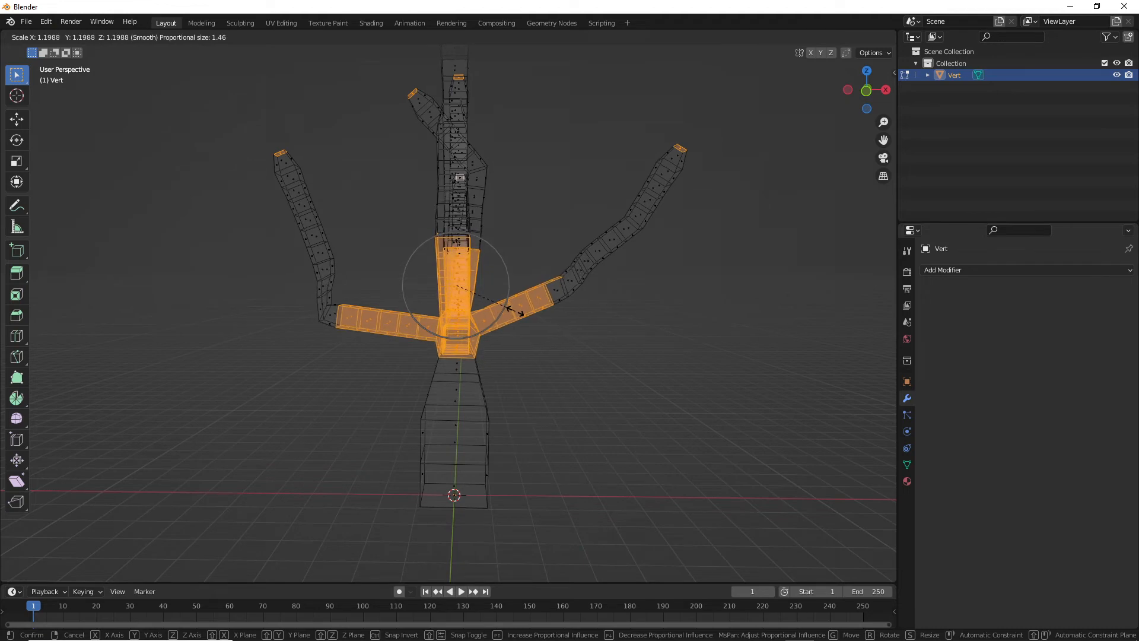
left_click(517, 309)
middle_click_drag(592, 323, 508, 338)
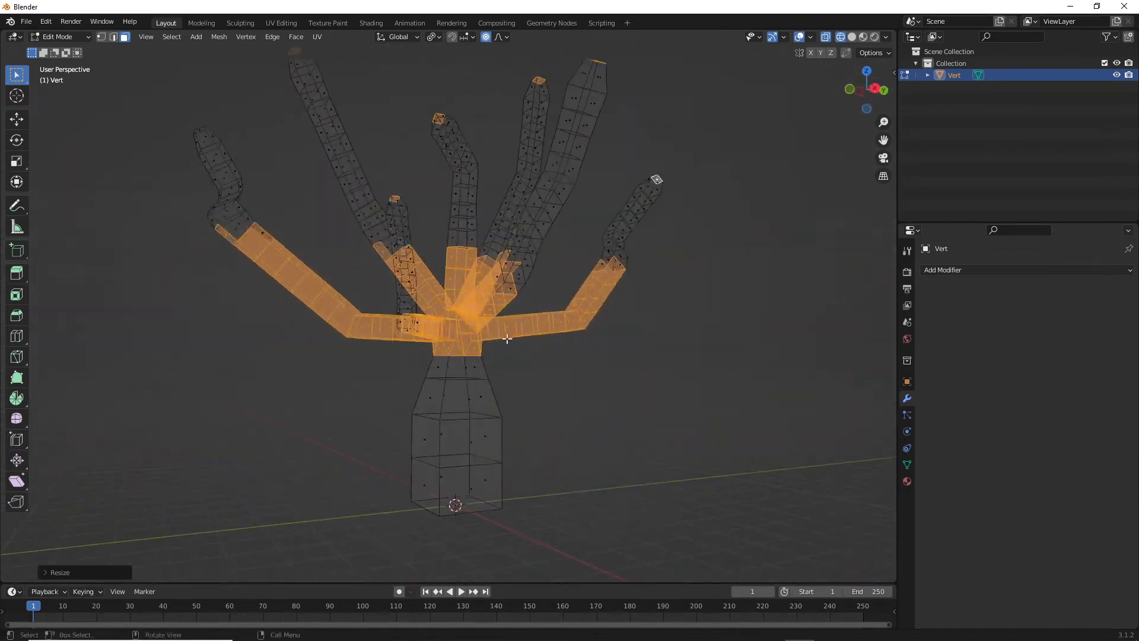
Step: Drop the branch-base selection, return the viewport to solid shading and frame the whole tree from the front
left_click(466, 390)
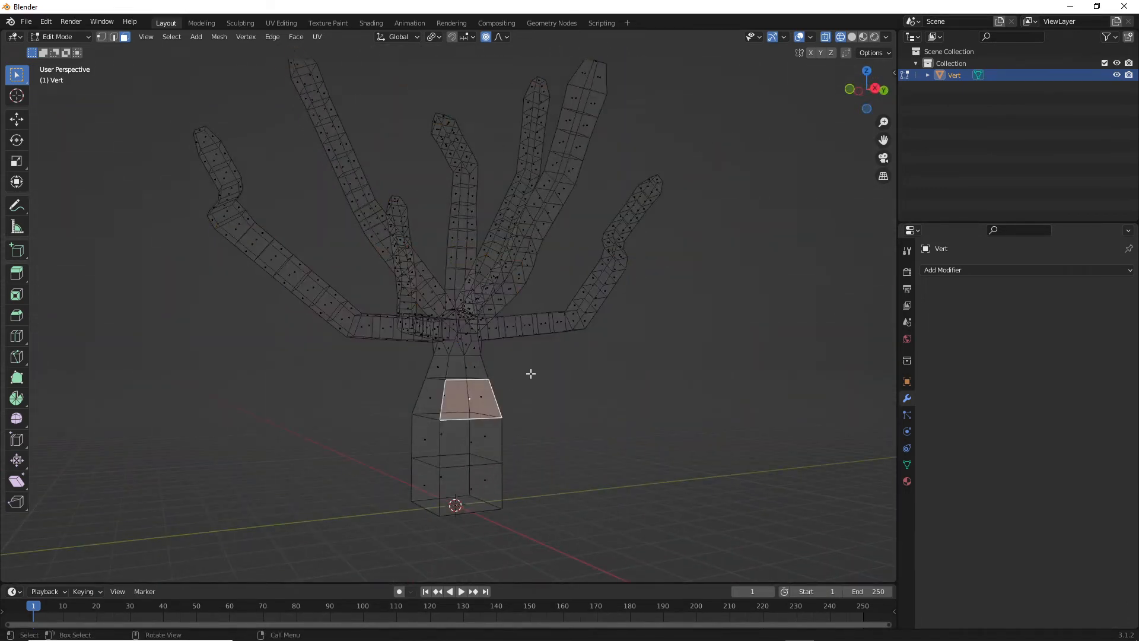
left_click(852, 37)
mouse_move(470, 321)
middle_mouse_down()
mouse_move(541, 272)
mouse_move(554, 338)
mouse_move(570, 318)
mouse_move(626, 341)
mouse_move(524, 336)
middle_mouse_up()
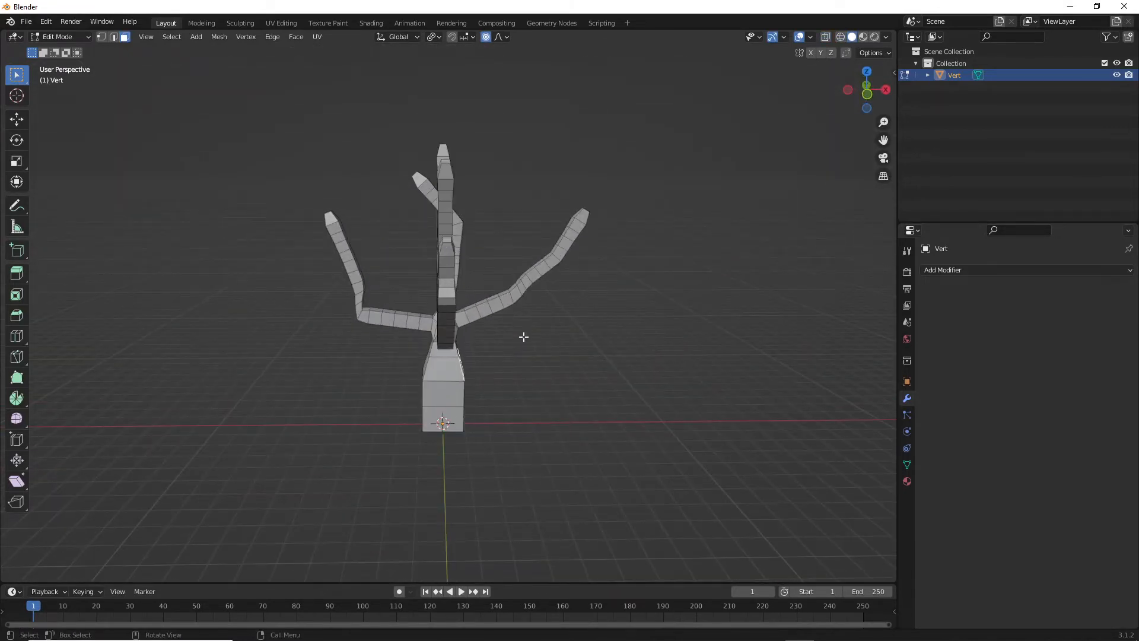
key("KP_1")
scroll(474, 377, "up", 4)
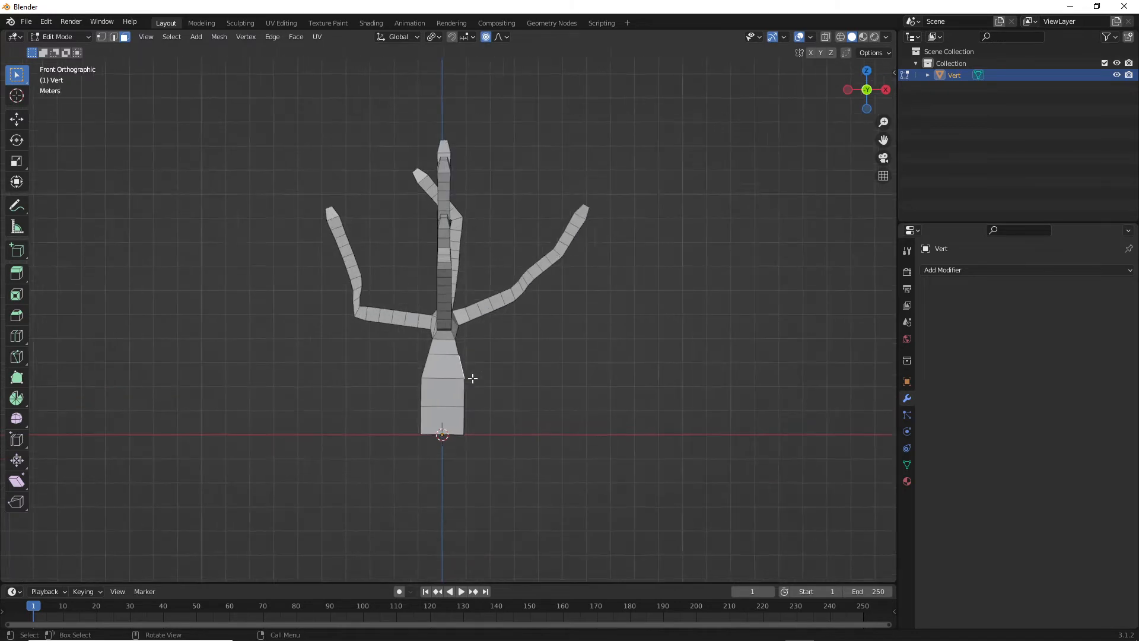
scroll(478, 378, "down", 1)
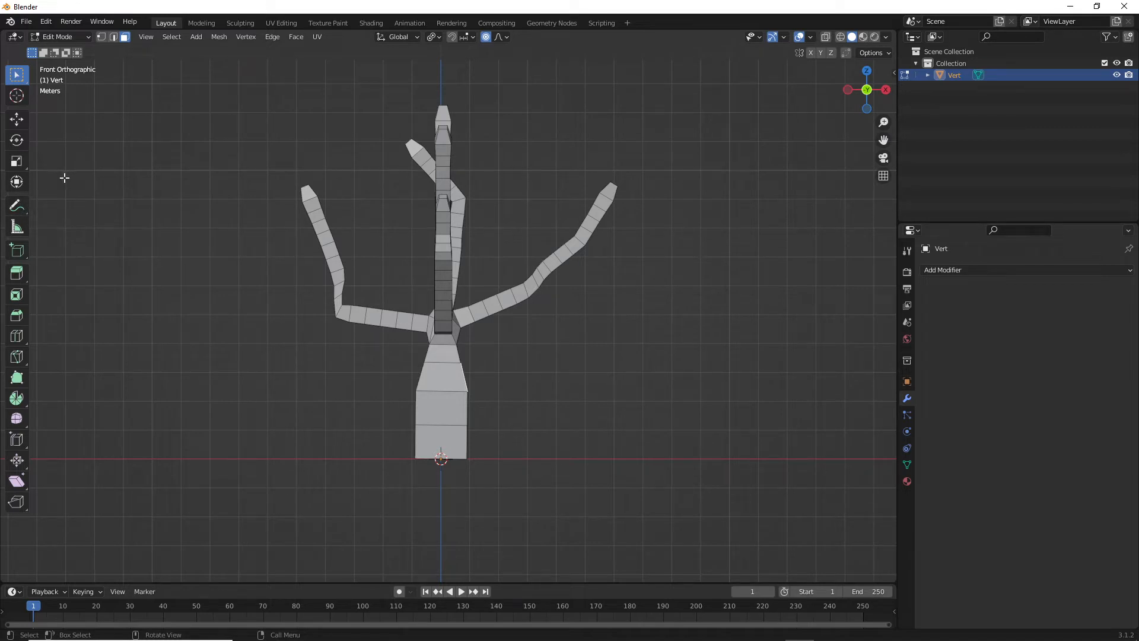
Step: Measure the tree's full height from the ground, then pull the ruler's upper end down to the lower trunk
left_click(17, 228)
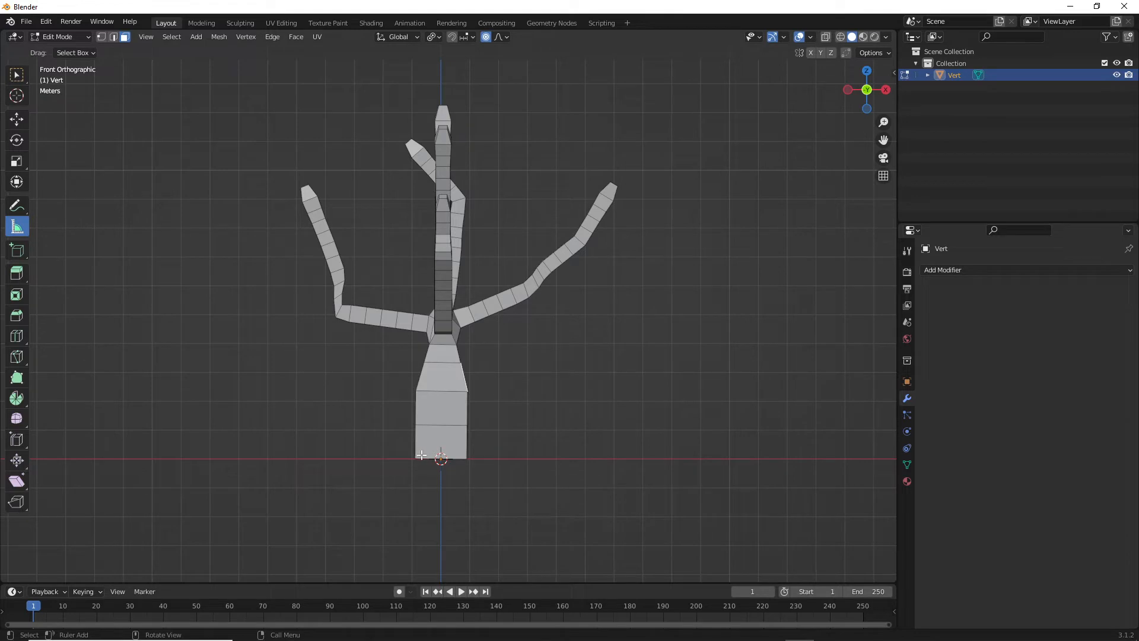
left_click(421, 458)
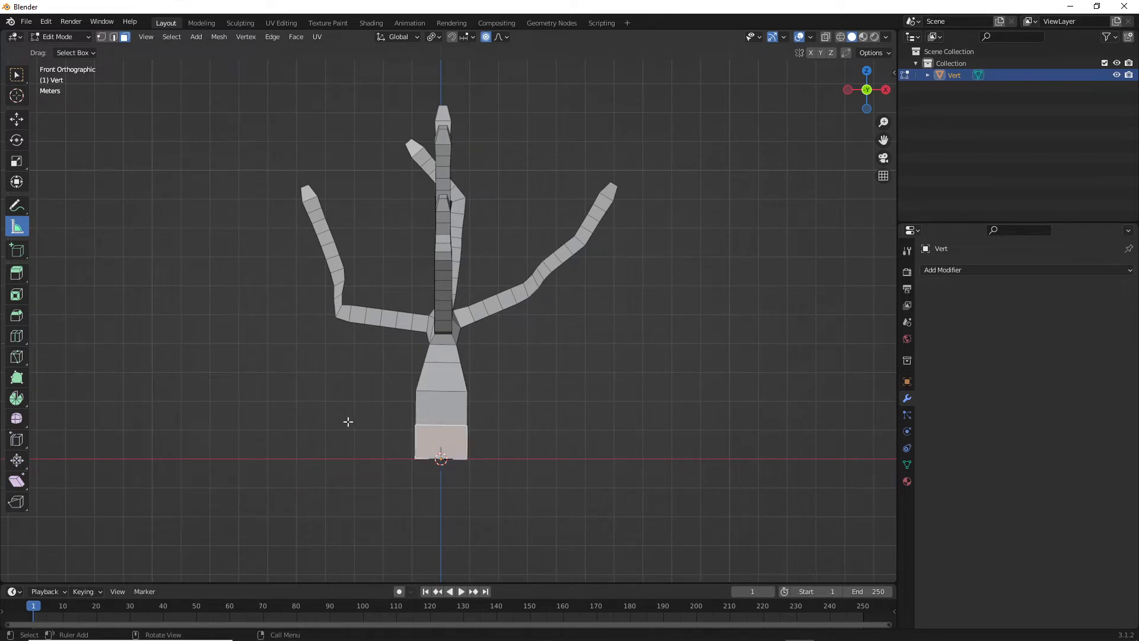
left_click(377, 455)
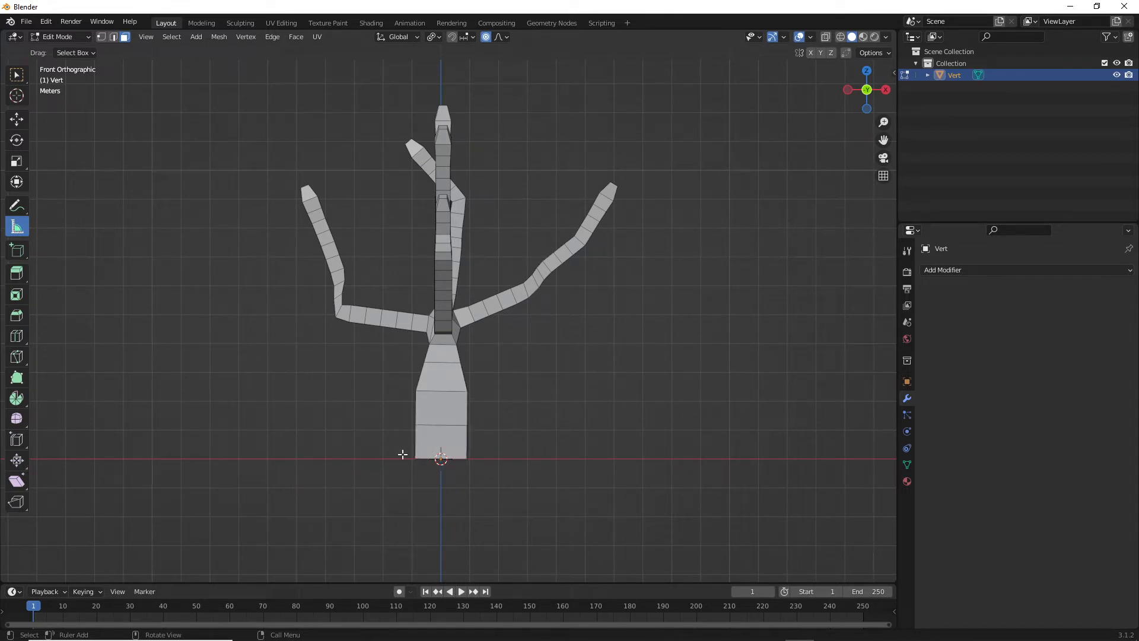
left_click_drag(426, 456, 423, 109)
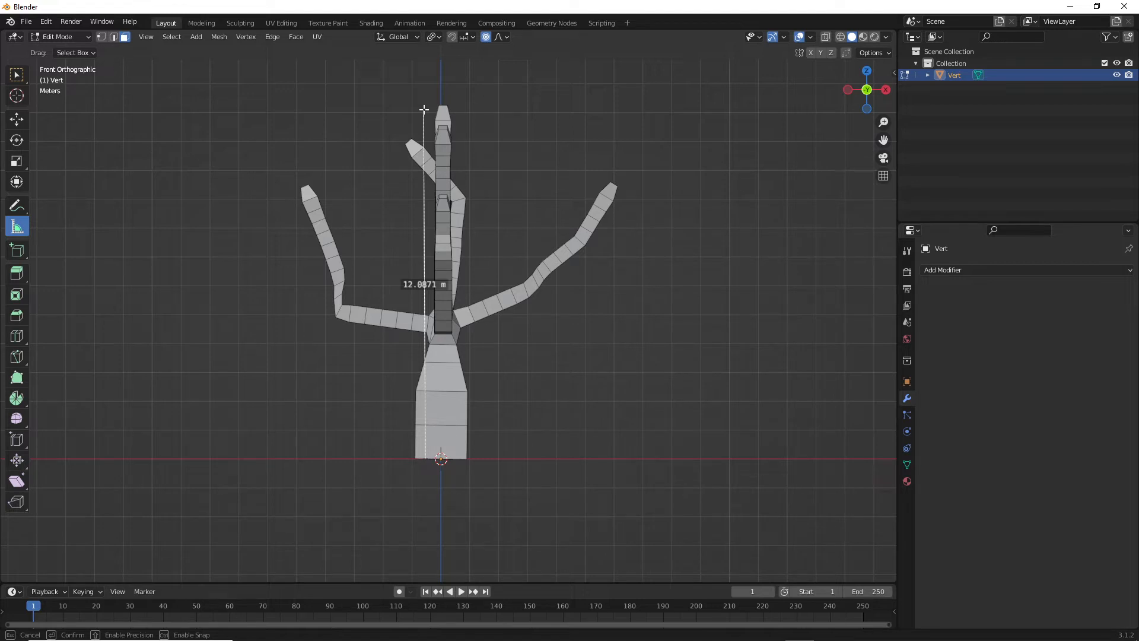
left_click_drag(424, 110, 426, 397)
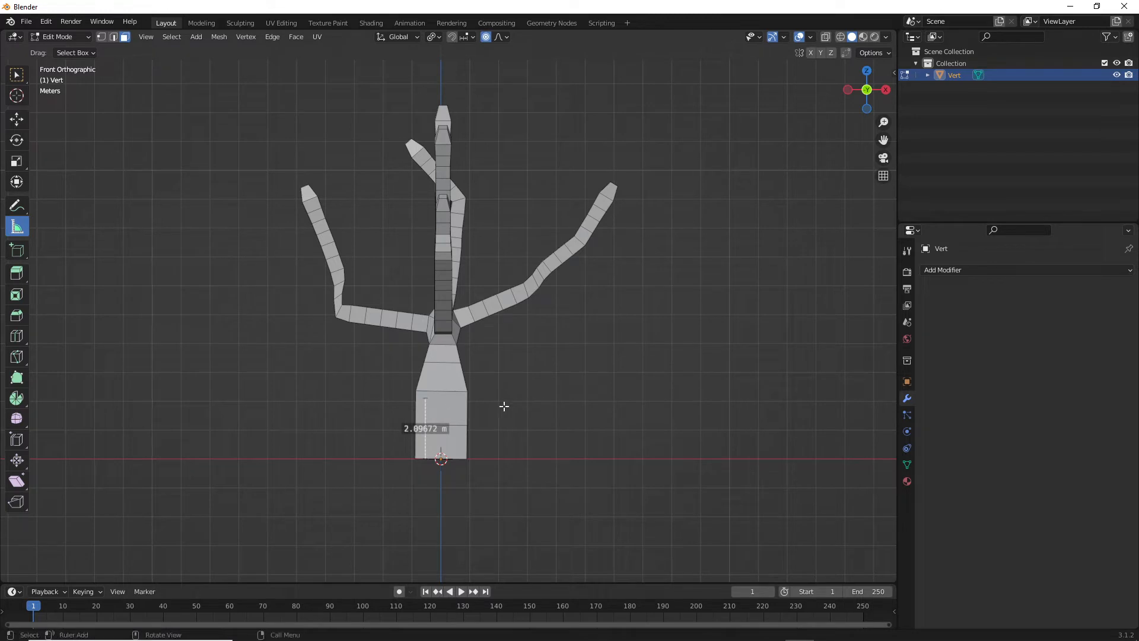
Step: Examine the trunk and branch junctions up close from several angles and return to the box selection tool
scroll(442, 438, "up", 3)
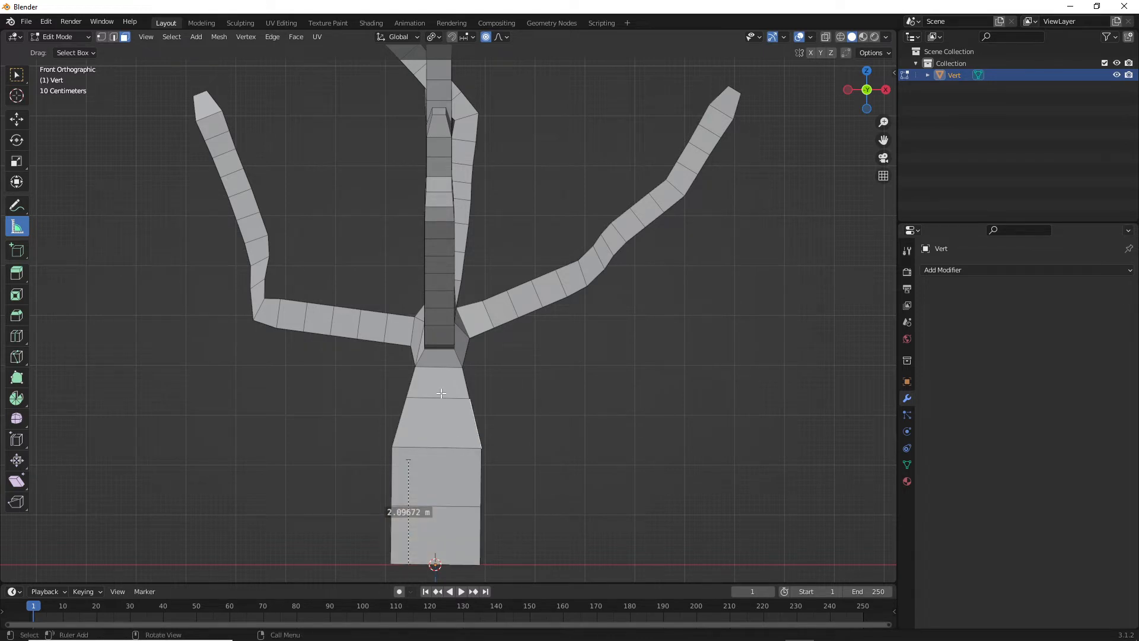
scroll(356, 511, "up", 1)
scroll(337, 508, "down", 3)
scroll(346, 511, "up", 4)
middle_click_drag(349, 511, 363, 492)
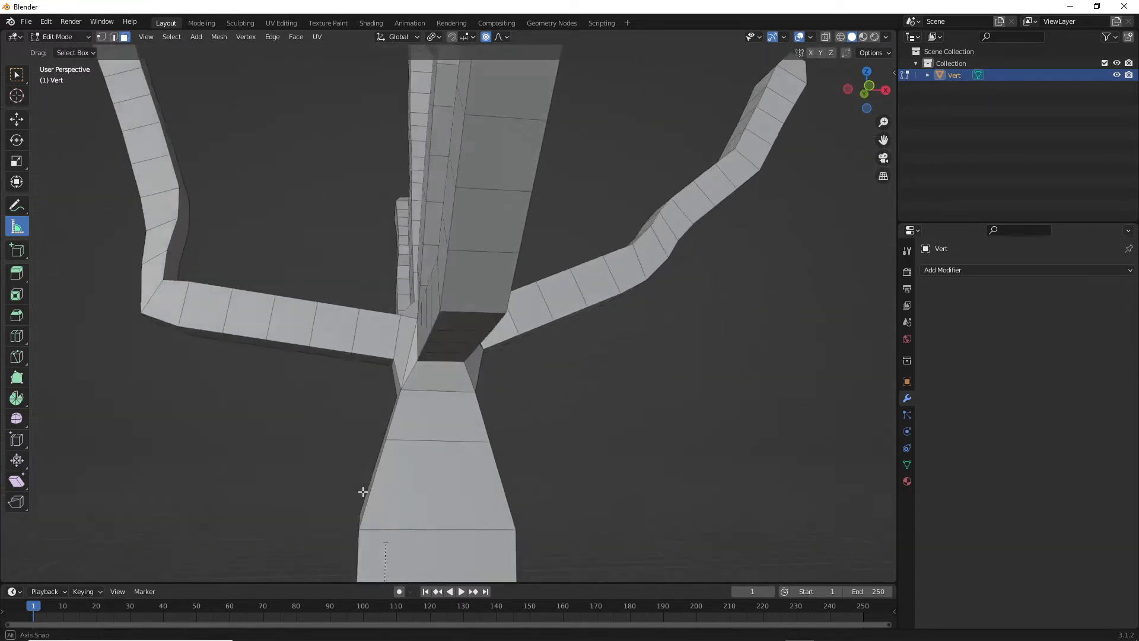
left_click(17, 74)
scroll(394, 433, "down", 5)
scroll(392, 445, "up", 1)
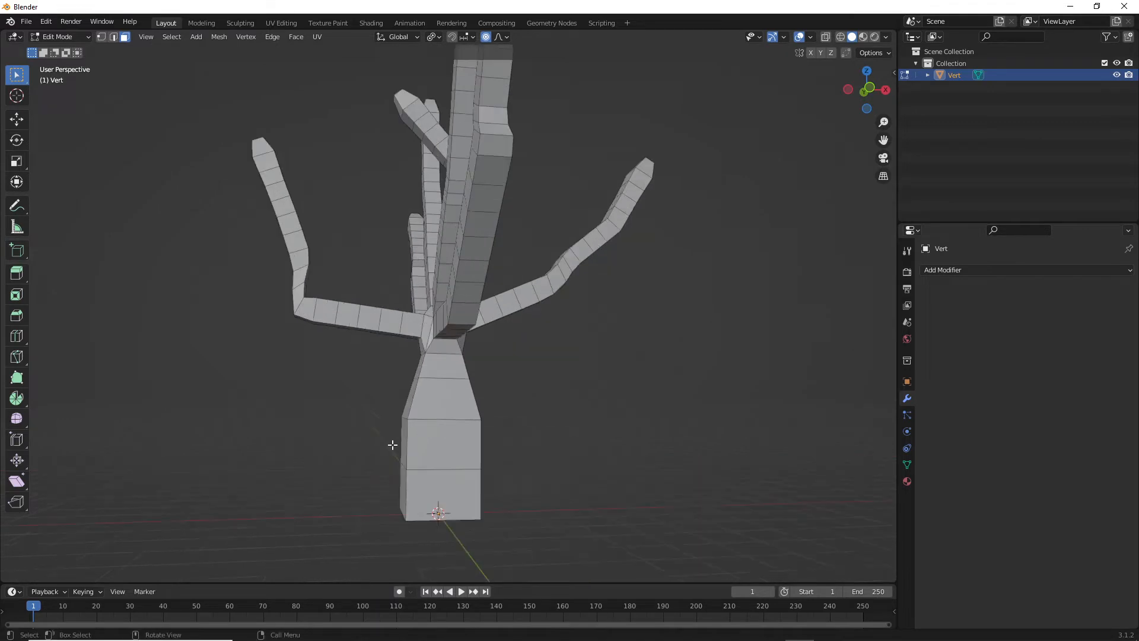
Step: From the front view, knife-cut a diamond-shaped left eye into the trunk's second face above the ground
key("KP_1")
scroll(396, 451, "up", 4)
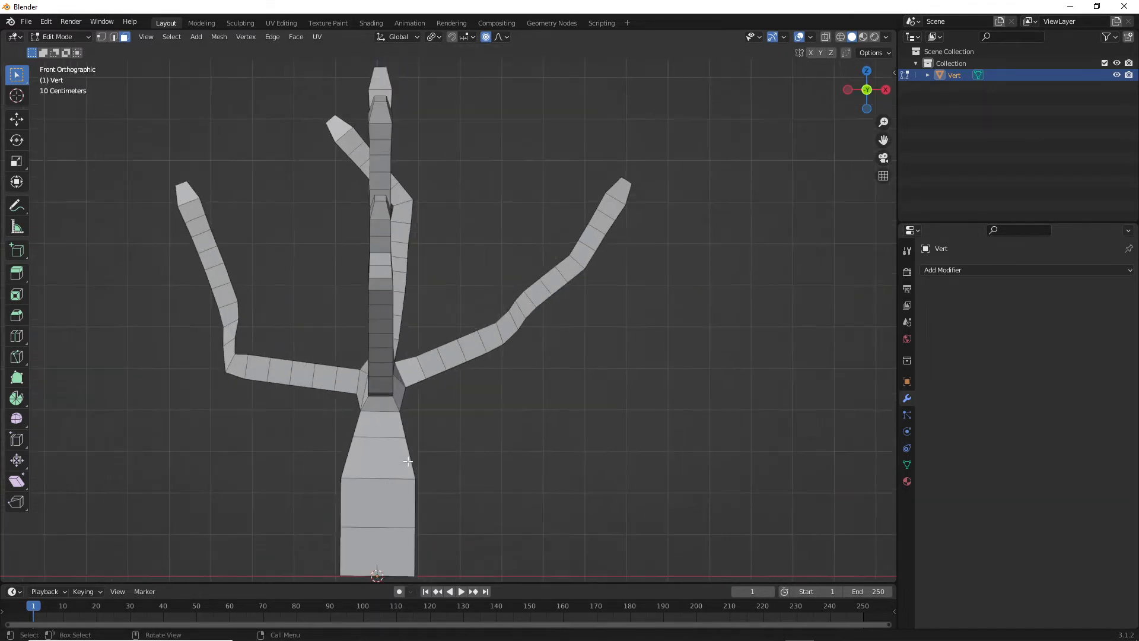
middle_click_drag(405, 416, 479, 306, "shift")
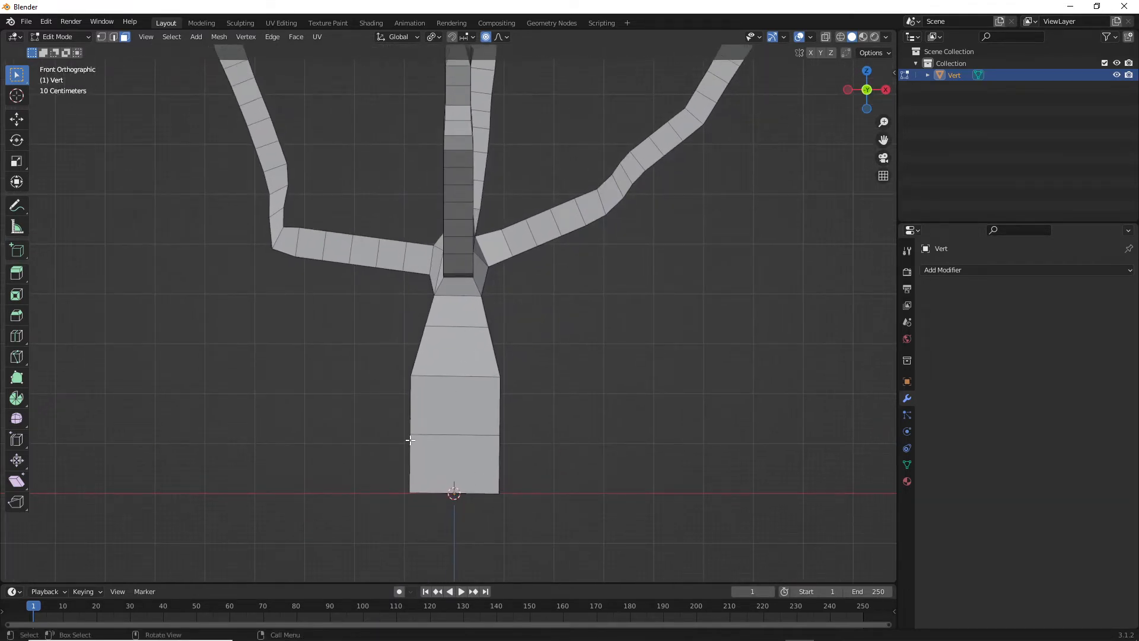
scroll(419, 421, "up", 2)
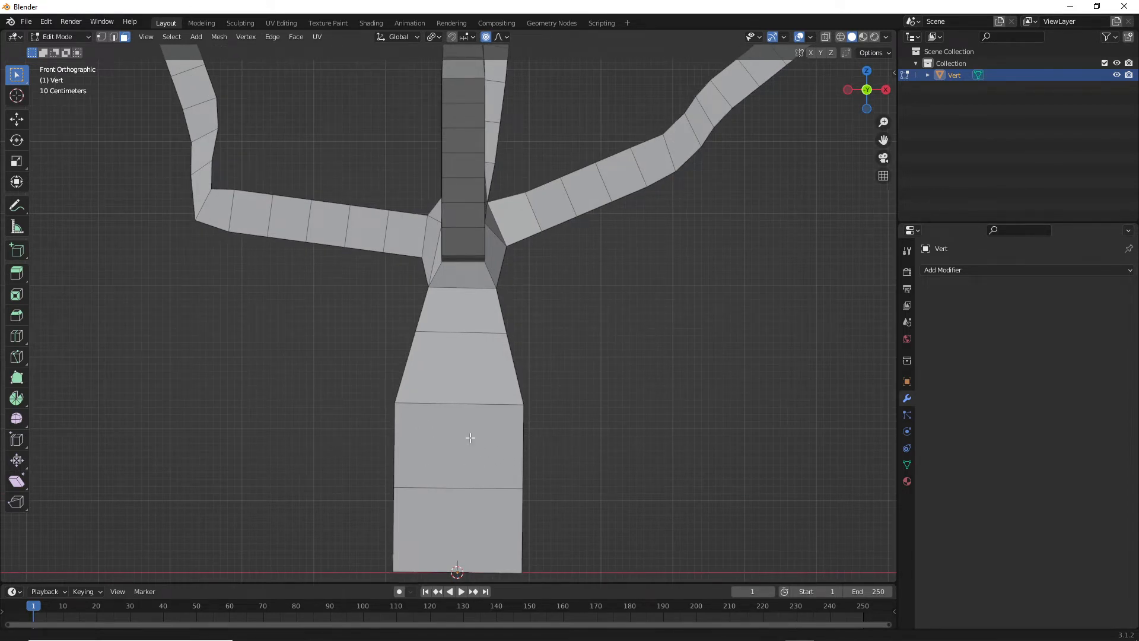
middle_click_drag(465, 438, 484, 382, "shift")
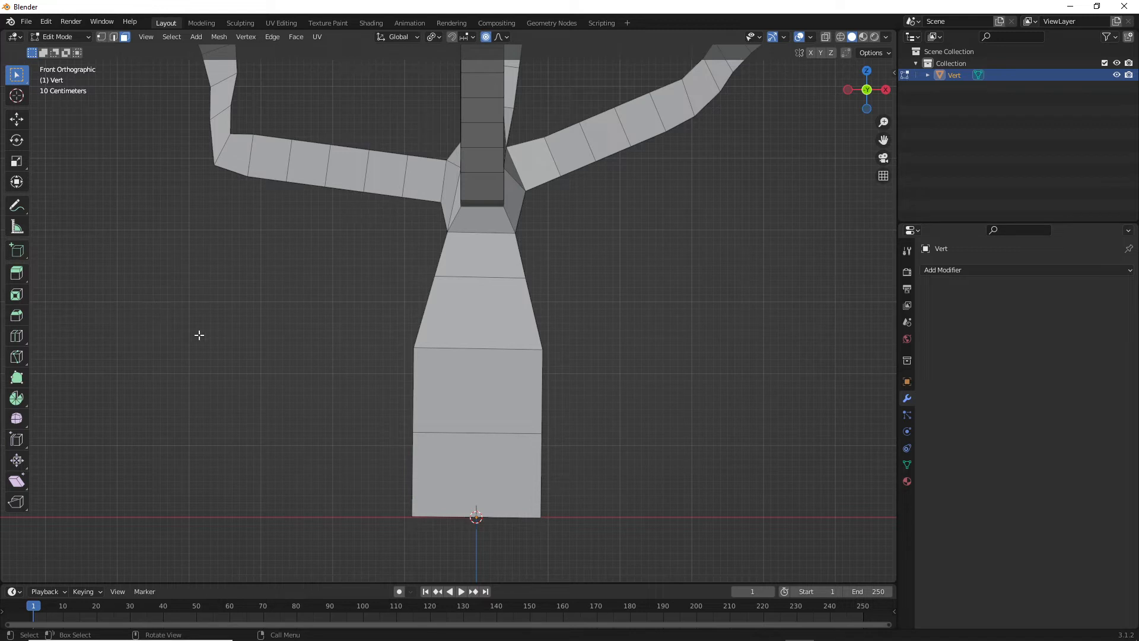
left_click(16, 358)
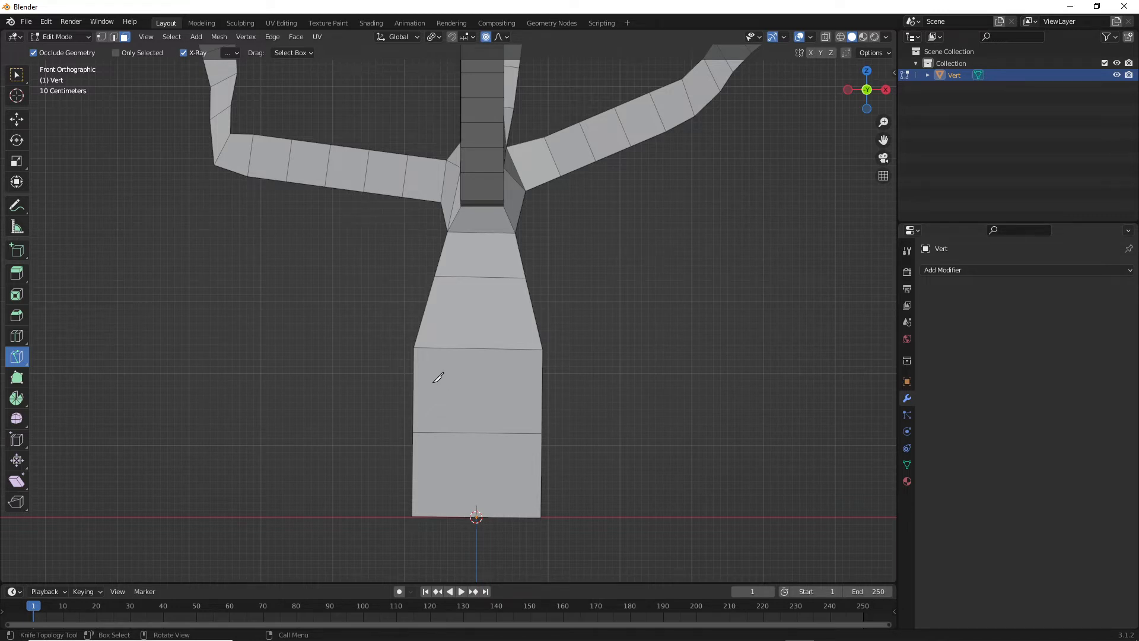
left_click(446, 383)
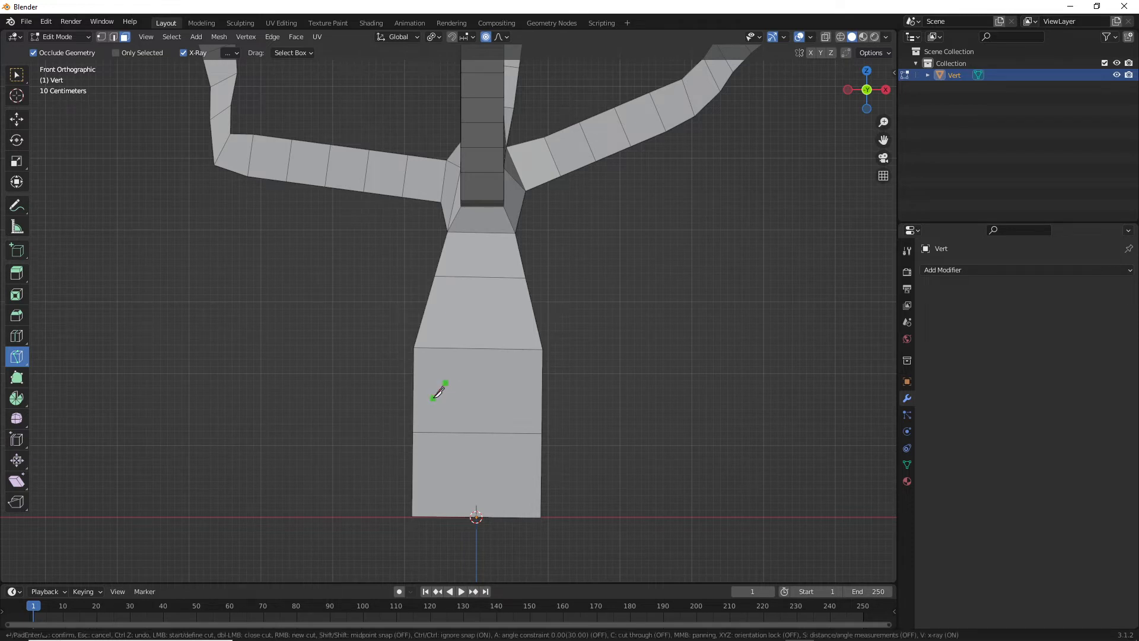
left_click(433, 399)
left_click(450, 415)
left_click(469, 400)
key("Return")
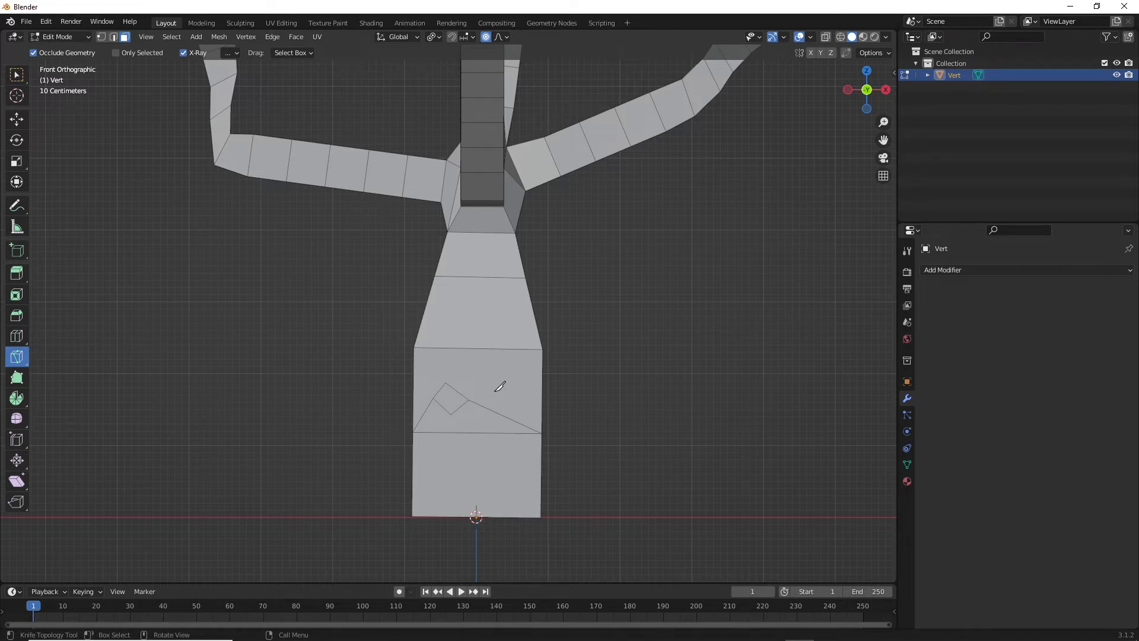
Step: Knife-cut a slightly larger four-sided right eye beside the first one on the same trunk face
left_click(504, 381)
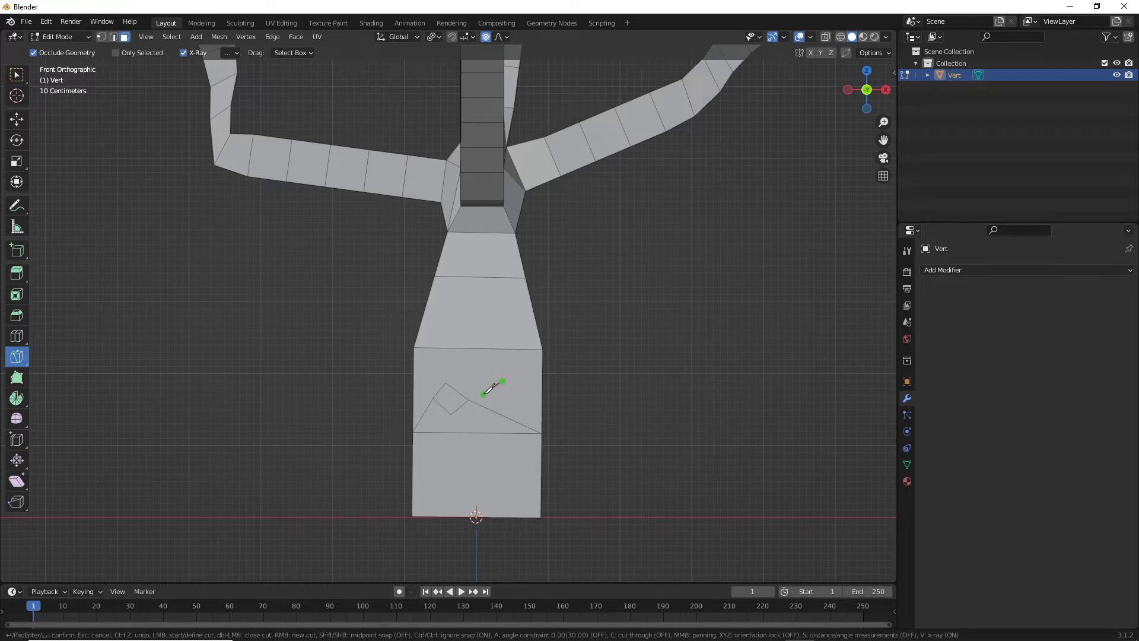
left_click(483, 394)
left_click(508, 414)
left_click(503, 381)
key("Return")
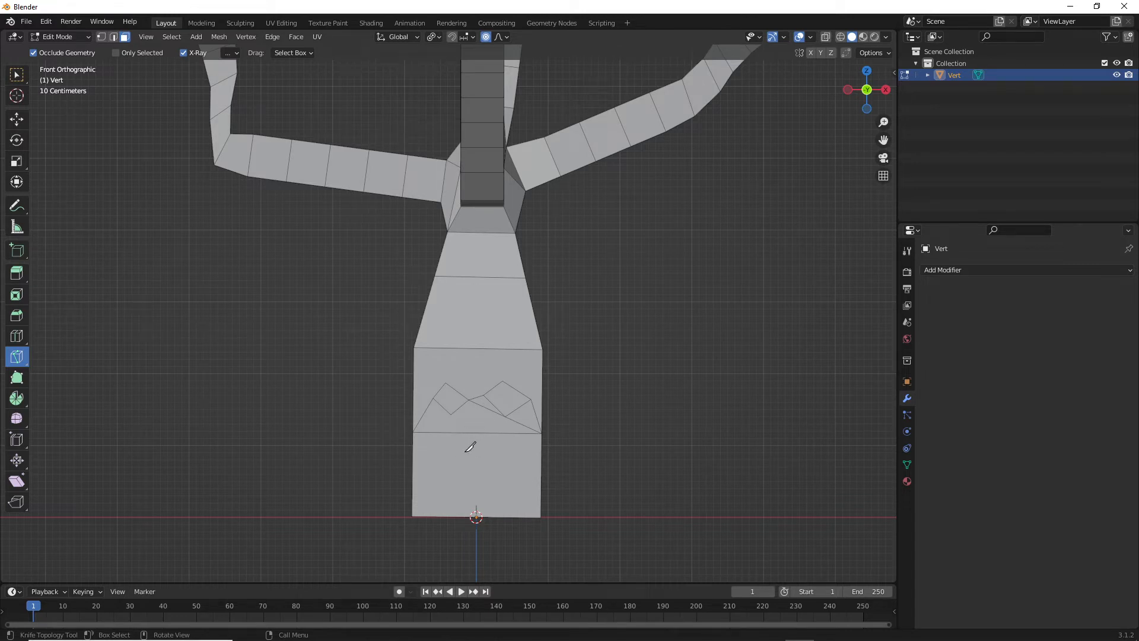
Step: Knife-cut a closed zigzag mouth outline with jagged upper and lower edges into the lowest front trunk face
left_click(431, 440)
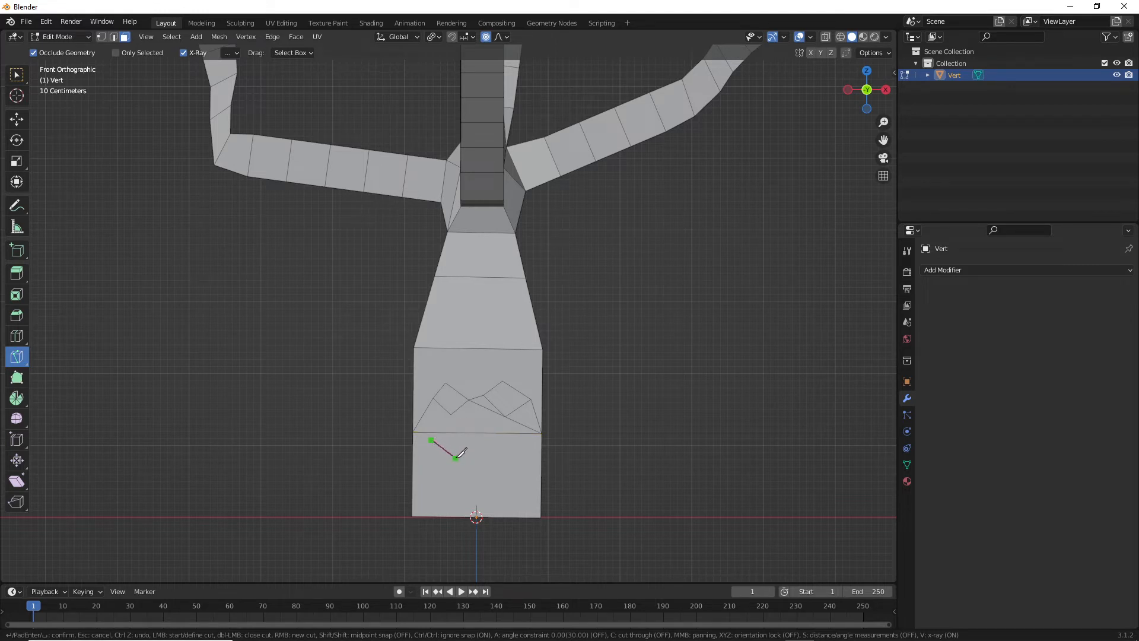
left_click(455, 458)
left_click(462, 433)
left_click(489, 461)
left_click(507, 433)
left_click(524, 460)
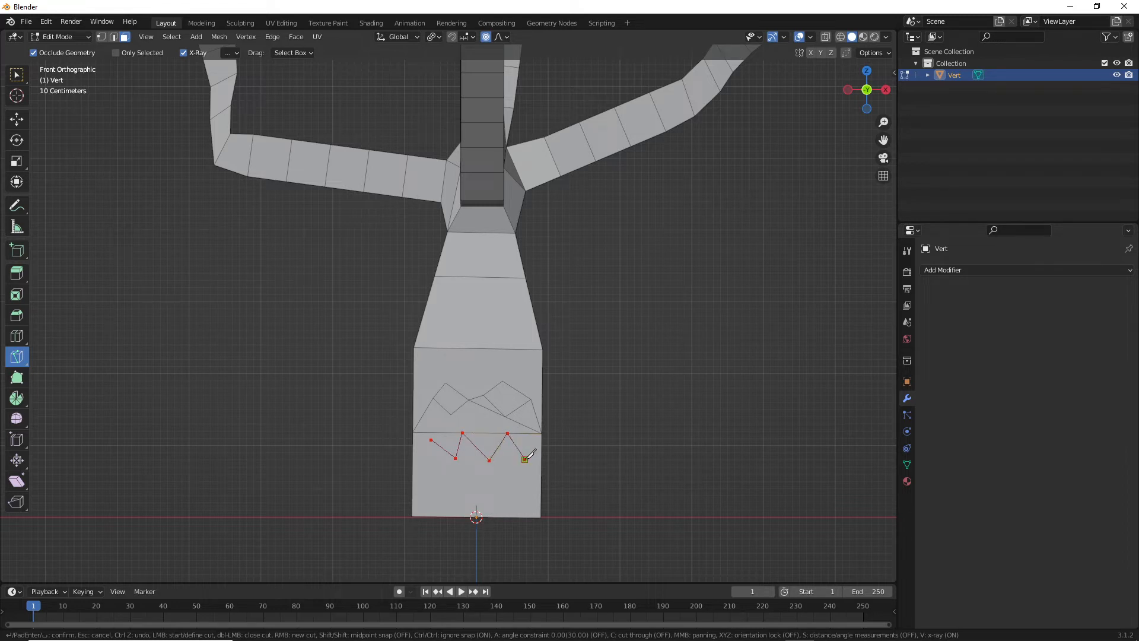
left_click(501, 490)
left_click(480, 479)
left_click(464, 496)
left_click(448, 476)
left_click(428, 498)
left_click(418, 469)
left_click(431, 441)
key("Return")
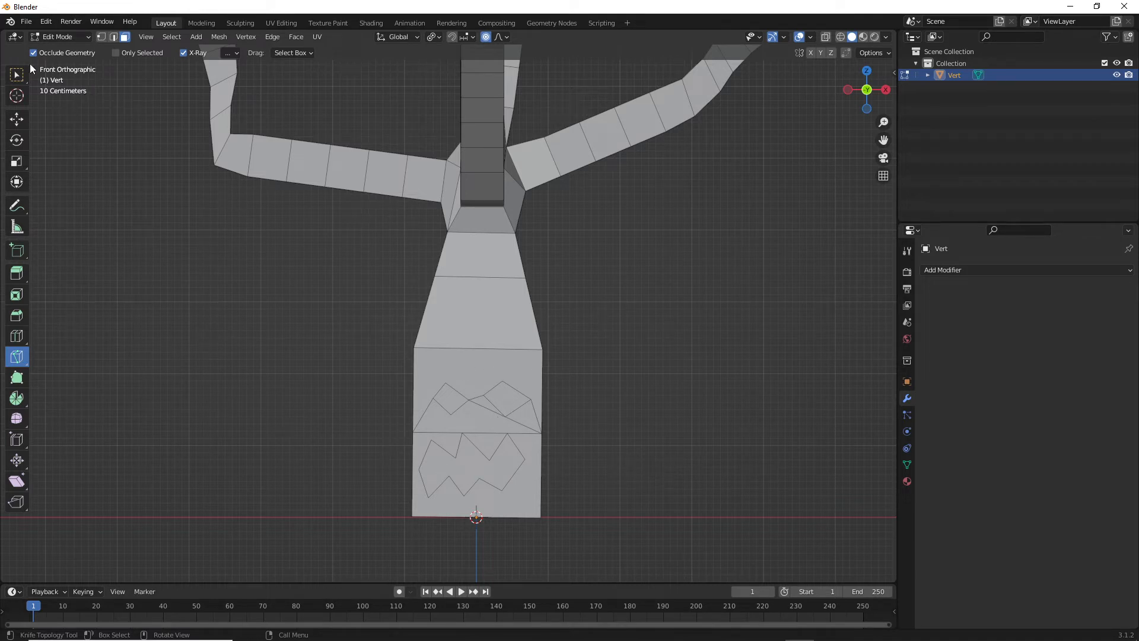
Step: Select the two eye faces and the jagged mouth face together
left_click(18, 78)
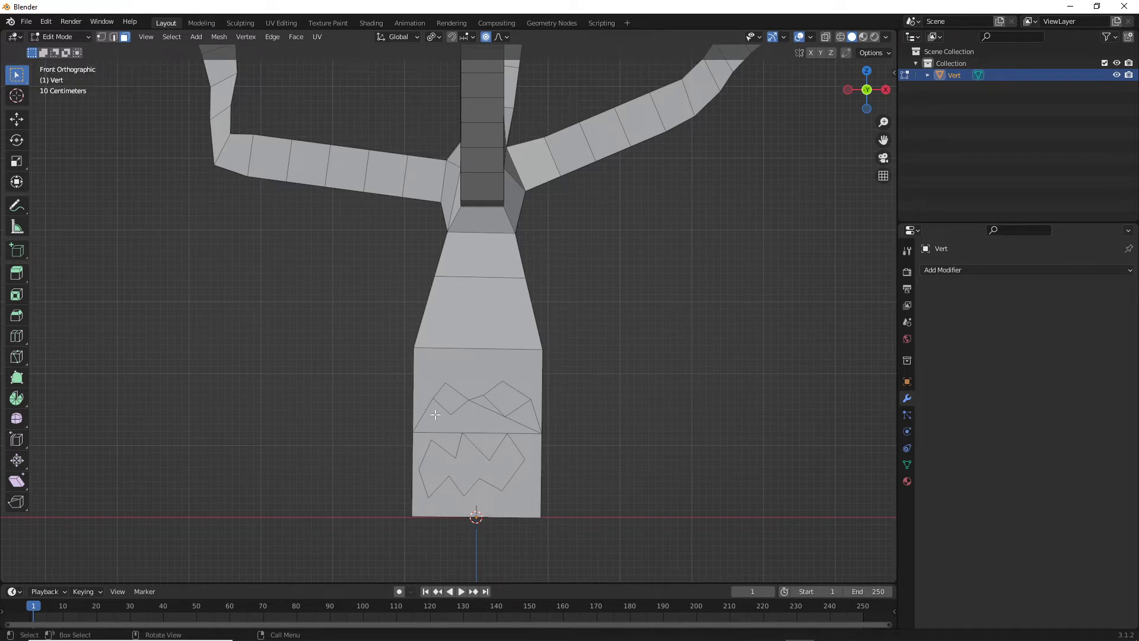
scroll(498, 427, "down", 3)
scroll(499, 426, "up", 3)
left_click(450, 398)
left_click(517, 400, "shift")
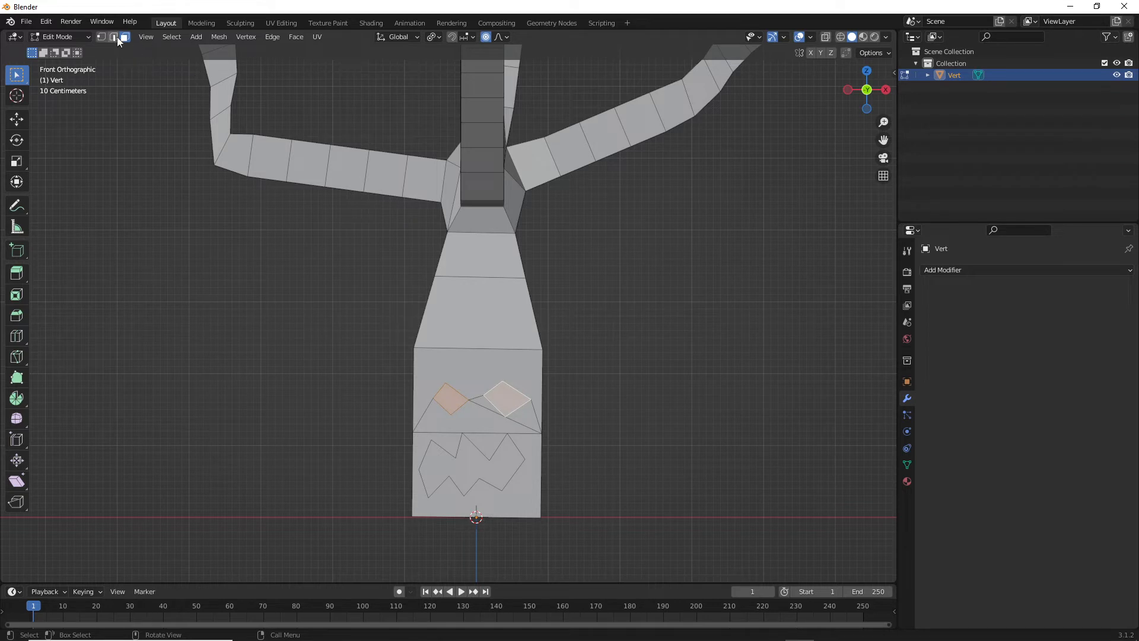
left_click(492, 468, "shift")
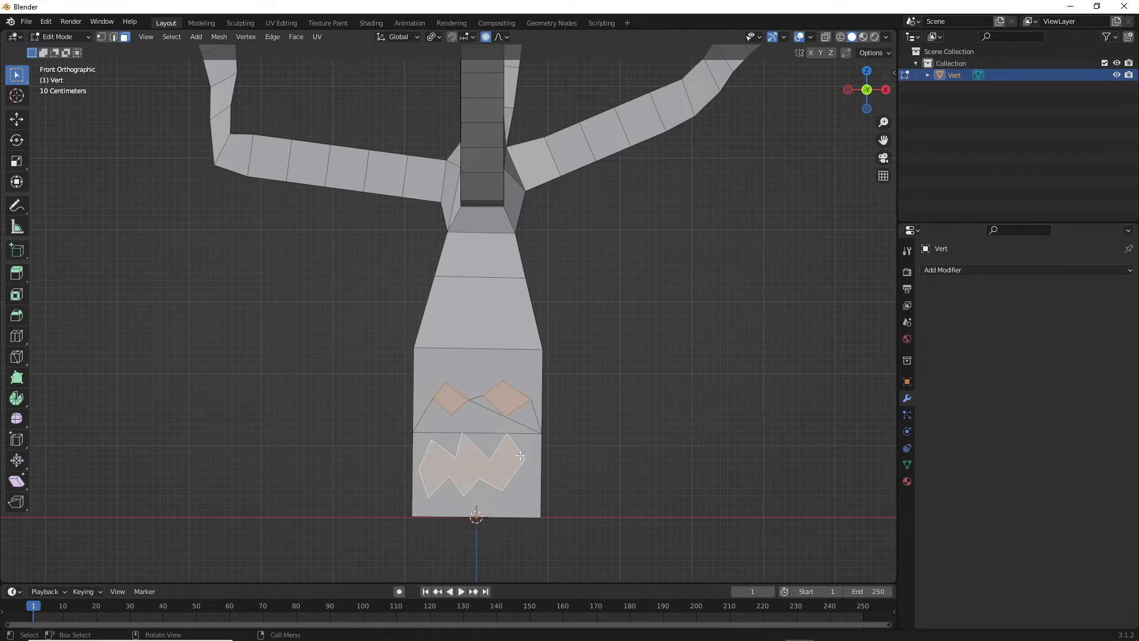
key("e")
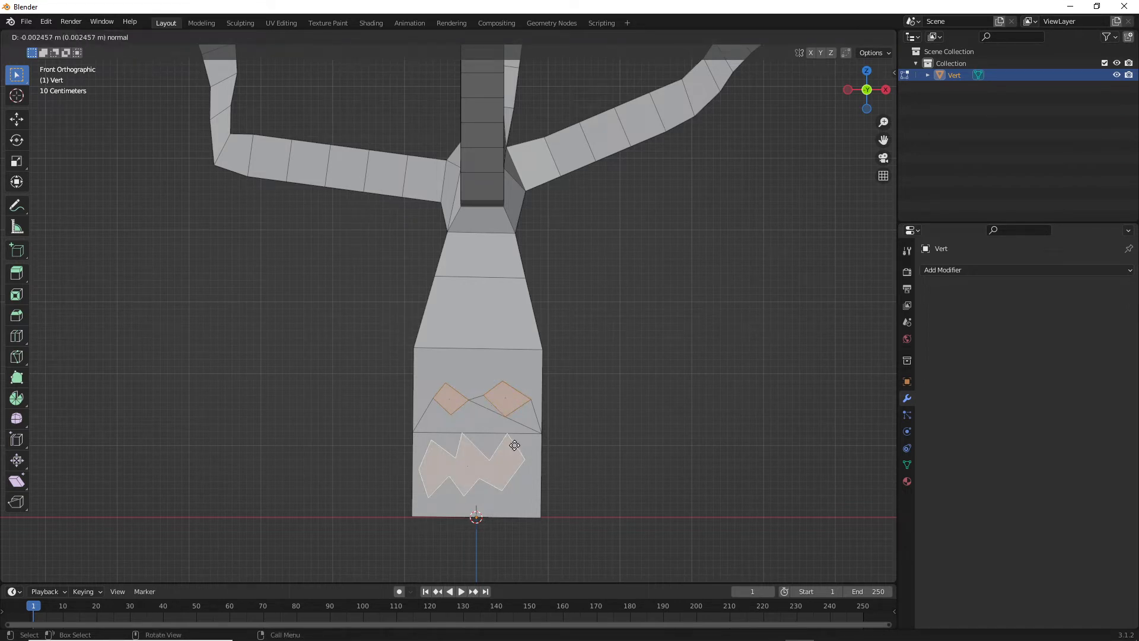
left_click(531, 451)
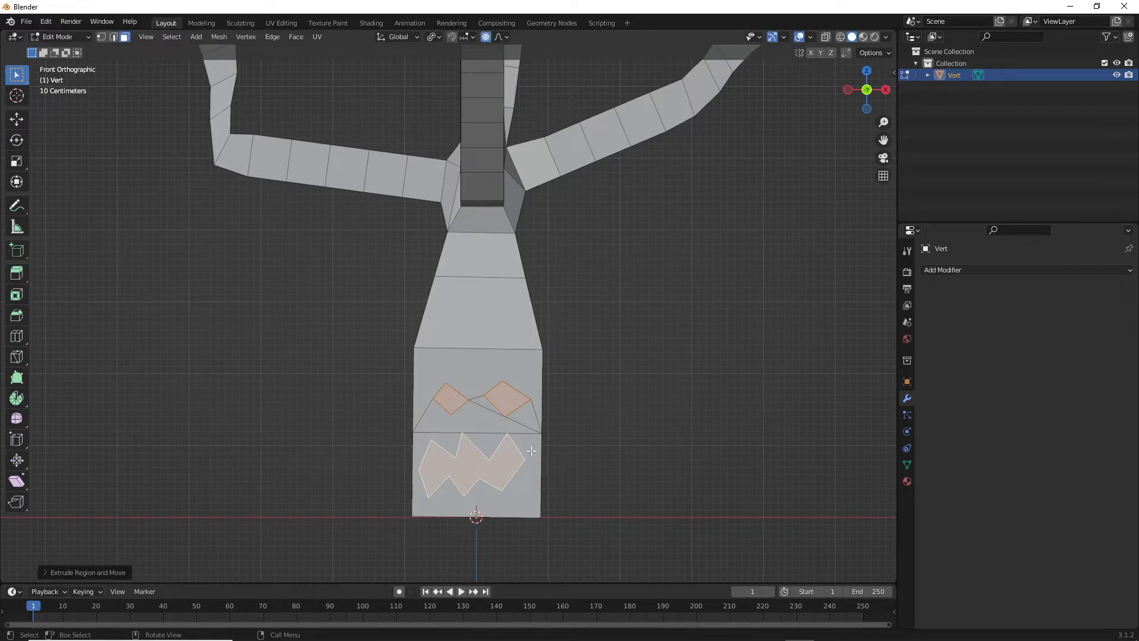
key("ctrl+z")
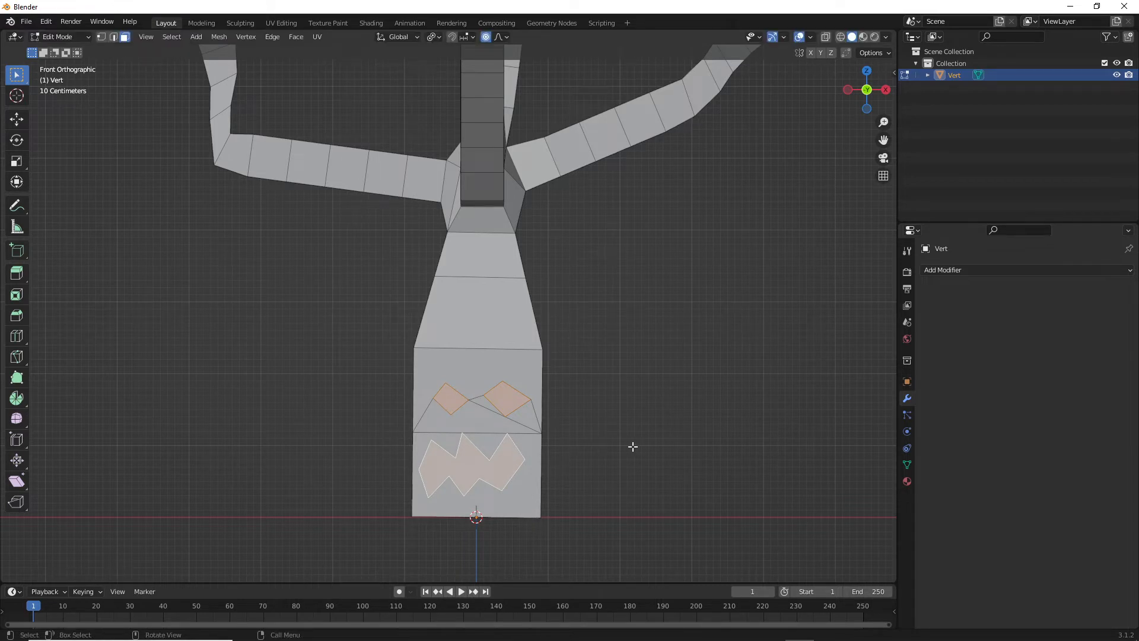
Step: In wireframe shading from the side, extrude the selected eye and mouth faces outward from the trunk's front
key("KP_3")
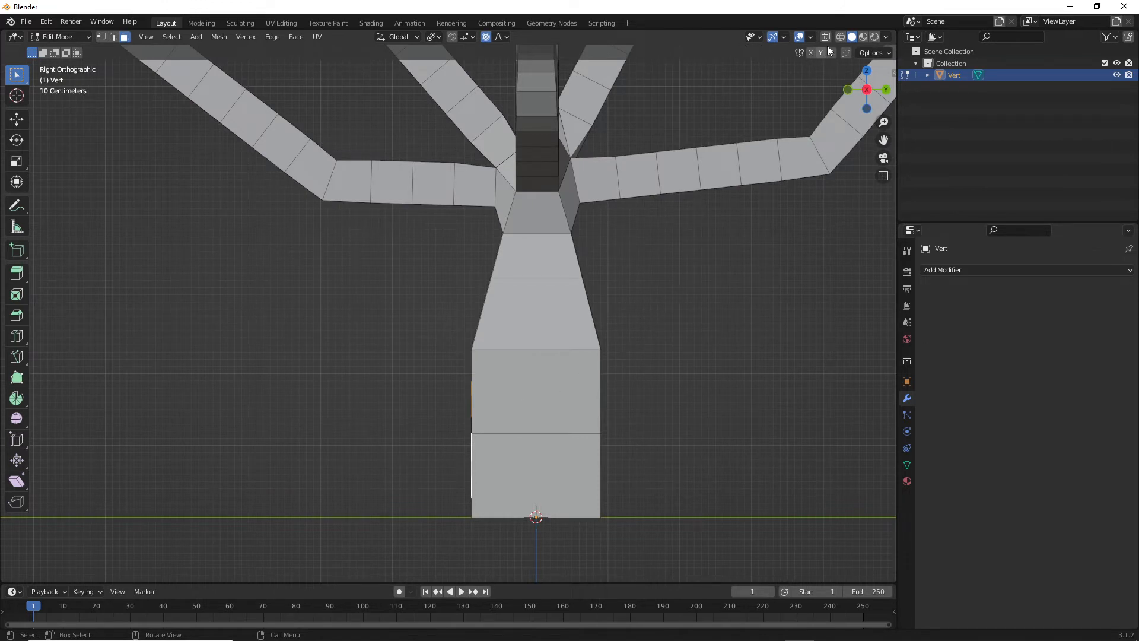
left_click(842, 37)
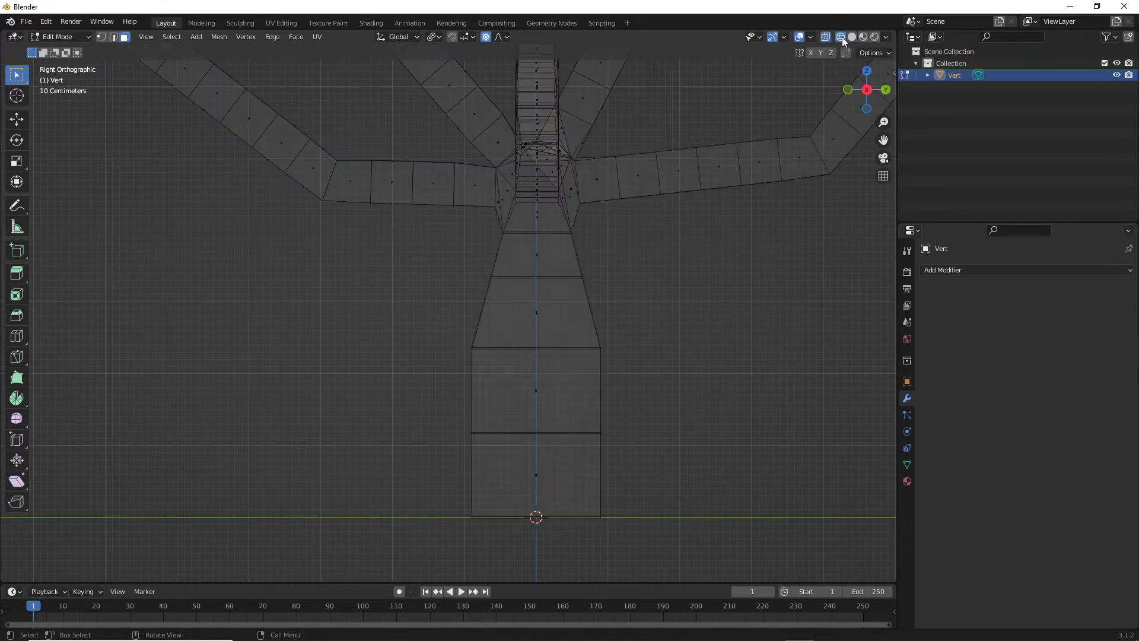
middle_click_drag(443, 372, 483, 367)
scroll(477, 373, "down", 5)
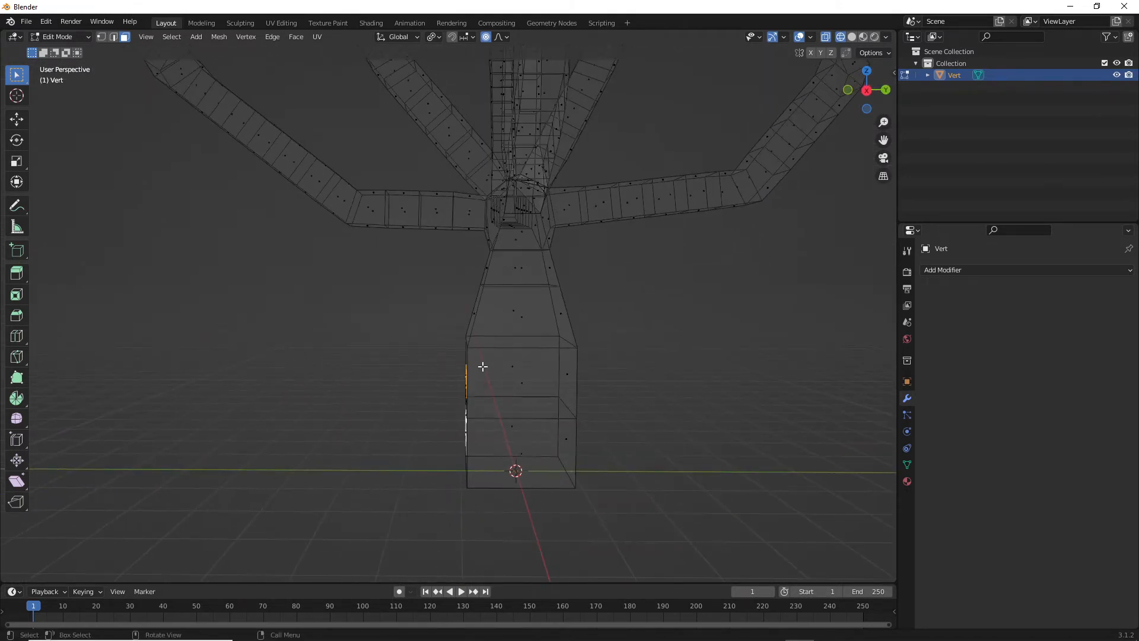
key("e")
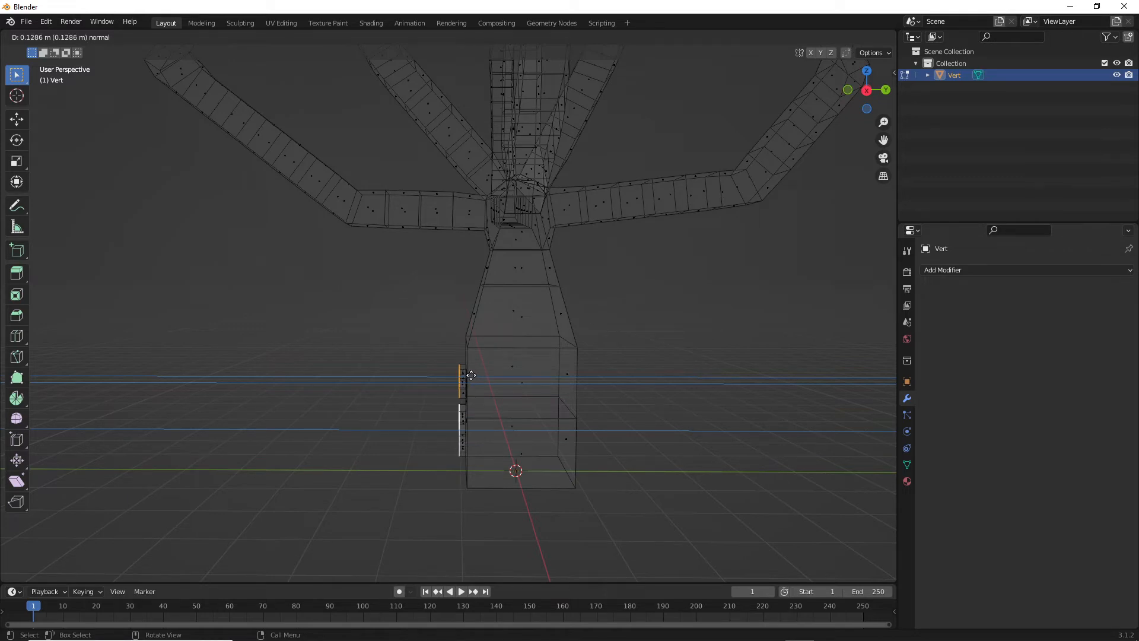
left_click(463, 375)
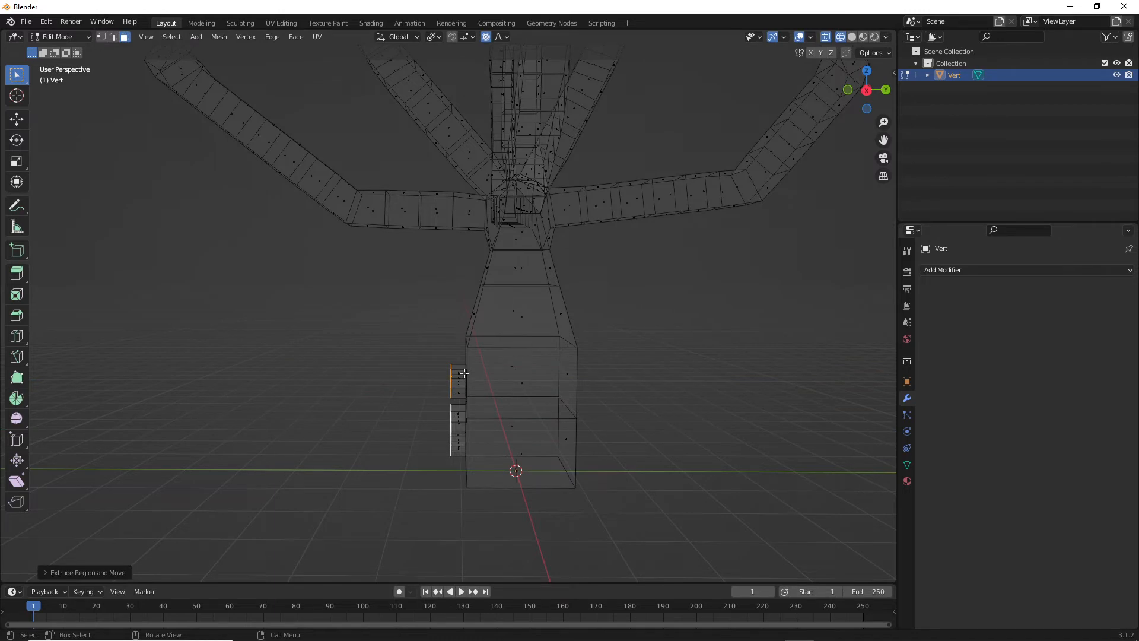
Step: Cancel the trial move of the extruded eye and mouth faces and turn off proportional editing
middle_click_drag(464, 372, 442, 371)
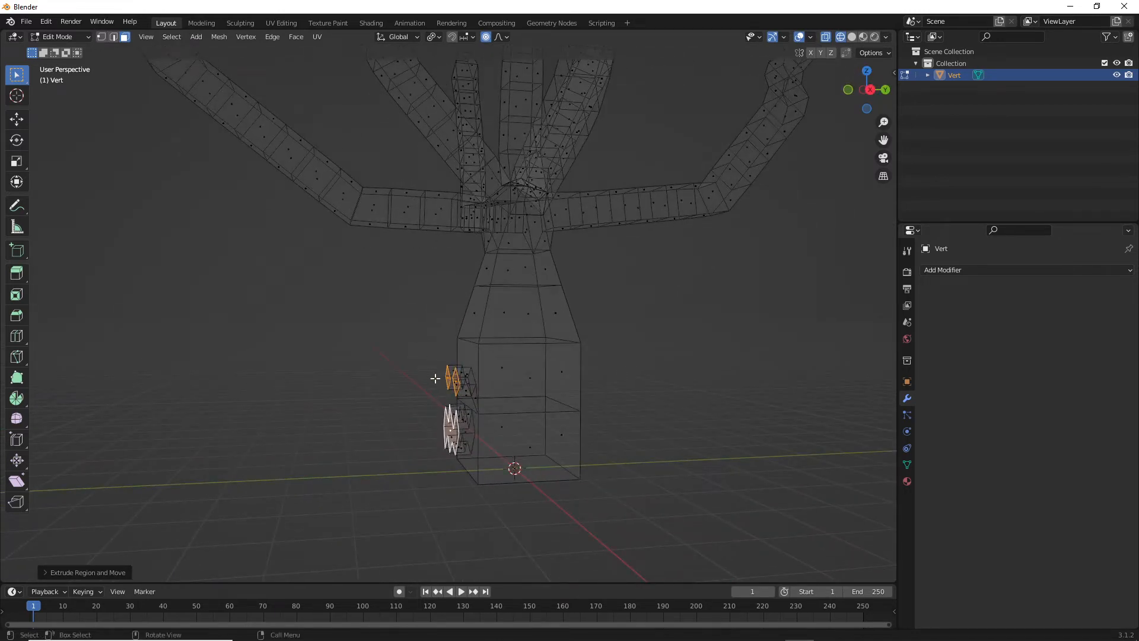
mouse_move(454, 369)
middle_mouse_down()
mouse_move(440, 364)
mouse_move(454, 369)
mouse_move(440, 375)
middle_mouse_up()
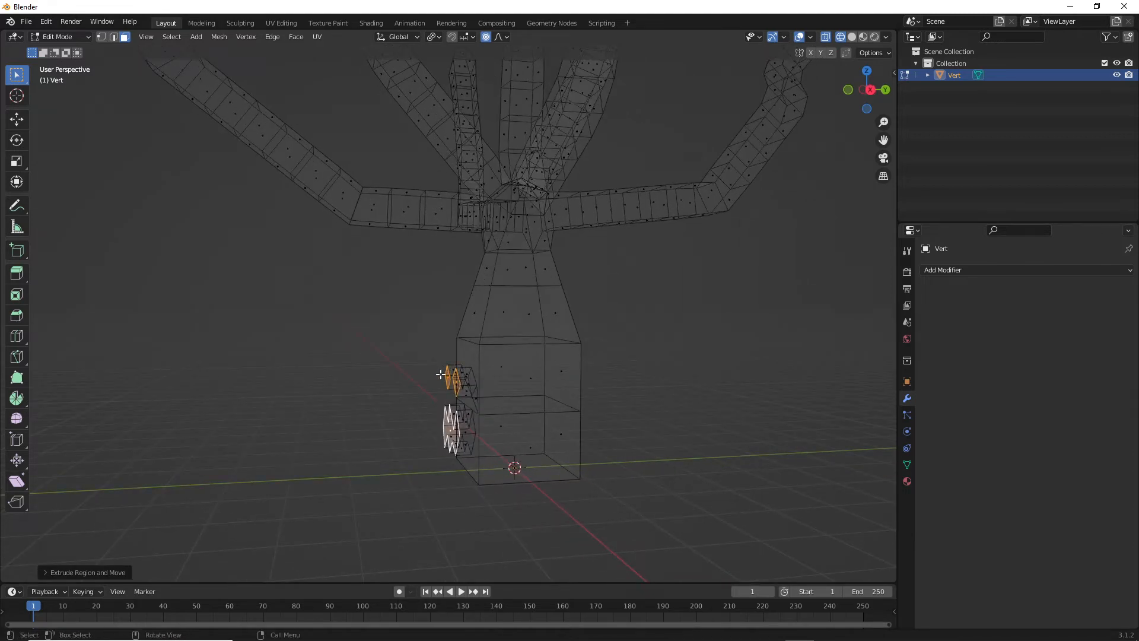
key("g")
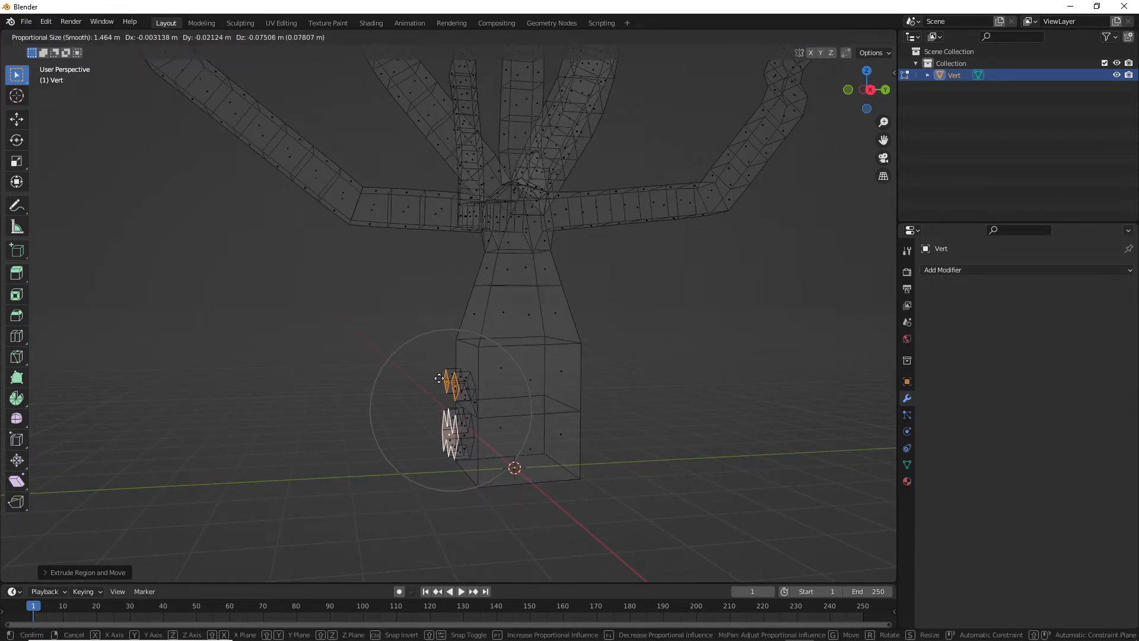
right_click(439, 378)
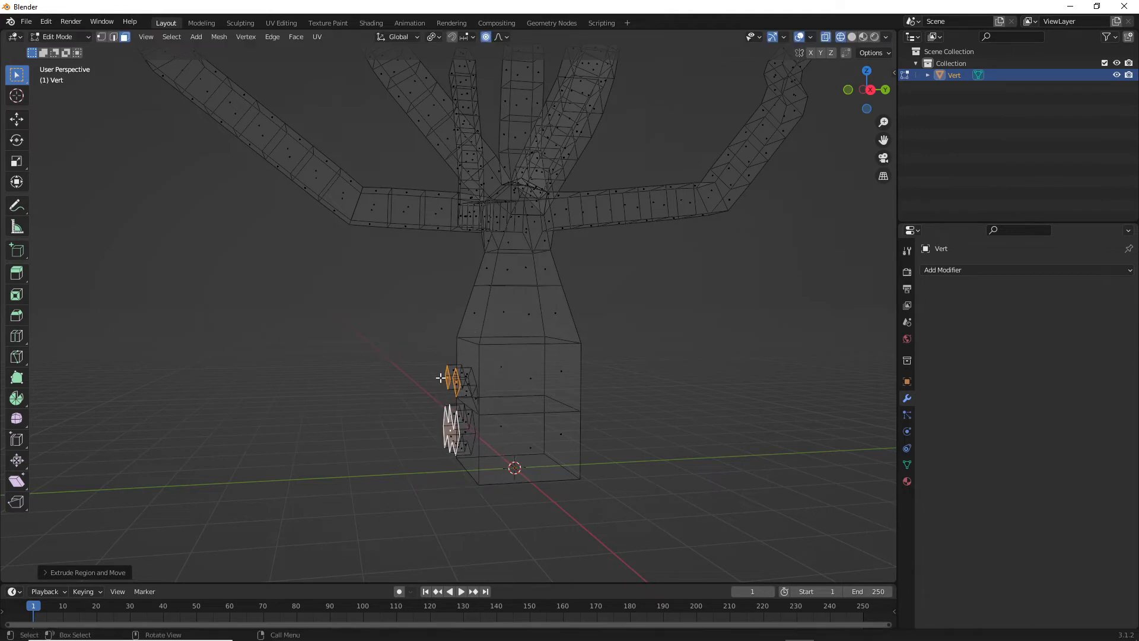
left_click(485, 37)
Step: Move the extruded eye and mouth faces upward by about 0.16 m
key("g")
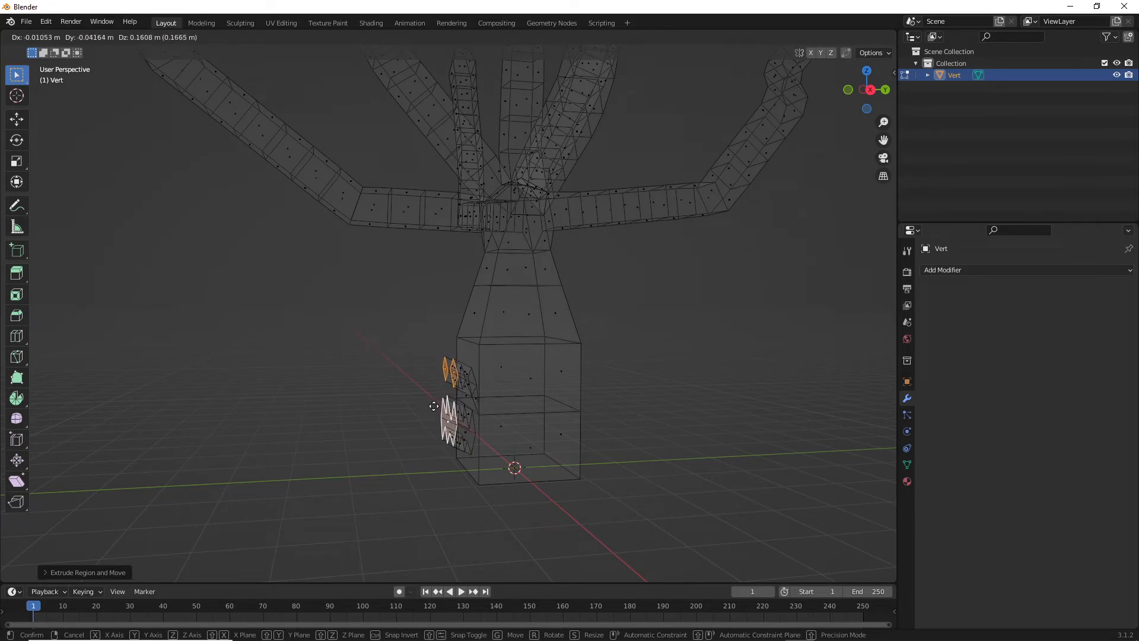
left_click(433, 406)
middle_click_drag(433, 406, 664, 391)
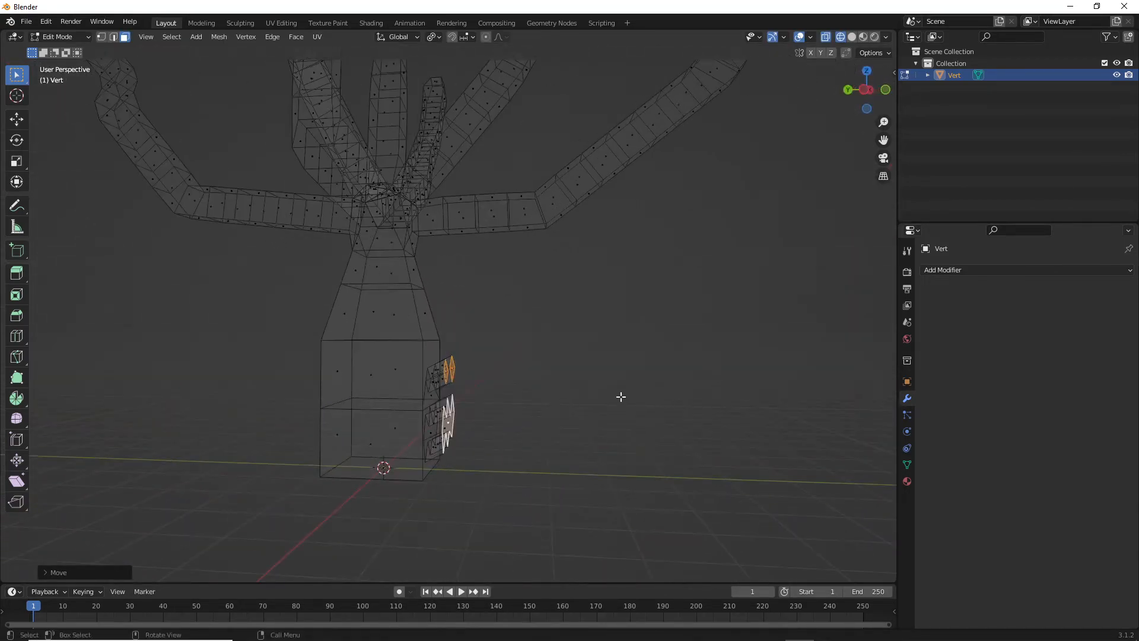
middle_click_drag(490, 414, 472, 382)
key("KP_1")
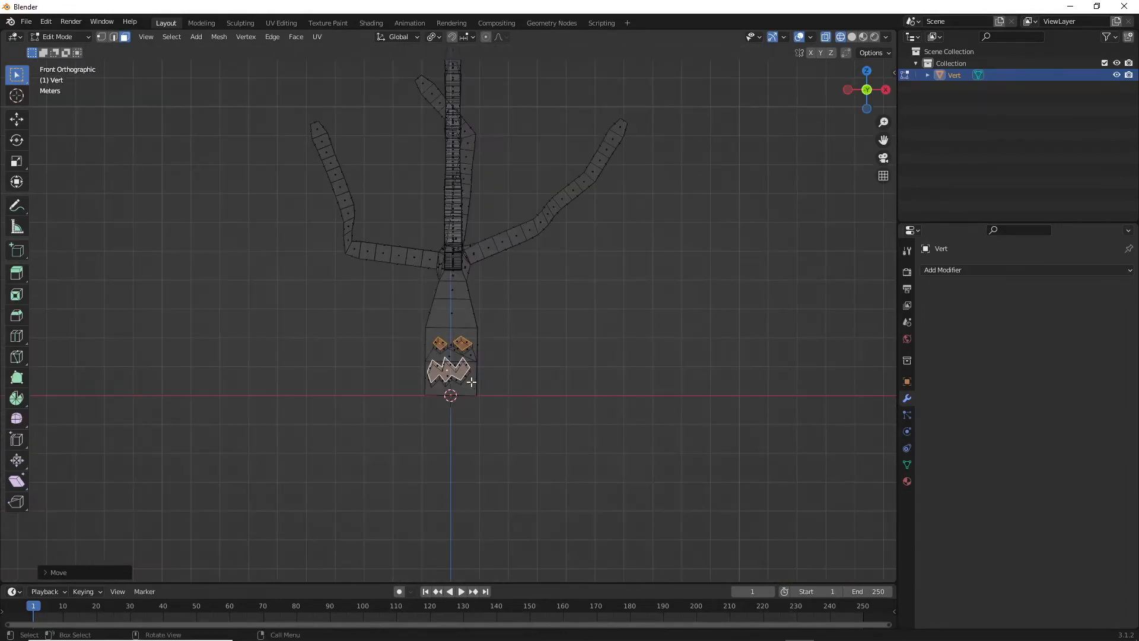
scroll(510, 212, "down", 2)
scroll(510, 213, "up", 2)
scroll(511, 214, "up", 2)
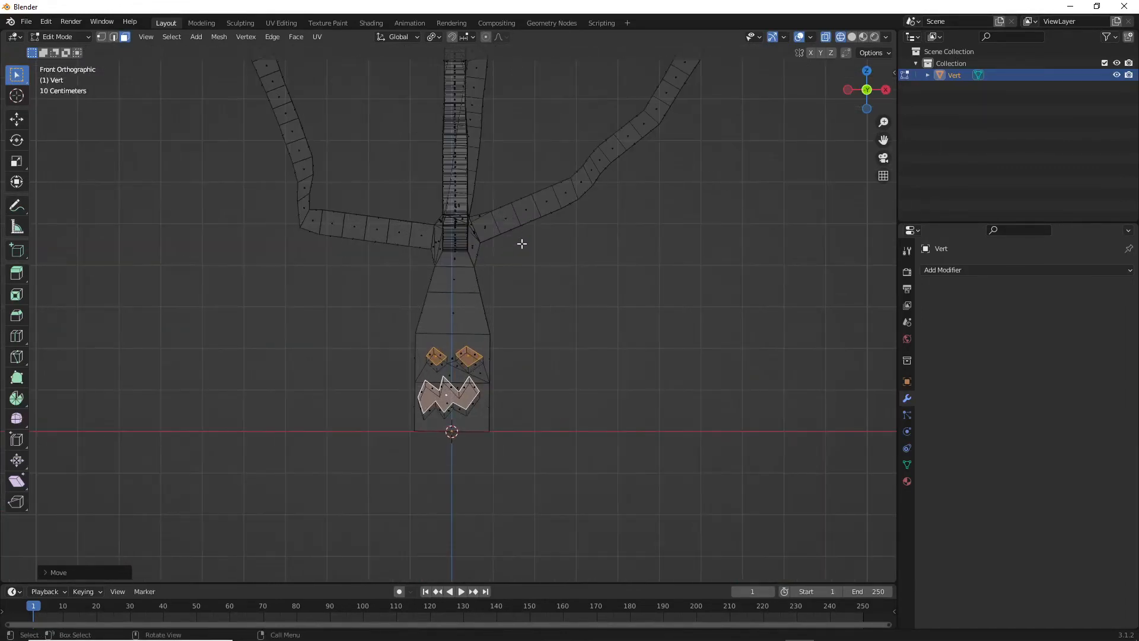
Step: Clear the selection and examine the protruding eyes and mouth in solid shading from several angles
left_click(851, 39)
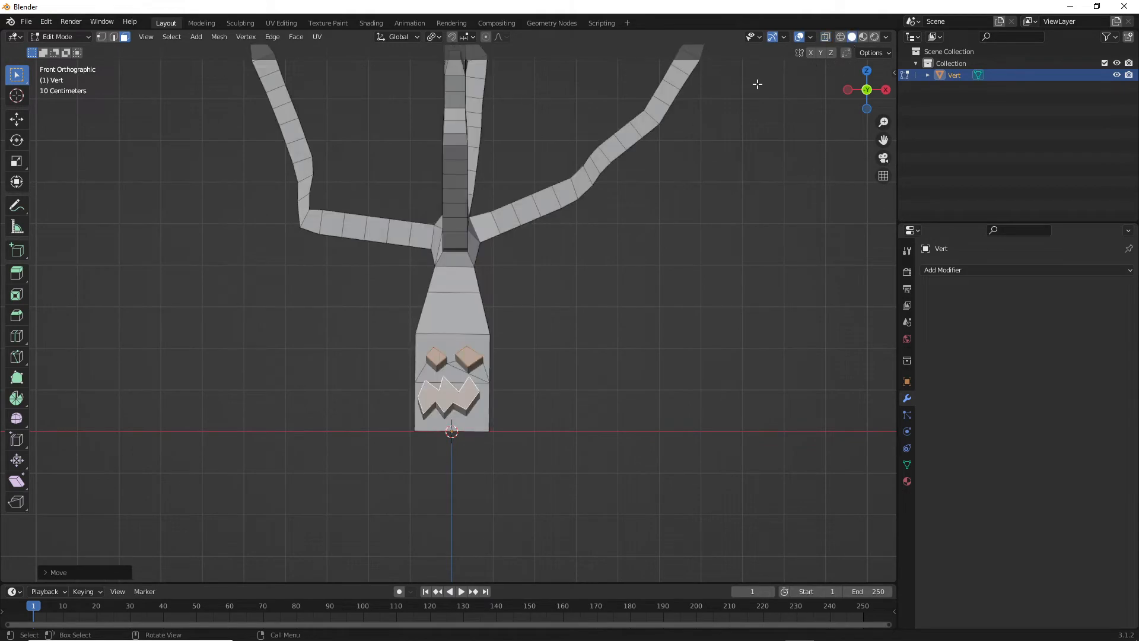
scroll(600, 306, "up", 5)
middle_click_drag(604, 305, 482, 344)
left_click(443, 396)
middle_click_drag(443, 395, 488, 366)
scroll(631, 380, "down", 5)
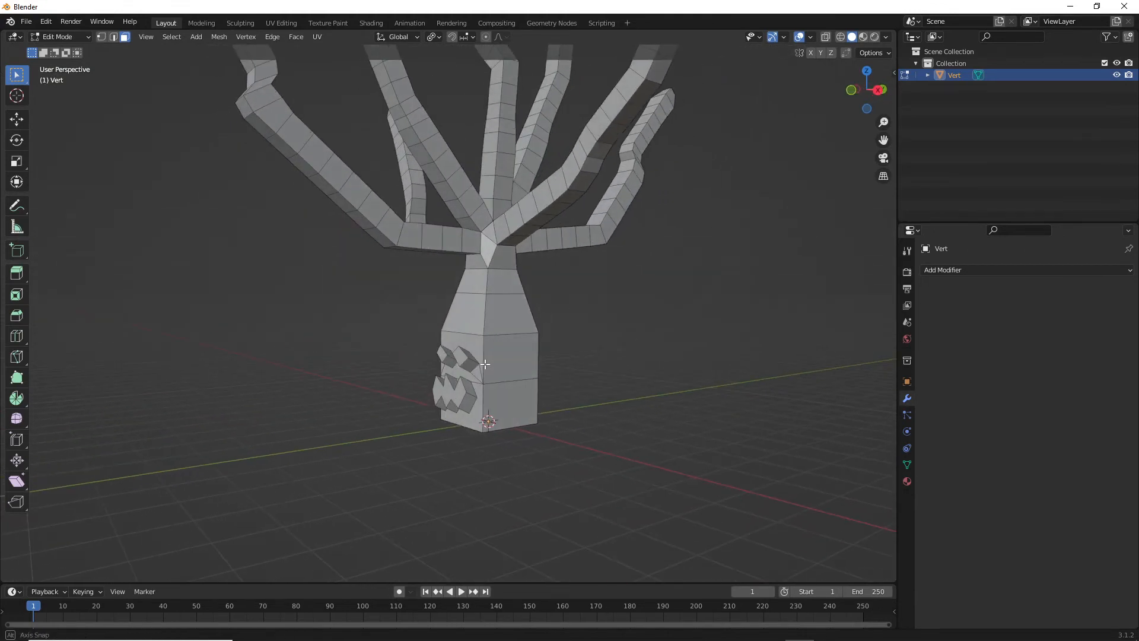
scroll(486, 364, "up", 4)
Step: Undo the upward move and the extrusion of the eye and mouth faces
key("ctrl+z")
key("ctrl+z")
key("ctrl+z")
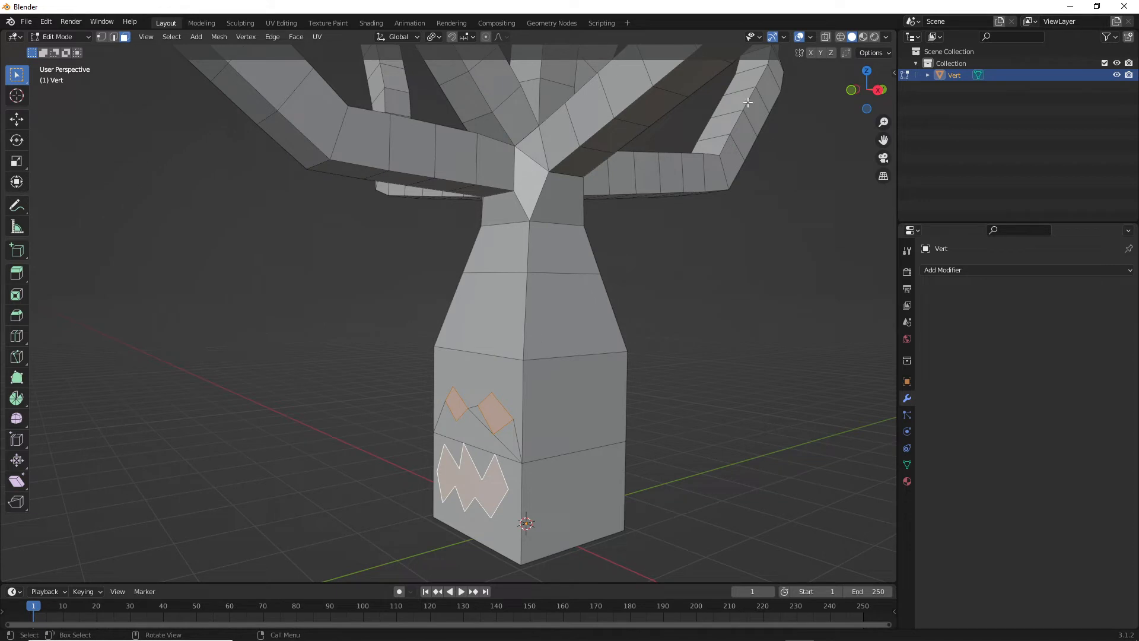
Step: In wireframe shading from the side, extrude the eye and mouth faces outward from the trunk by about 0.045 m
left_click(840, 37)
mouse_move(548, 390)
middle_mouse_down()
mouse_move(527, 374)
mouse_move(469, 440)
middle_mouse_up()
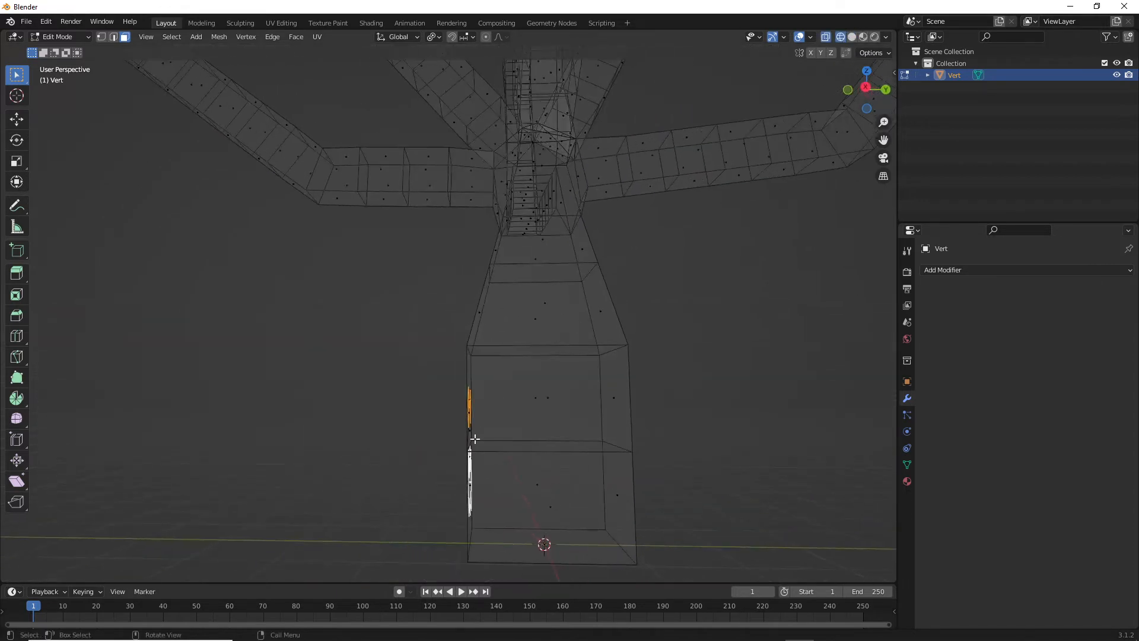
key("e")
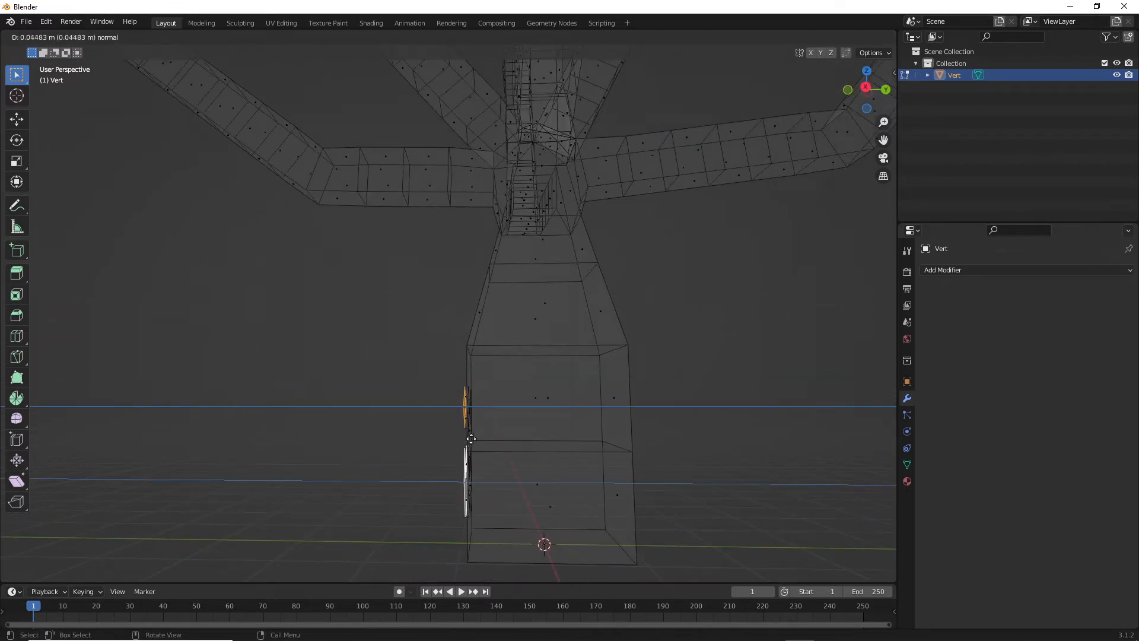
left_click(470, 439)
Step: Move the extruded eye and mouth faces up by about 0.14 m and shift them sideways along the trunk's front
middle_click_drag(487, 408, 516, 410)
key("g")
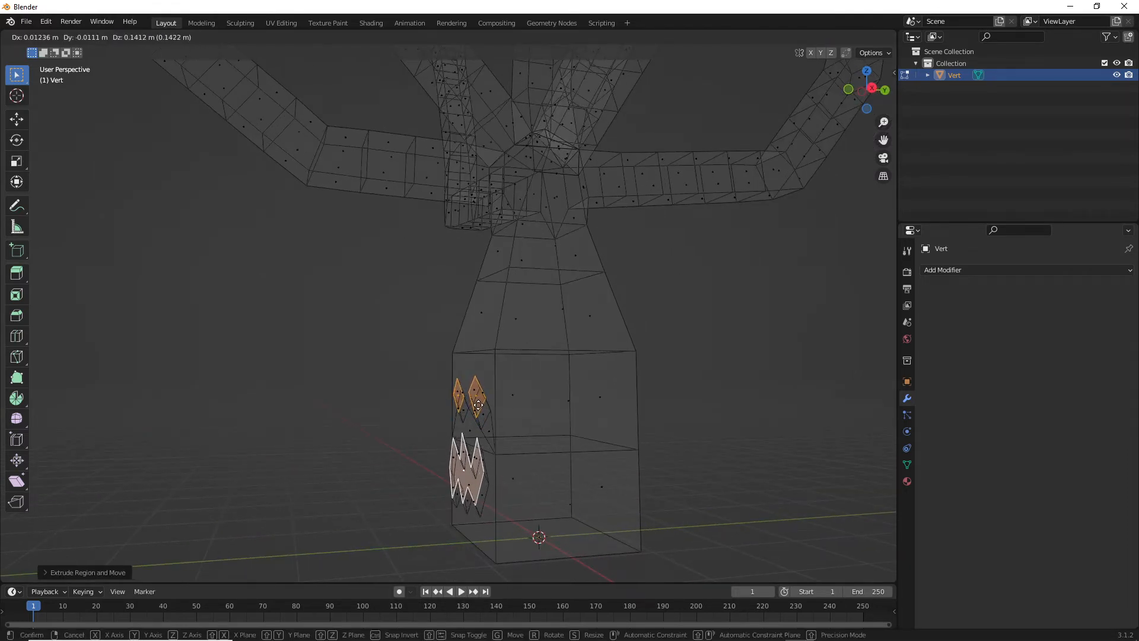
left_click(480, 404)
middle_click_drag(480, 405, 643, 425)
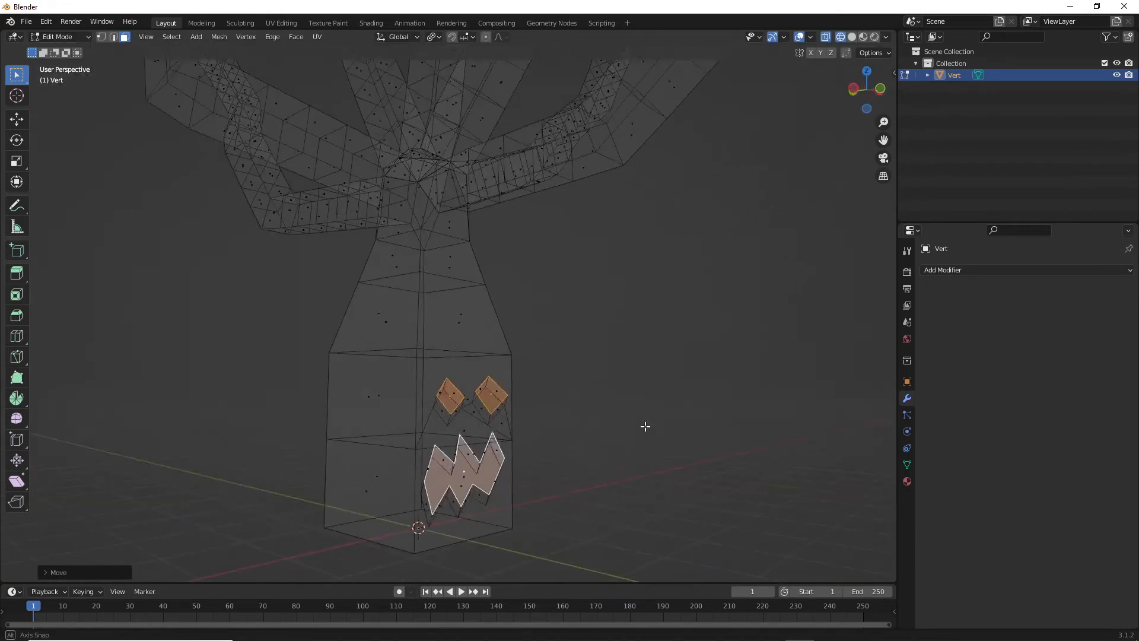
key("g")
left_click(505, 452)
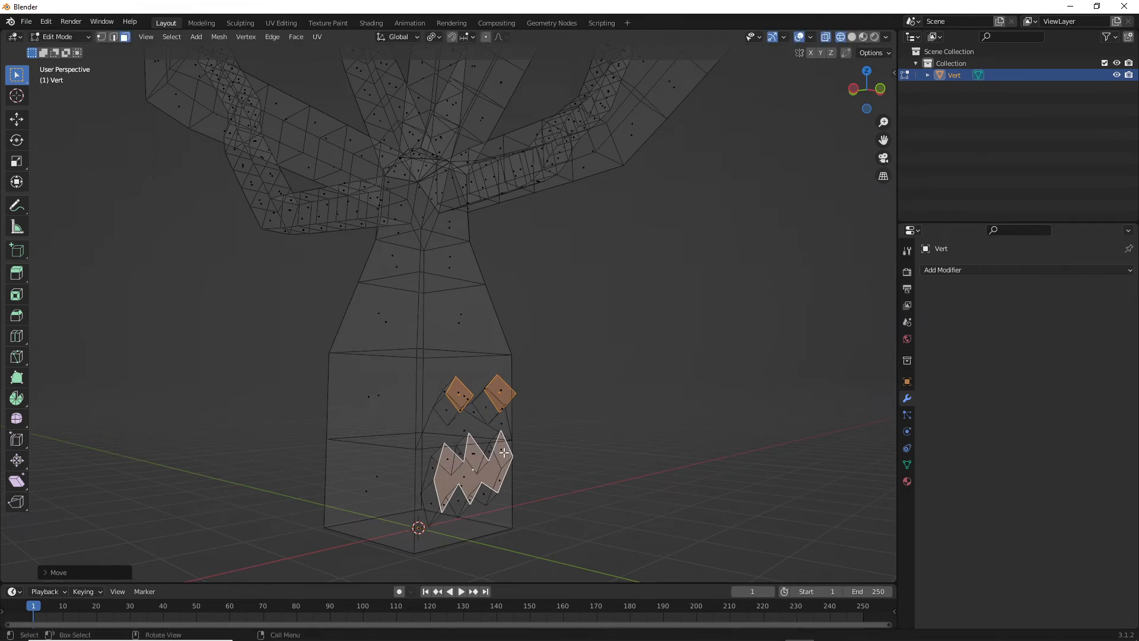
Step: Deselect the faces and examine the carved face and whole tree in solid shading from the front
middle_click_drag(505, 452, 608, 317)
left_click(416, 432)
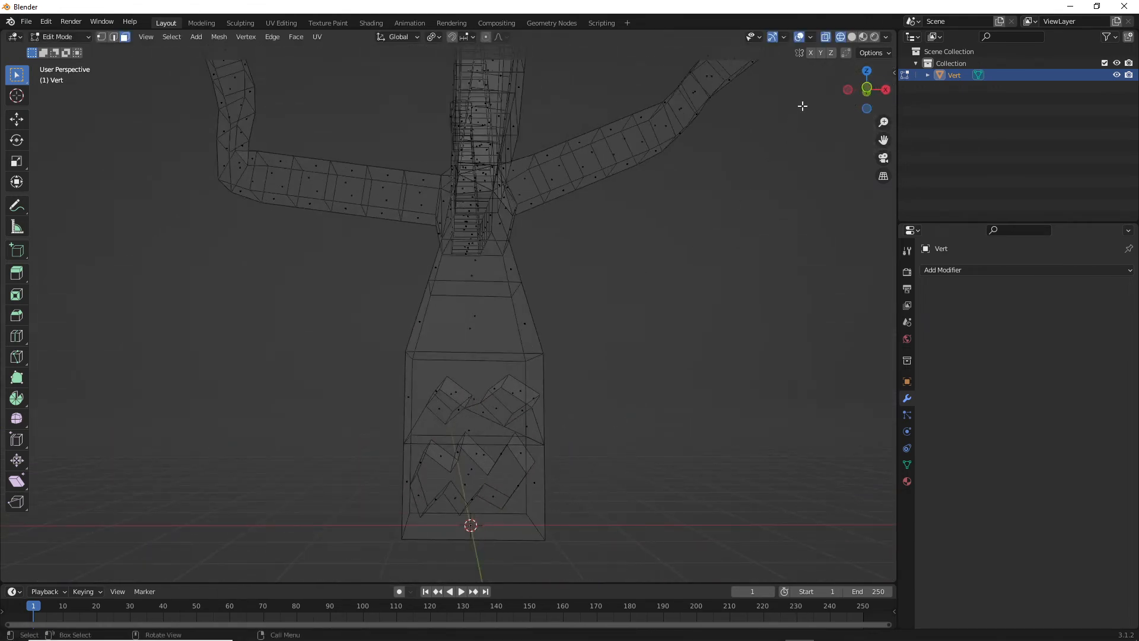
left_click(852, 37)
mouse_move(561, 457)
middle_mouse_down()
mouse_move(597, 438)
mouse_move(702, 424)
mouse_move(549, 465)
mouse_move(550, 444)
mouse_move(554, 452)
middle_mouse_up()
key("KP_1")
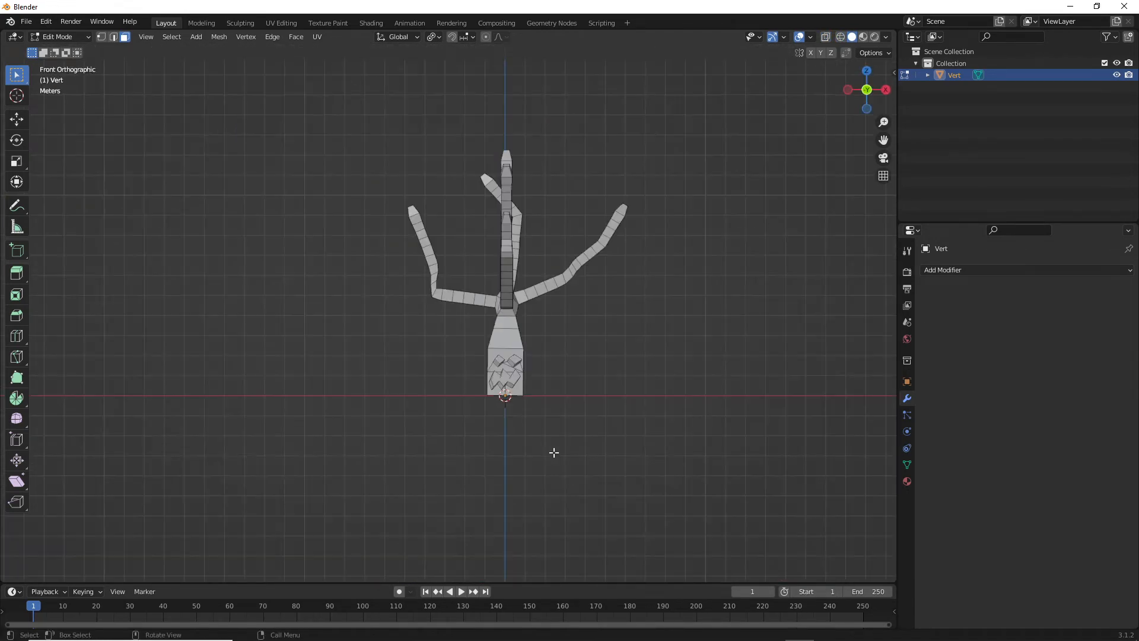
scroll(593, 336, "up", 4)
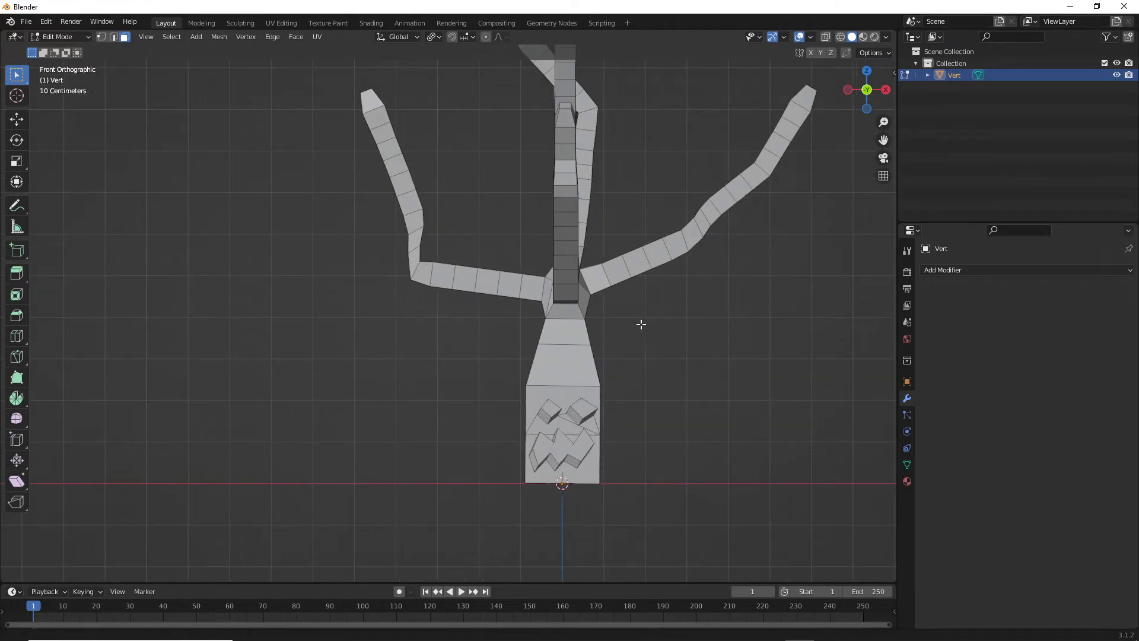
middle_click_drag(641, 323, 554, 376, "shift")
scroll(569, 351, "down", 2)
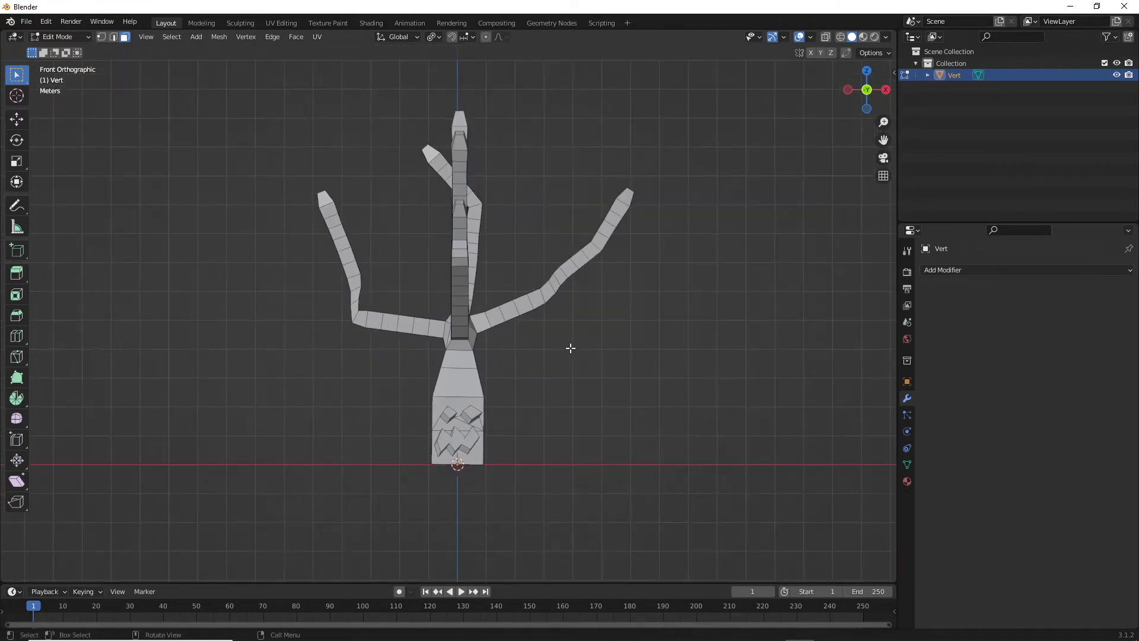
scroll(571, 348, "up", 1)
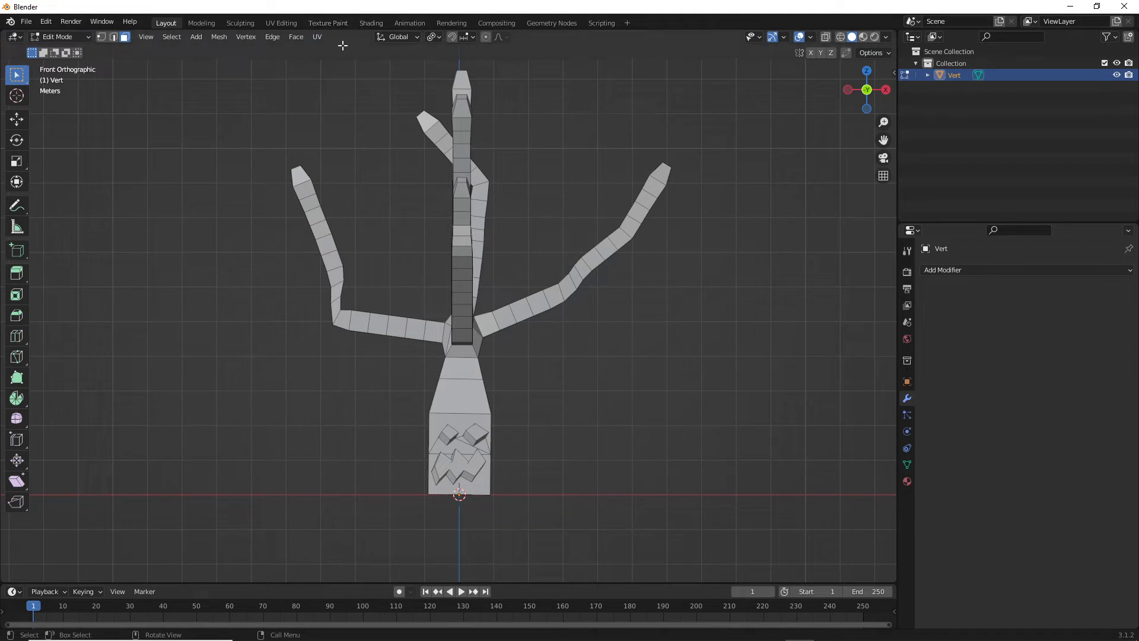
left_click(370, 23)
scroll(590, 282, "down", 3)
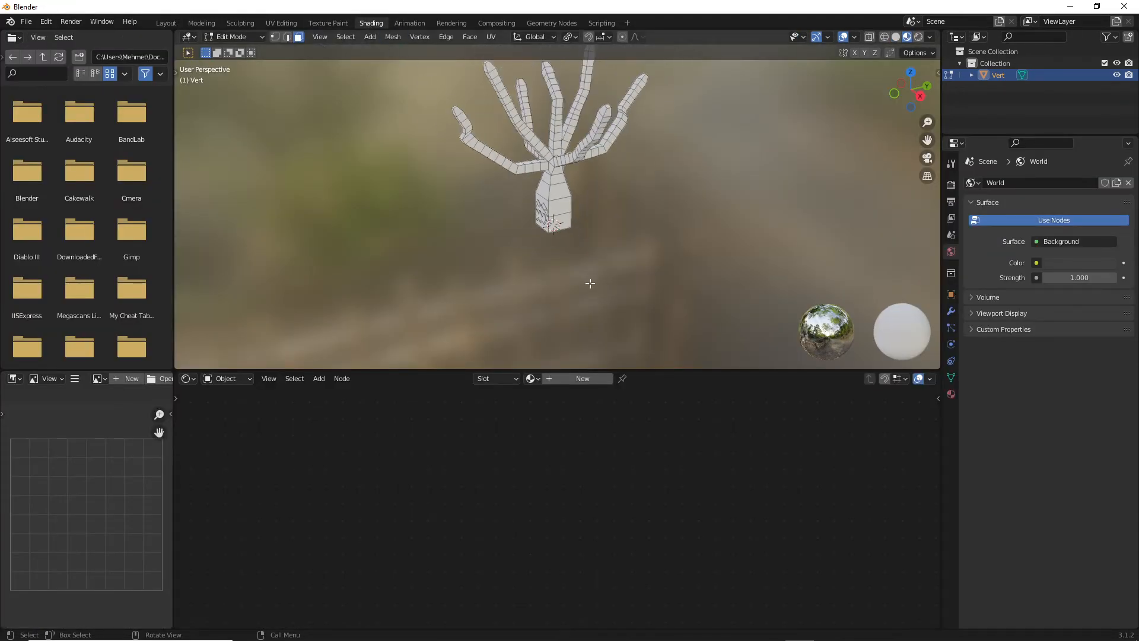
left_click(165, 23)
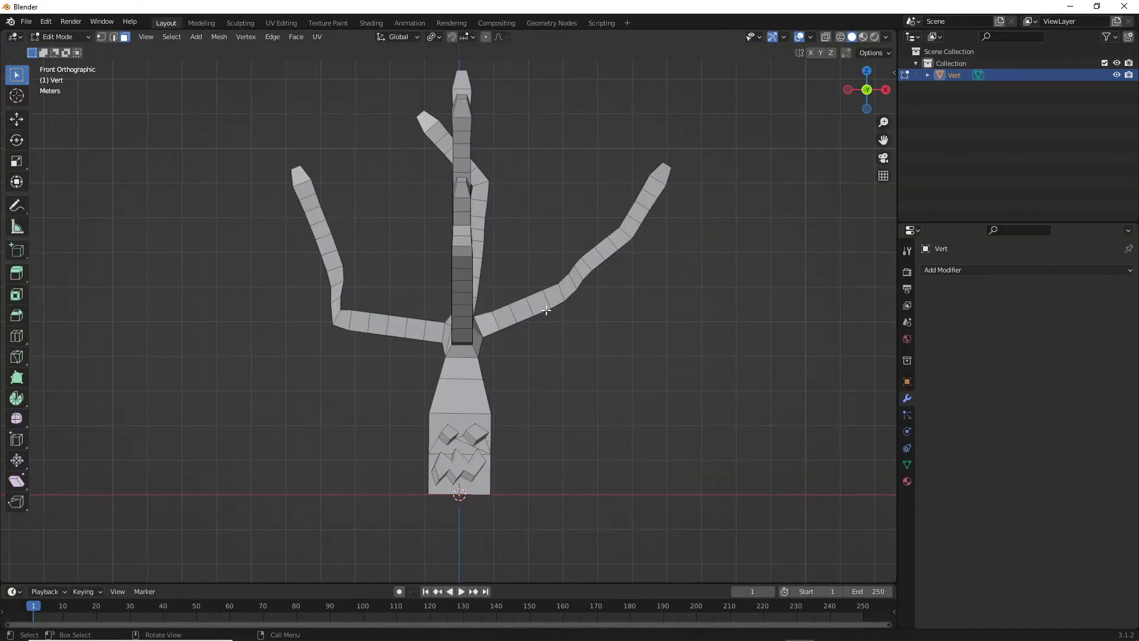
Step: Select the entire tree mesh, return to Object Mode and bring the tree into view in the Shading workspace
left_click(458, 389)
key("a")
key("Tab")
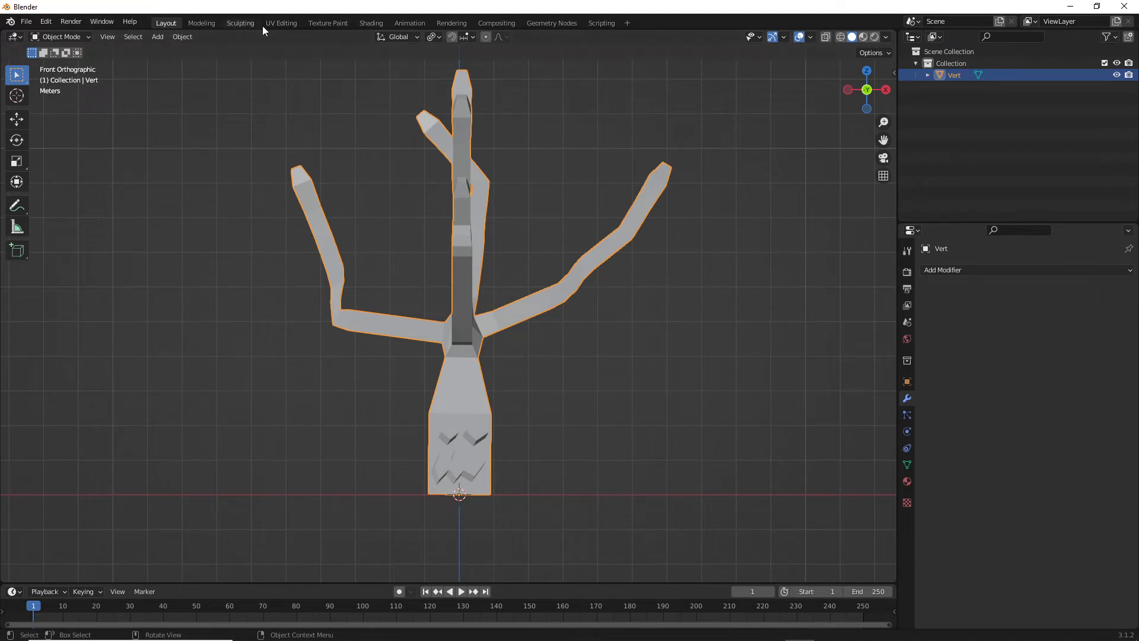
left_click(371, 23)
scroll(559, 230, "up", 5)
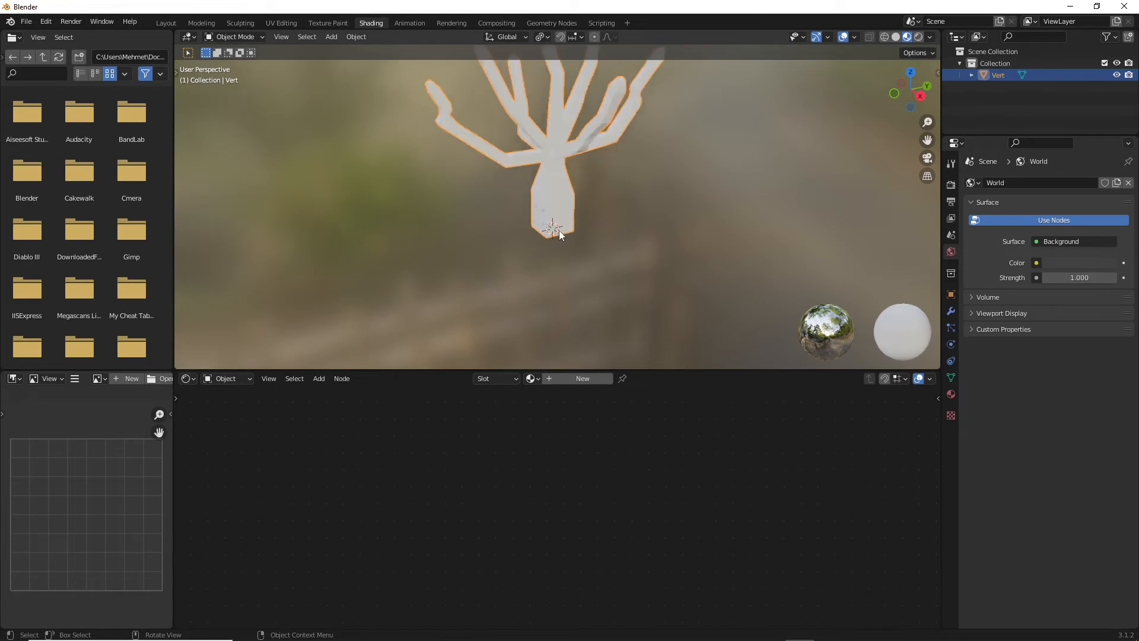
middle_click_drag(567, 152, 563, 261)
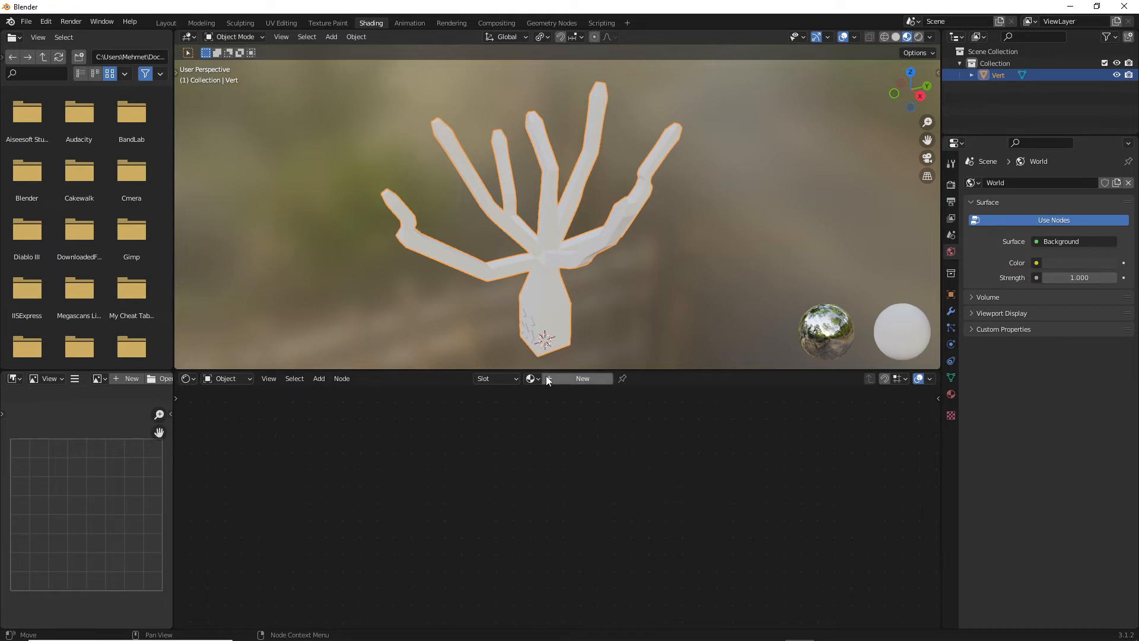
Step: Create a new material for the tree and enlarge the node editor area
left_click(588, 379)
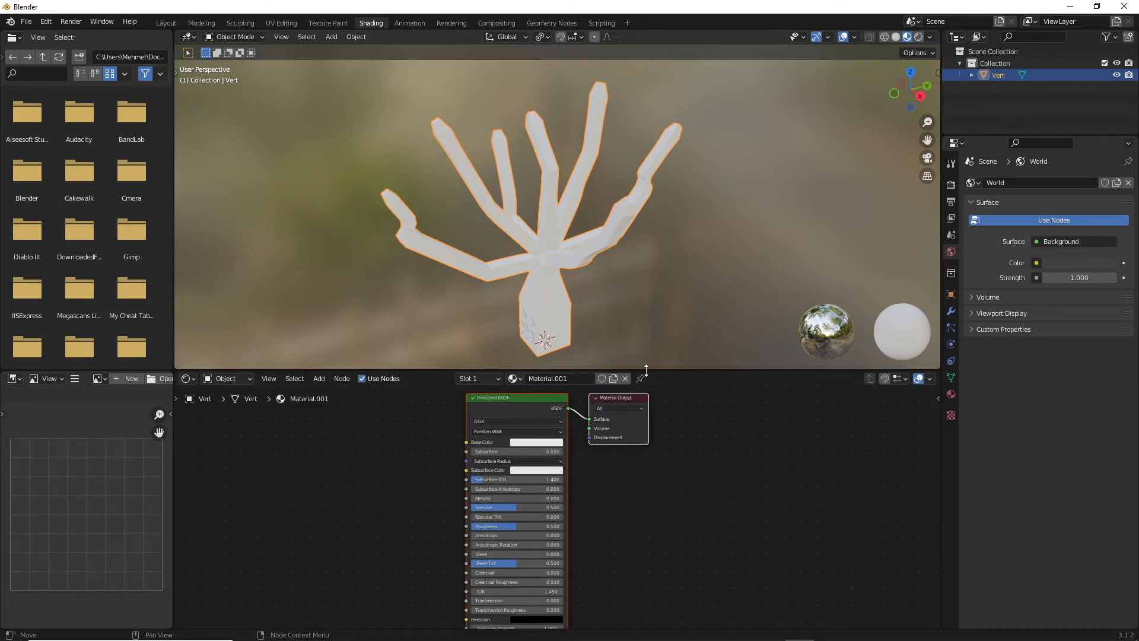
left_click_drag(647, 371, 648, 353)
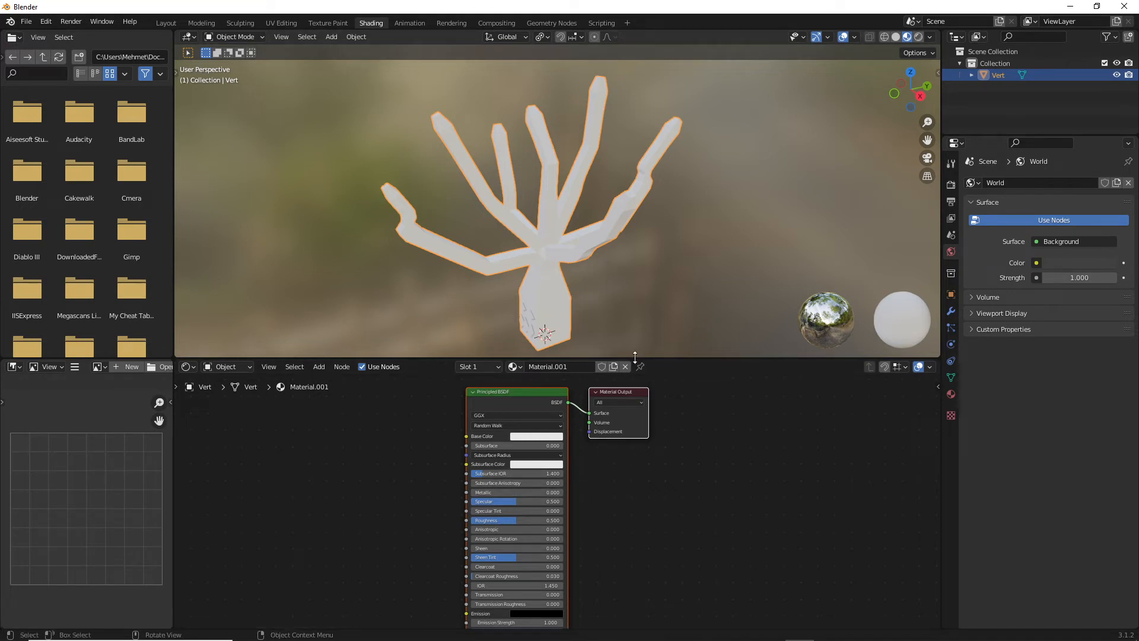
left_click_drag(635, 357, 635, 348)
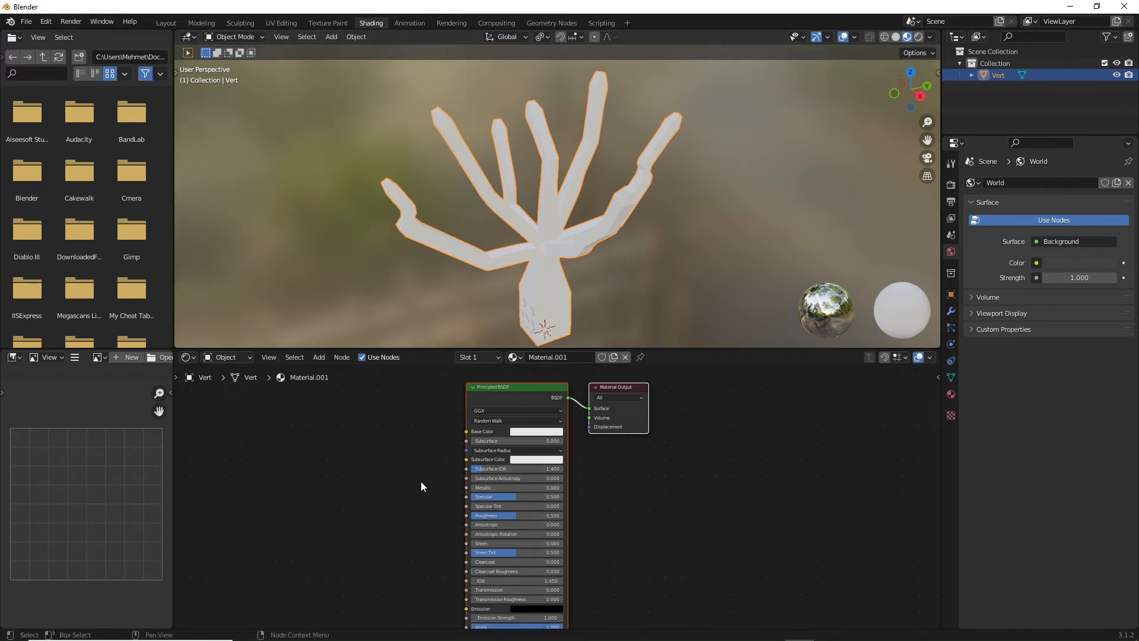
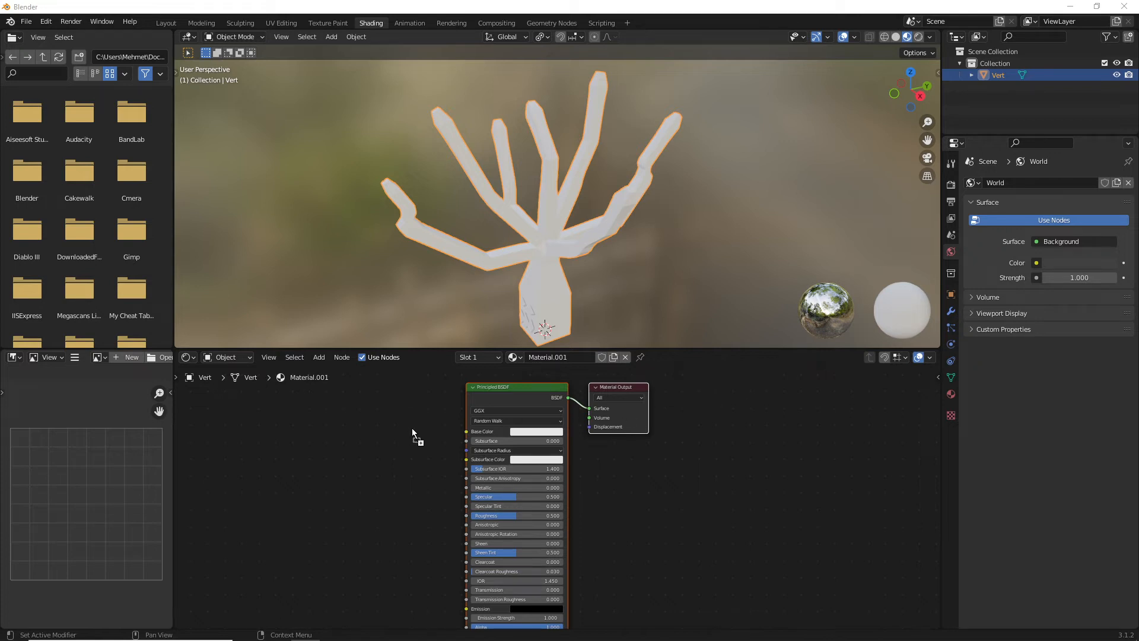
Step: Add DefaultPalletteScreenshot.PNG as an image texture node and connect its Color output to the Principled BSDF's Base Color
left_click_drag(286, 444, 287, 445)
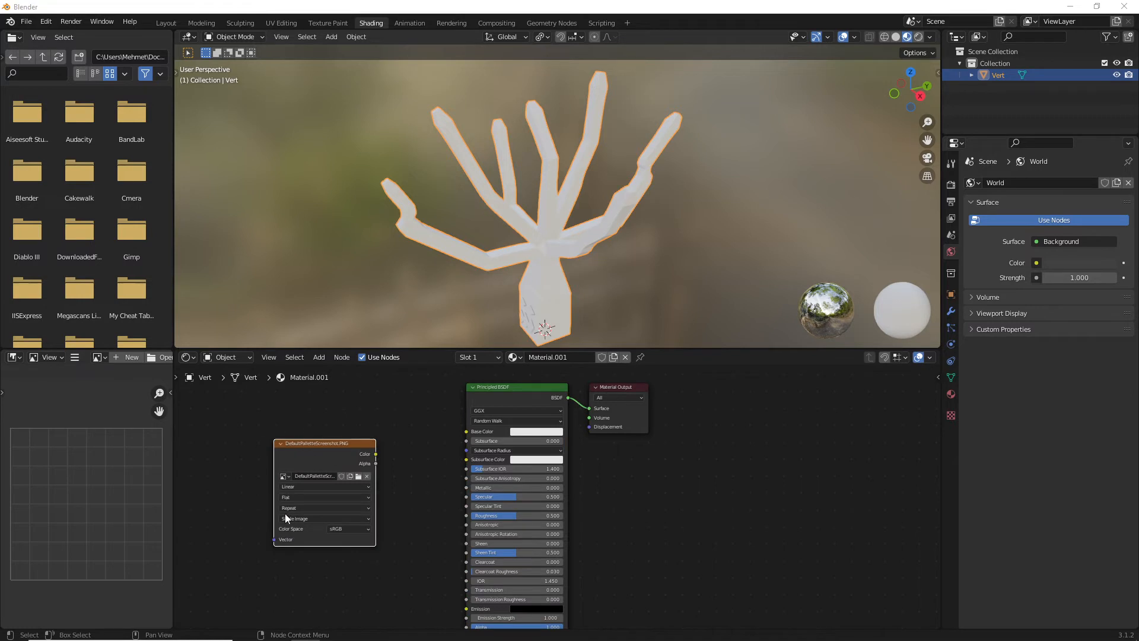
scroll(304, 470, "up", 1)
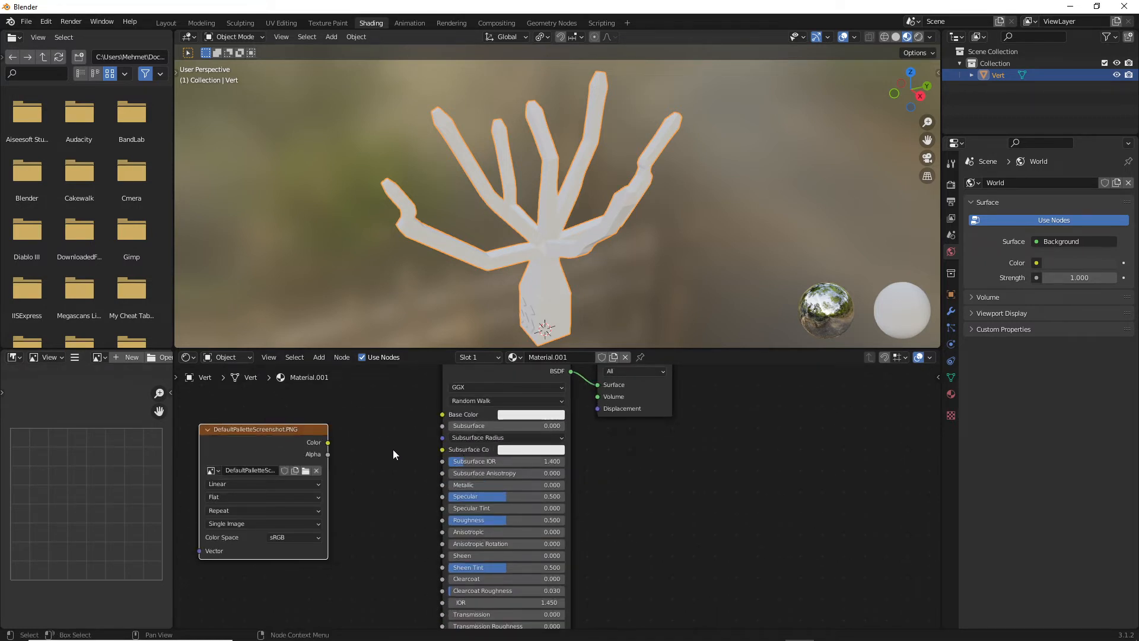
scroll(393, 450, "down", 1)
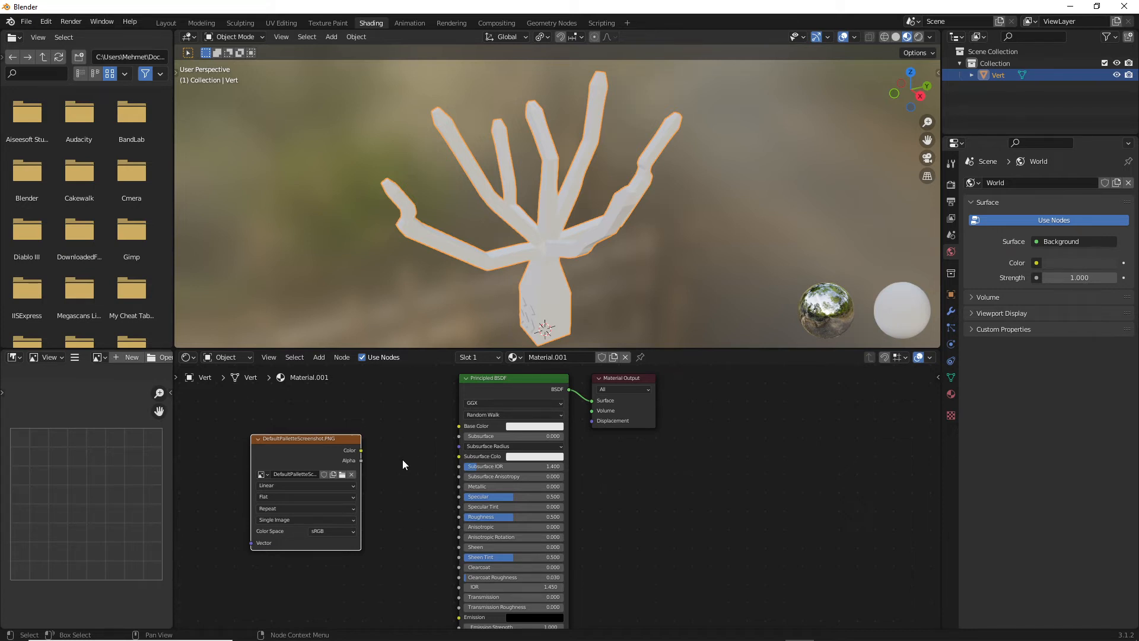
scroll(361, 452, "up", 4)
scroll(366, 455, "down", 4)
scroll(368, 454, "down", 1)
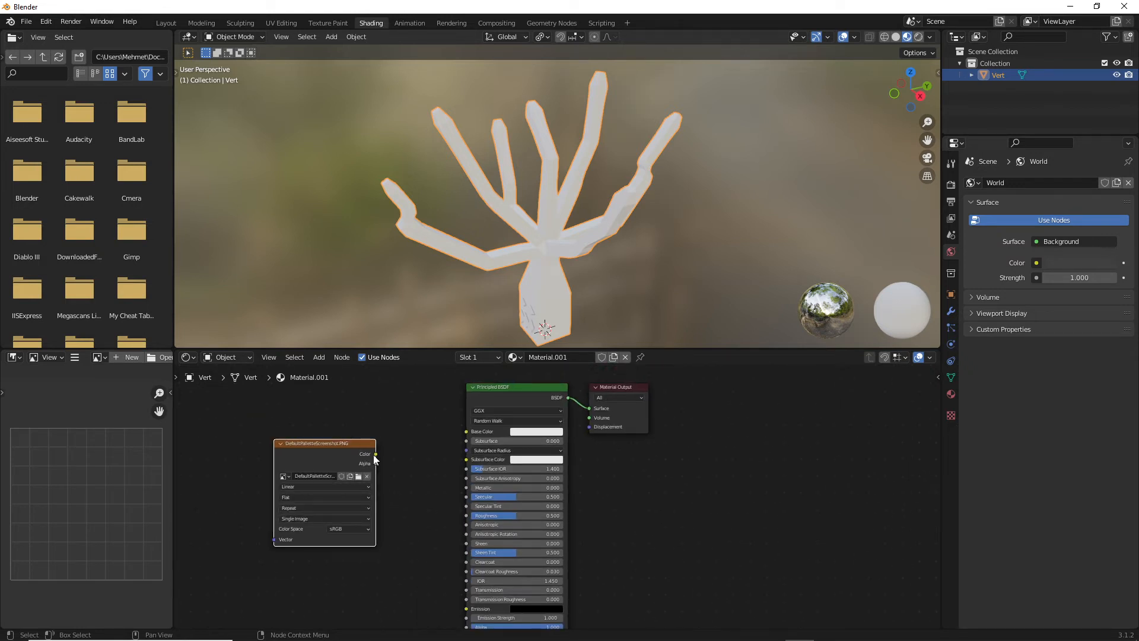
left_click_drag(377, 454, 467, 433)
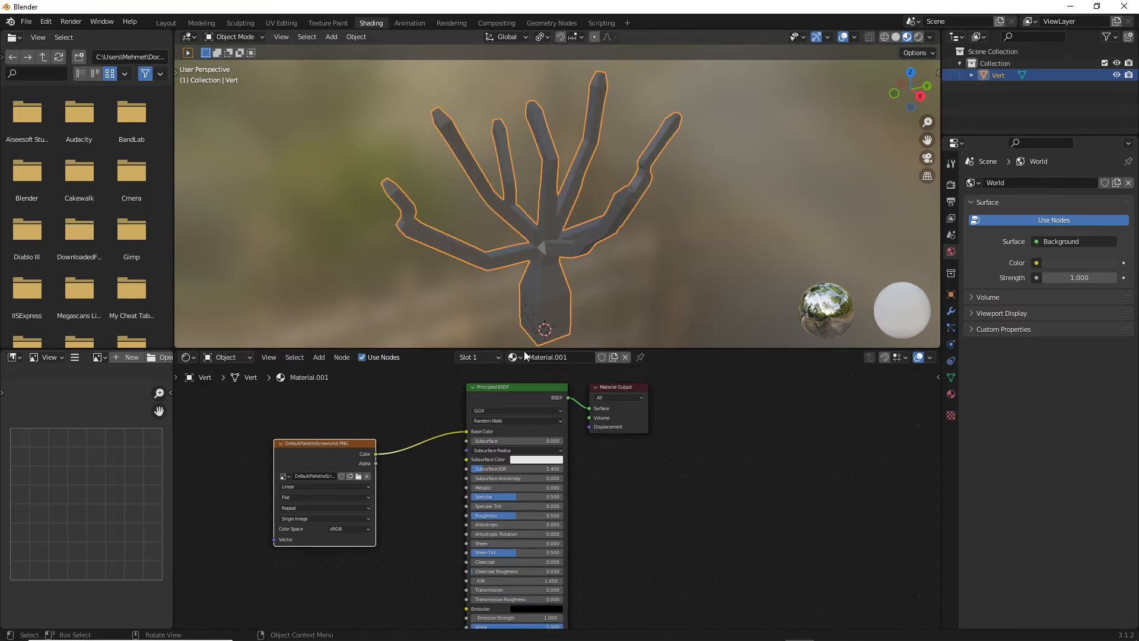
scroll(529, 205, "down", 3)
scroll(542, 214, "up", 4)
scroll(542, 215, "down", 1)
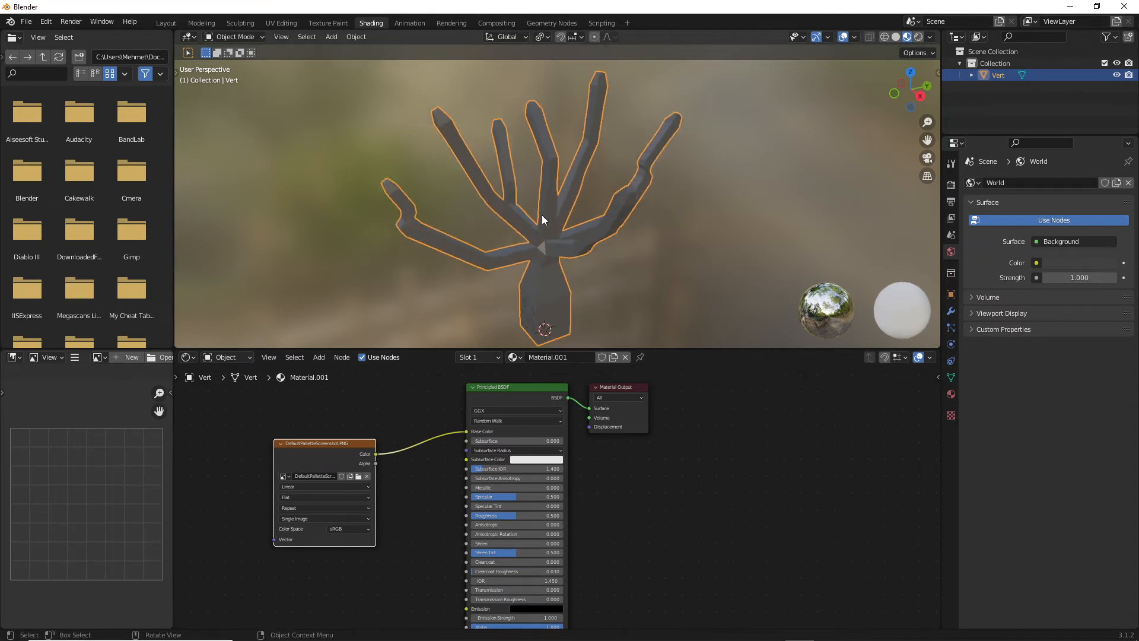
left_click(931, 37)
left_click(930, 38)
scroll(352, 503, "up", 1)
right_click(380, 416)
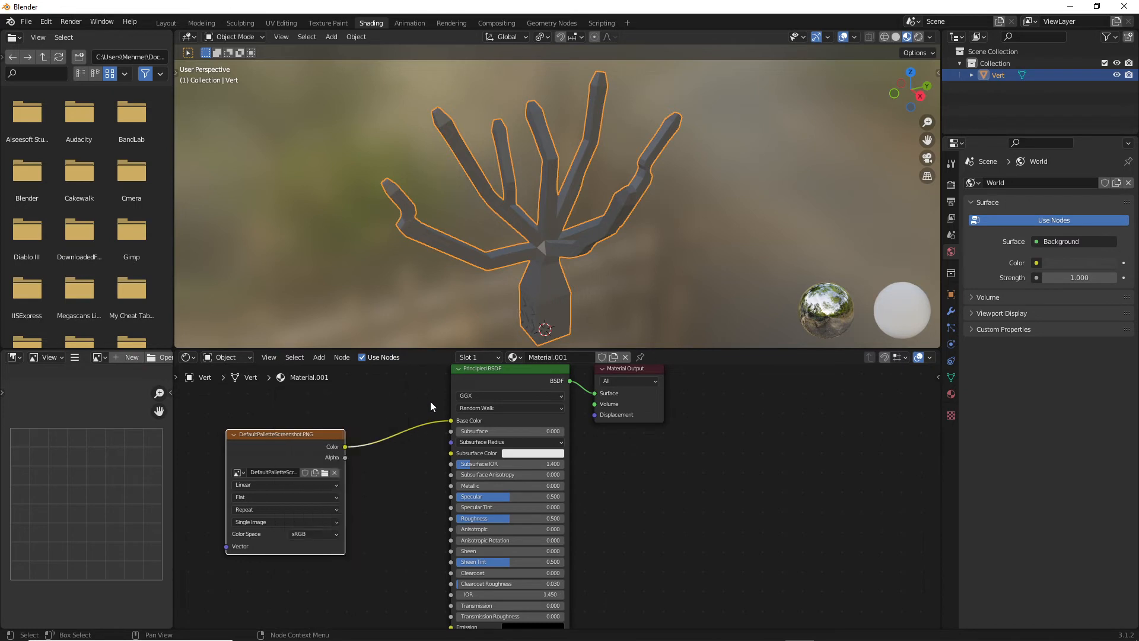
scroll(426, 428, "down", 1)
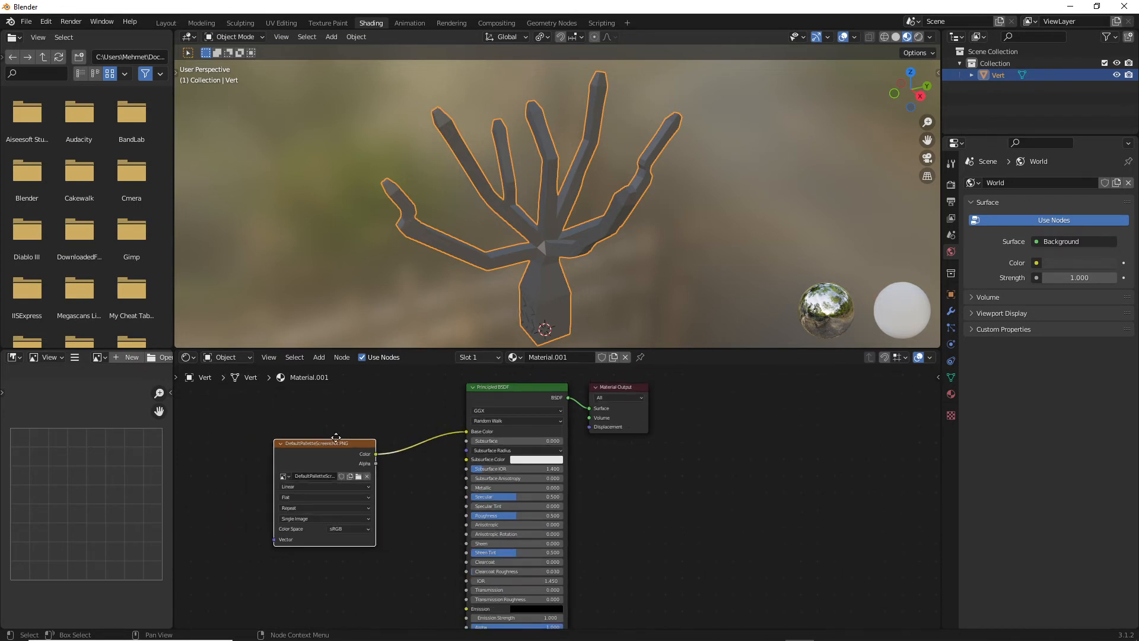
Step: Move the palette image texture node closer to the Principled BSDF and set its interpolation to Closest
left_click_drag(336, 438, 364, 418)
scroll(428, 434, "up", 1)
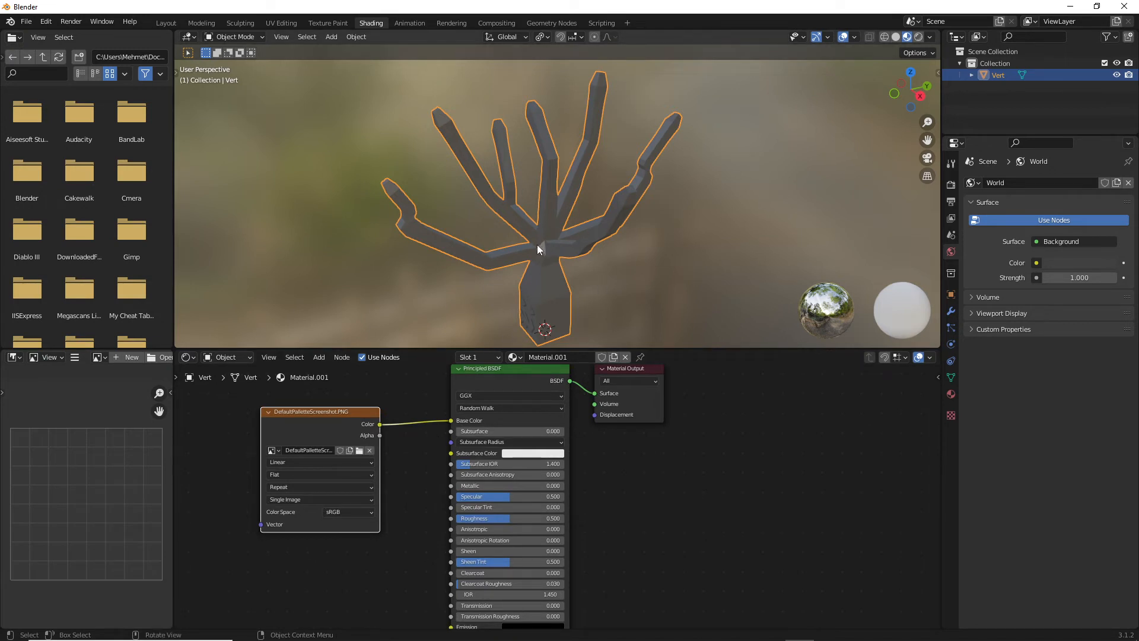
scroll(316, 506, "up", 1)
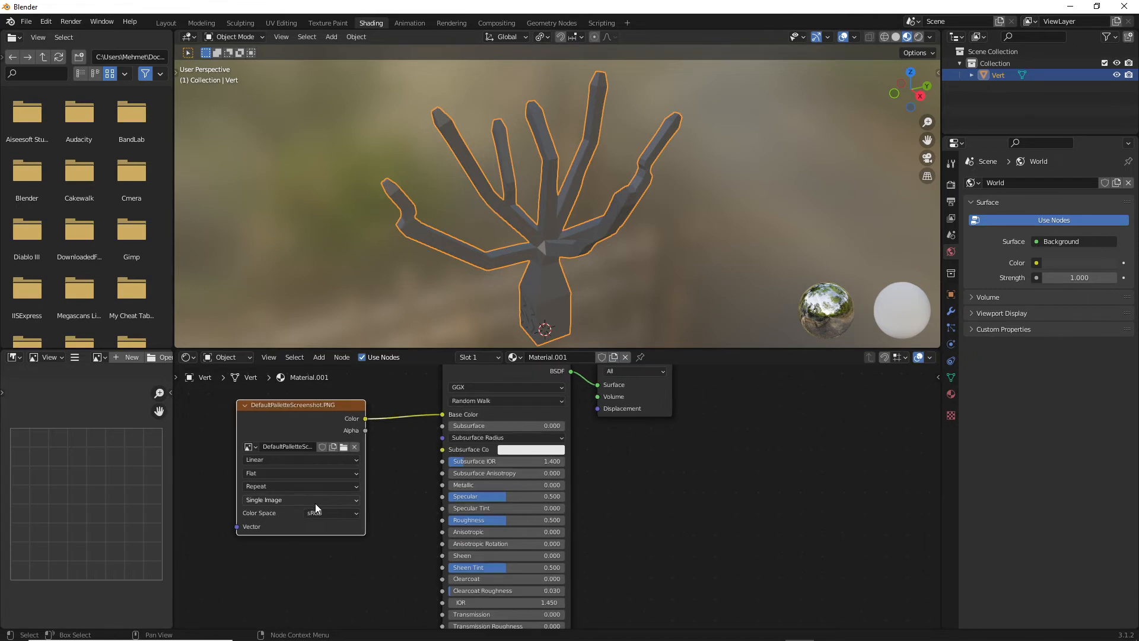
left_click(283, 460)
left_click(282, 485)
left_click(246, 547)
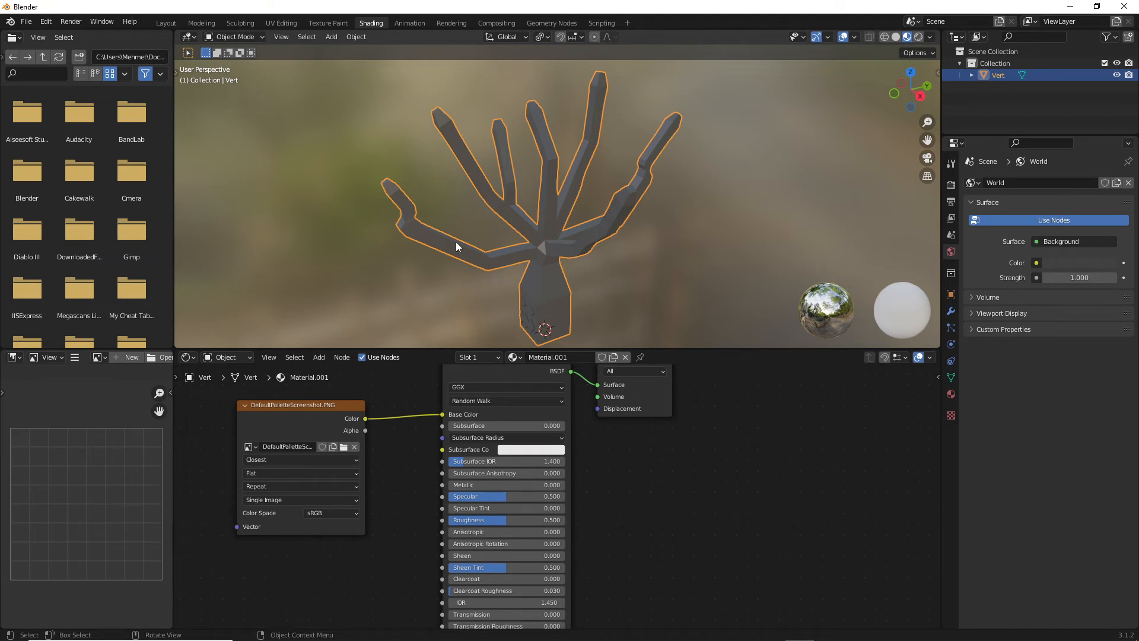
Step: Switch to the UV Editing workspace and widen the 3D viewport so the whole tree fits in view
left_click(280, 23)
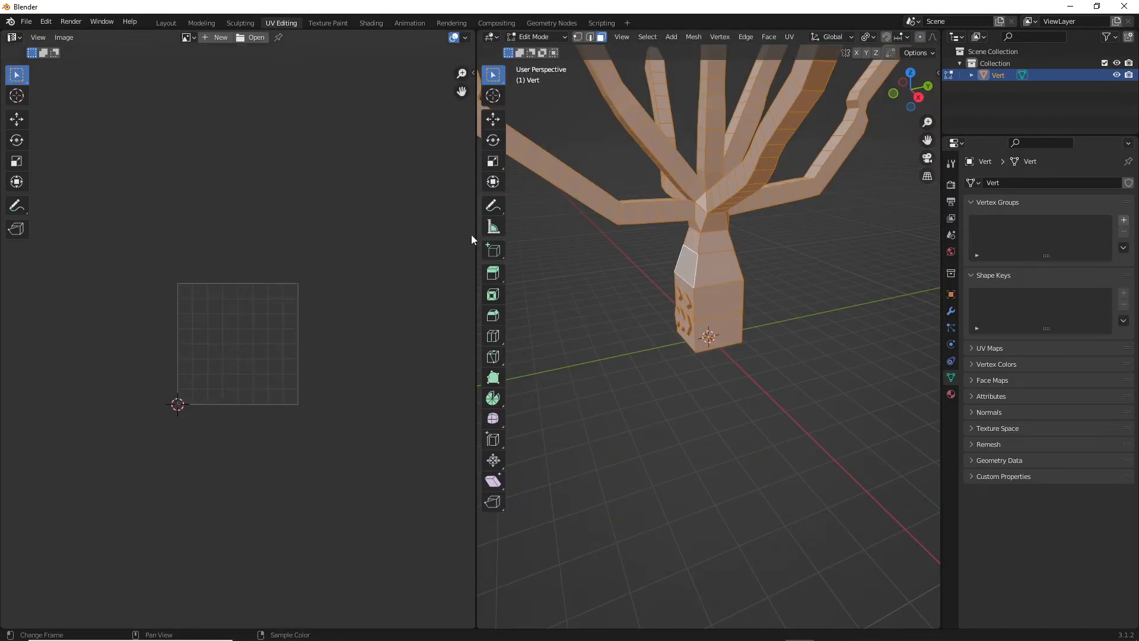
left_click_drag(477, 236, 375, 239)
scroll(621, 226, "down", 4)
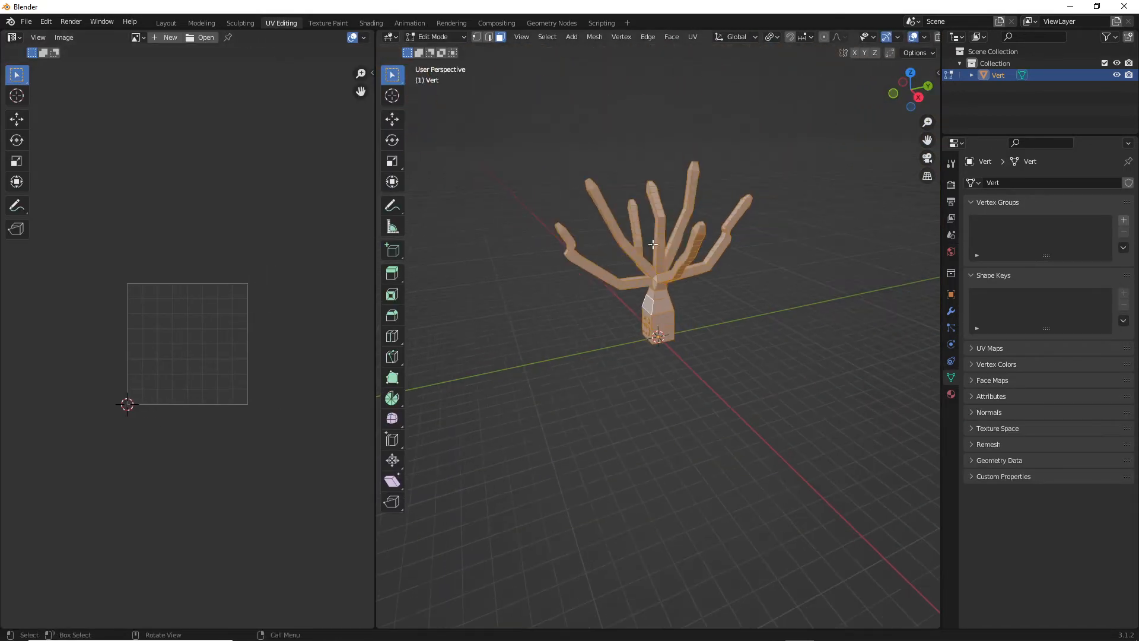
scroll(669, 198, "up", 4)
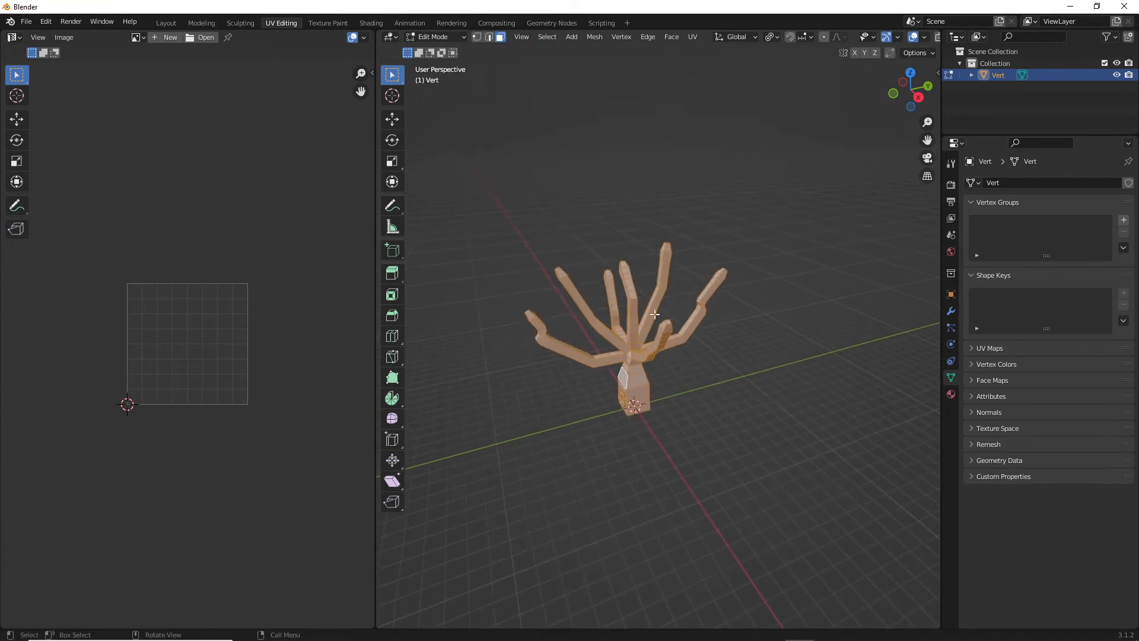
left_click_drag(376, 244, 333, 242)
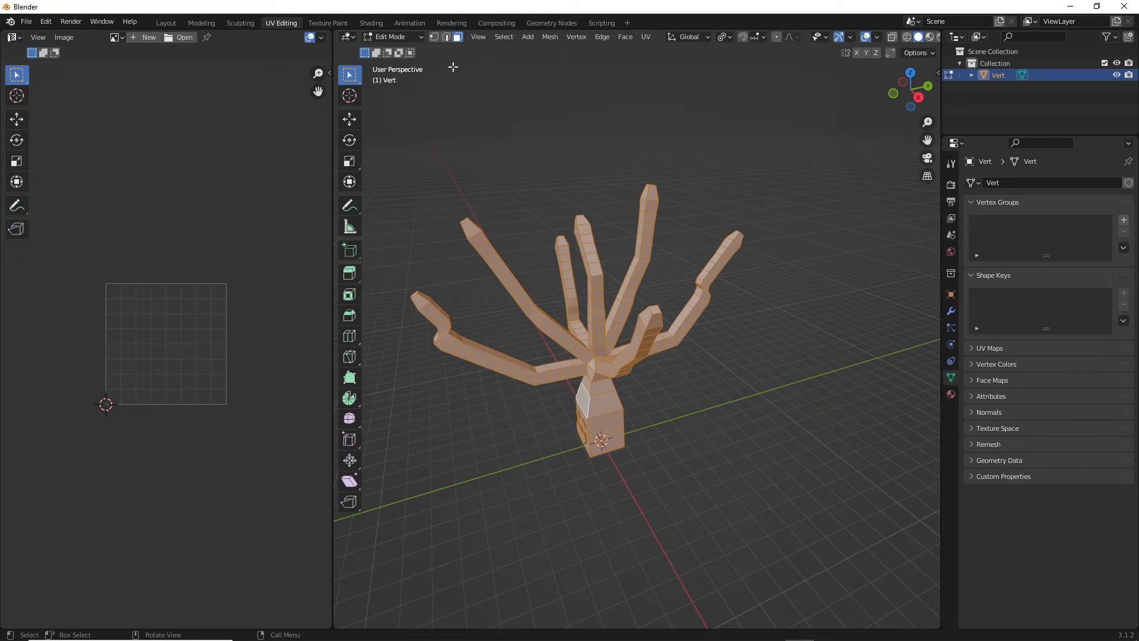
Step: Return the tree to Object Mode and set the solid viewport shading color to Texture
left_click(391, 37)
left_click(397, 51)
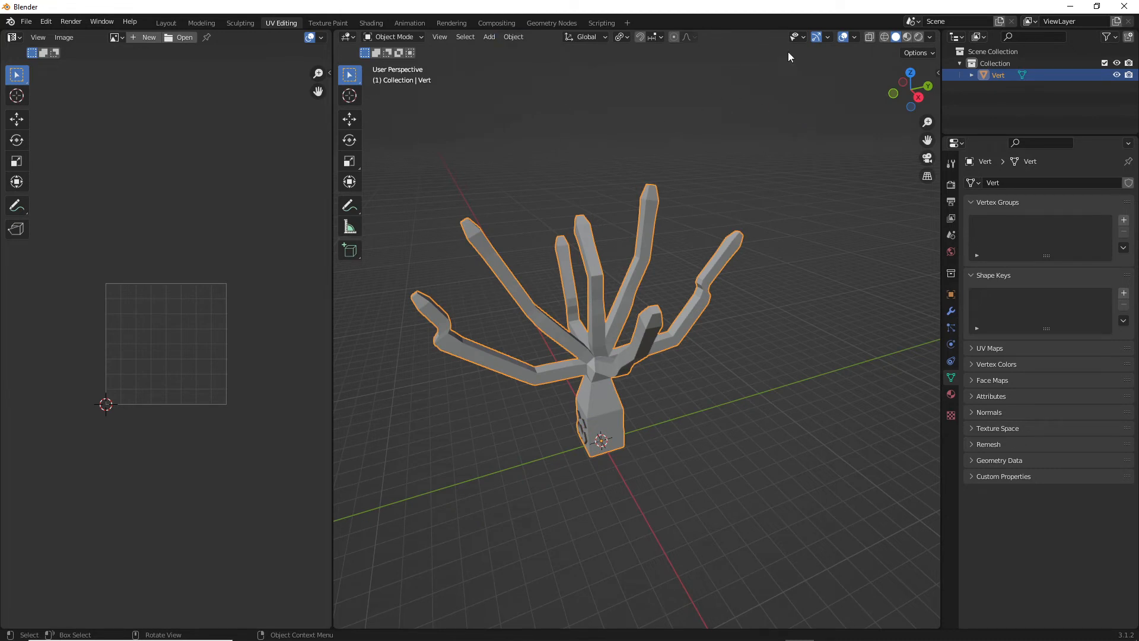
left_click(931, 38)
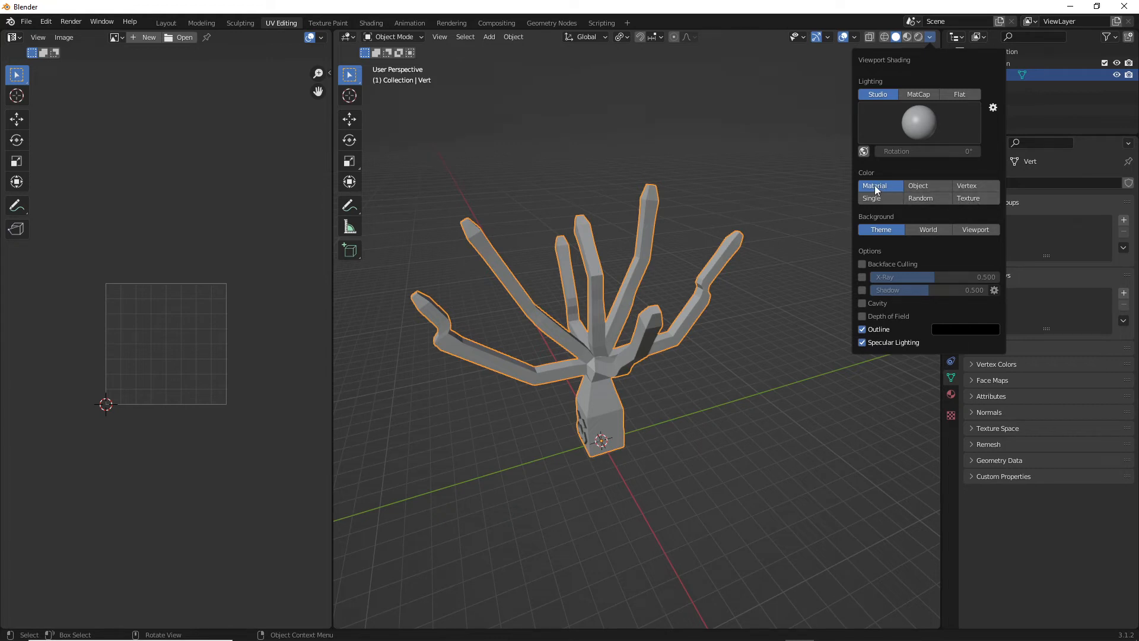
left_click(965, 199)
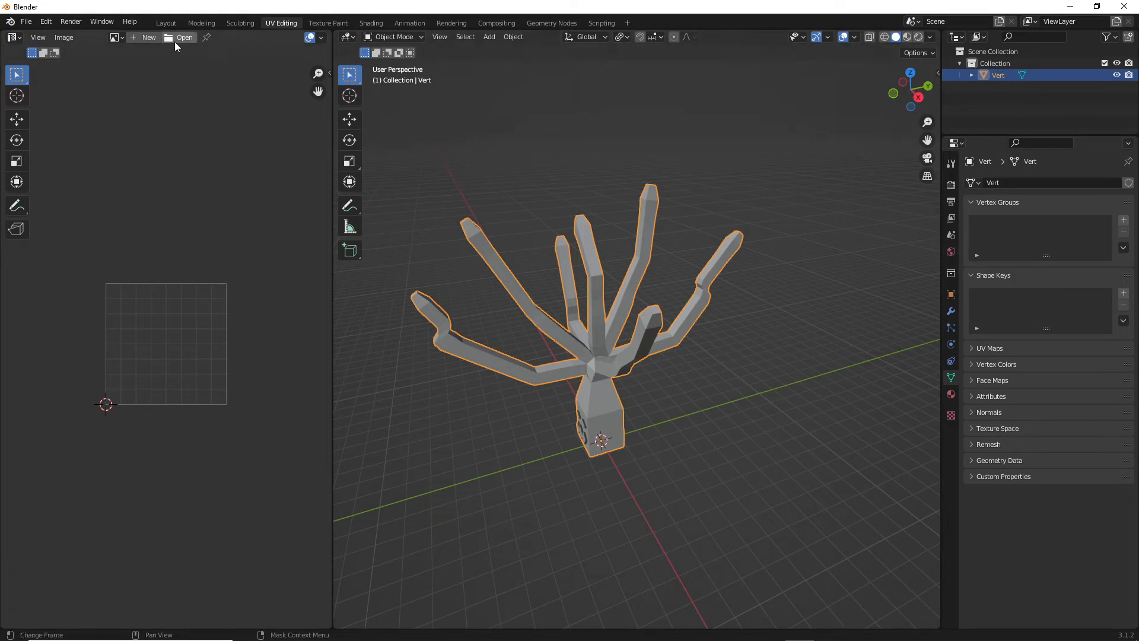
Step: Display the DefaultPalletteScreenshot.PNG palette image in the UV editor
left_click(120, 37)
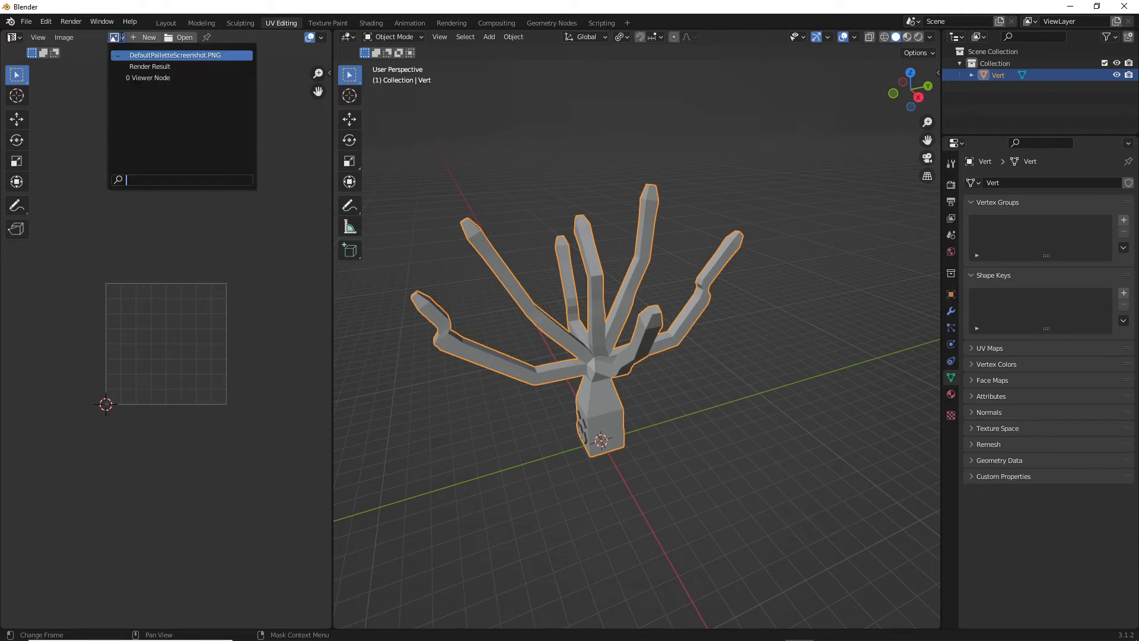
left_click(108, 57)
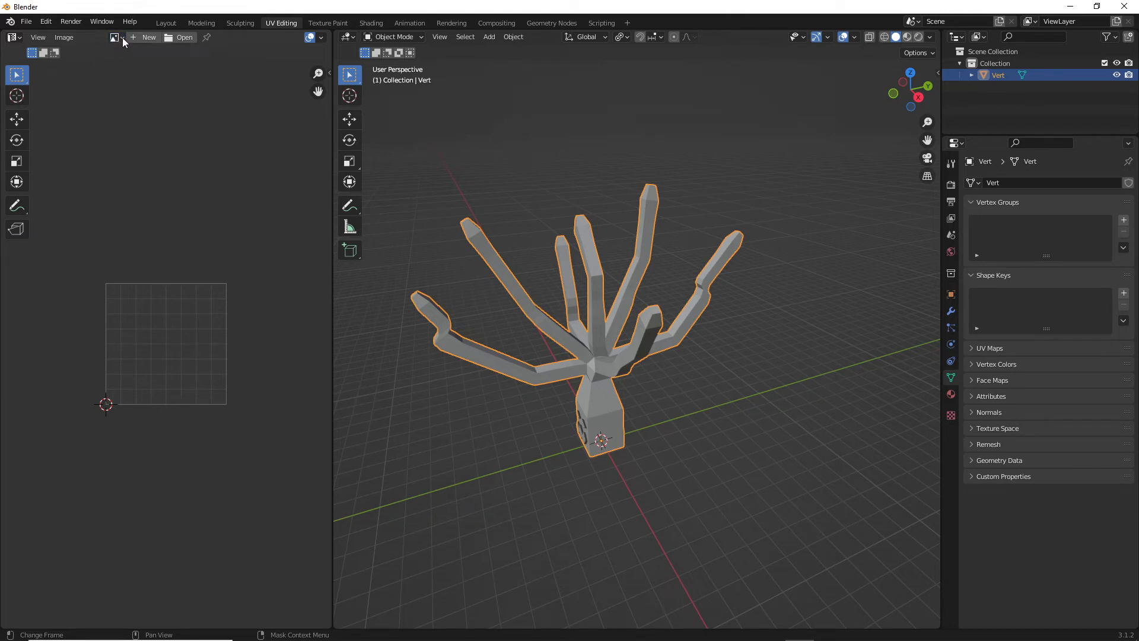
left_click(148, 38)
left_click(116, 37)
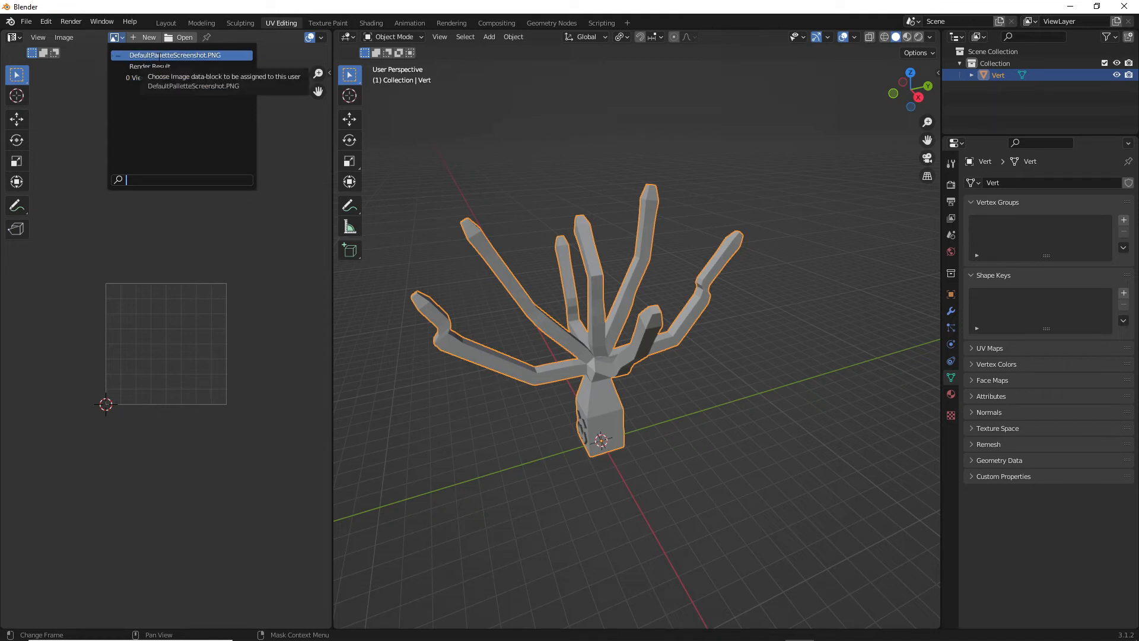
left_click(160, 55)
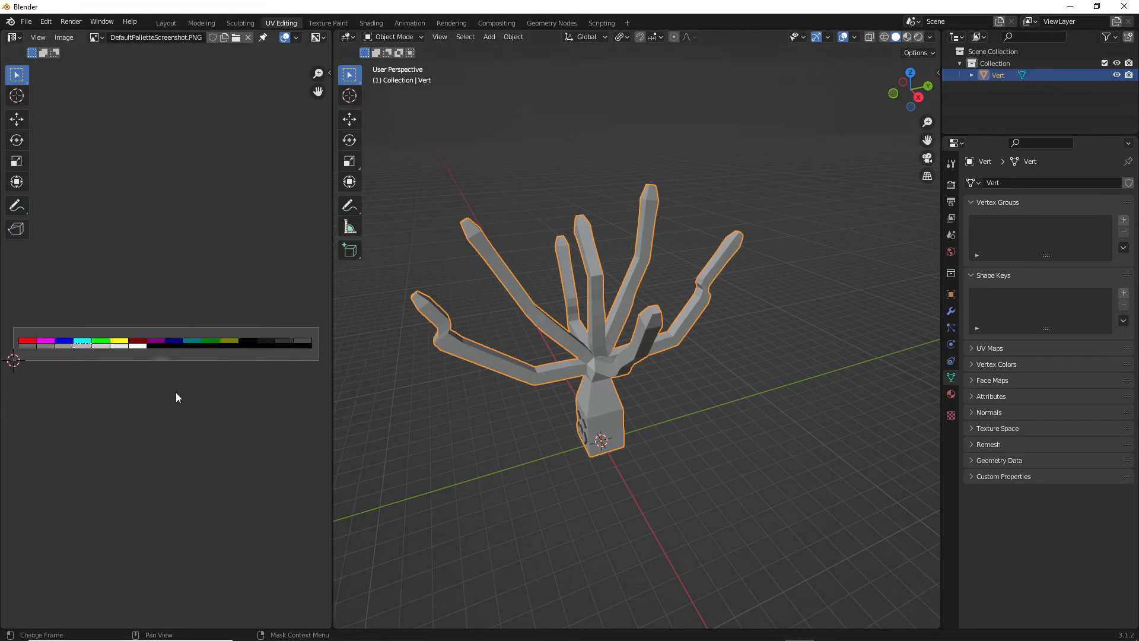
Step: Check the Shading and Sculpting workspaces, return to UV Editing with the tree in Edit Mode, and slightly widen the UV editor
left_click(370, 23)
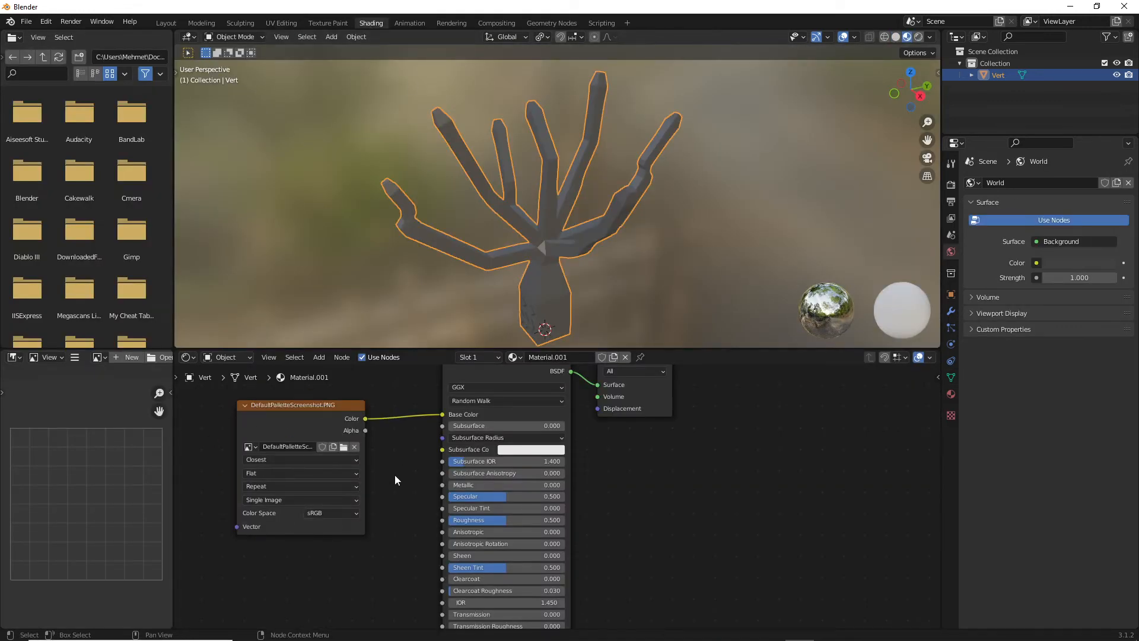
left_click(239, 24)
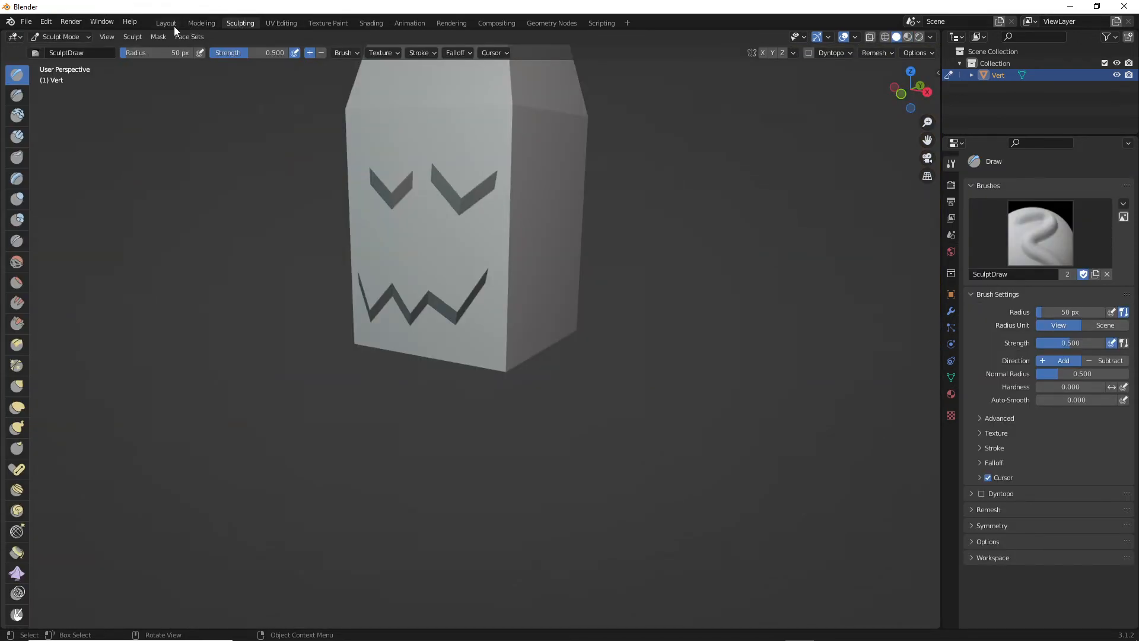
left_click(282, 23)
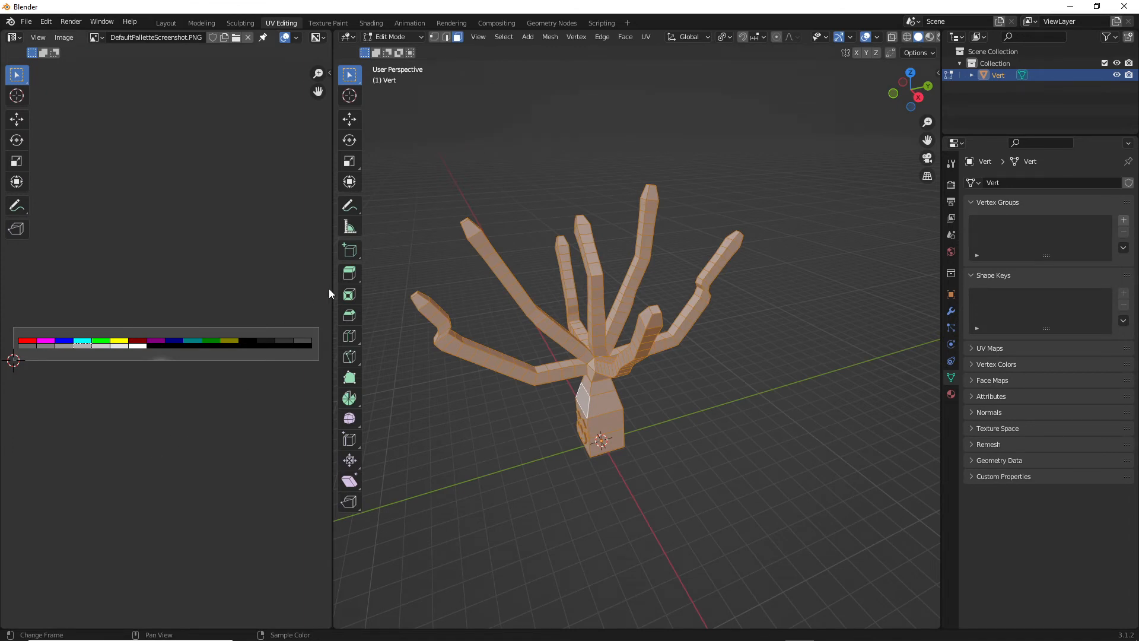
left_click_drag(332, 288, 352, 291)
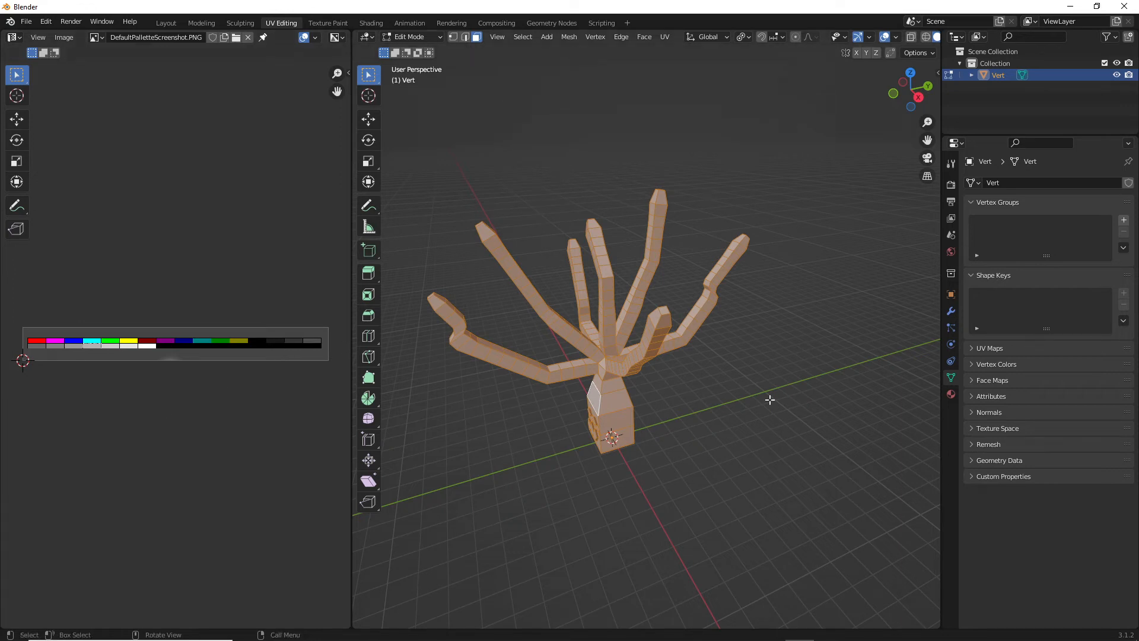
Step: Deselect the tree mesh and try to unwrap a single face on the middle branch
left_click(552, 195)
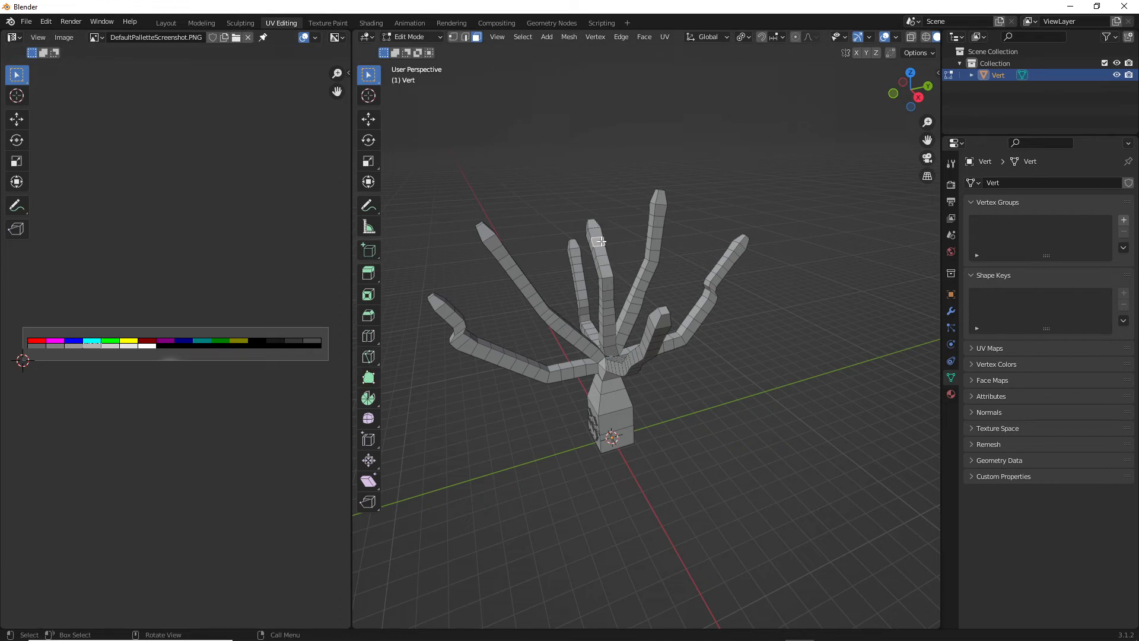
scroll(608, 281, "up", 5)
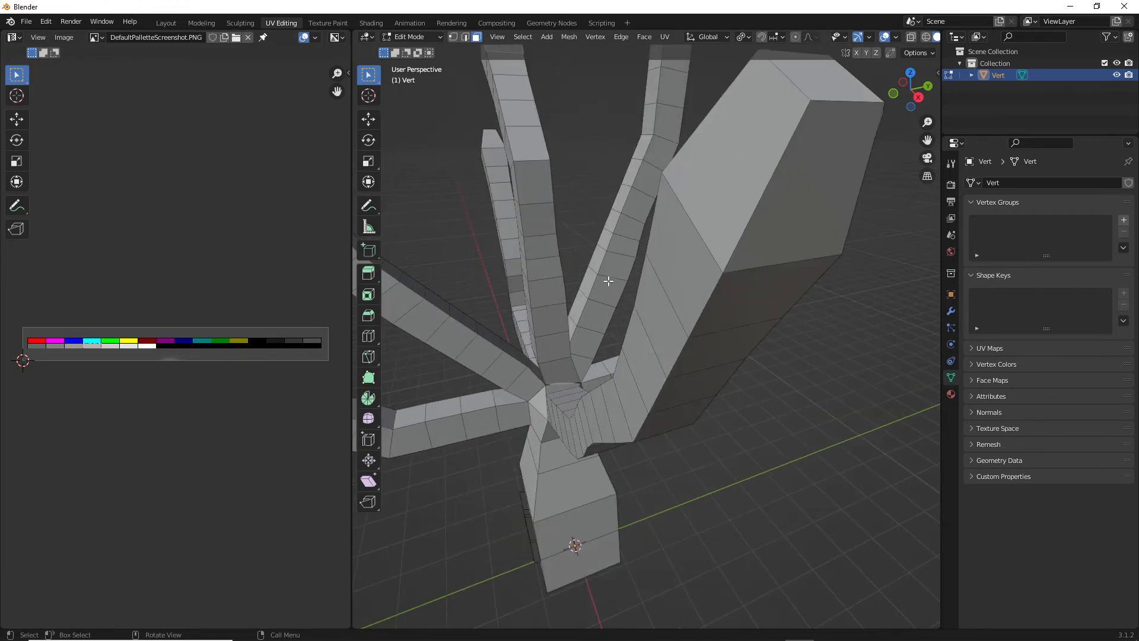
left_click(546, 292)
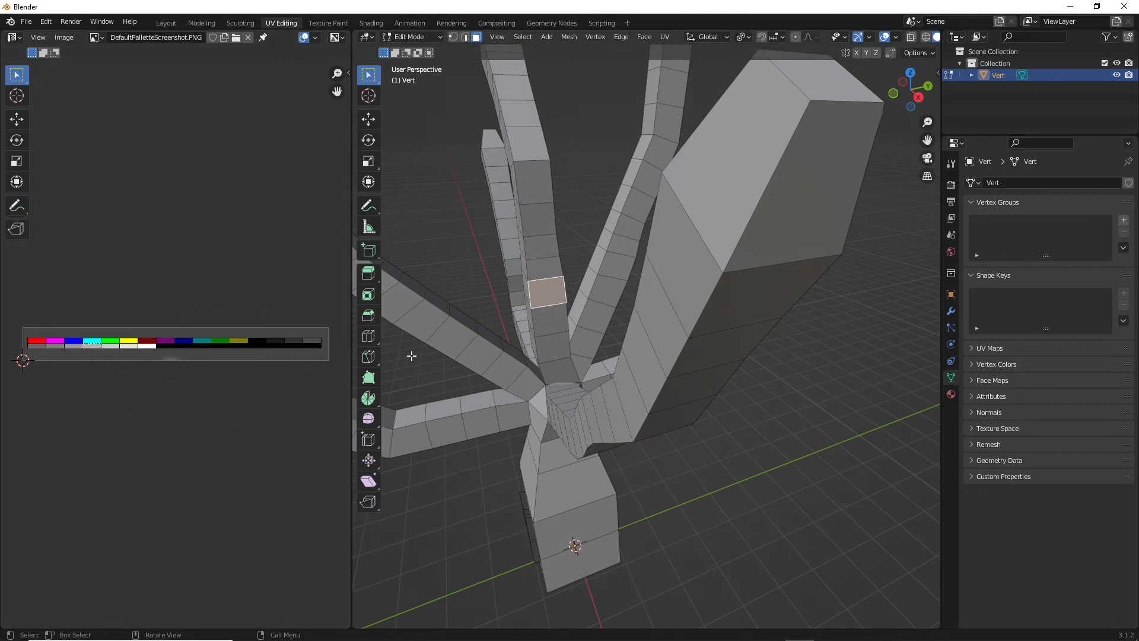
scroll(565, 236, "down", 8)
scroll(665, 336, "up", 2)
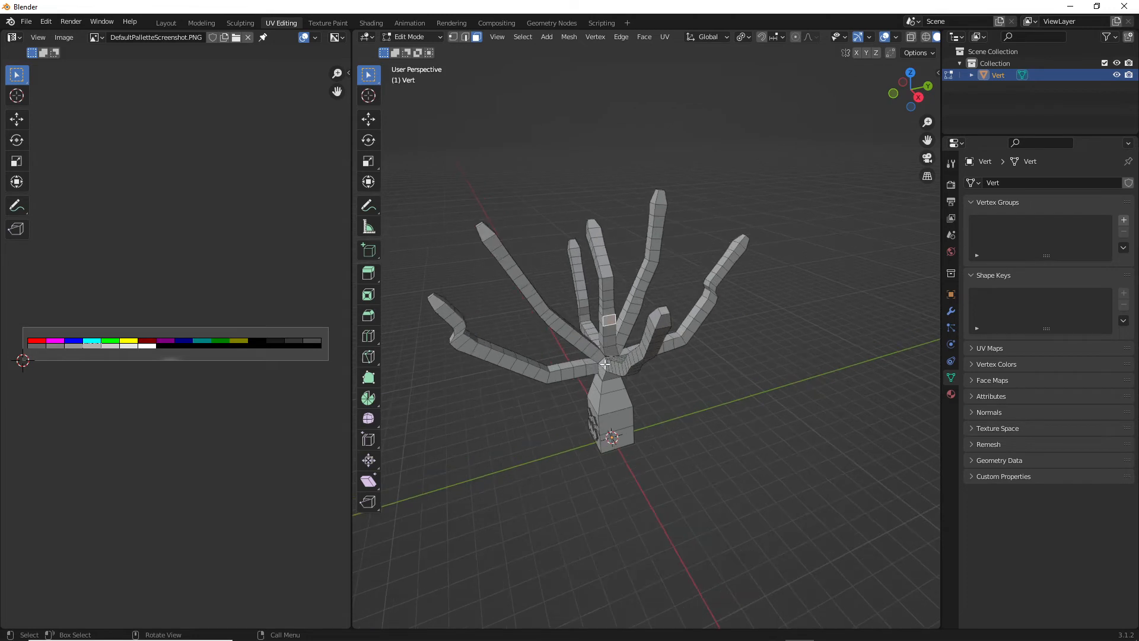
middle_click_drag(606, 339, 657, 372, "shift")
scroll(657, 372, "up", 1)
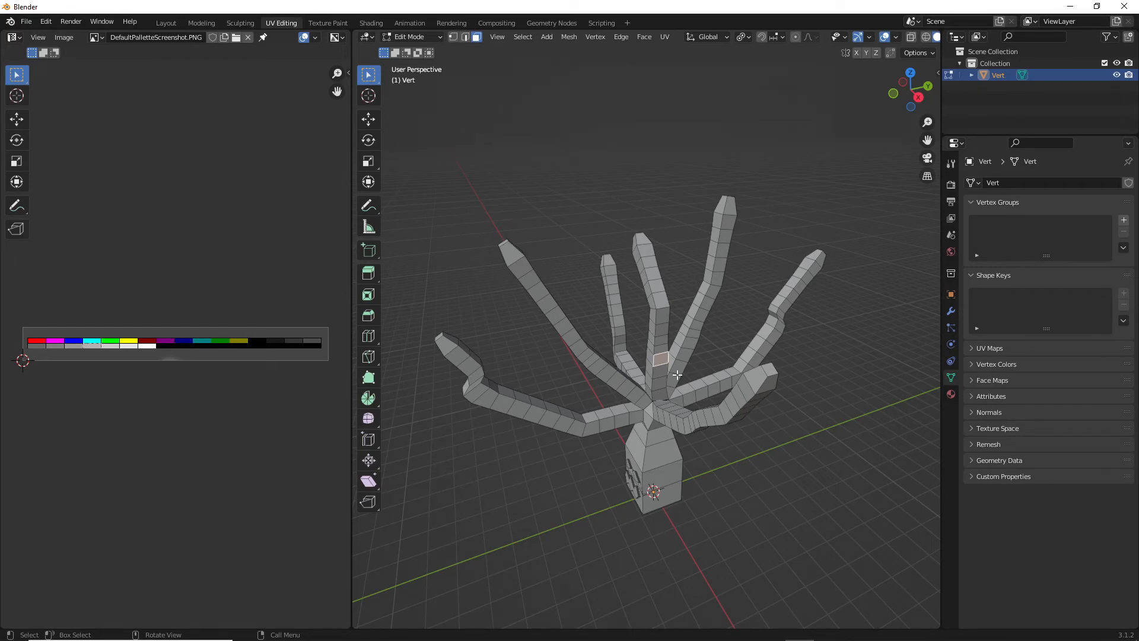
key("u")
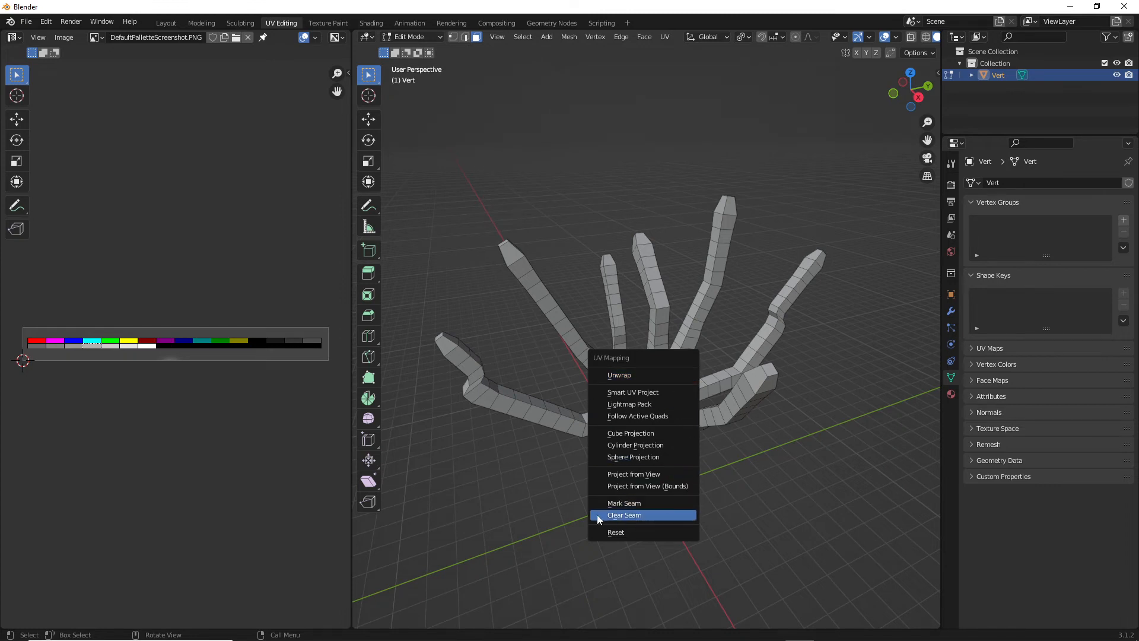
left_click(635, 376)
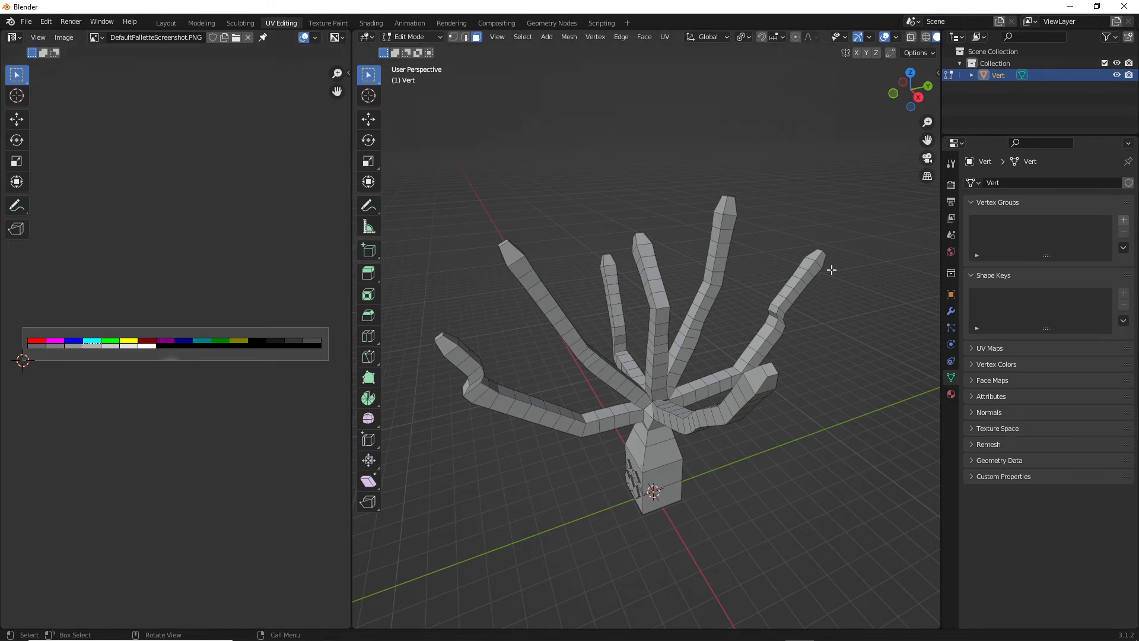
Step: Select all faces of the tree mesh and unwrap them with the standard Unwrap method
left_click(659, 363)
key("a")
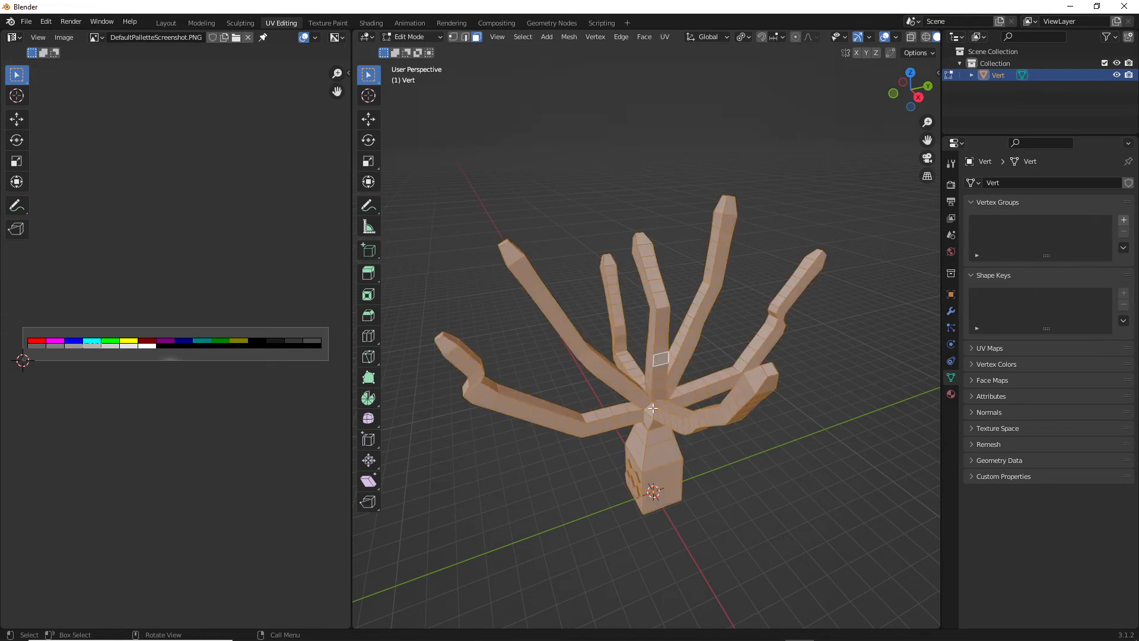
key("u")
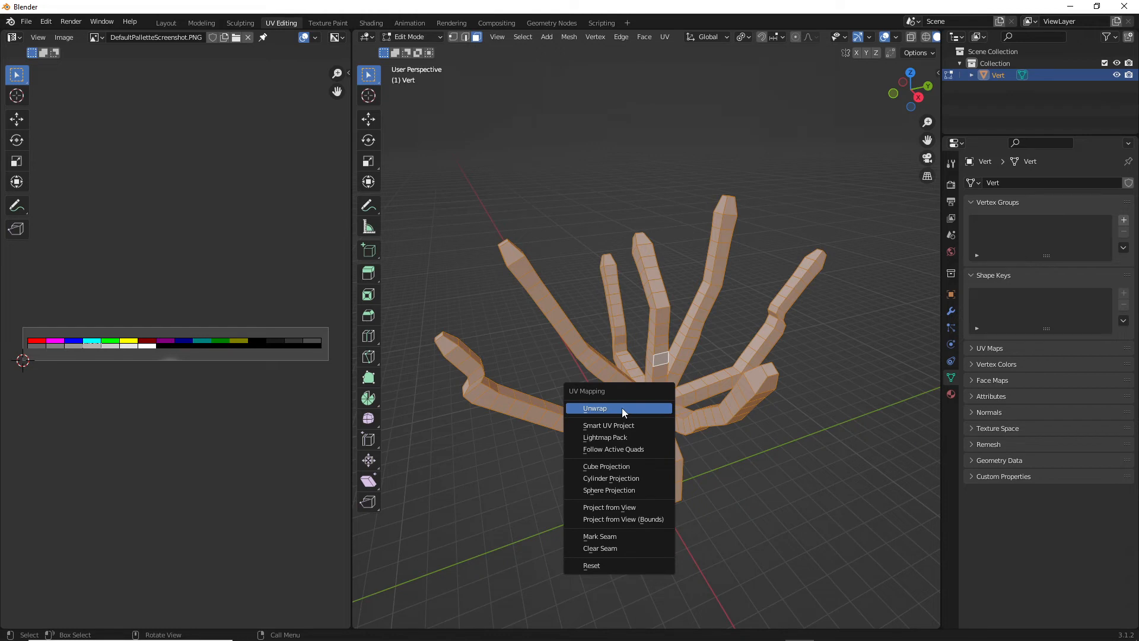
left_click(622, 409)
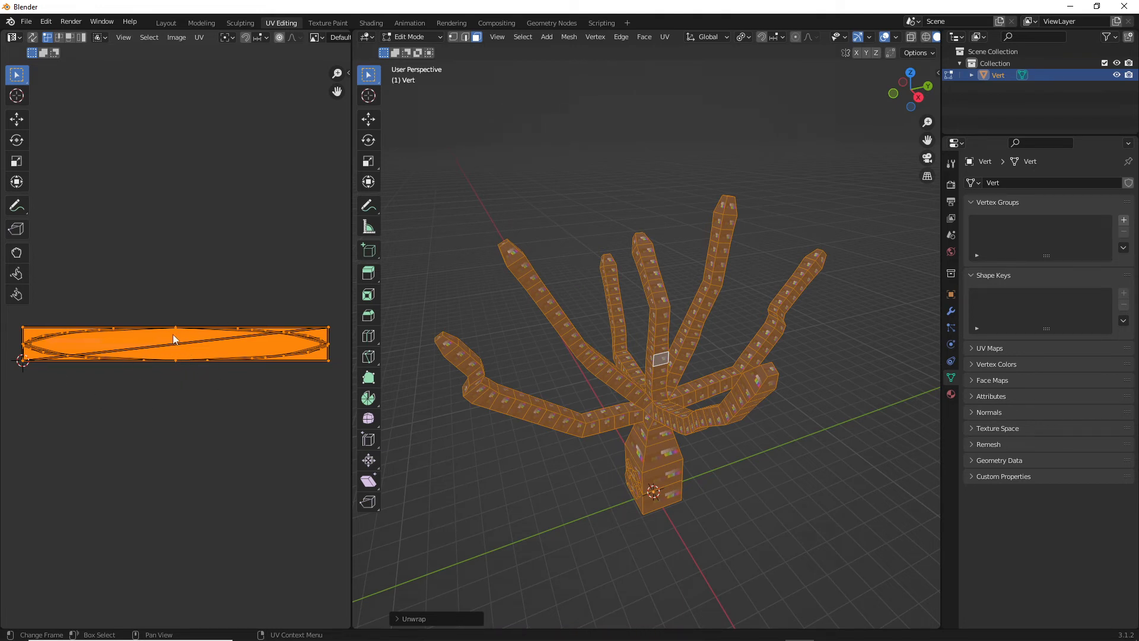
Step: Scale all of the tree's UVs to 0 so they collapse into a single point on the palette
key("s")
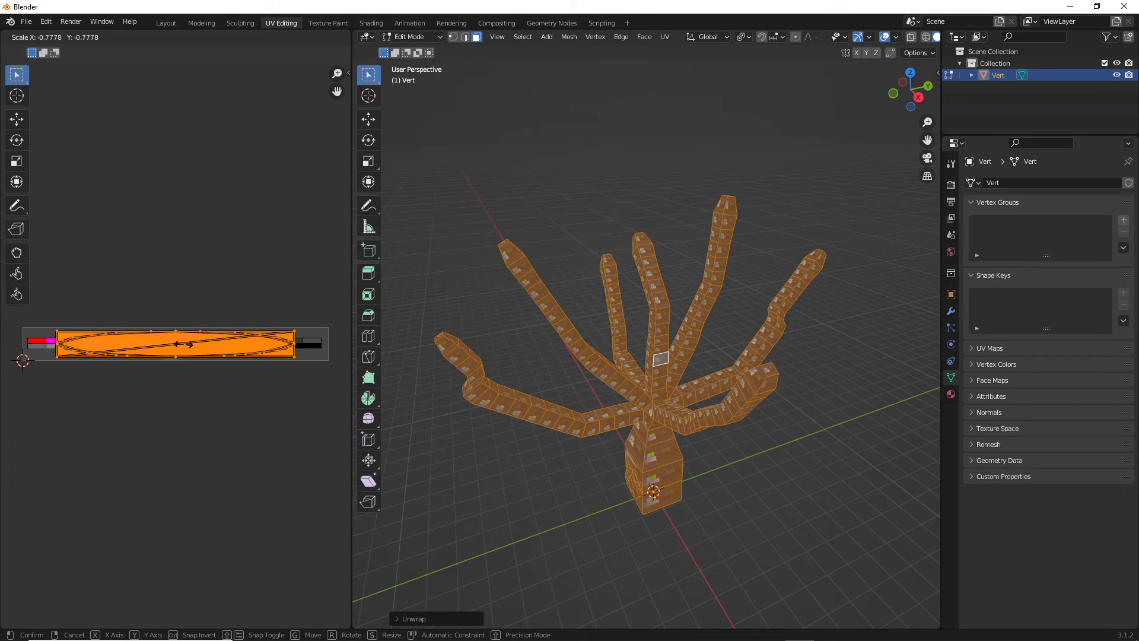
type("0")
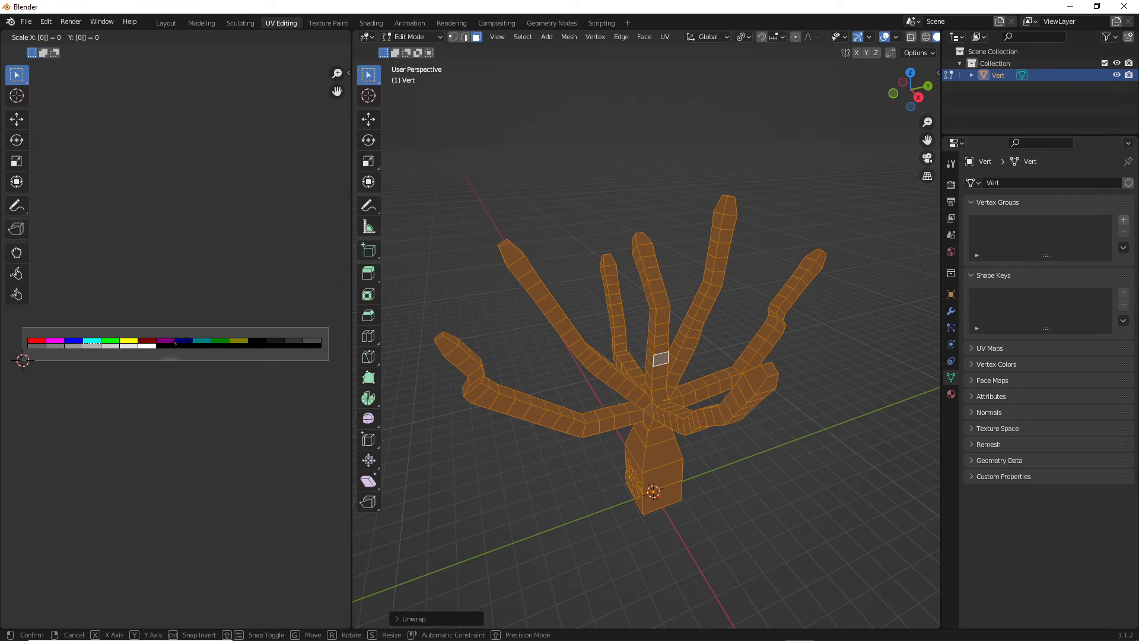
type("0")
key("Return")
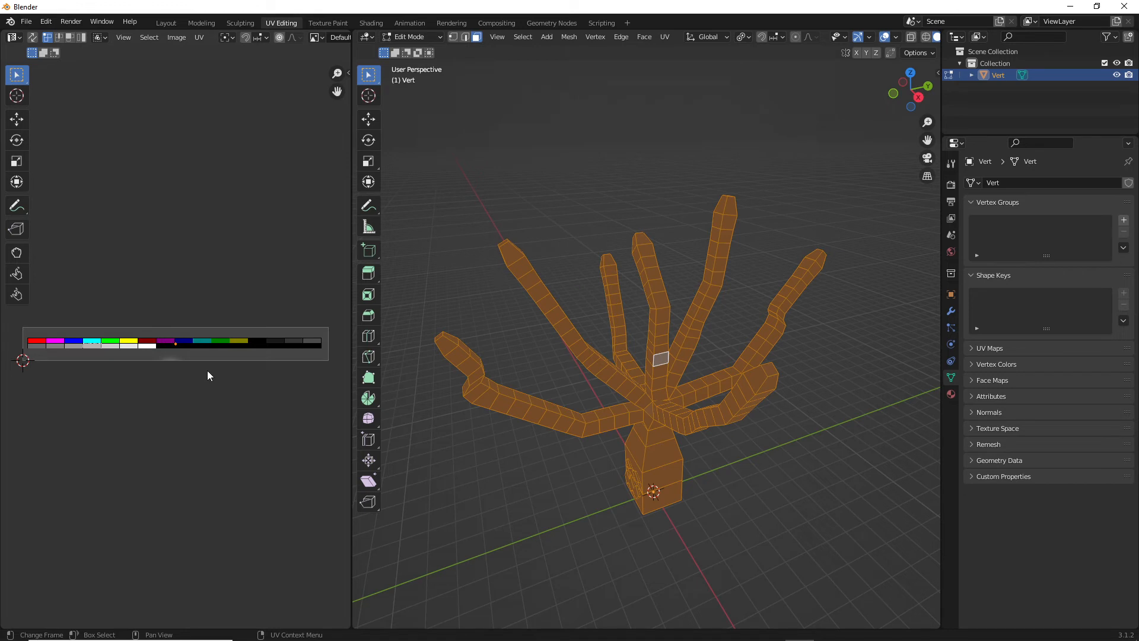
Step: Move the tree's collapsed UV point onto the dark grey swatch at the end of the palette's upper row
key("g")
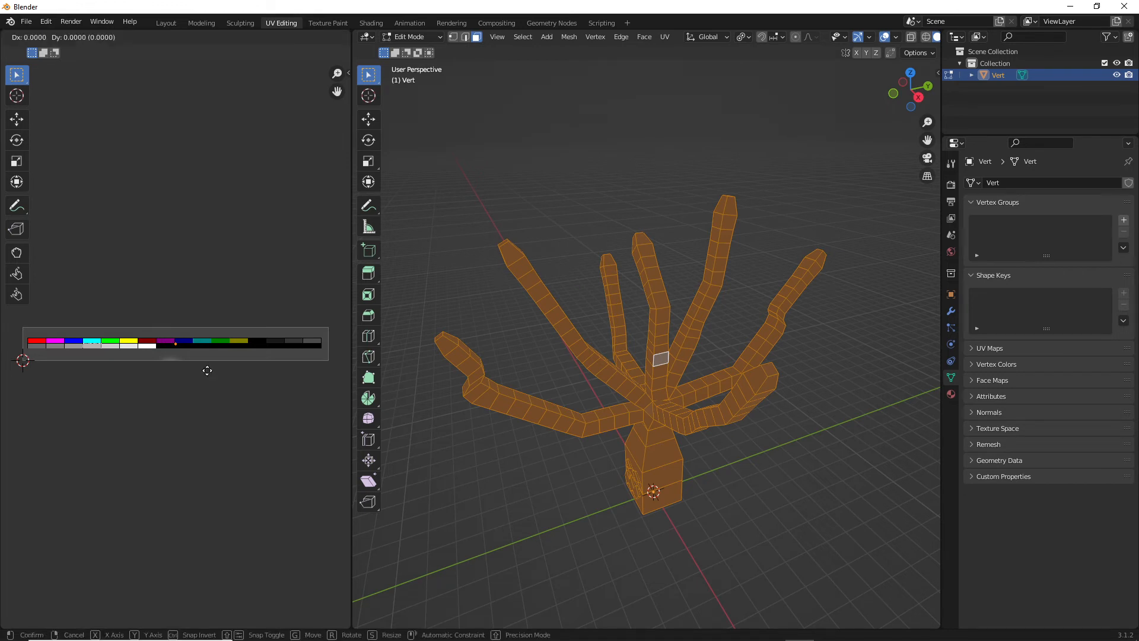
key("s")
left_click(217, 374)
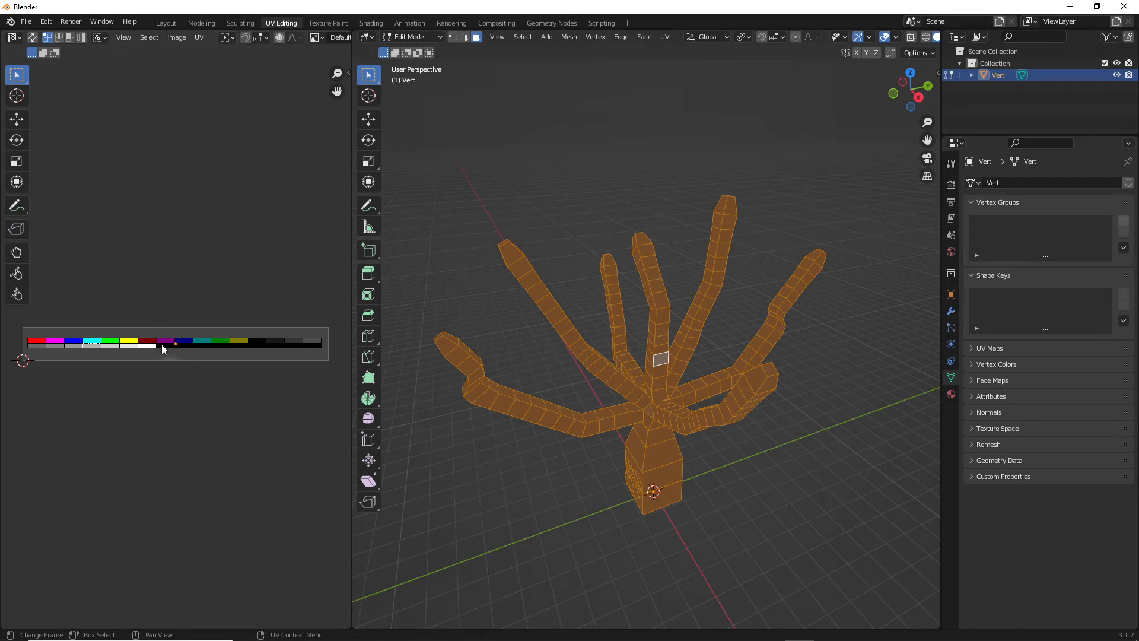
left_click_drag(129, 308, 217, 389)
key("g")
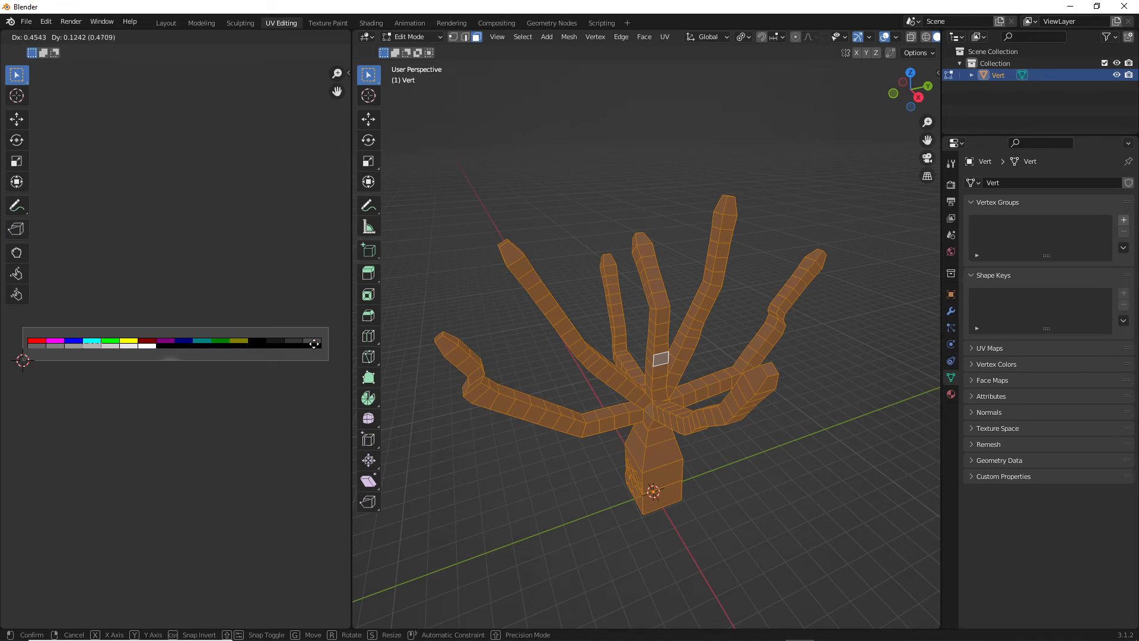
left_click(314, 345)
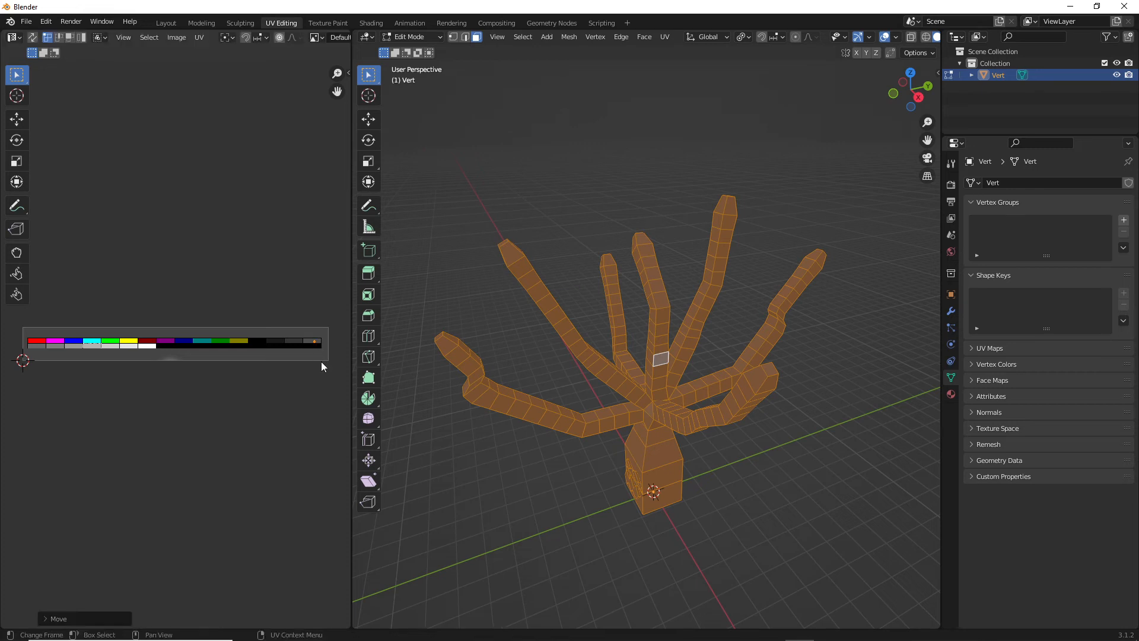
left_click(590, 473)
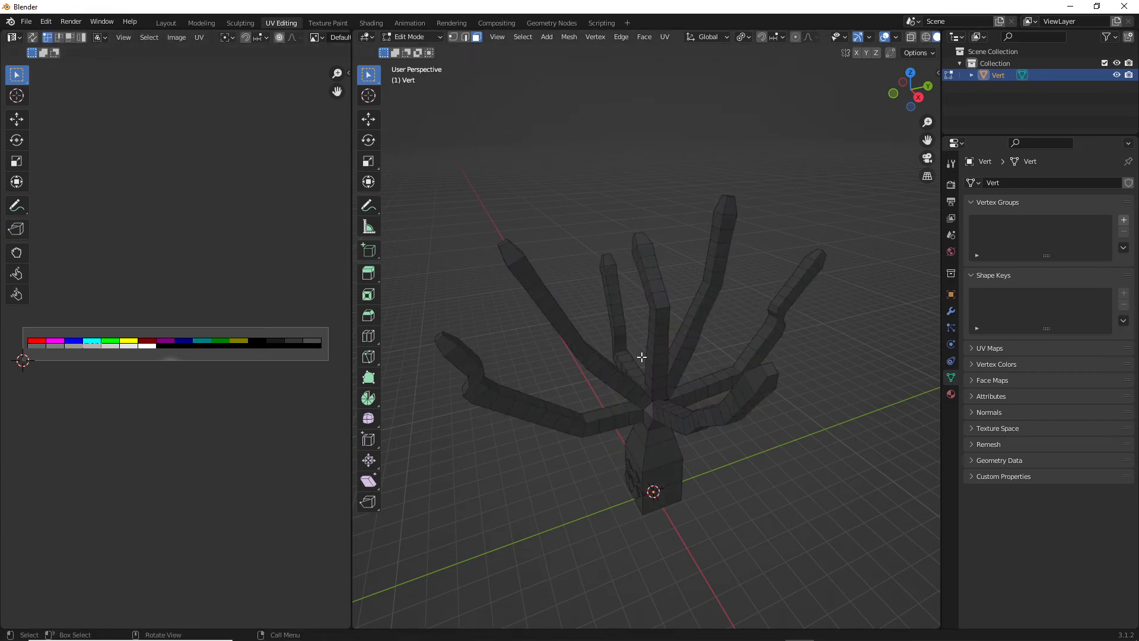
Step: Select the two eye faces and the mouth faces on the front of the trunk and unwrap them with the standard Unwrap method
middle_click_drag(643, 358, 784, 360)
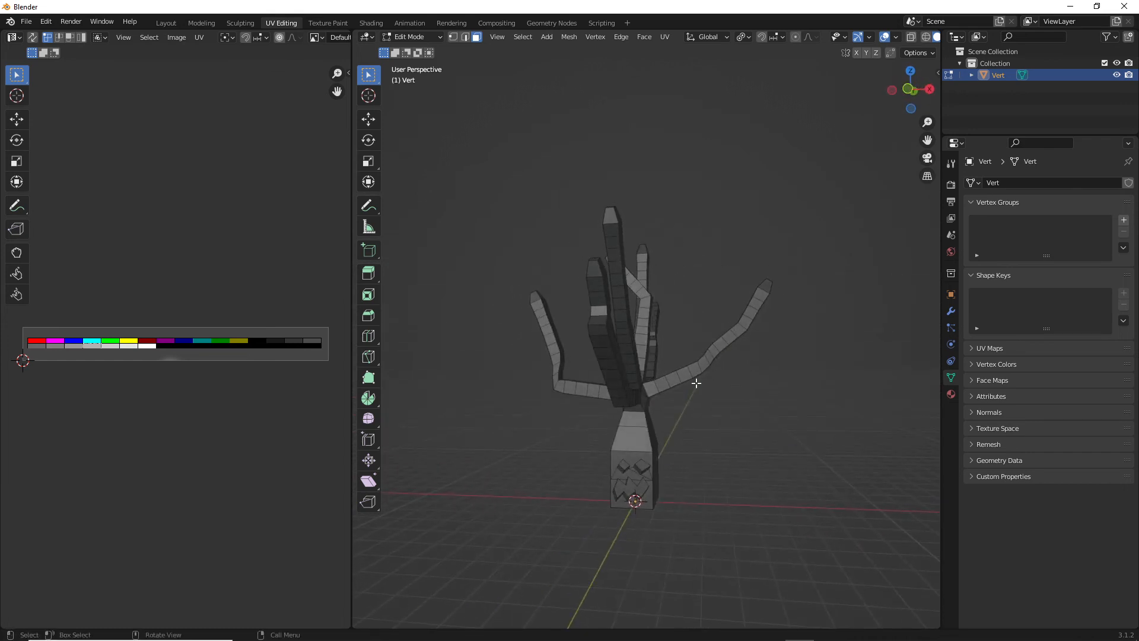
scroll(683, 406, "up", 2)
middle_click_drag(683, 442, 606, 388, "shift")
scroll(603, 413, "up", 1)
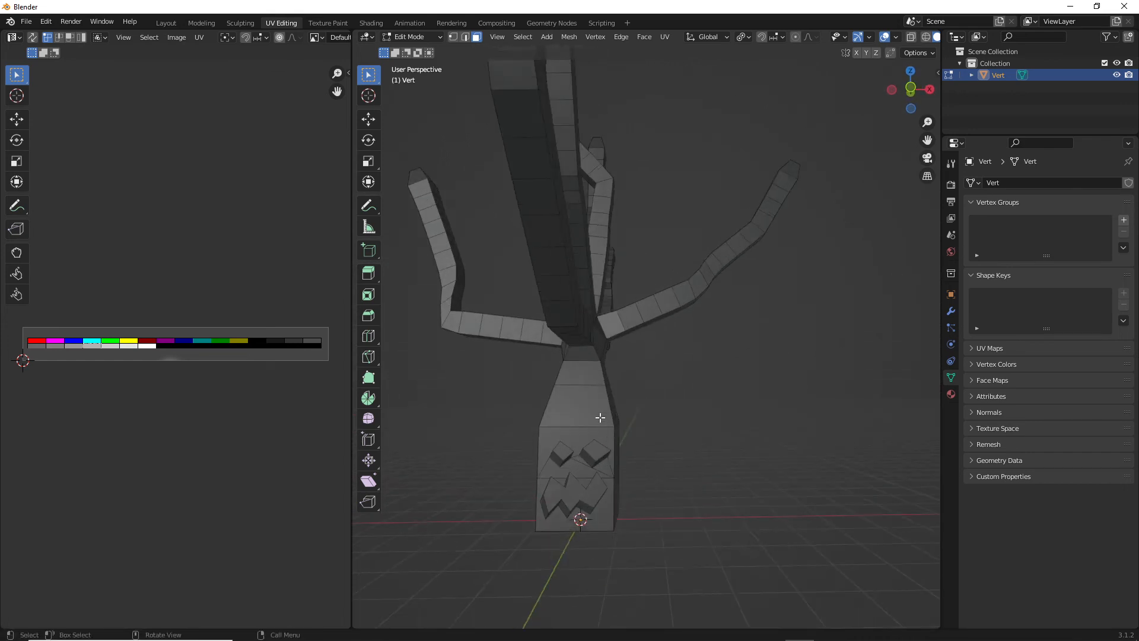
scroll(591, 469, "up", 1)
left_click(563, 483)
left_click(542, 480)
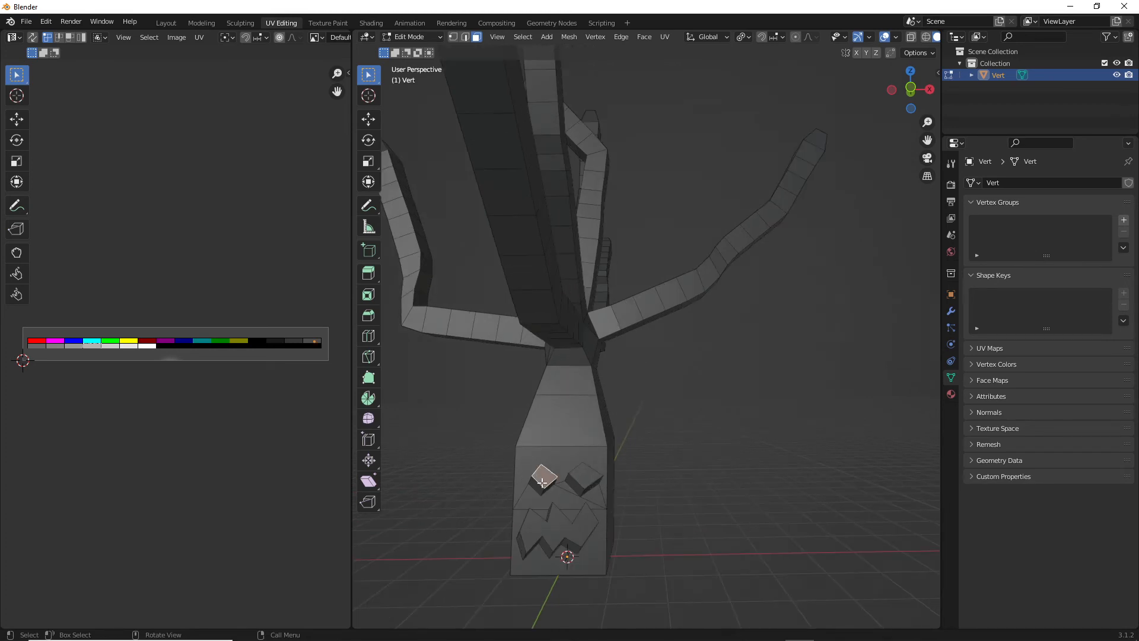
left_click(655, 484)
left_click(543, 480)
left_click(586, 482, "shift")
left_click(539, 532, "shift")
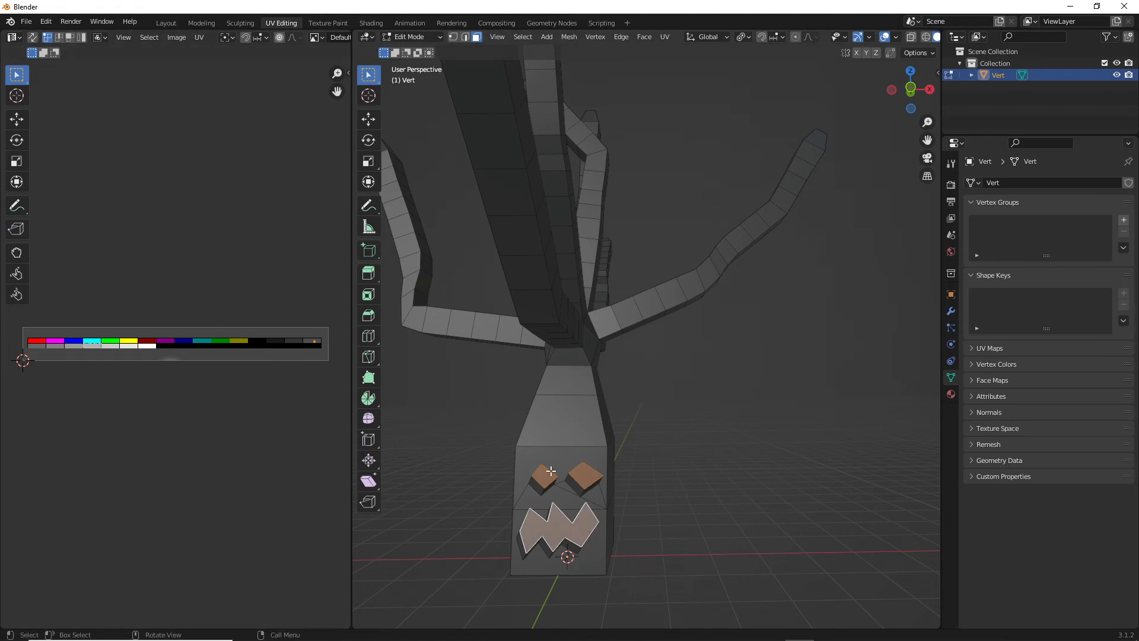
key("u")
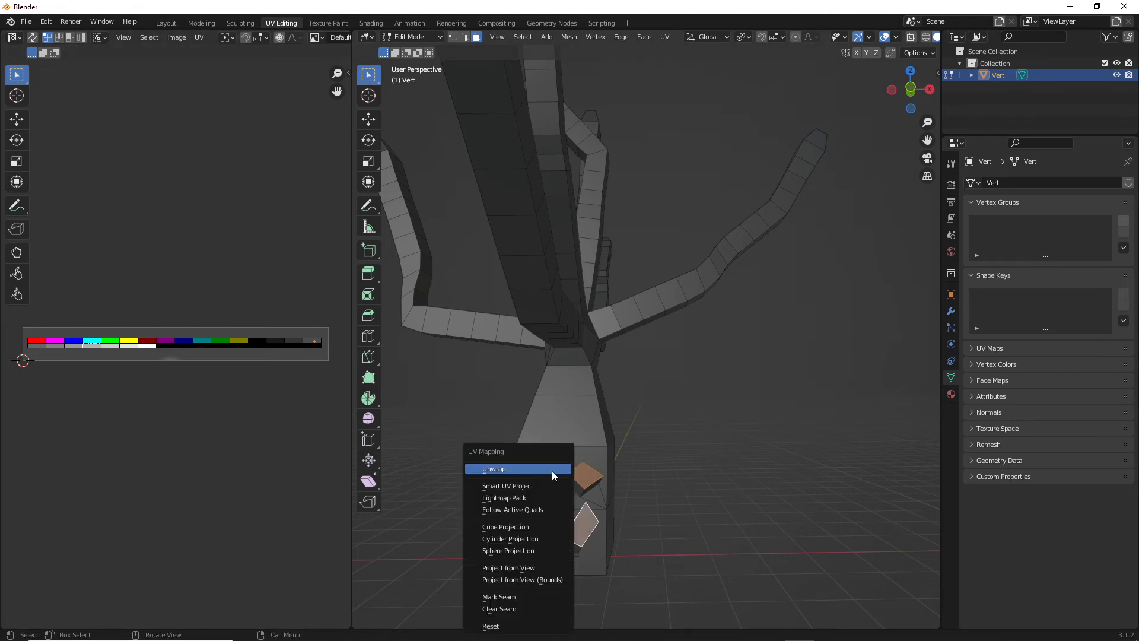
left_click(508, 470)
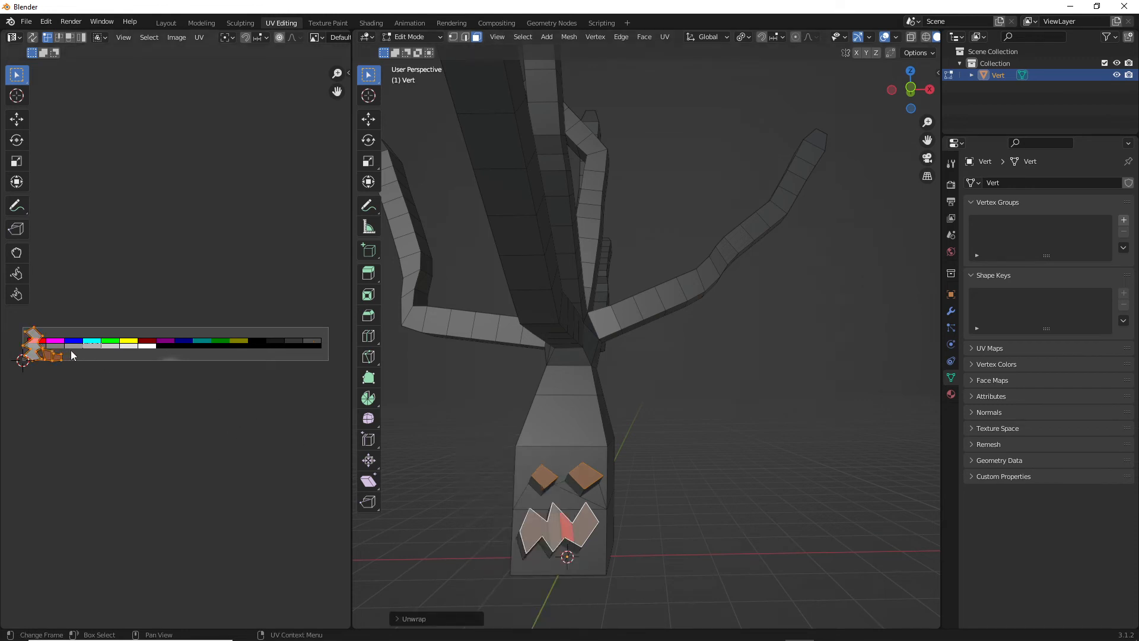
Step: Scale the eye and mouth UVs to 0 and move them onto a light grey swatch in the palette's lower row
key("s")
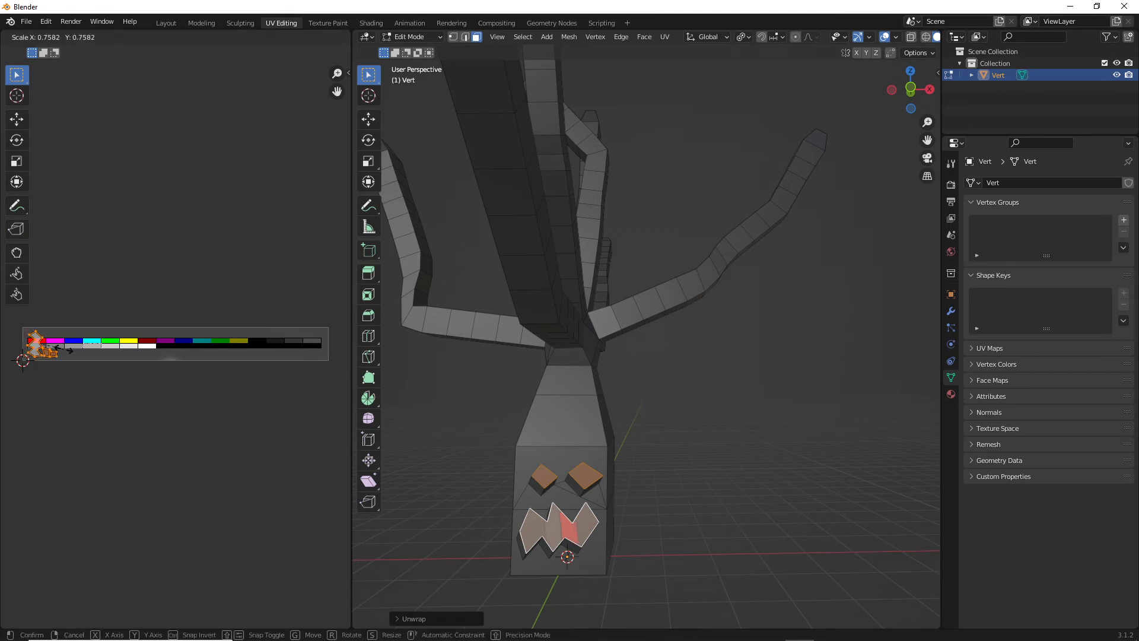
type("0")
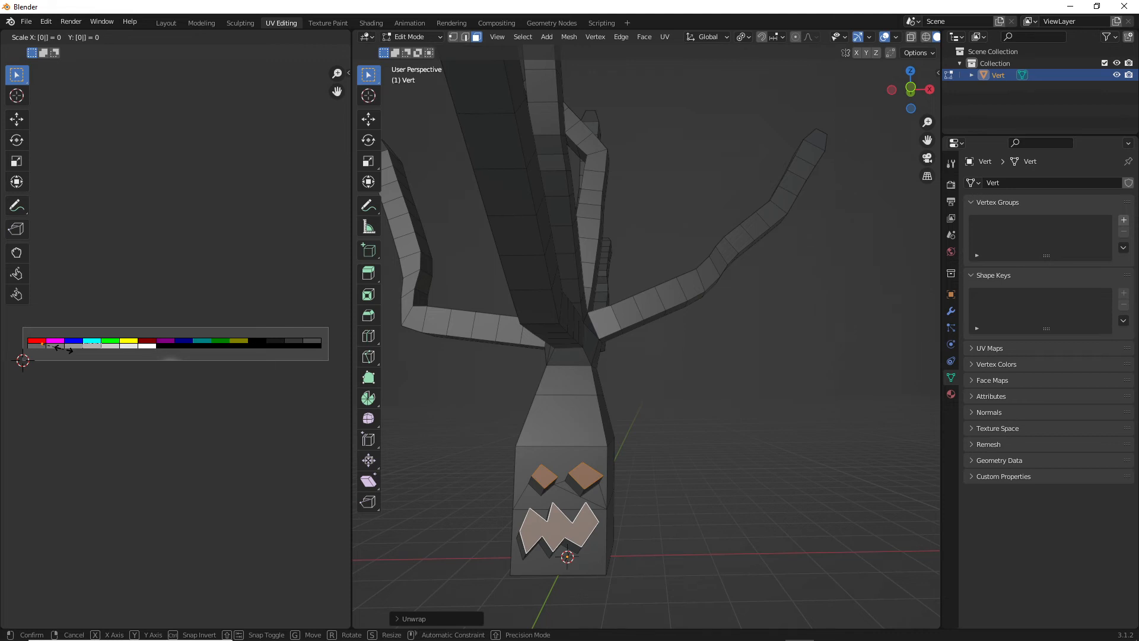
key("Return")
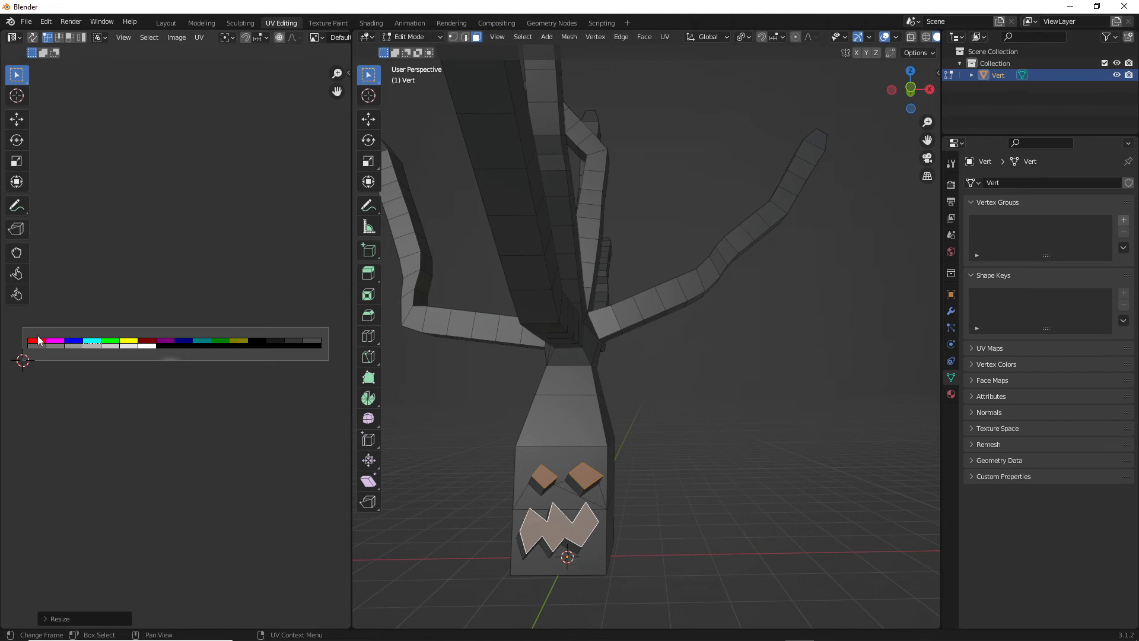
key("g")
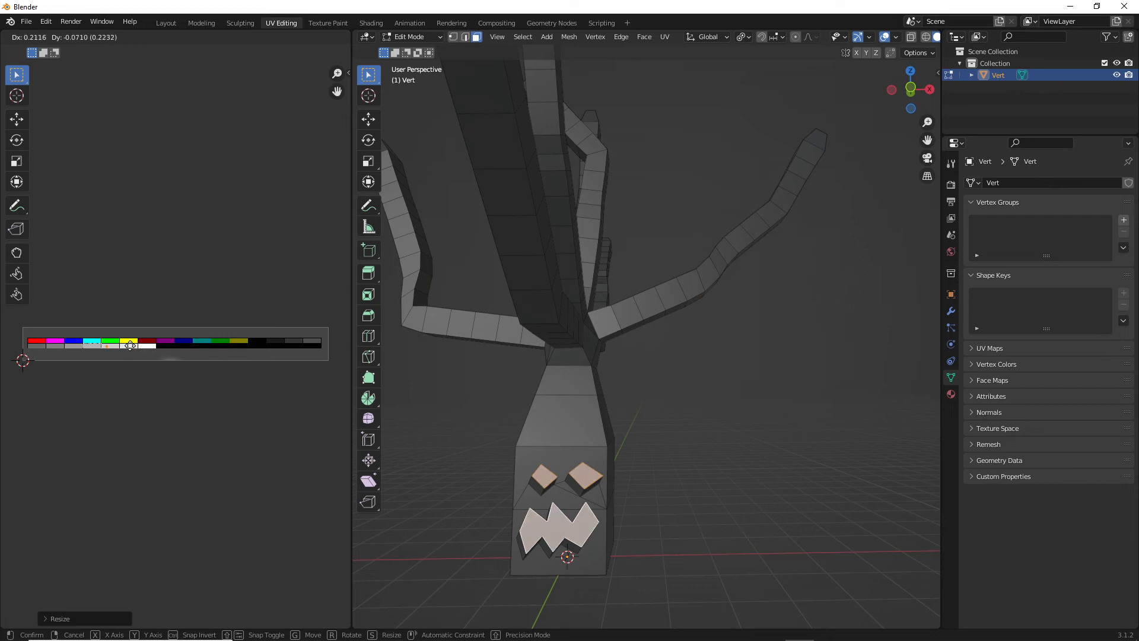
left_click(133, 351)
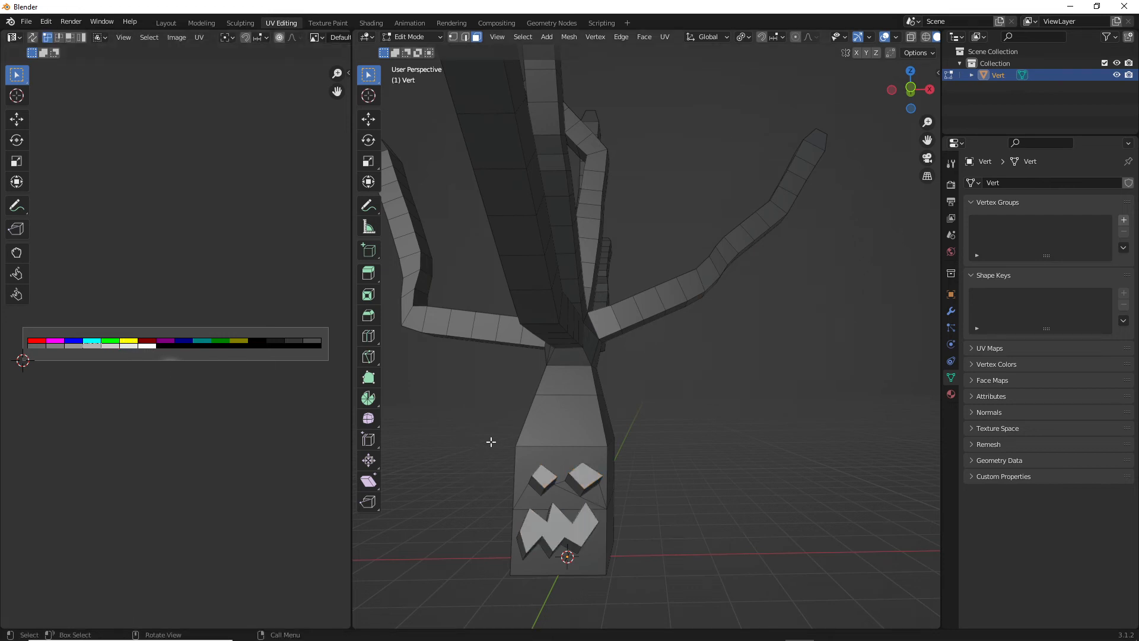
Step: Examine the recoloured tree and its face from the front and from several other angles
middle_click_drag(491, 440, 650, 407)
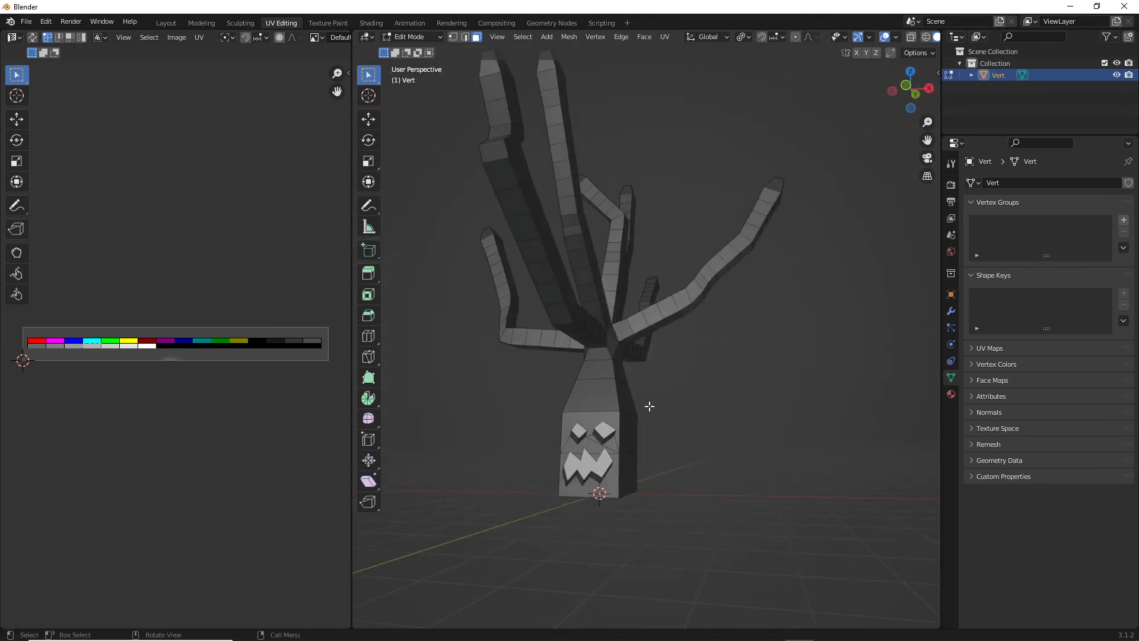
key("KP_1")
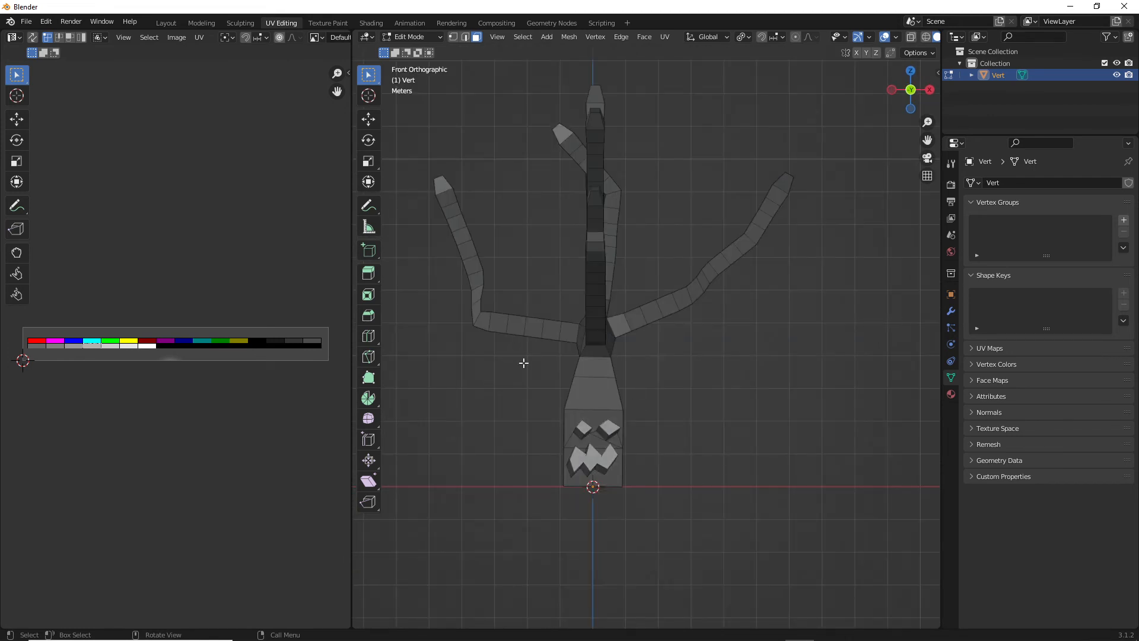
scroll(631, 340, "down", 4)
middle_click_drag(631, 340, 648, 356)
scroll(627, 342, "up", 4)
middle_click_drag(639, 337, 696, 334)
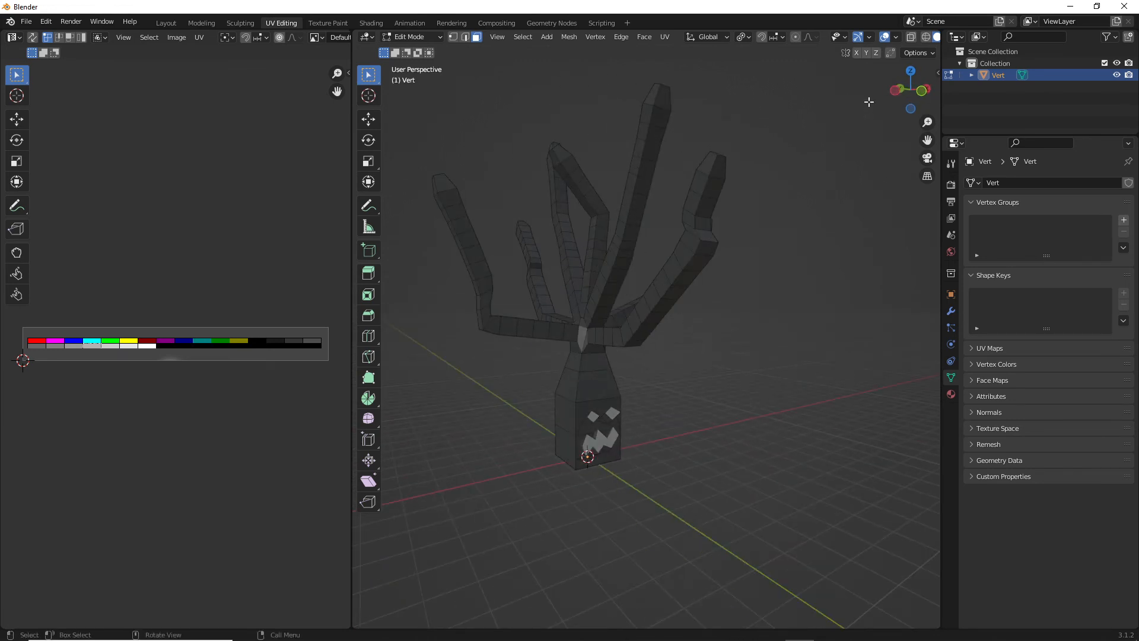
Step: Switch to the Layout workspace and set the viewport's solid shading colour to Texture
left_click(166, 23)
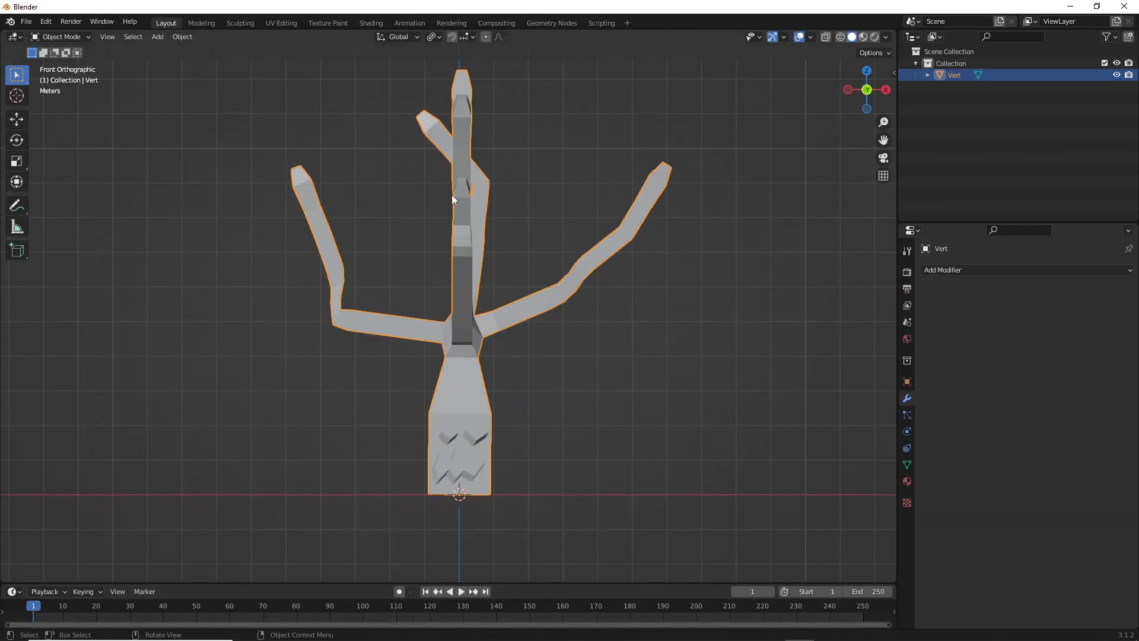
scroll(336, 297, "up", 5)
middle_click_drag(336, 297, 442, 285)
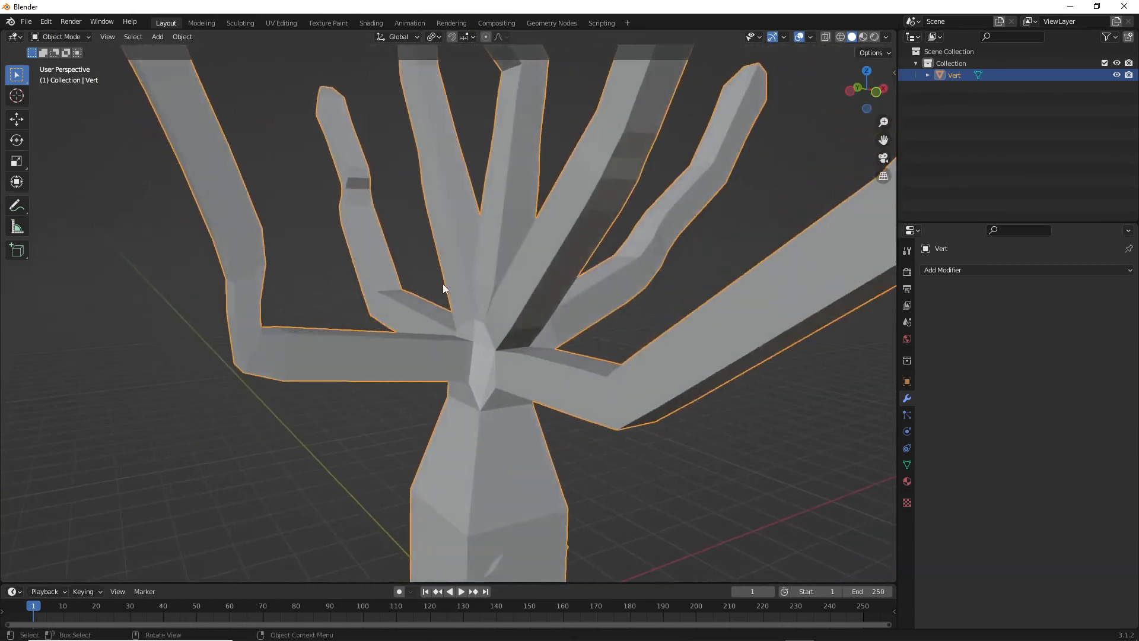
scroll(585, 332, "down", 6)
middle_click_drag(585, 332, 499, 345)
scroll(499, 345, "up", 3)
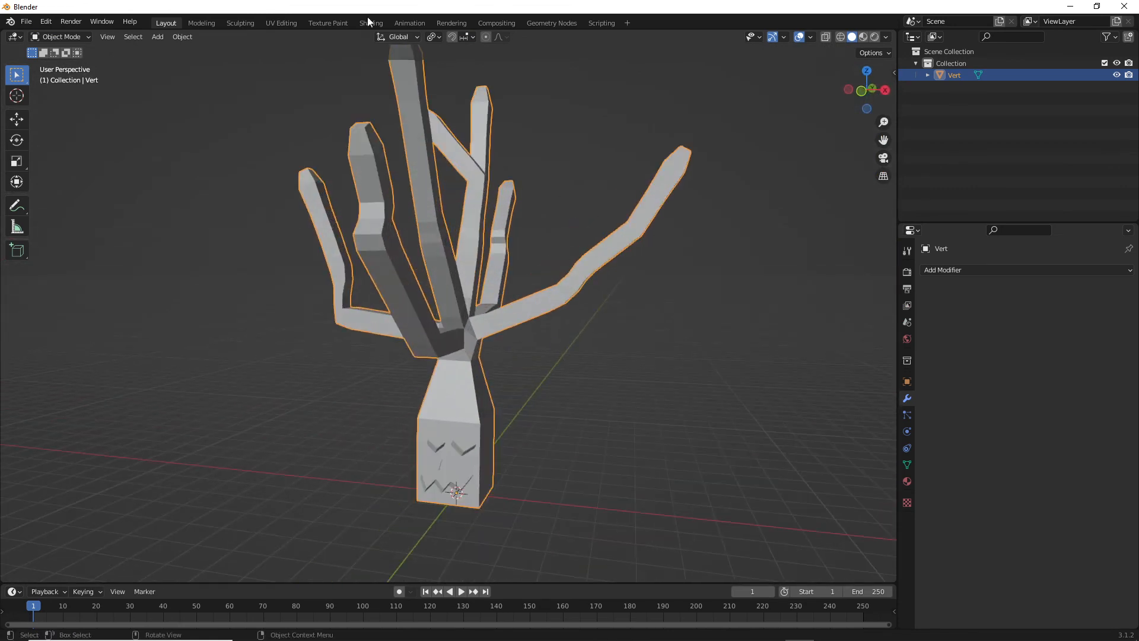
left_click(886, 37)
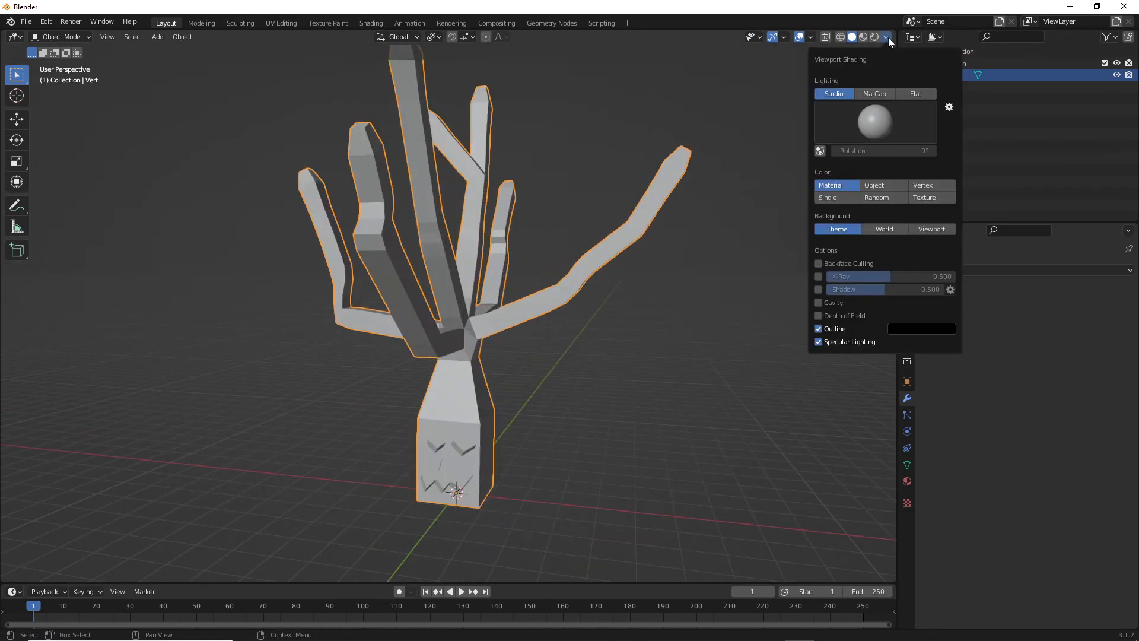
left_click(932, 198)
mouse_move(562, 338)
middle_mouse_down()
mouse_move(677, 307)
mouse_move(618, 333)
mouse_move(562, 268)
mouse_move(615, 370)
mouse_move(532, 299)
mouse_move(613, 313)
mouse_move(590, 338)
mouse_move(607, 341)
mouse_move(570, 348)
mouse_move(581, 352)
middle_mouse_up()
scroll(613, 317, "down", 5)
scroll(570, 348, "up", 3)
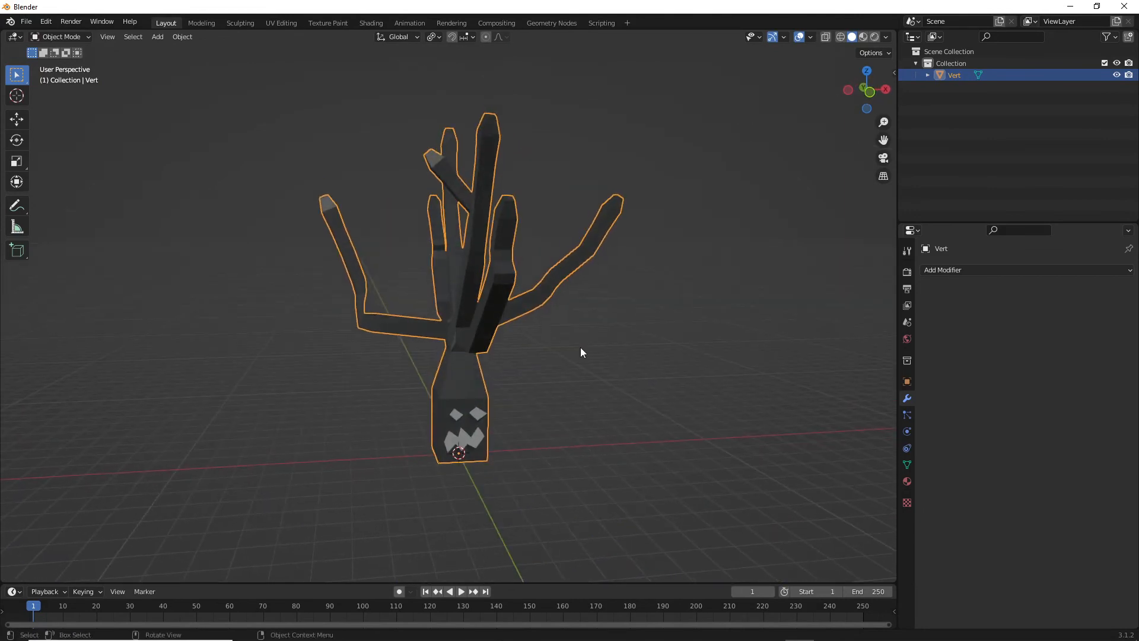
left_click(26, 22)
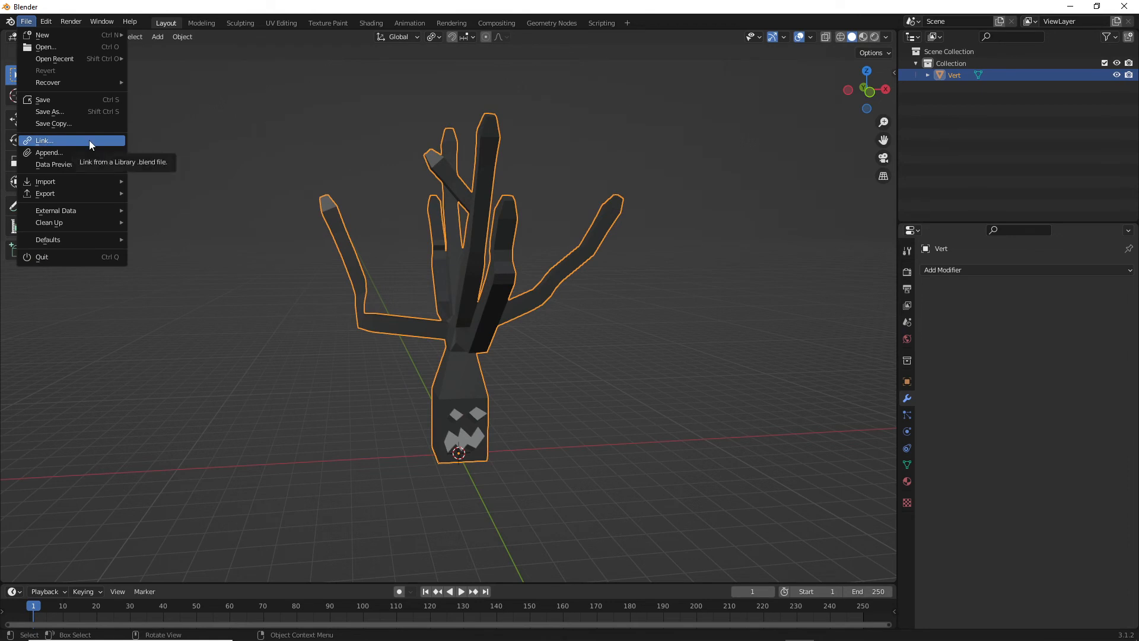
mouse_move(73, 167)
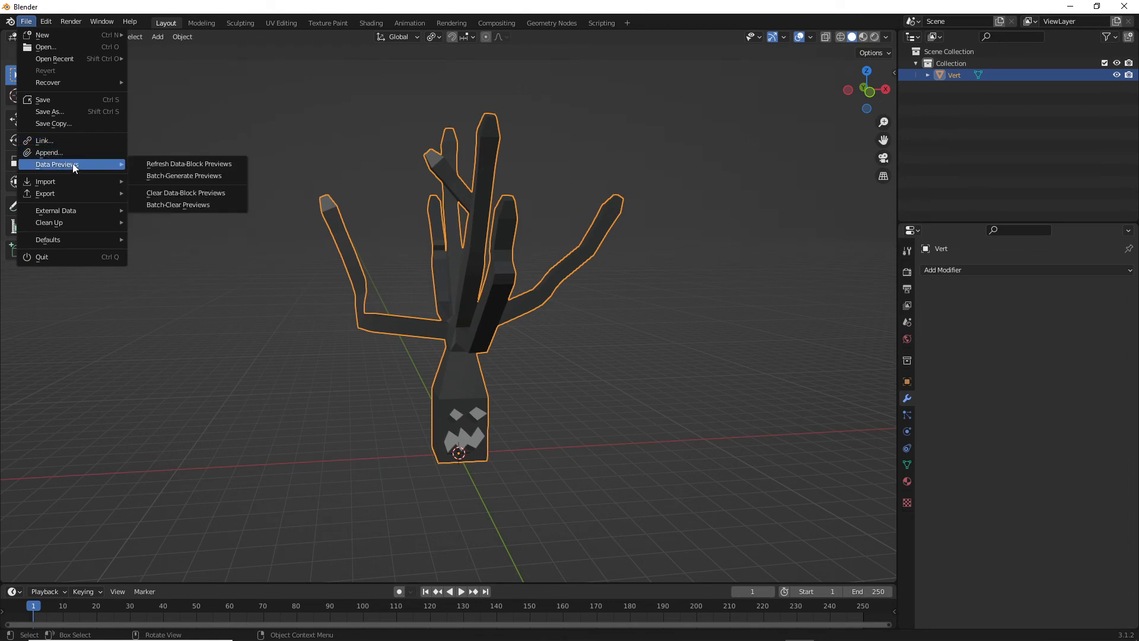
mouse_move(76, 193)
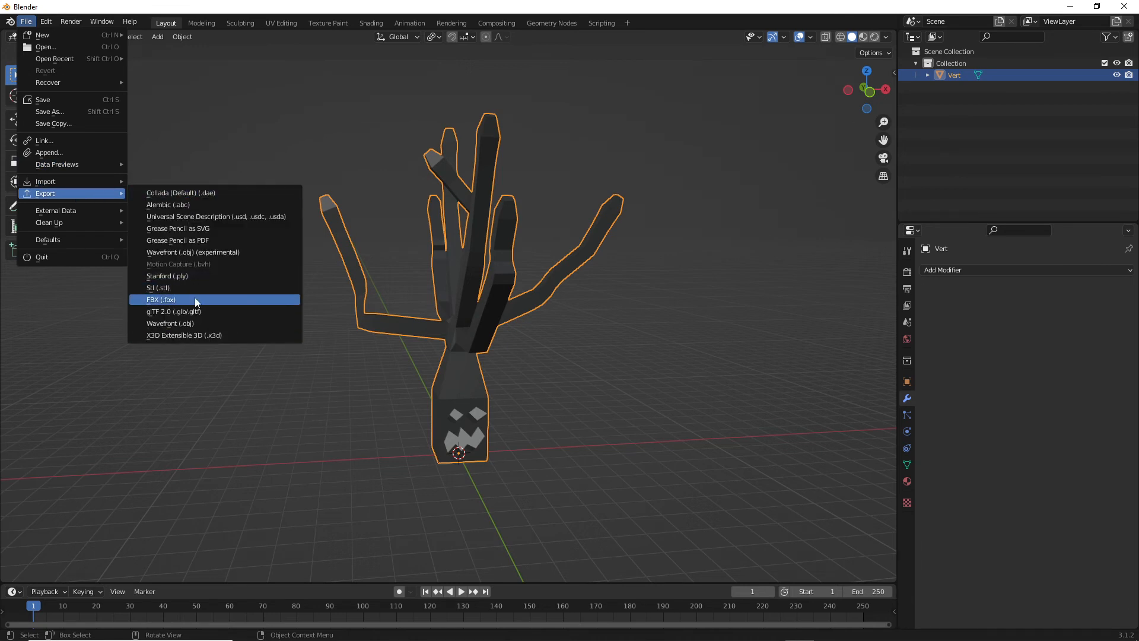
key("Escape")
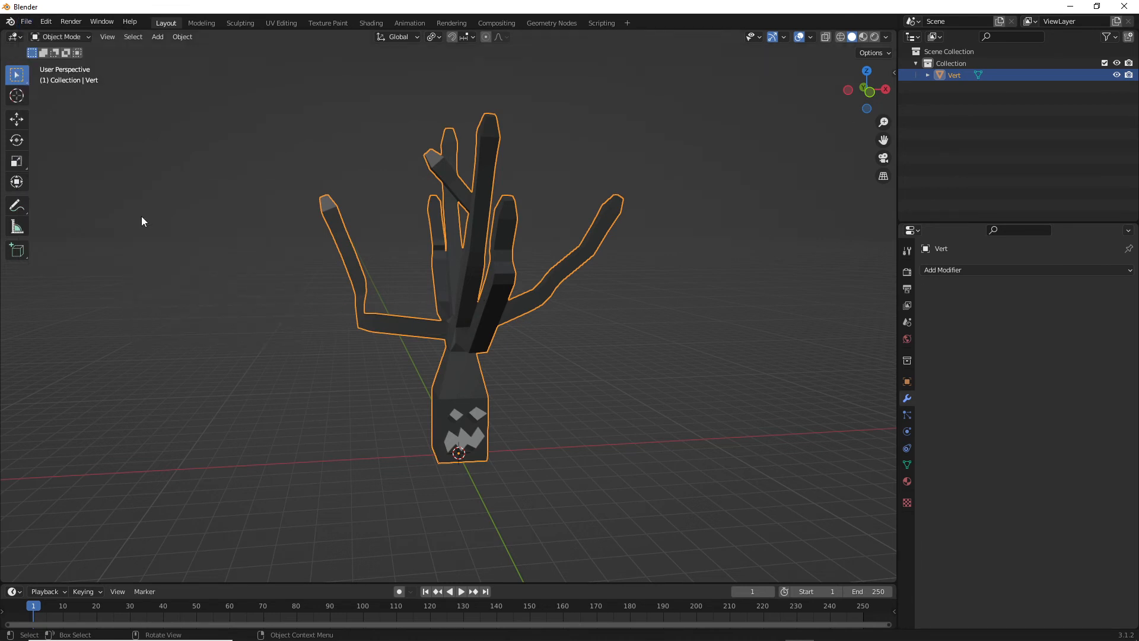
Step: Start an FBX export and browse to the Unreal Projects\GameYT\Content\Blender folder as its destination
left_click(26, 22)
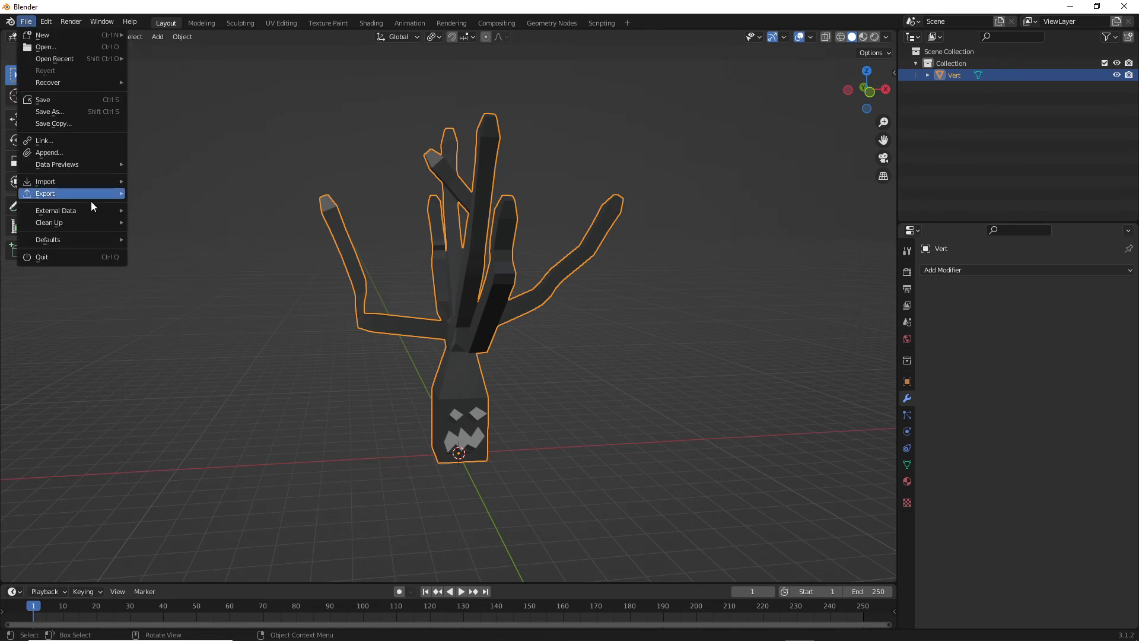
mouse_move(87, 198)
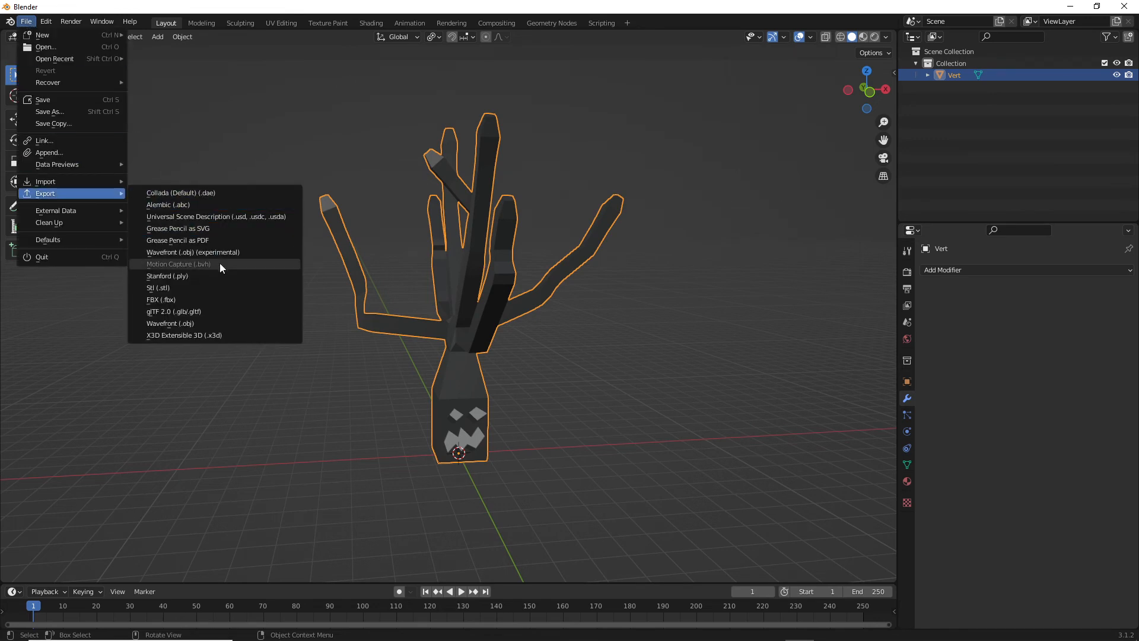
left_click(193, 299)
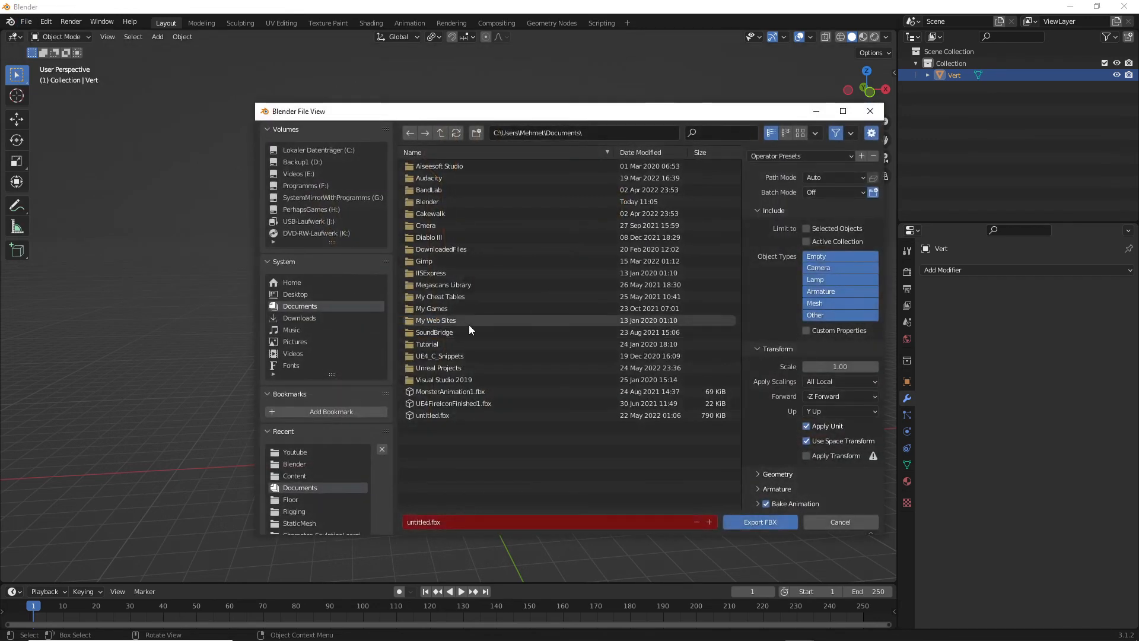
left_click(446, 372)
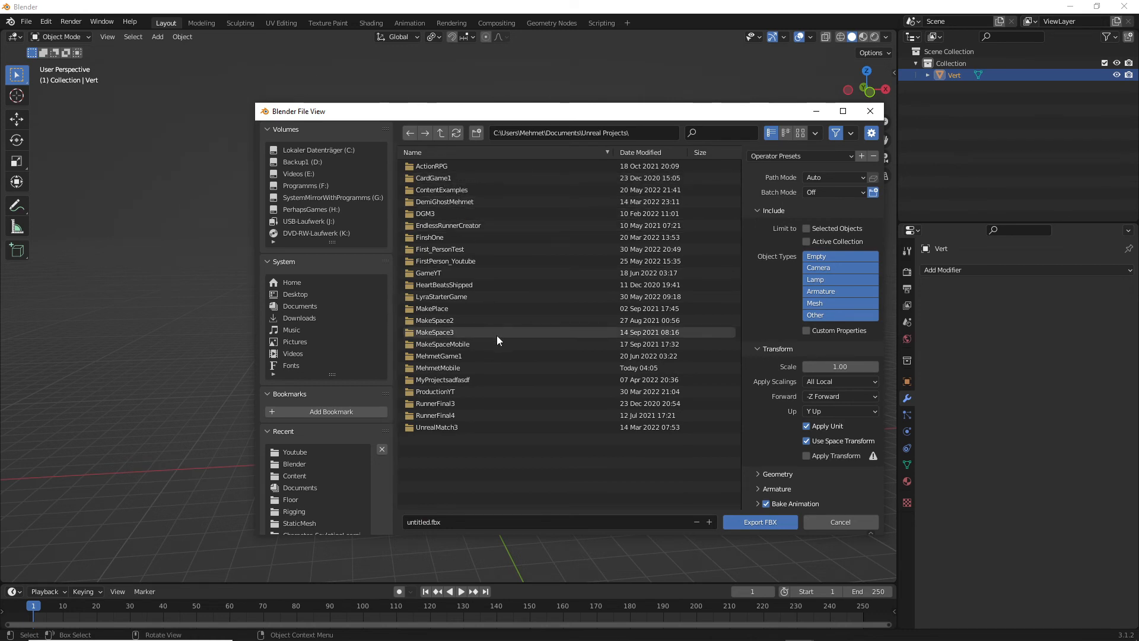
left_click(442, 272)
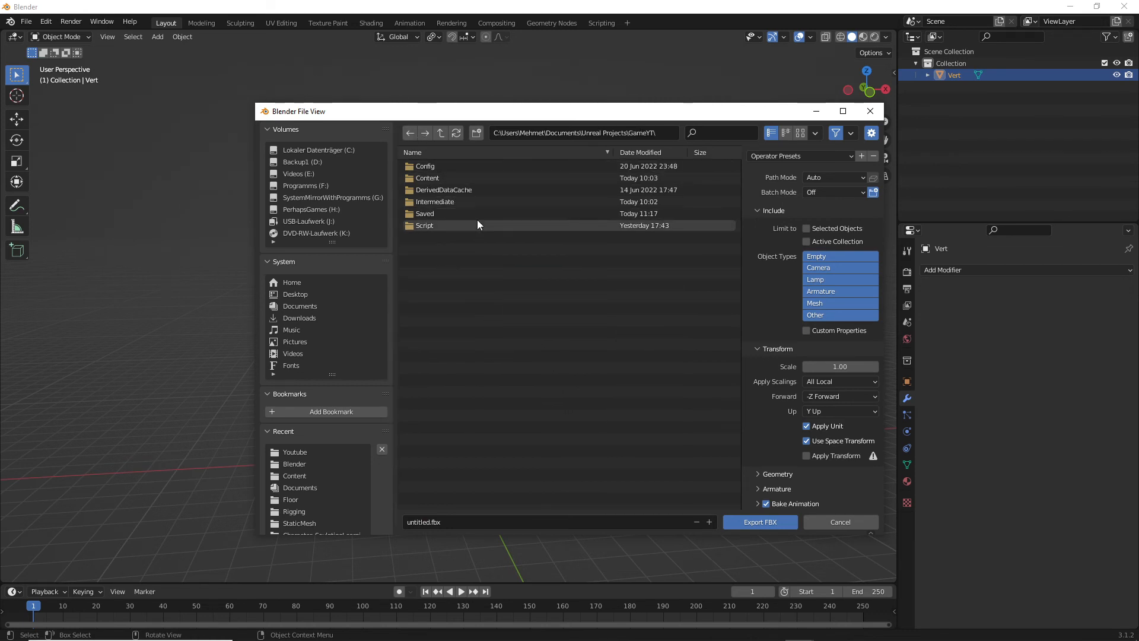
left_click(430, 178)
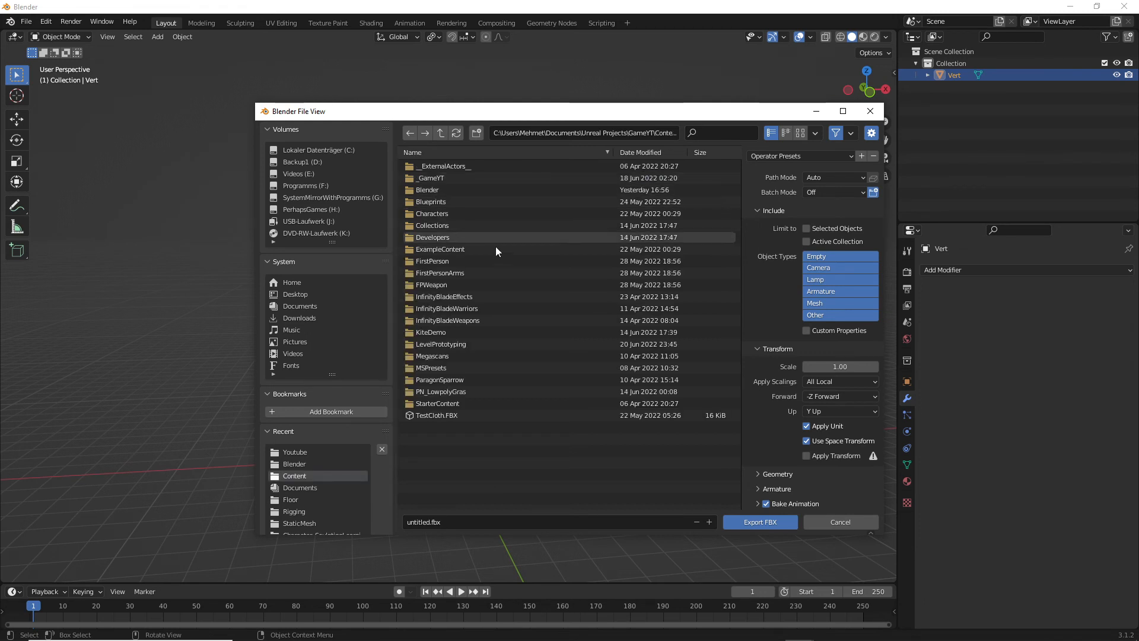
left_click(444, 190)
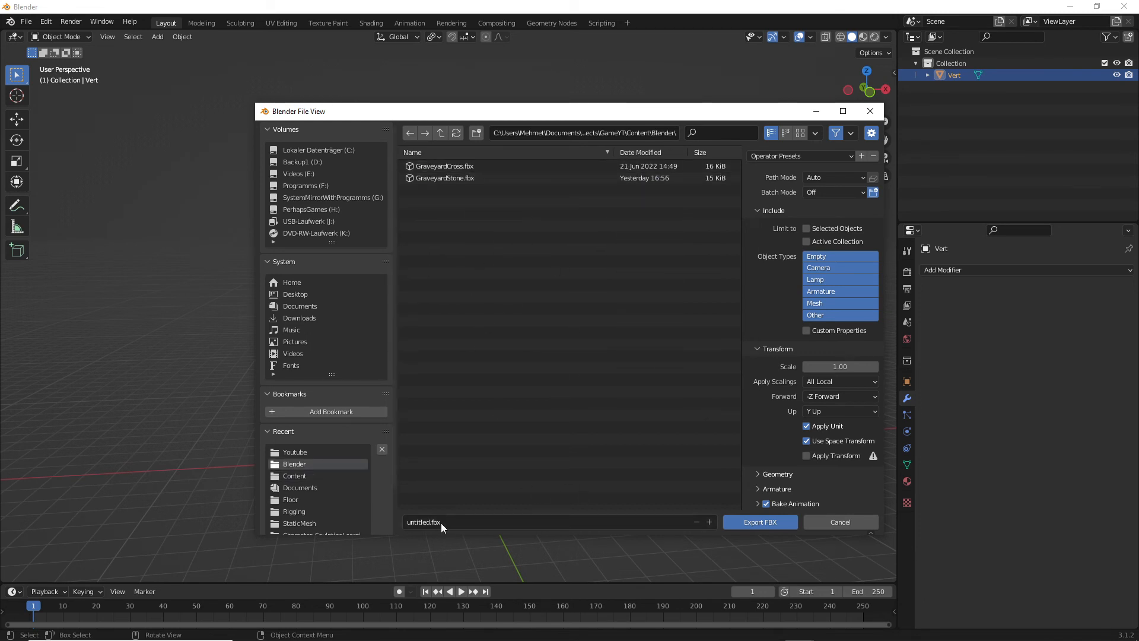
Step: Name the FBX export file GravecardTreeScary.fbx
left_click(508, 524)
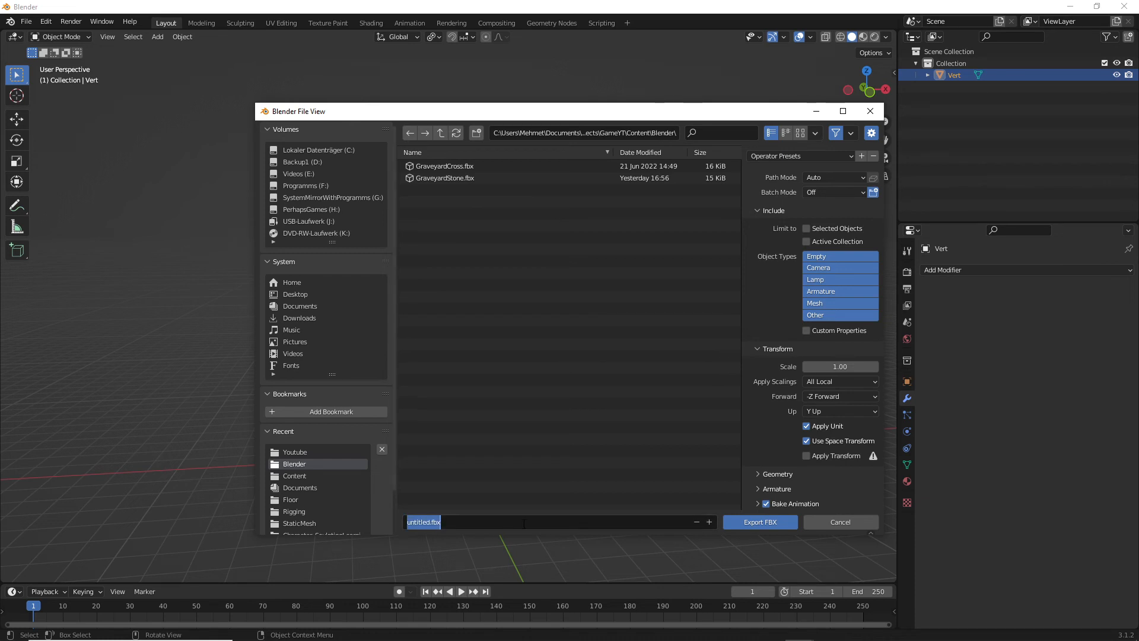
type("ScaryGravecardT")
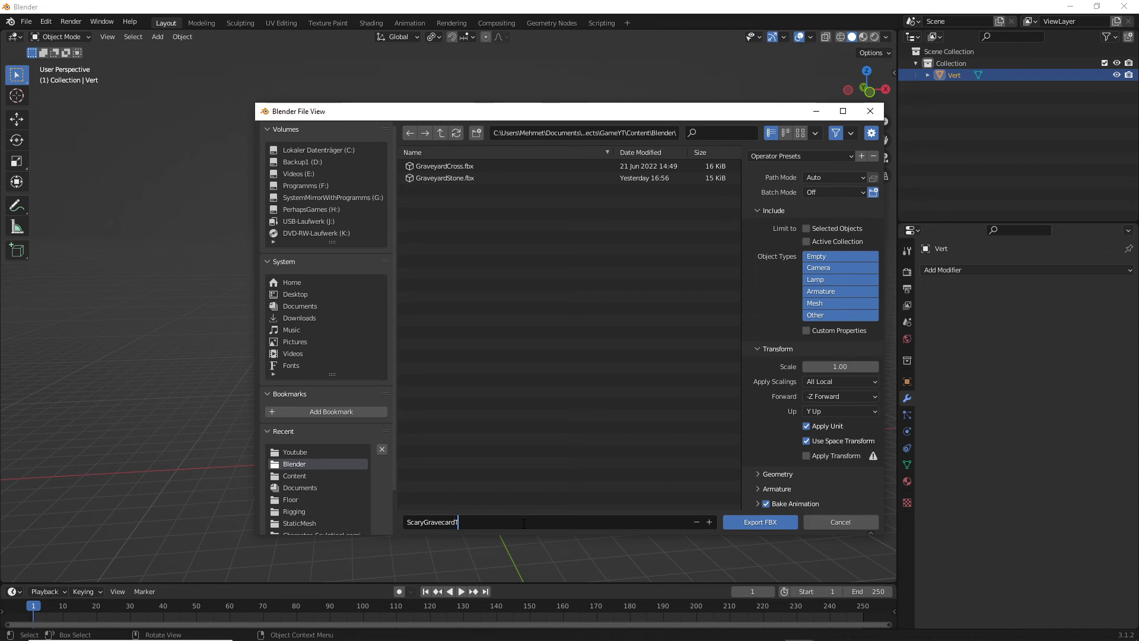
key("BackSpace")
key("BackSpace")
key("BackSpace")
key("BackSpace")
key("BackSpace")
key("BackSpace")
type("vey")
key("Return")
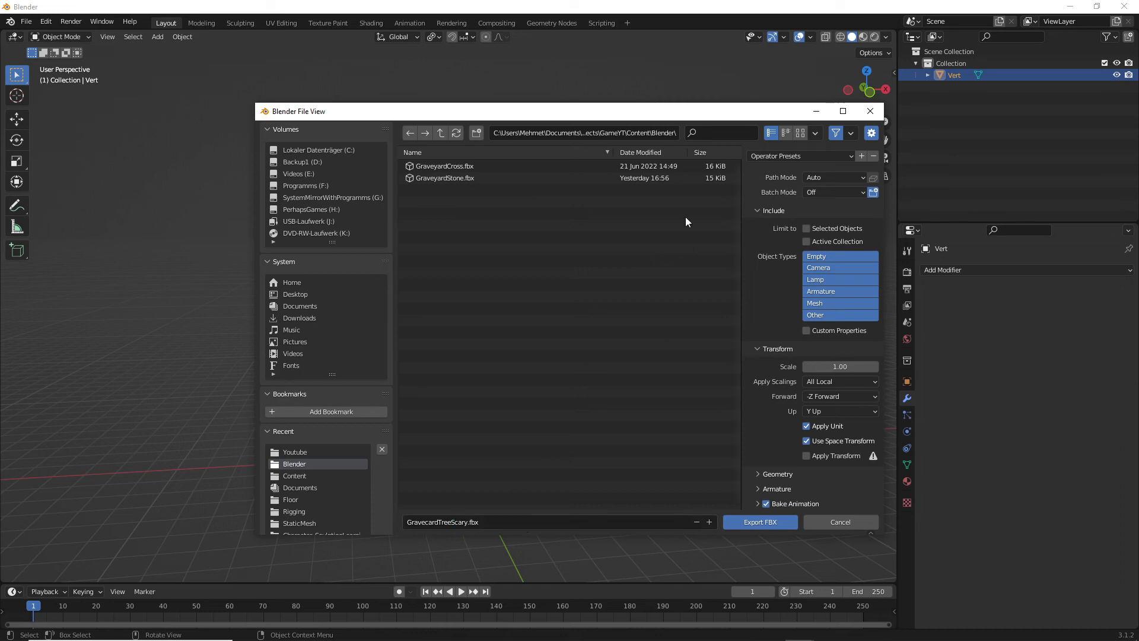
Step: Limit the FBX export to selected objects and restrict the object types to Mesh
left_click_drag(686, 114, 974, 223)
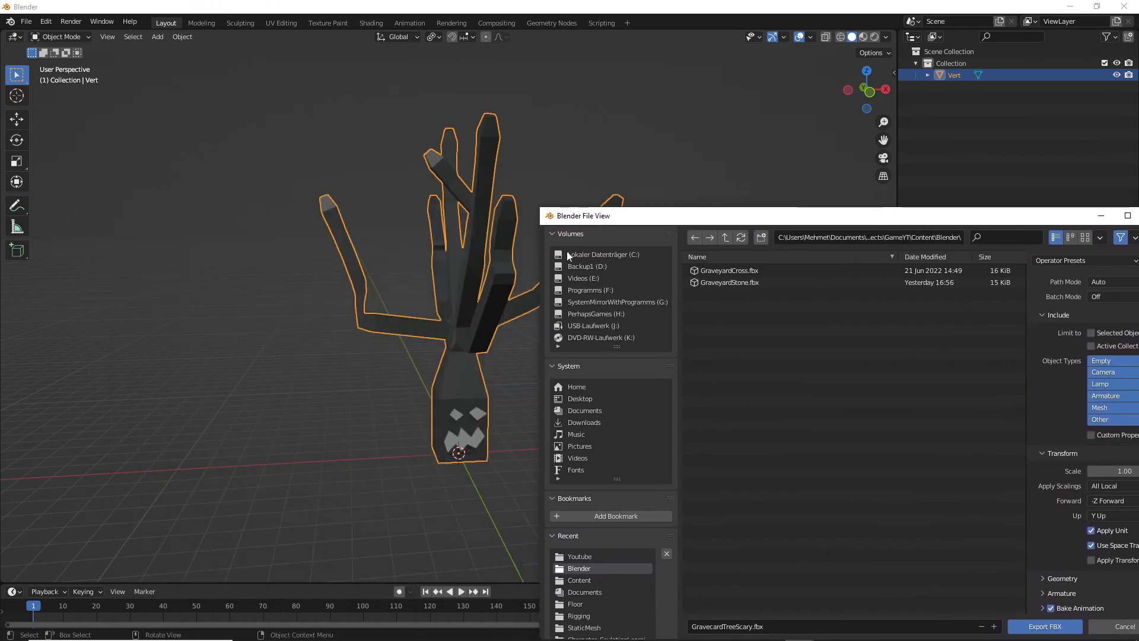
left_click_drag(623, 215, 231, 159)
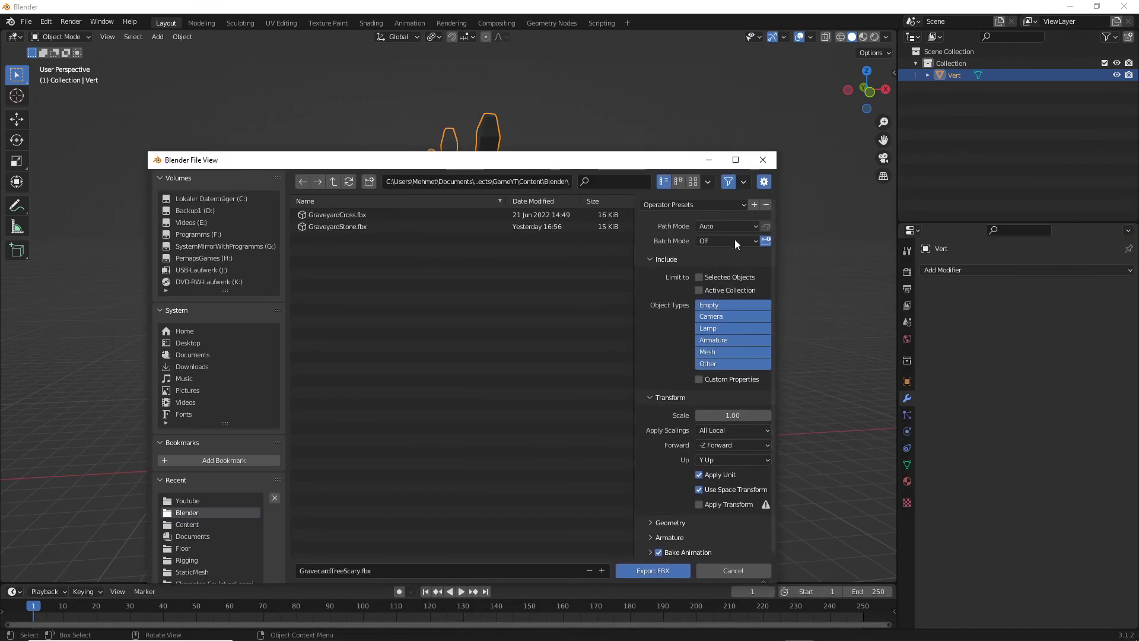
left_click(700, 276)
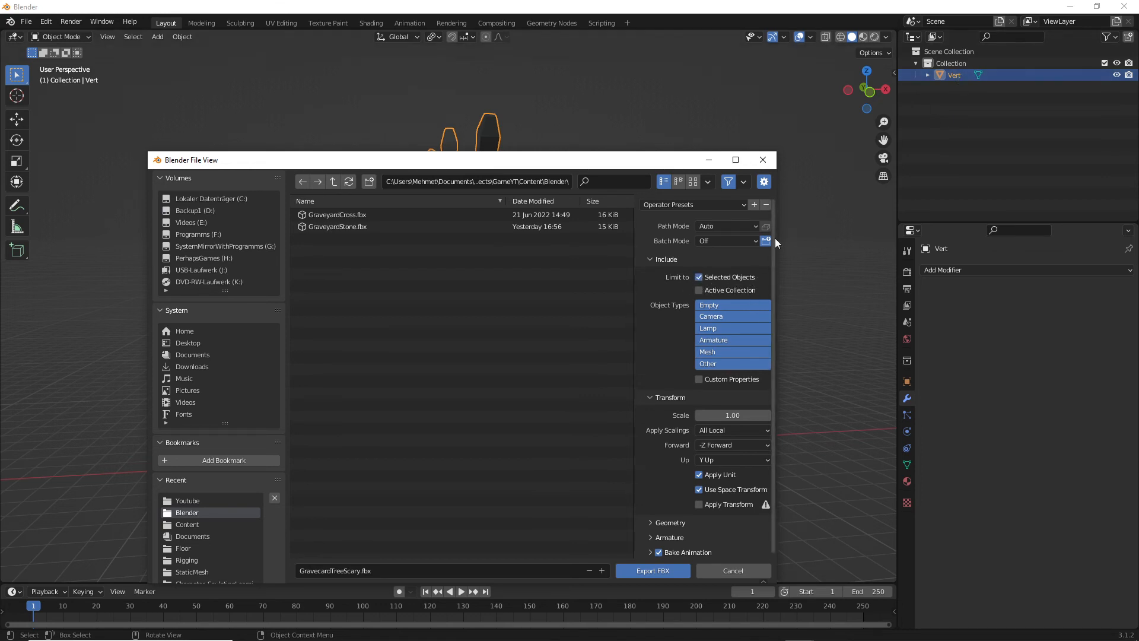
left_click(711, 352)
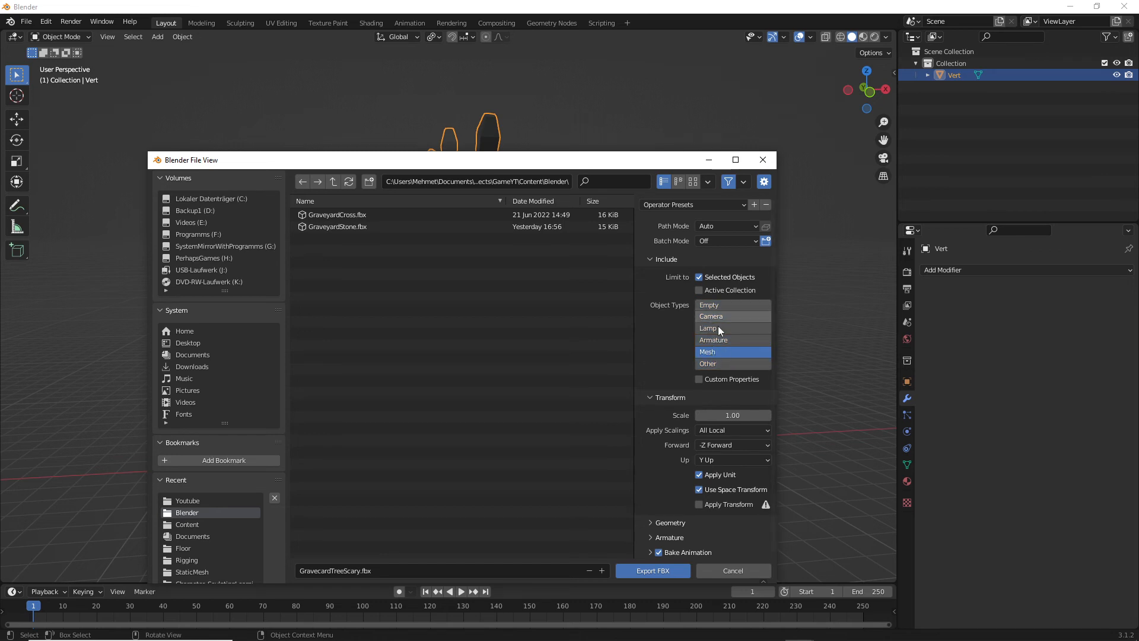
scroll(725, 320, "down", 1)
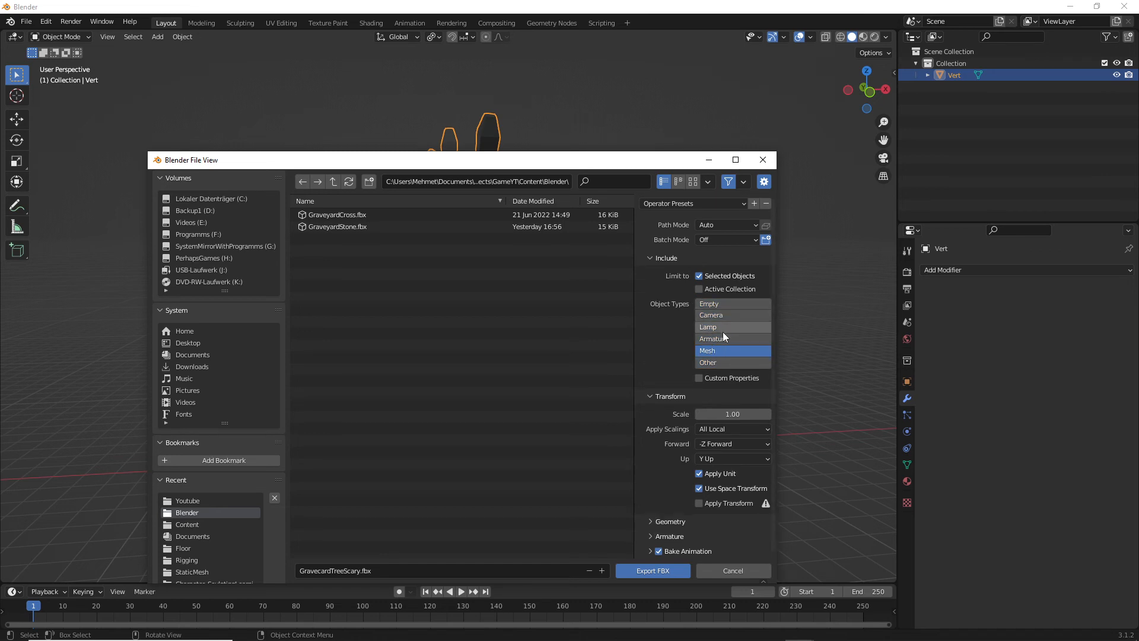
Step: Set the export's forward axis to X Forward and up axis to Z Up, and enable Apply Transform
left_click(724, 443)
left_click(727, 457)
left_click(733, 460)
left_click(720, 498)
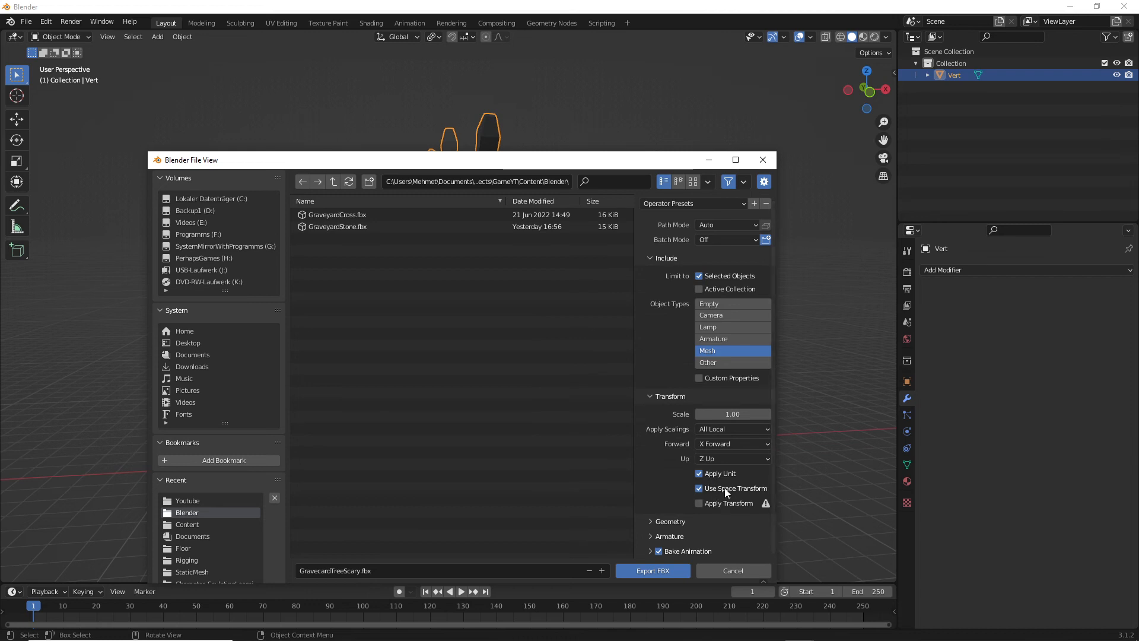
left_click(718, 503)
left_click_drag(630, 159, 641, 72)
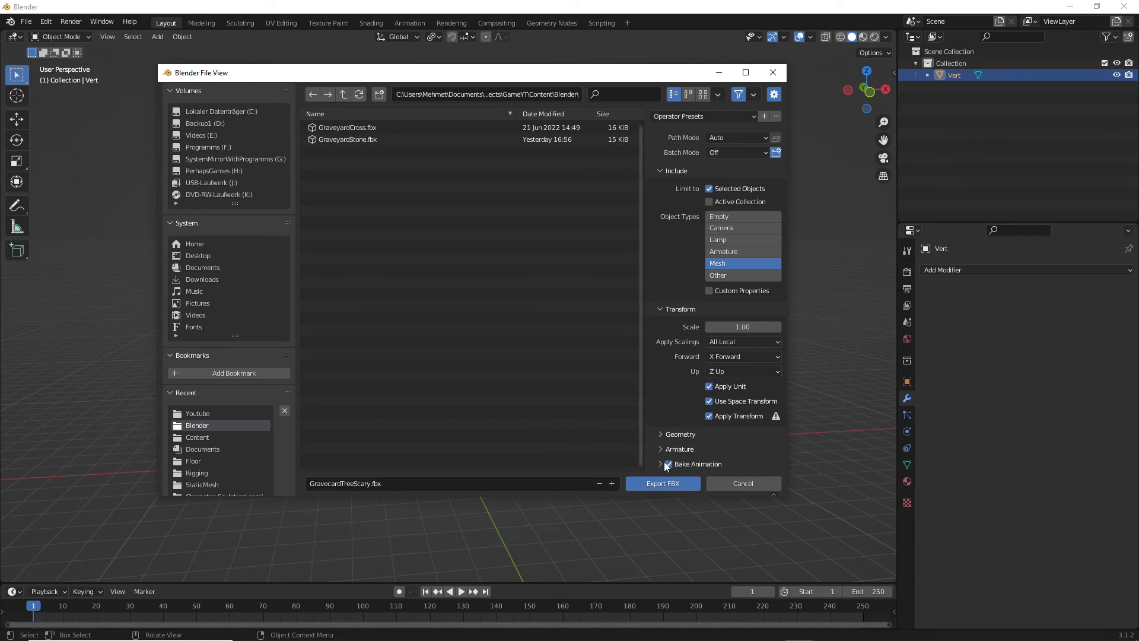
Step: Set the export geometry's smoothing to Face
left_click(661, 434)
scroll(712, 422, "down", 3)
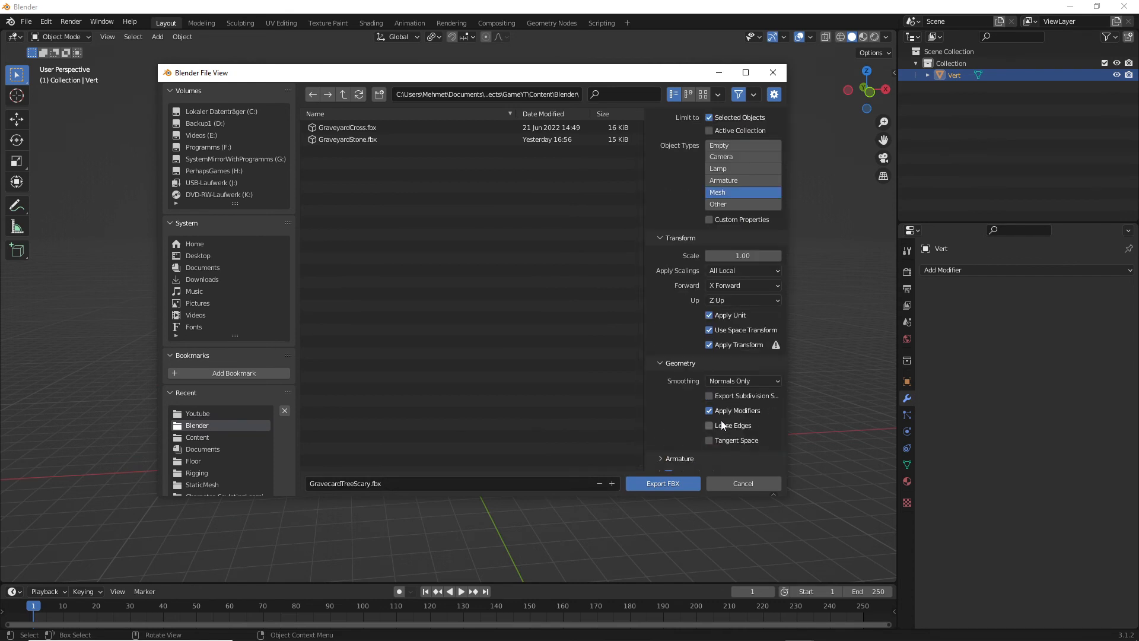
left_click(726, 384)
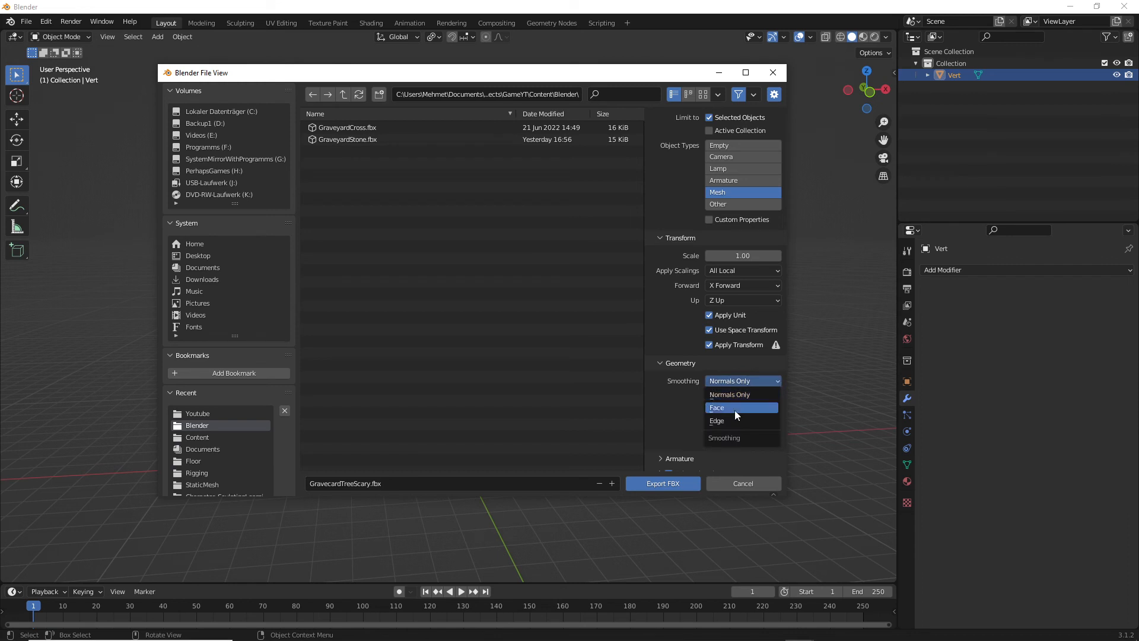
left_click(734, 411)
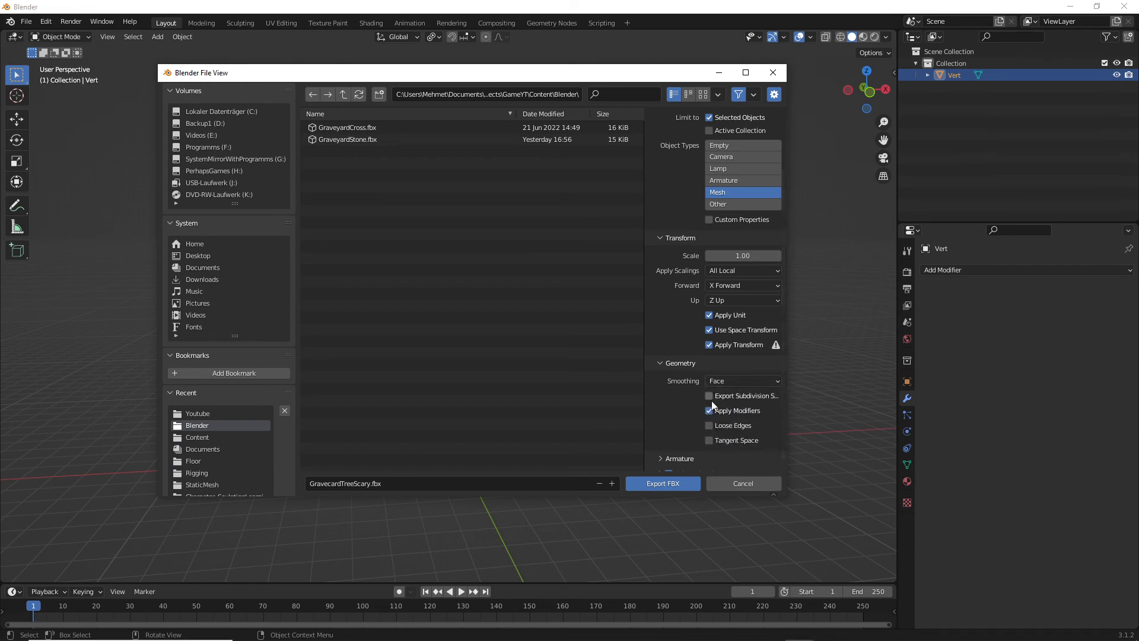
left_click(660, 362)
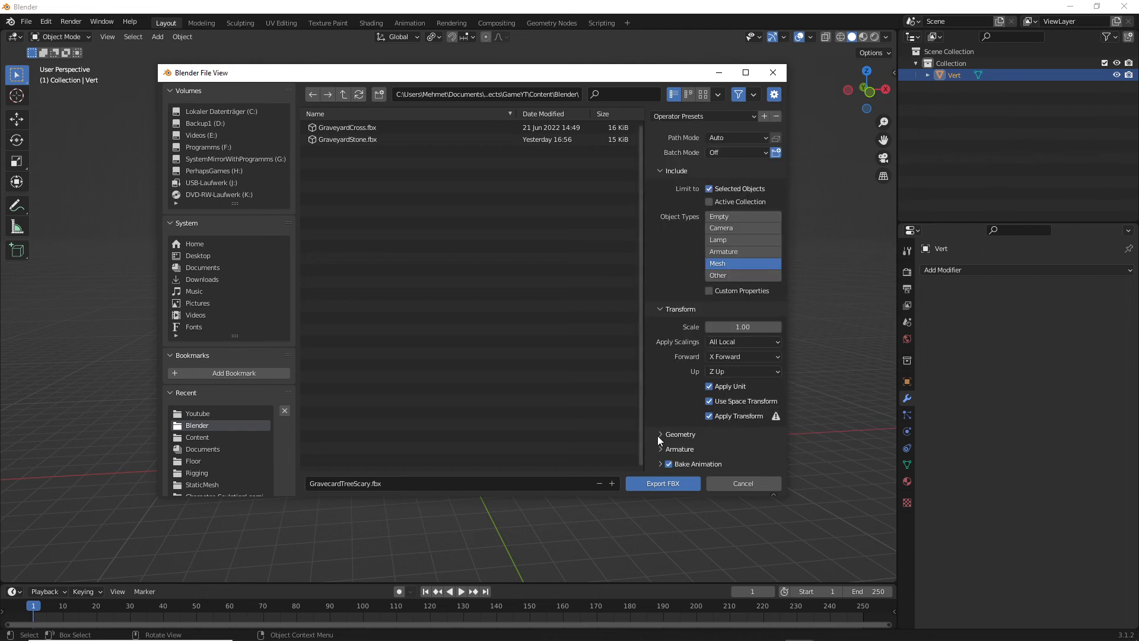
Step: Disable Add Leaf Bones and Bake Animation for the export, and export the tree as FBX
scroll(753, 399, "down", 3)
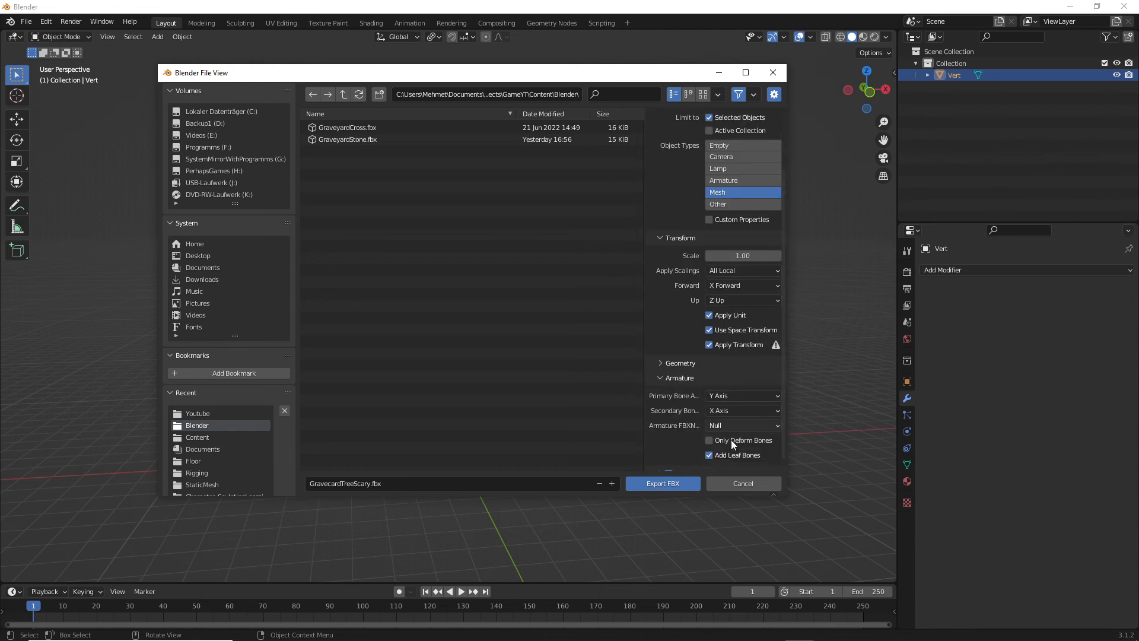
left_click(710, 456)
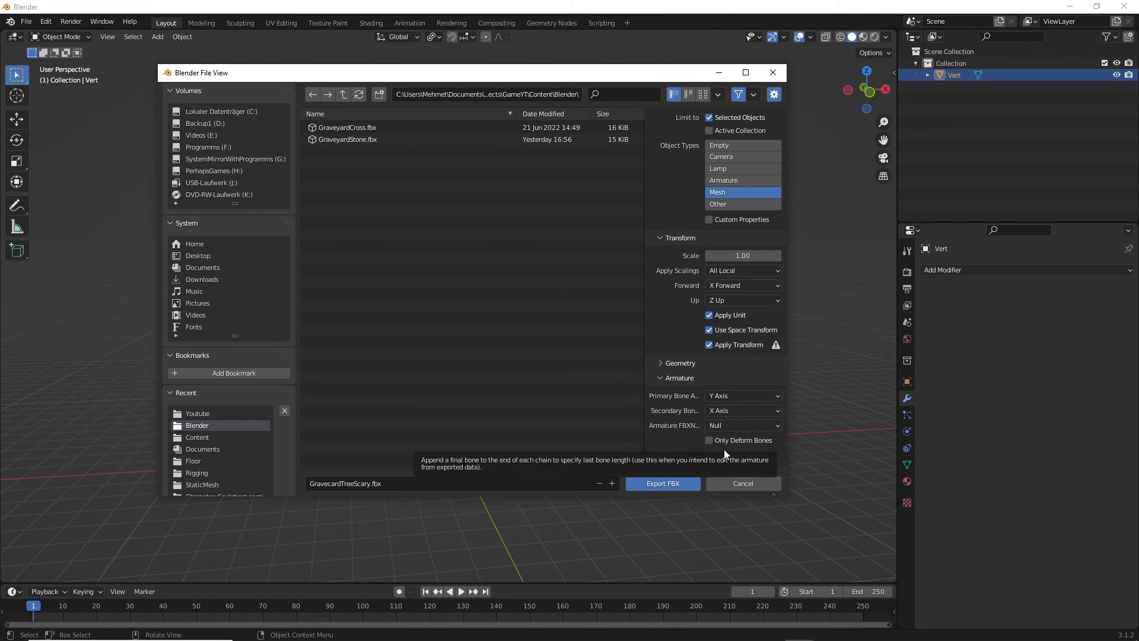
left_click(659, 378)
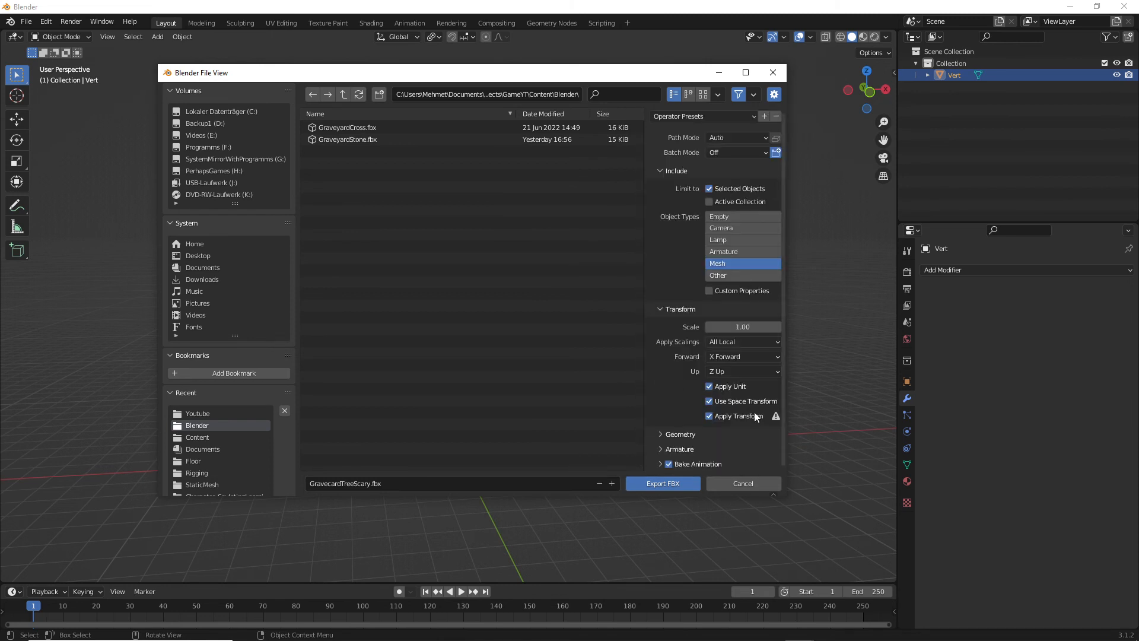
left_click(670, 462)
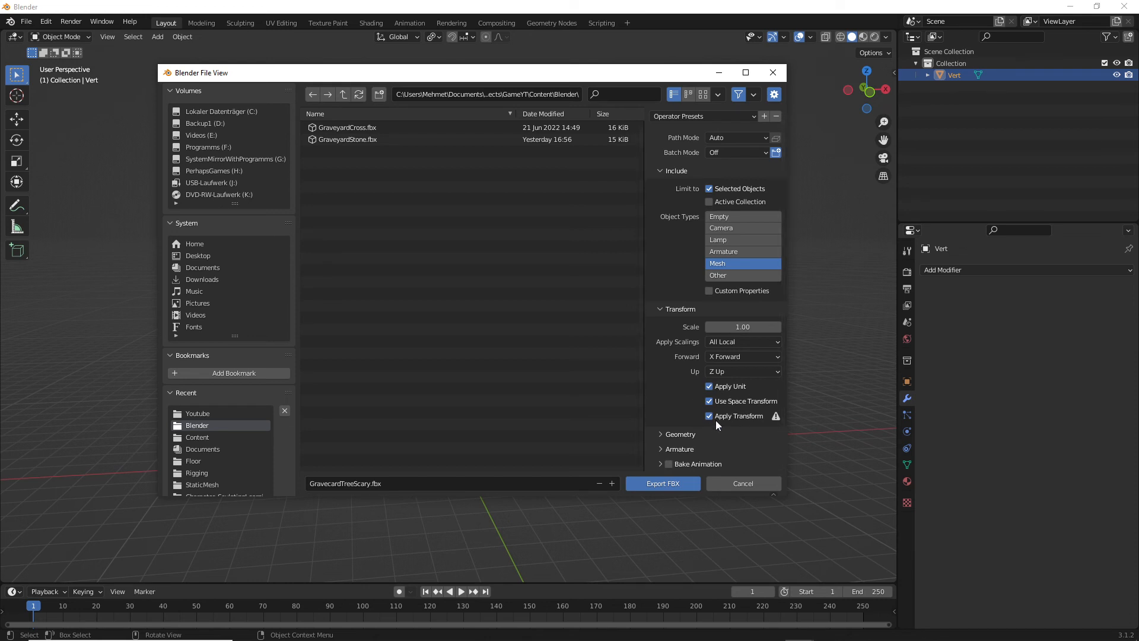
left_click(674, 483)
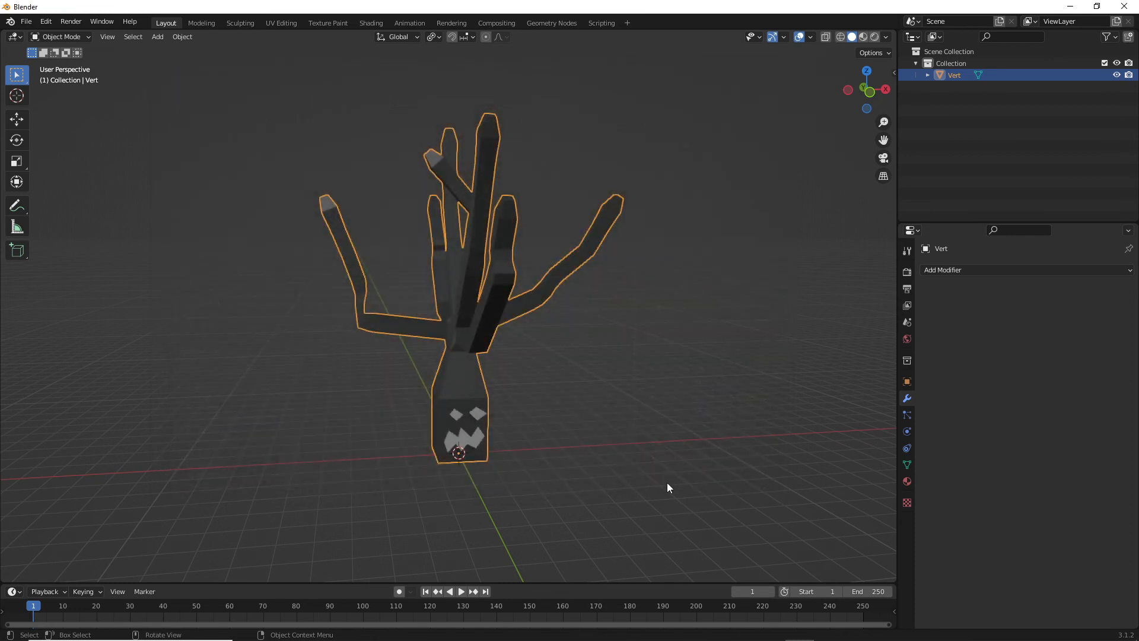
Step: Switch to Unreal Editor, accept importing the detected FBX file, and keep its material import method at Do Not Create Material
key("alt+Tab")
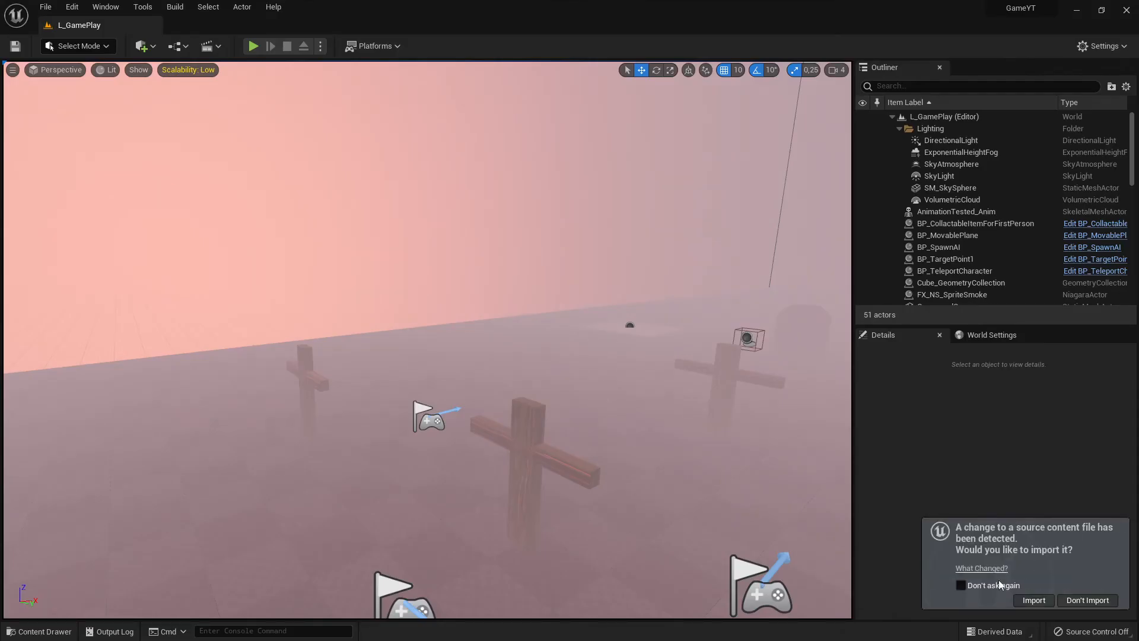
left_click(1033, 600)
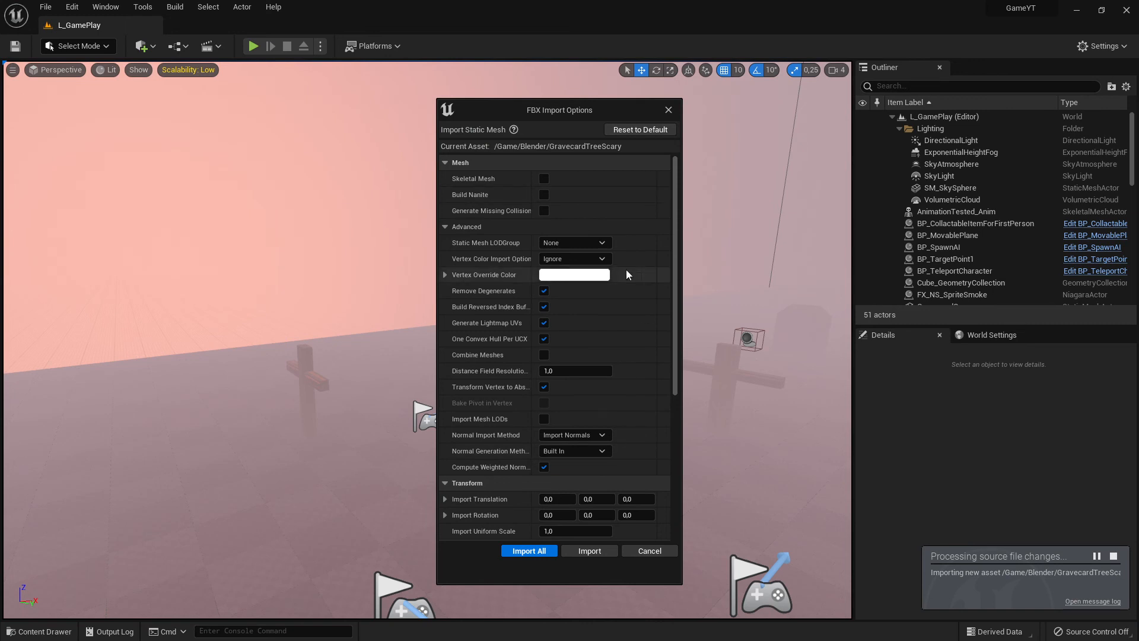
scroll(584, 386, "down", 6)
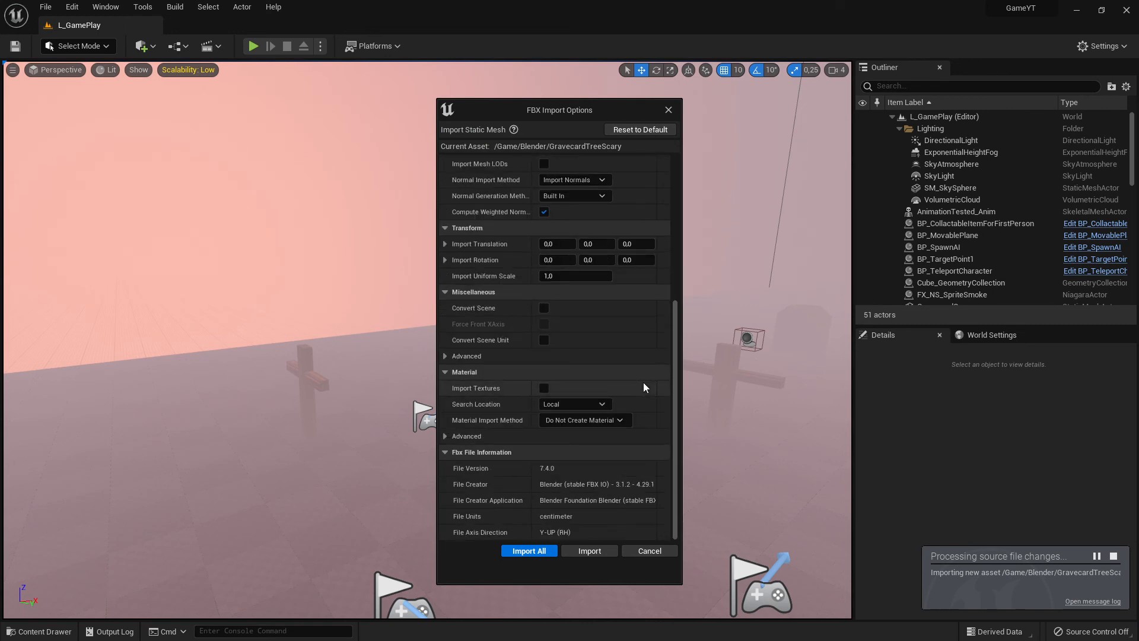
left_click(573, 423)
left_click(601, 427)
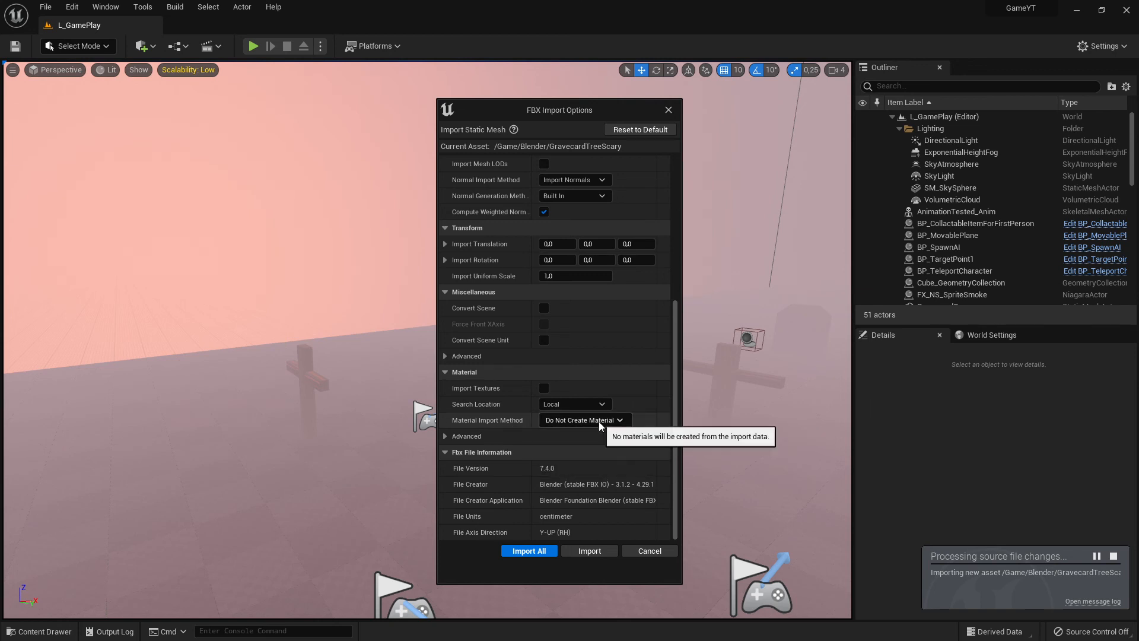
Step: Enable Import Textures in the FBX import options, review the remaining settings, and import everything
scroll(635, 402, "up", 3)
scroll(642, 396, "down", 3)
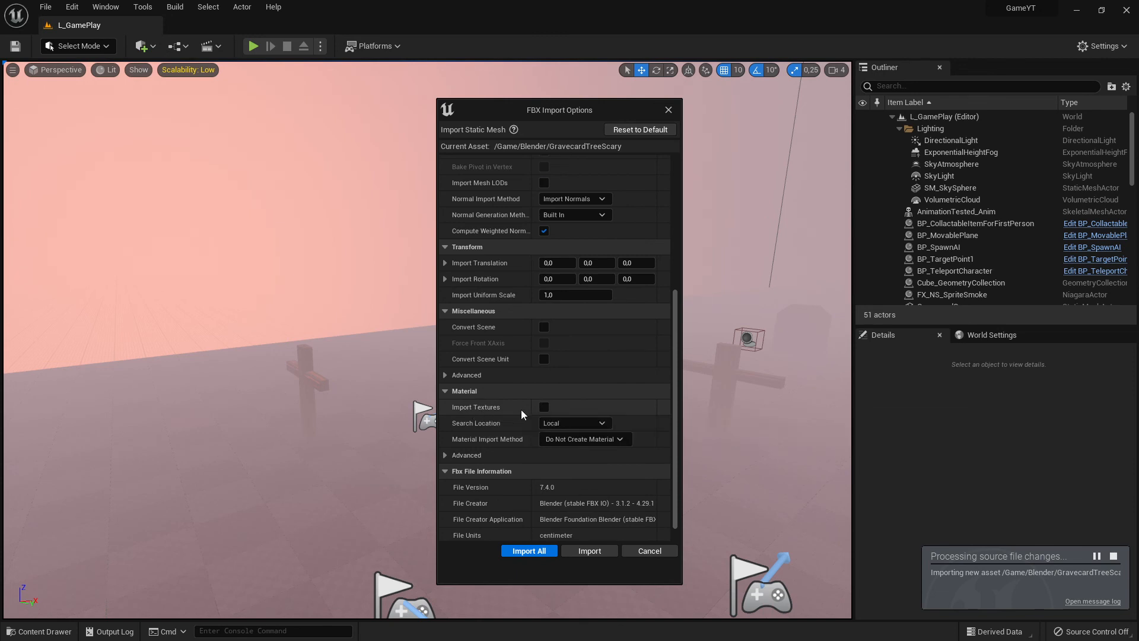
left_click(544, 408)
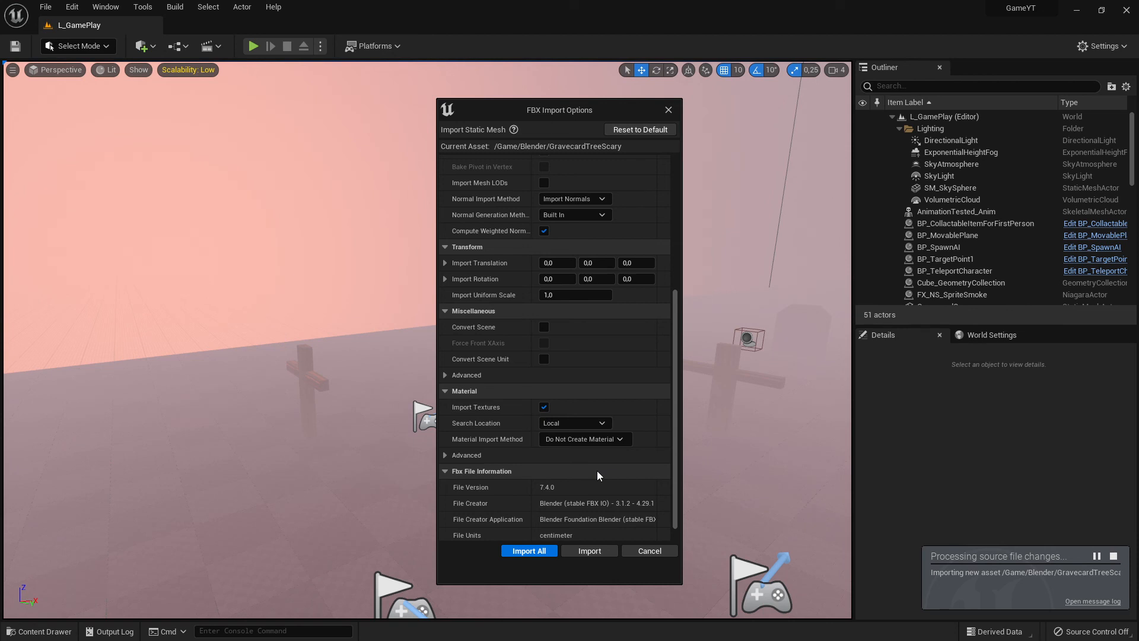
scroll(618, 444, "up", 5)
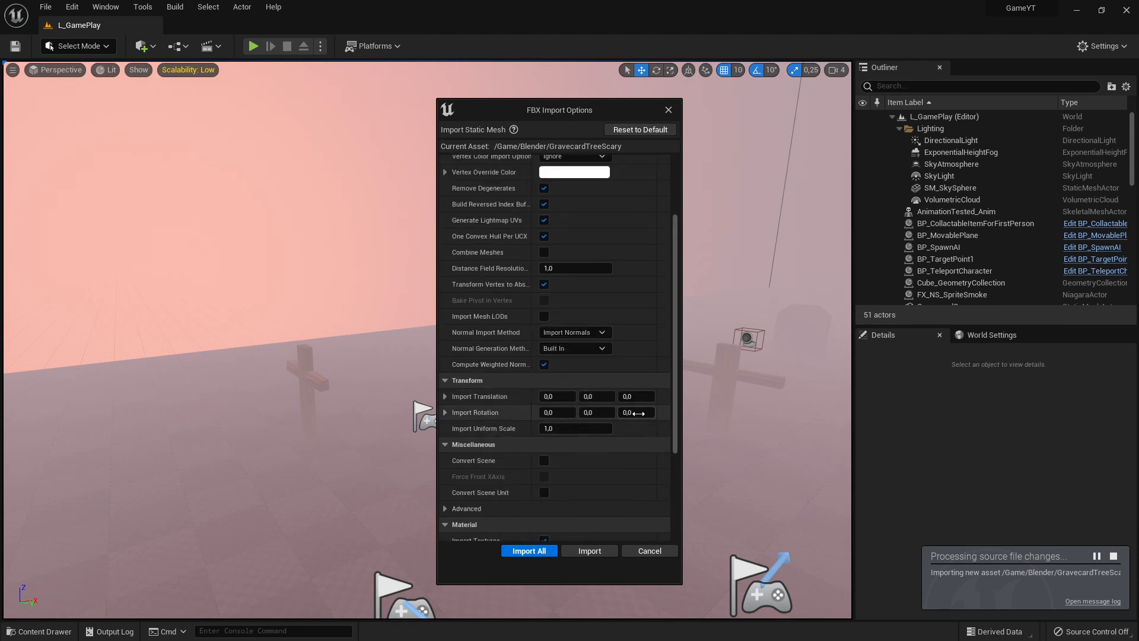
scroll(532, 458, "up", 4)
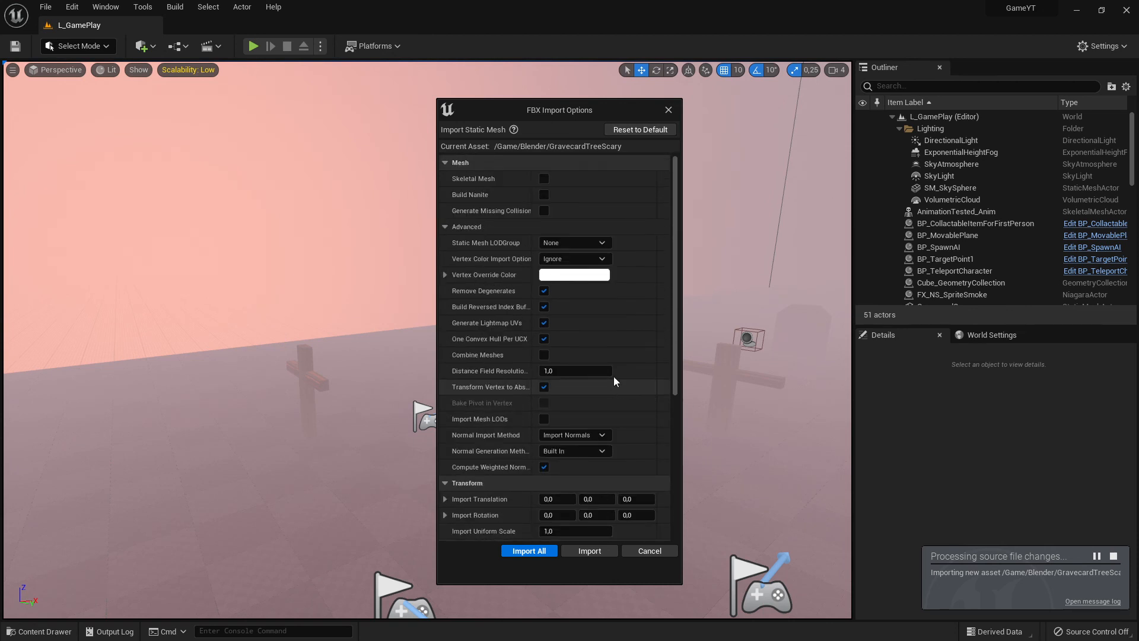
scroll(642, 326, "down", 10)
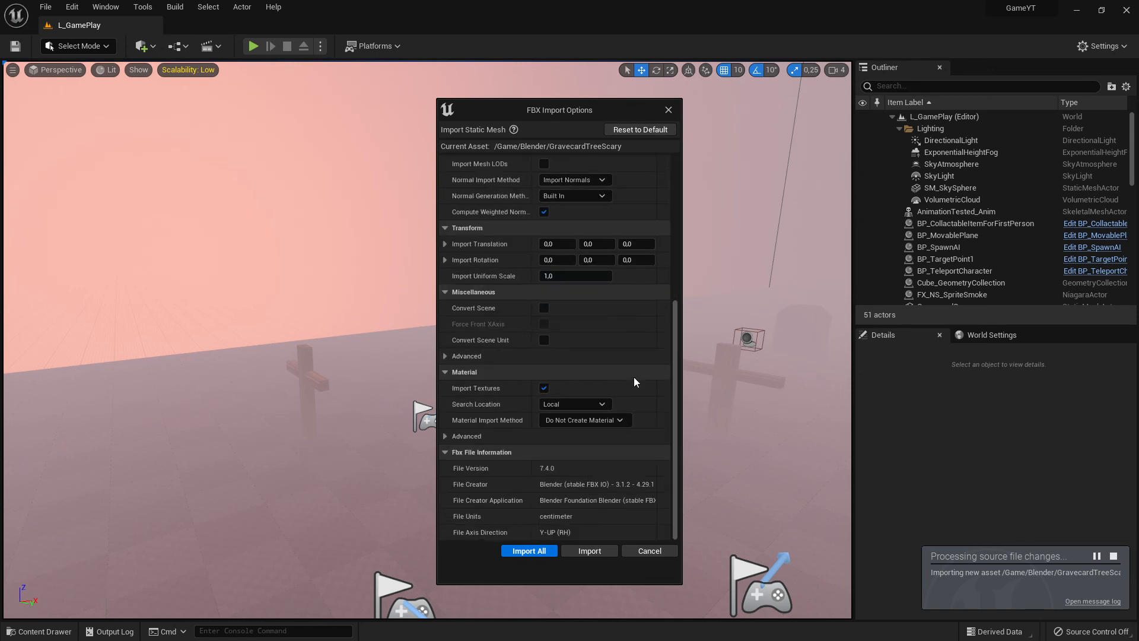
left_click(522, 552)
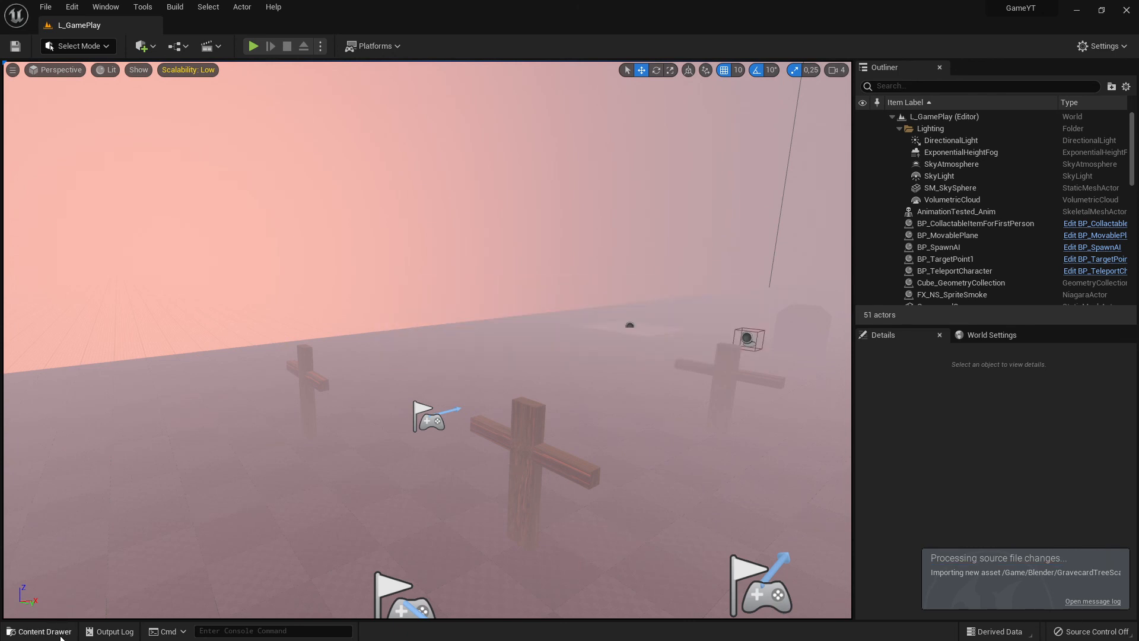
Step: Find the imported tree mesh in the project's Blender content folder and save all unsaved assets
left_click(39, 632)
double_click(277, 488)
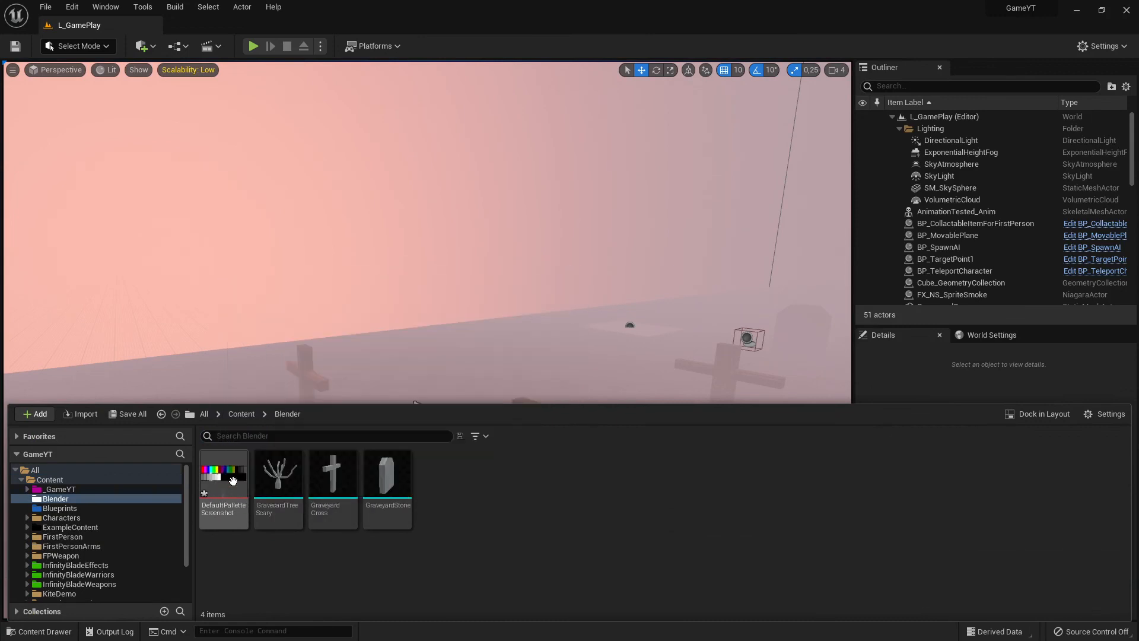
mouse_move(299, 503)
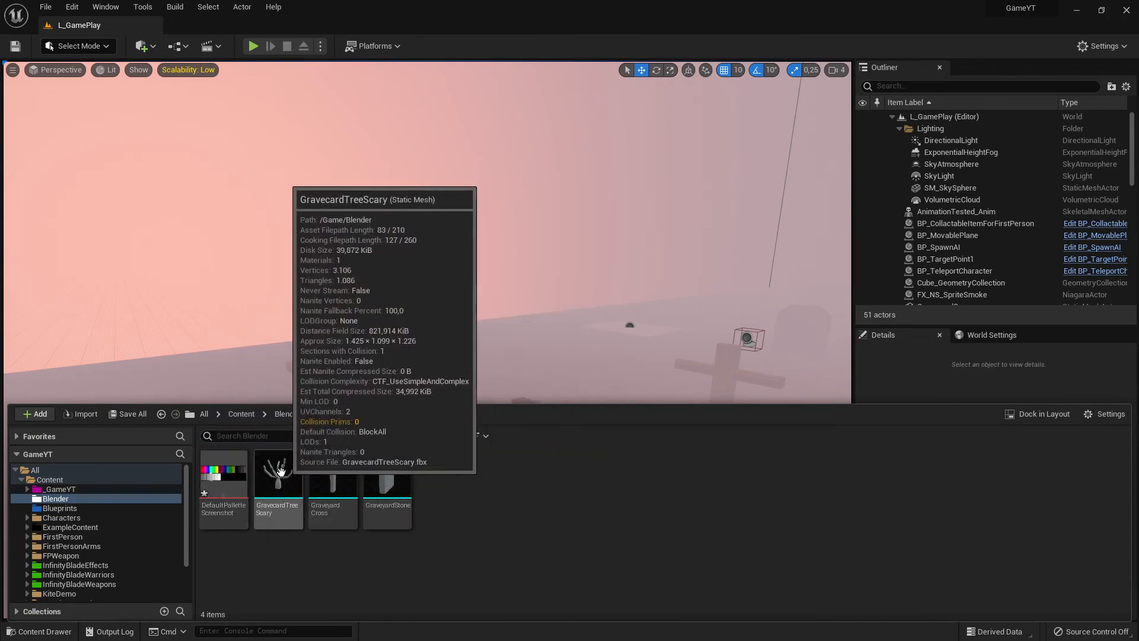
left_click(128, 414)
left_click(647, 462)
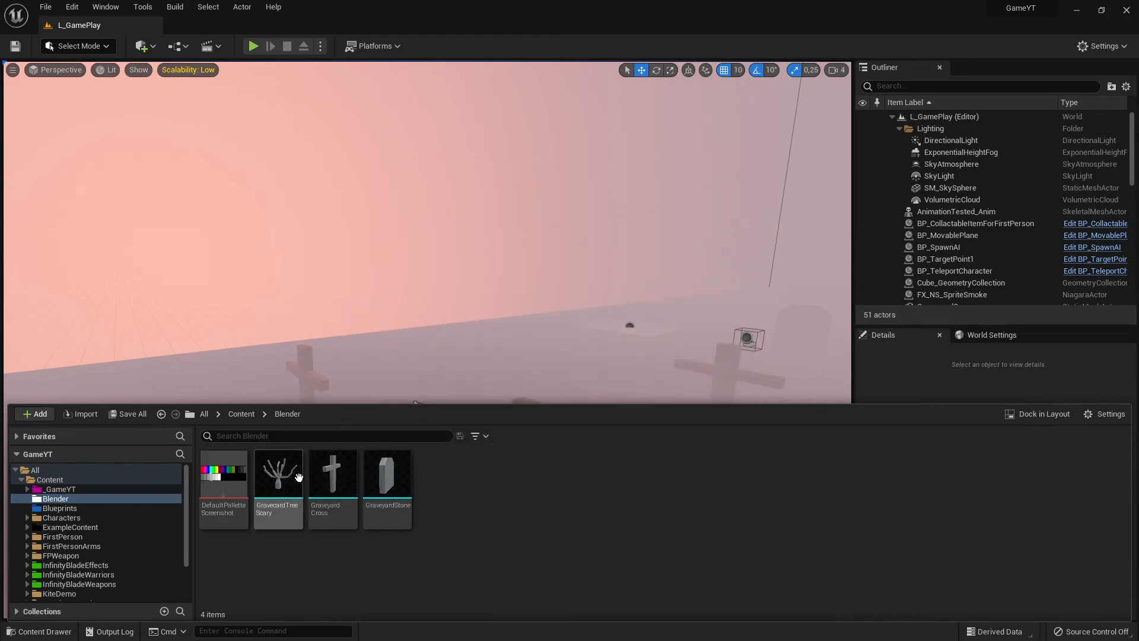
Step: Place the GravecardTreeScary mesh in the graveyard level at location 3610, 2000, 0, behind the crosses
right_click_drag(431, 303, 647, 278)
left_click(27, 633)
left_click_drag(275, 478, 280, 419)
right_click_drag(385, 440, 351, 410)
key("w")
key("a")
key("d")
right_click_drag(428, 340, 504, 350)
key("s")
right_click_drag(392, 465, 344, 465)
key("w")
right_click_drag(442, 461, 442, 460)
key("s")
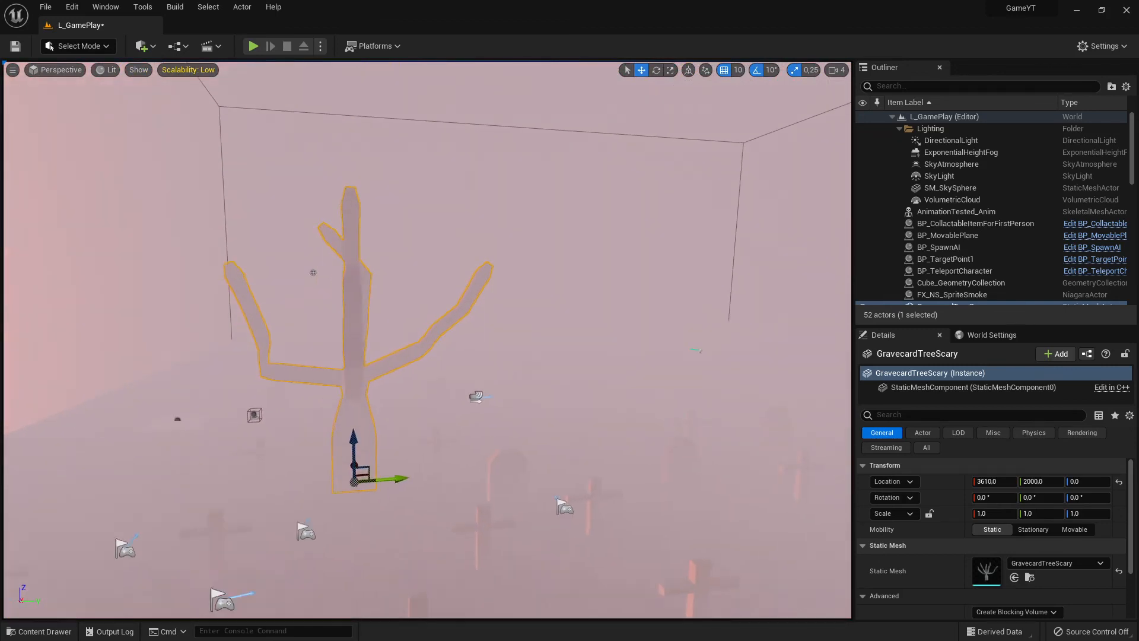
Step: Duplicate the GravecardTreeScary tree along Y to location 3610, 3910, 0 and rotate the copy 30° about Z
left_click_drag(451, 460, 696, 411, "alt")
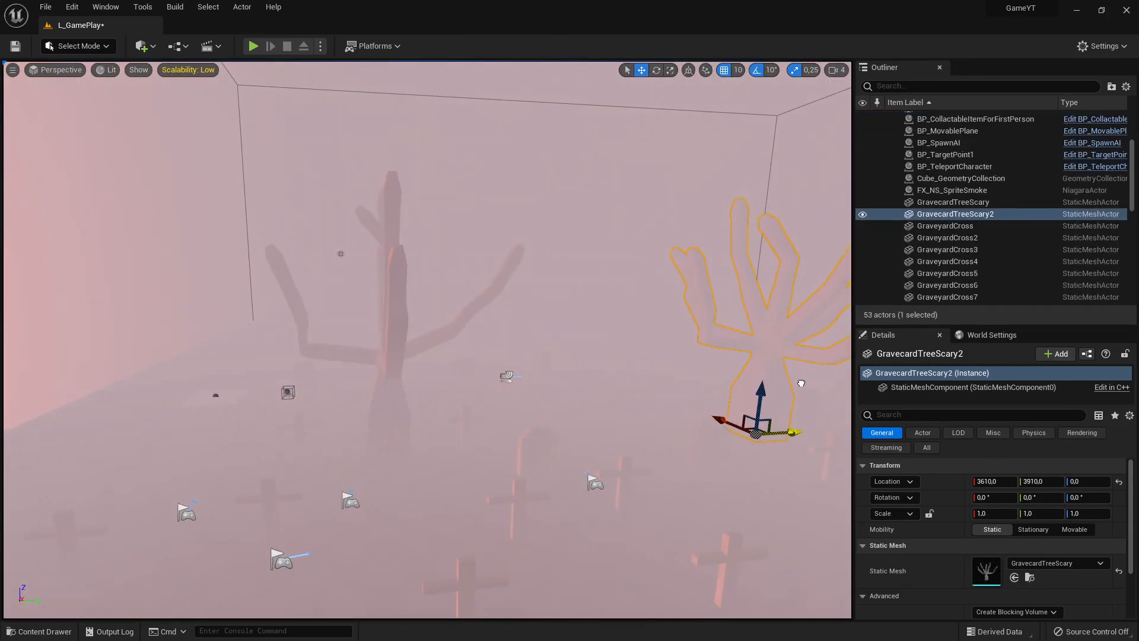
key("s")
right_click_drag(755, 460, 795, 442)
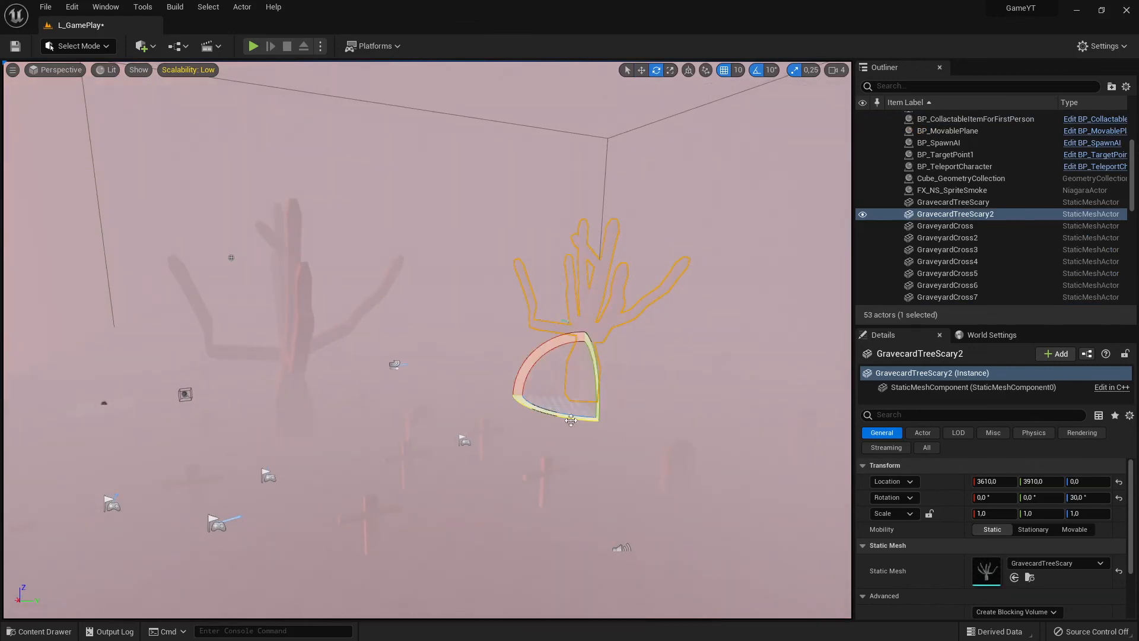
mouse_move(571, 420)
right_mouse_down()
mouse_move(585, 382)
mouse_move(558, 419)
right_mouse_up()
Step: Duplicate the 30° rotated tree to about 4205, 2879, 0, between it and the original tree
key("w")
key("w")
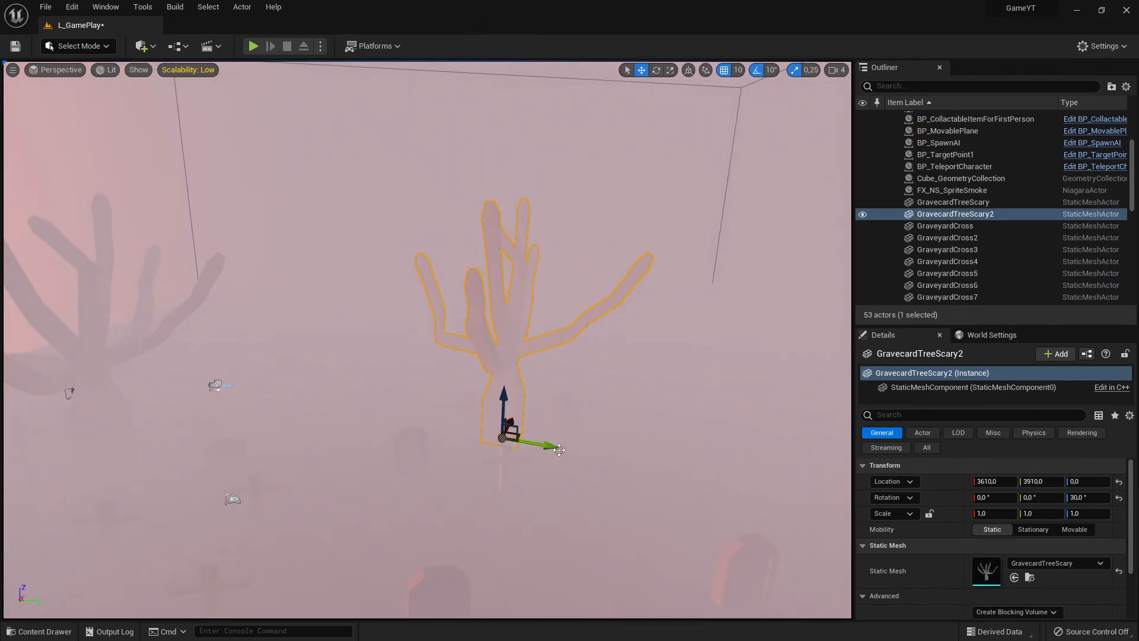
left_click_drag(508, 432, 347, 369, "alt")
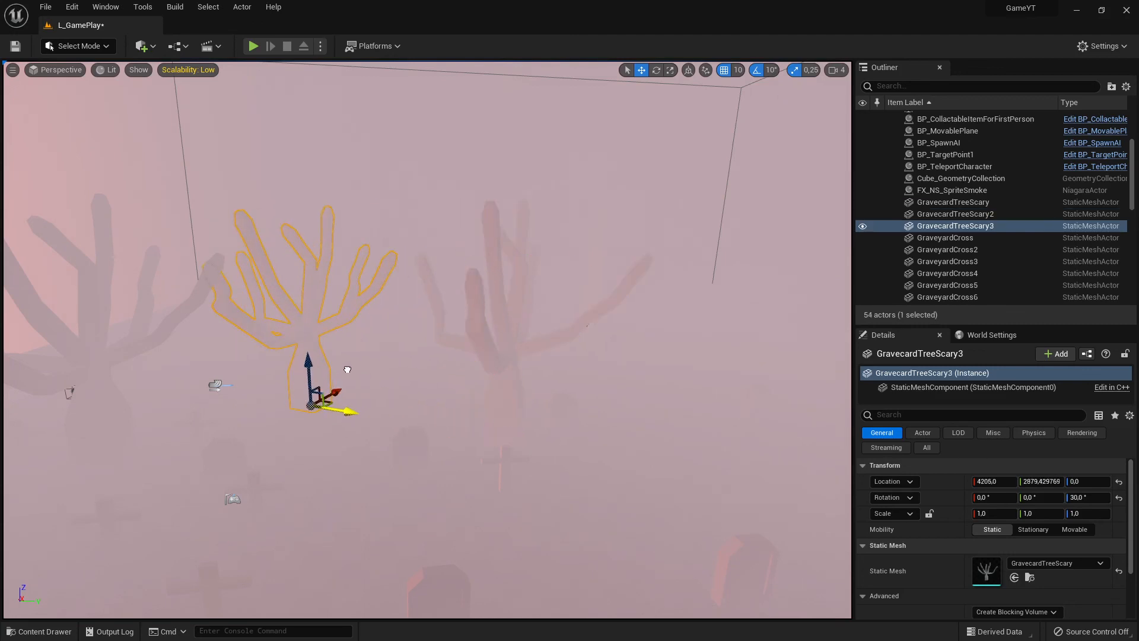
Step: Make two more copies of the tree at 3610, 3910, setting the second far back at about 8109, 5237, 0
key("a")
mouse_move(112, 334)
right_mouse_down()
mouse_move(48, 332)
mouse_move(117, 340)
right_mouse_up()
mouse_move(423, 380)
right_mouse_down()
mouse_move(478, 369)
mouse_move(427, 380)
right_mouse_up()
key("s")
left_click(594, 330)
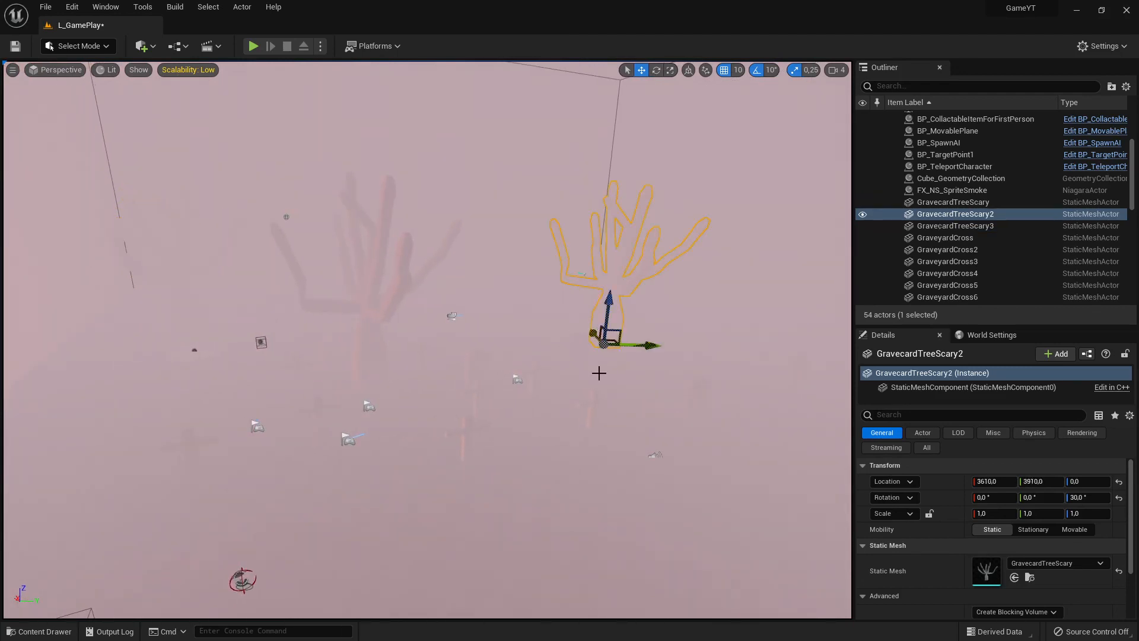
left_click_drag(594, 333, 515, 270, "alt")
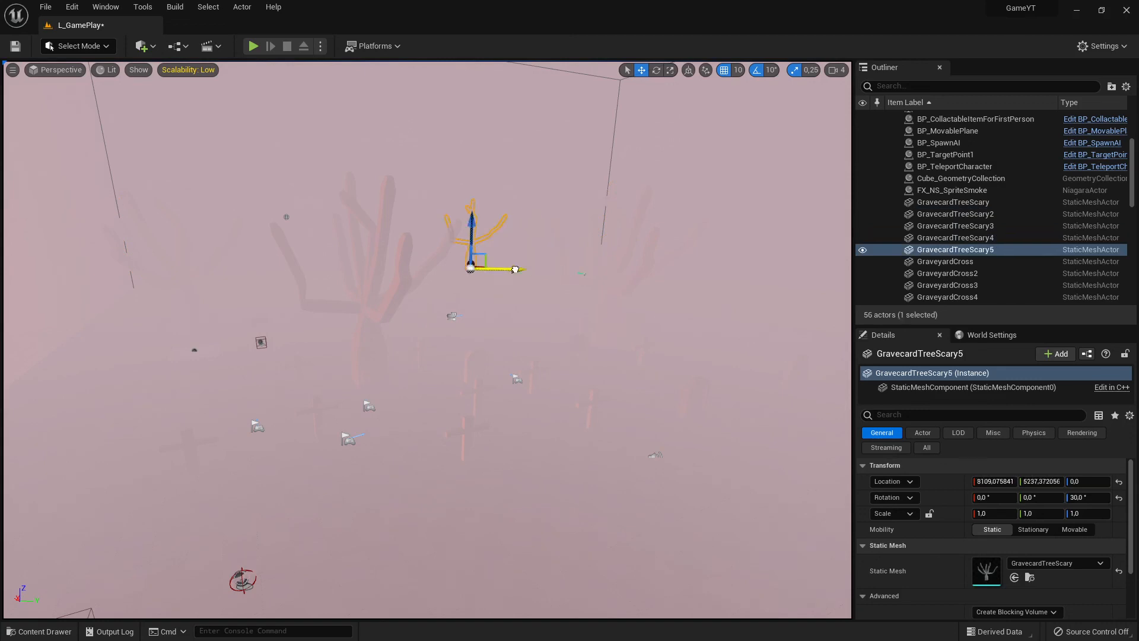
Step: Duplicate the original unrotated tree along Y to location 3610, 140, 0
right_click_drag(367, 267, 308, 256)
right_click_drag(451, 303, 405, 301)
left_click(392, 303)
right_click_drag(431, 377, 338, 369)
left_click_drag(731, 452, 655, 419, "alt")
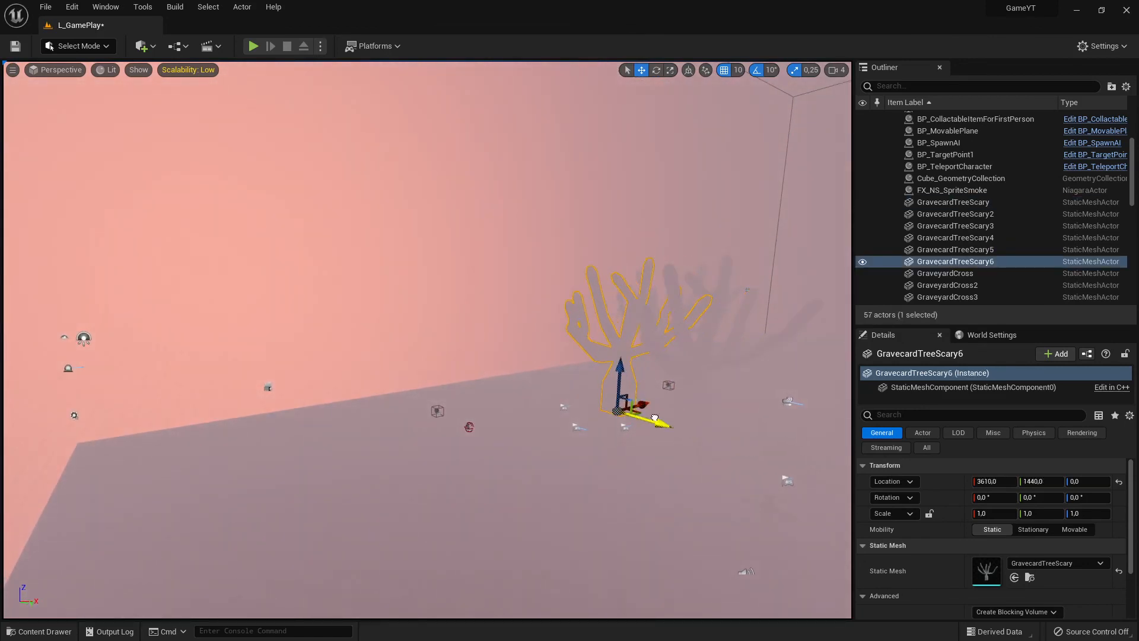
Step: Make two more copies of the tree at 3610, 3910 farther along Y, placing the second at about 4532, 6394, 0
right_click_drag(529, 364, 655, 327)
right_click_drag(446, 252, 396, 314)
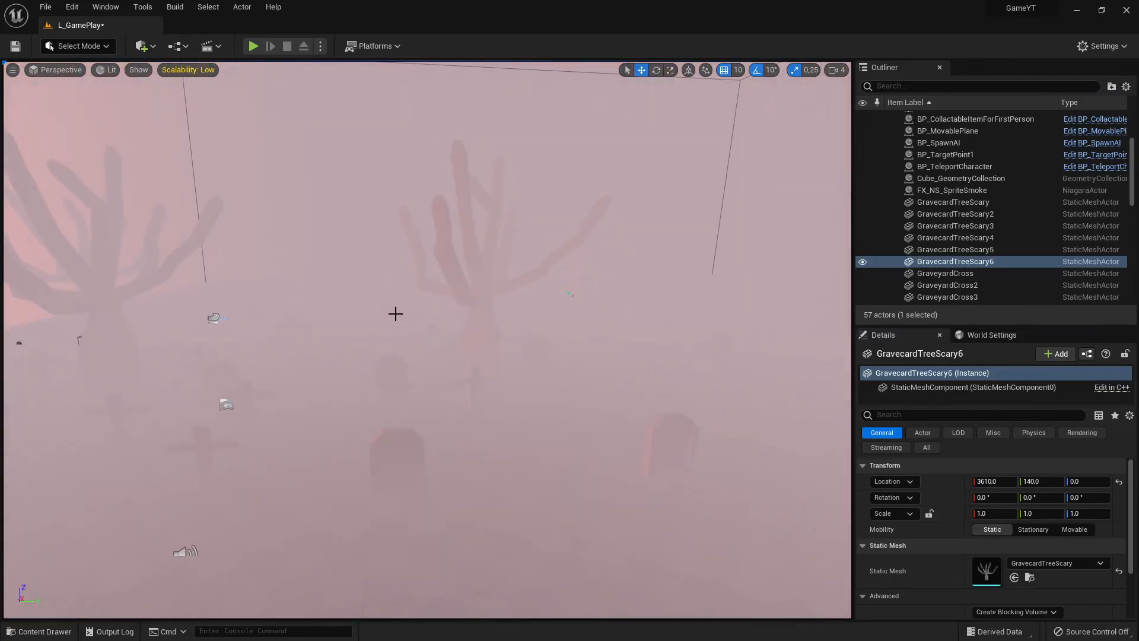
left_click(473, 330)
right_click_drag(473, 331, 494, 351)
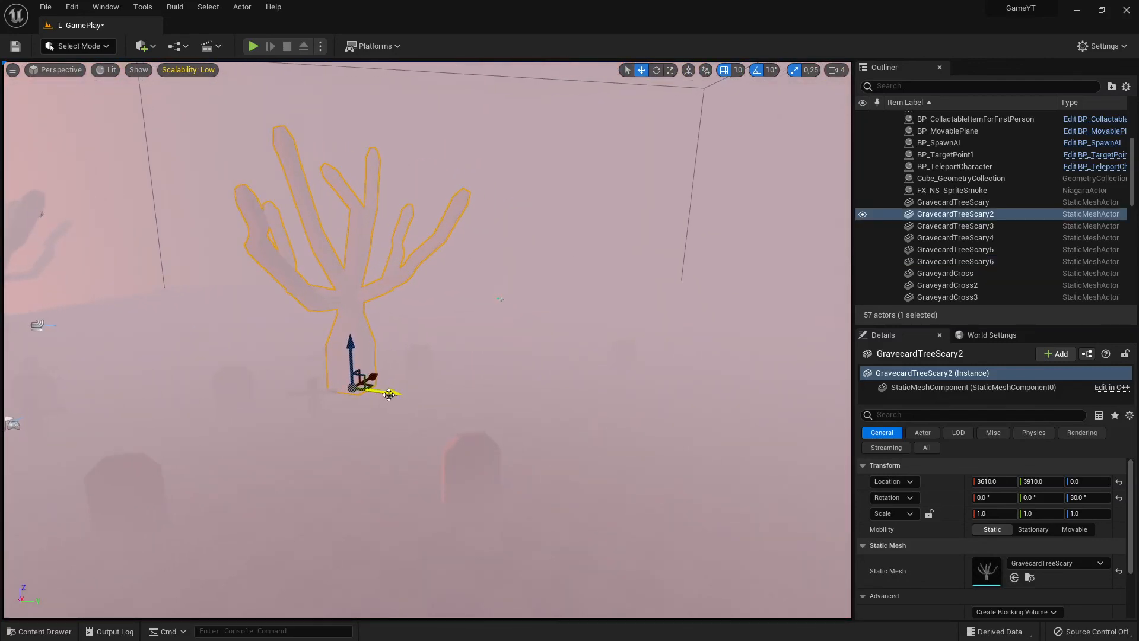
left_click_drag(388, 392, 812, 417, "alt")
right_click_drag(813, 417, 843, 387)
left_click_drag(444, 394, 449, 396, "alt")
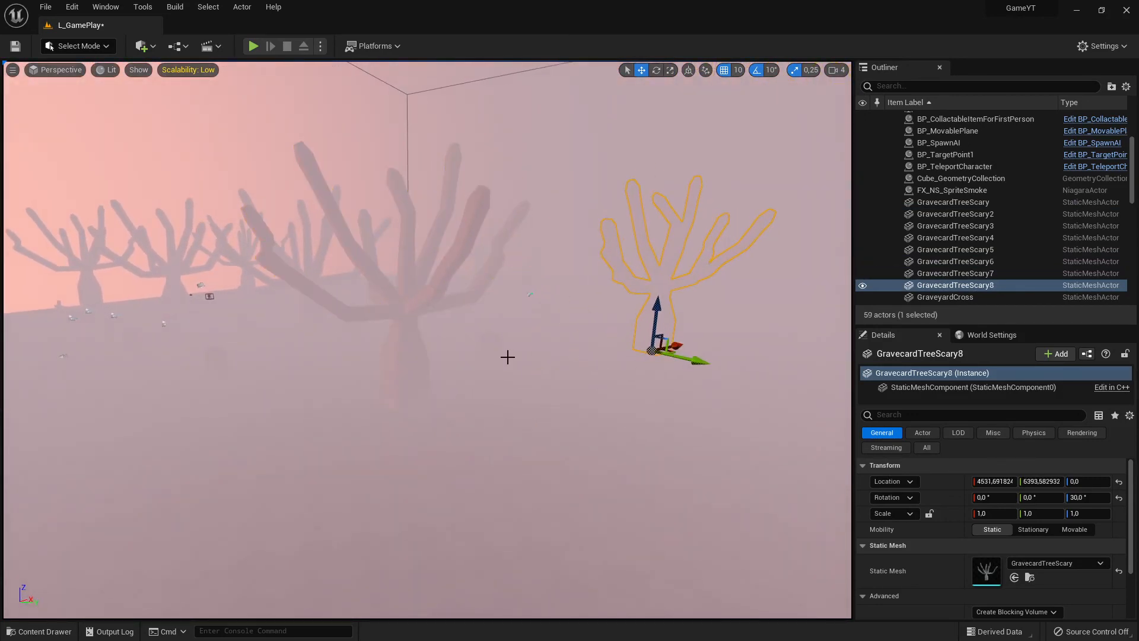
Step: Make two more copies of a 30° rotated tree behind the crosses, placing the second at about 6737, 3995, 0
mouse_move(508, 358)
right_mouse_down()
mouse_move(600, 347)
mouse_move(404, 348)
mouse_move(599, 347)
mouse_move(512, 356)
right_mouse_up()
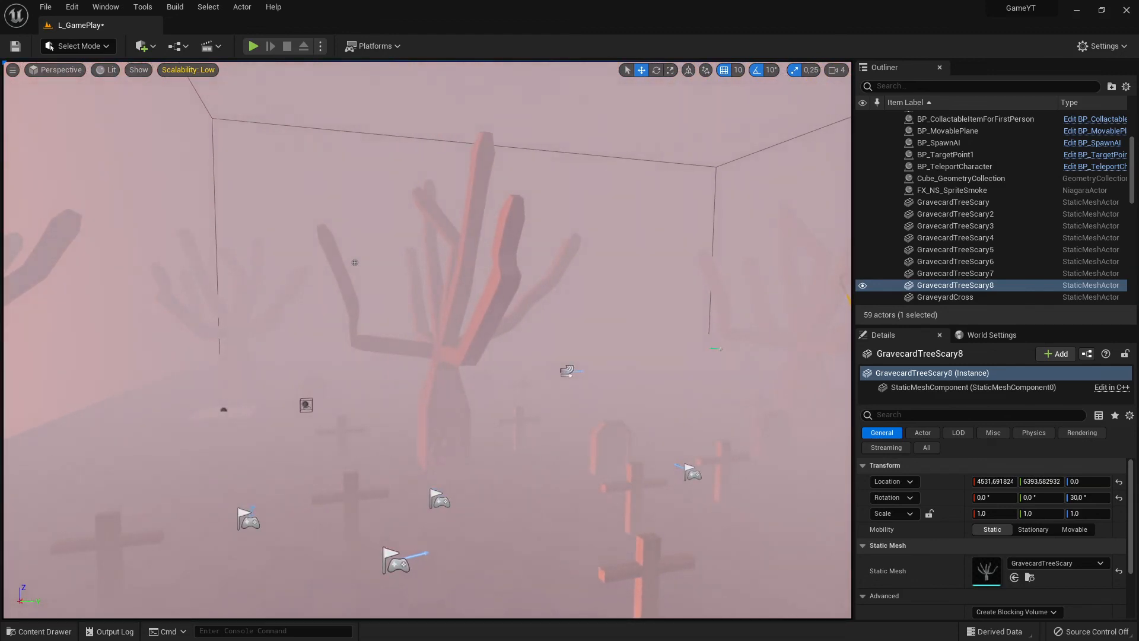
left_click(814, 423)
left_click_drag(783, 424, 602, 363, "alt")
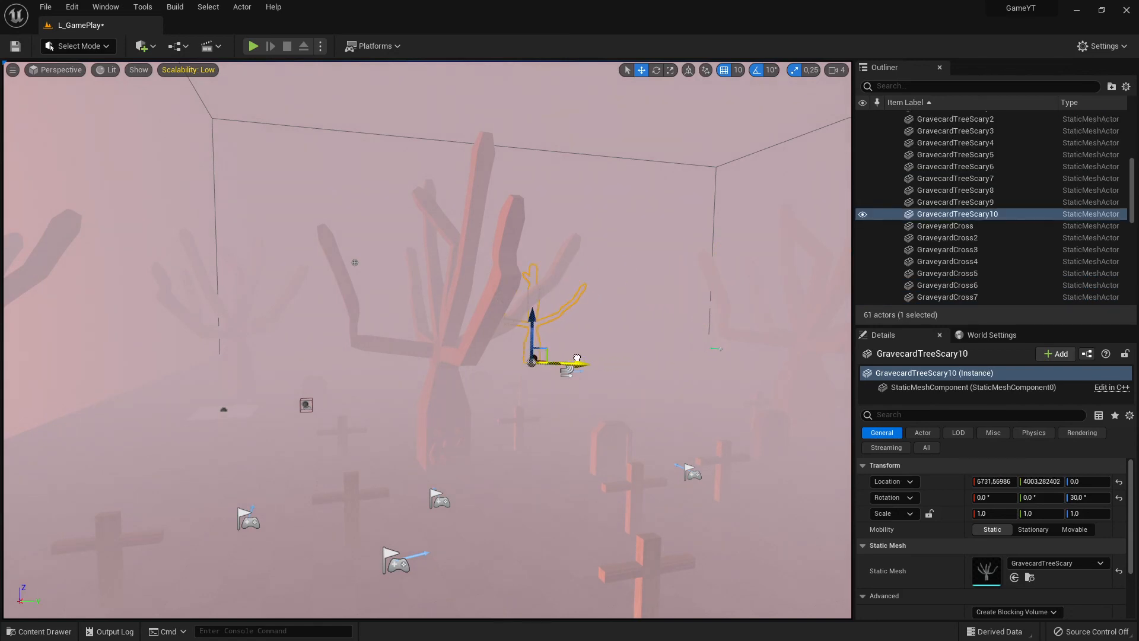
Step: Play-test the level by running the character among the trees and graves, stop the session, and inspect the trees up close in the editor
key("alt+p")
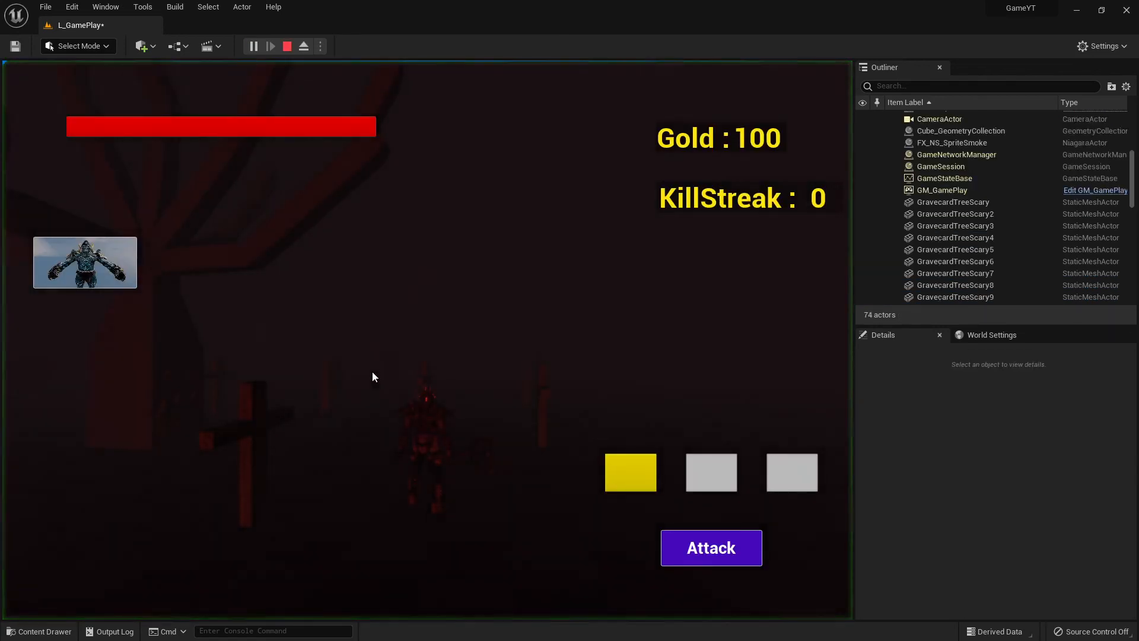
key("w")
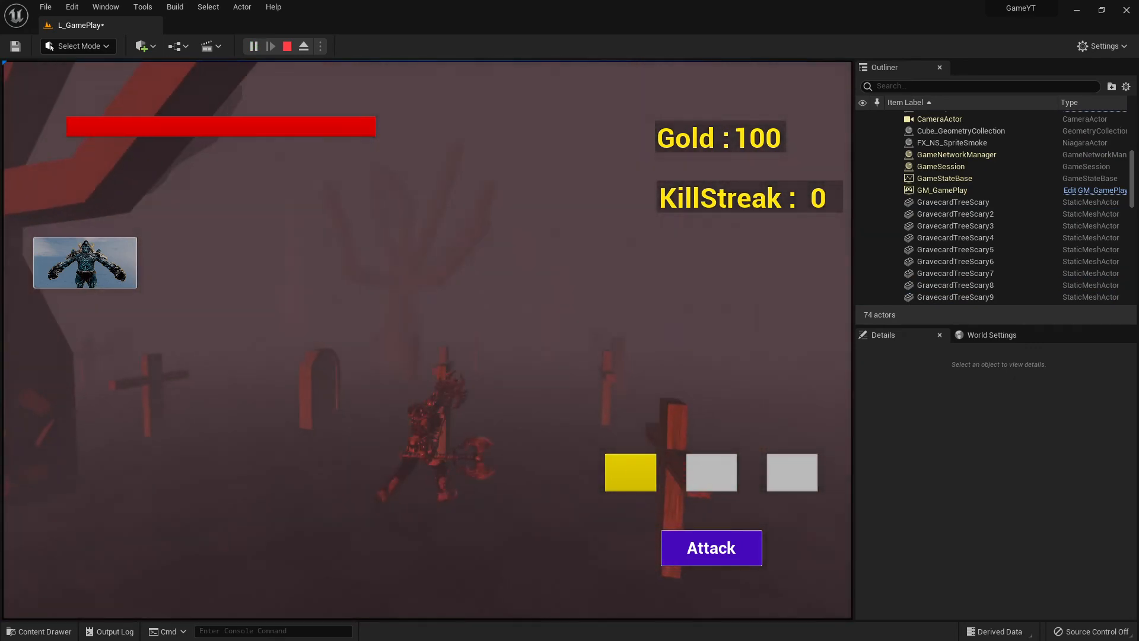
key("w")
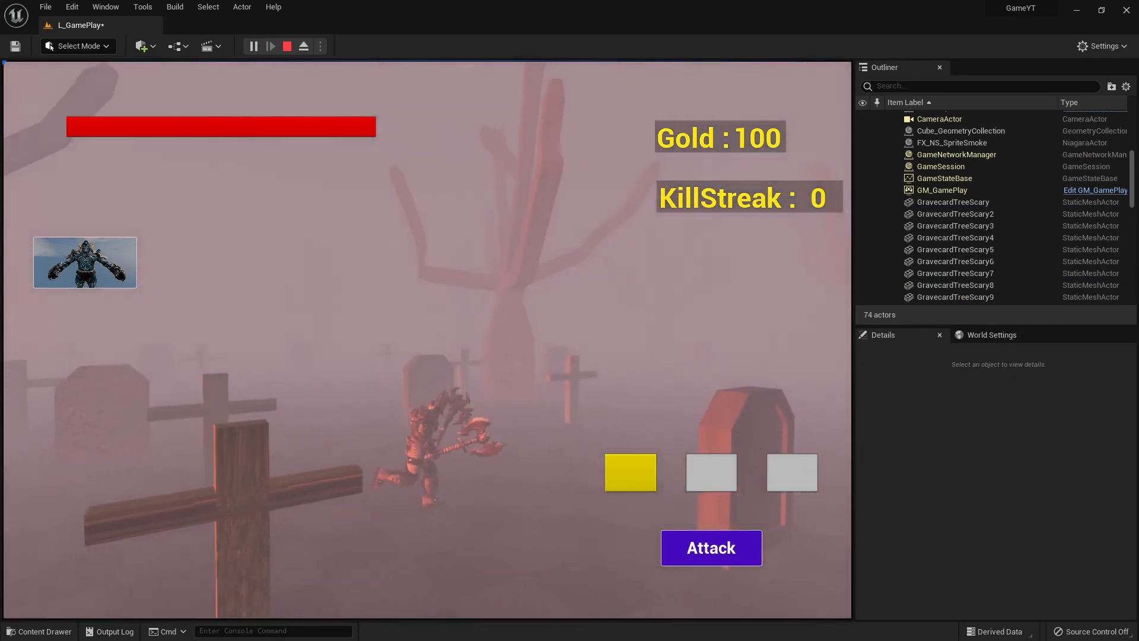
key("w")
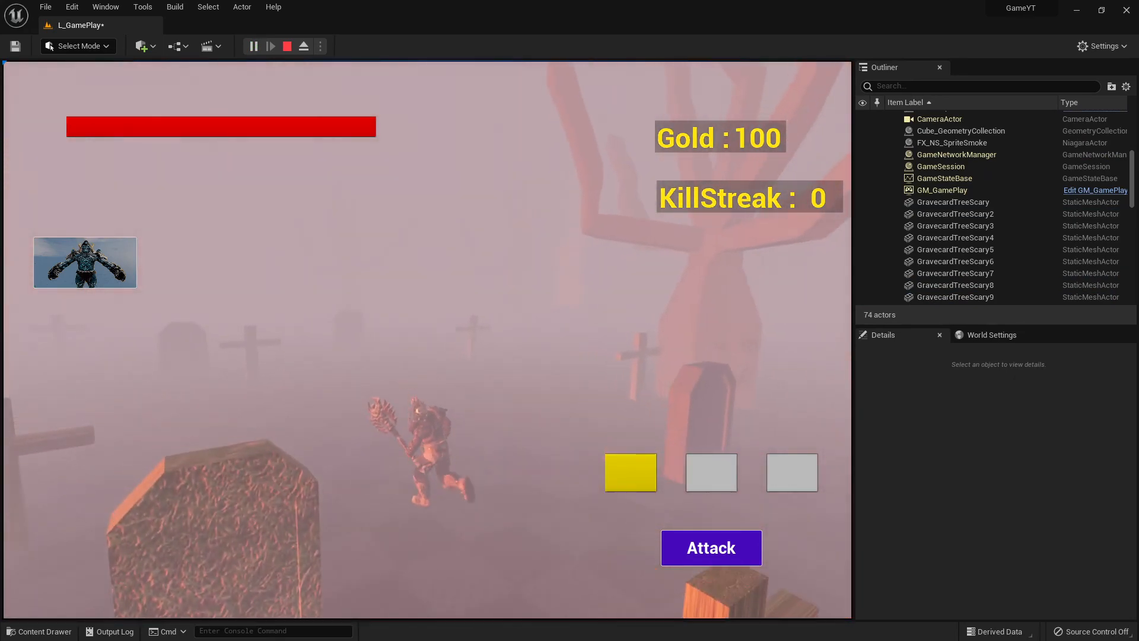
key("w")
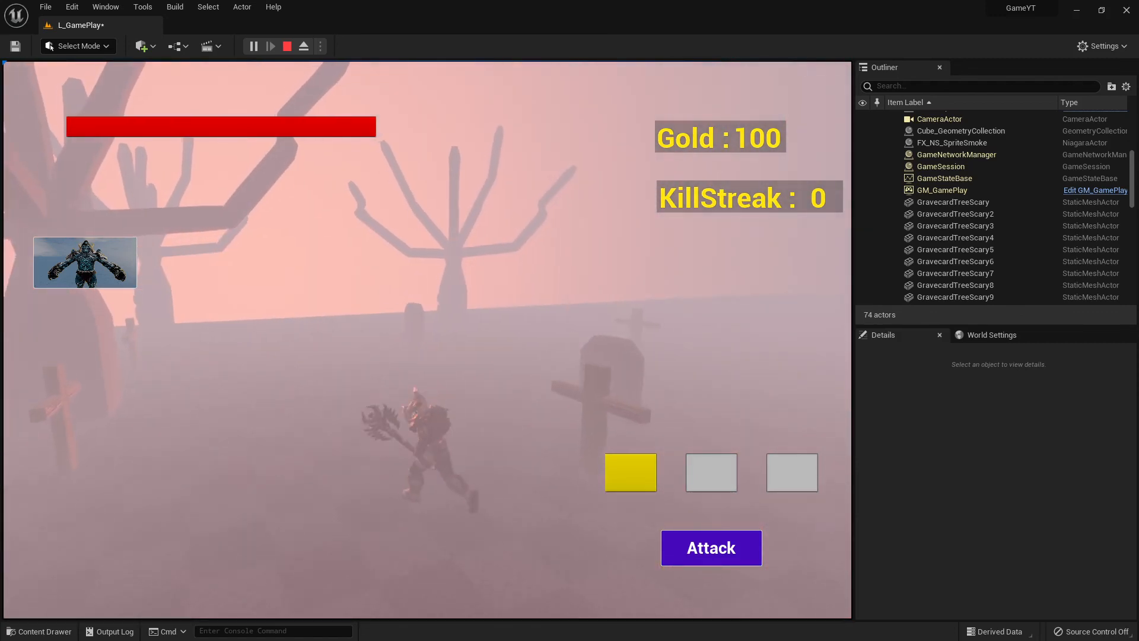
key("w")
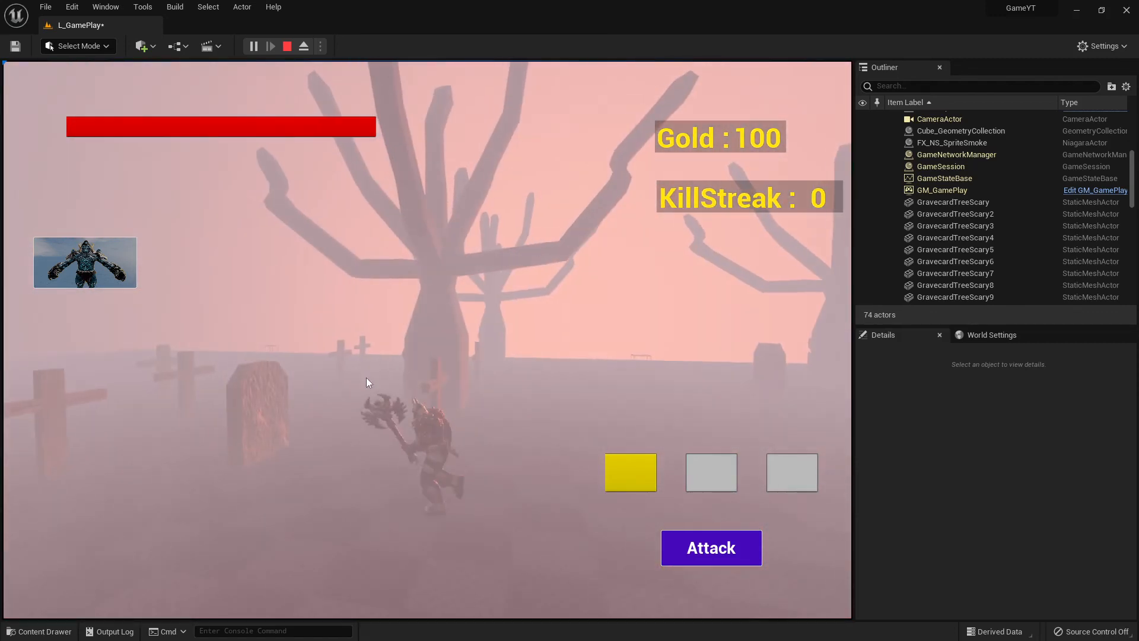
key("w")
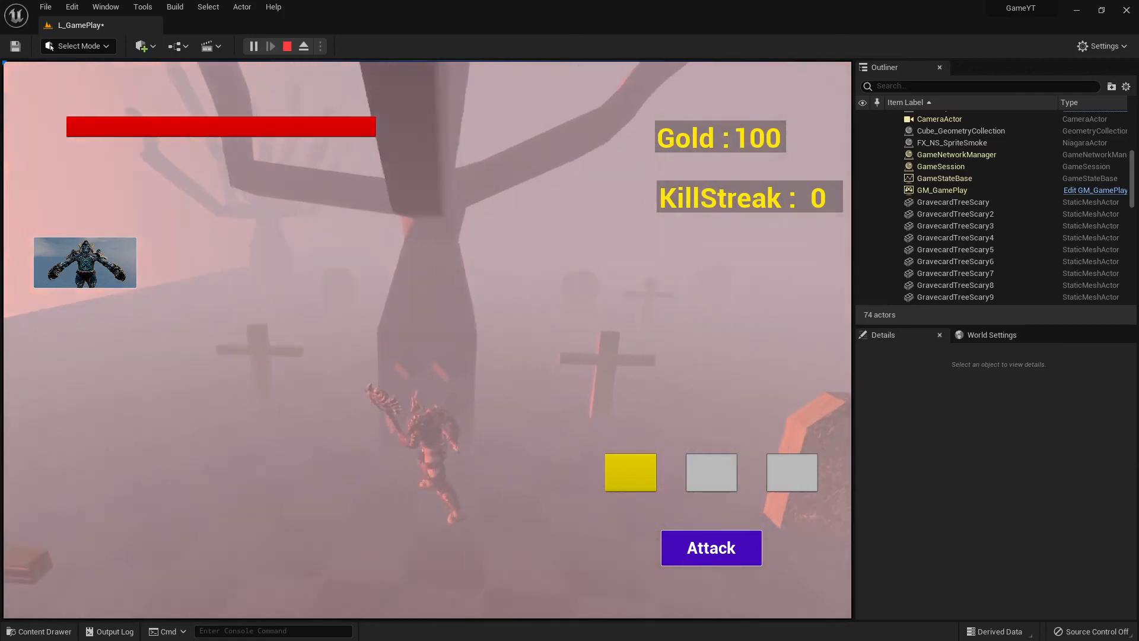
key("w")
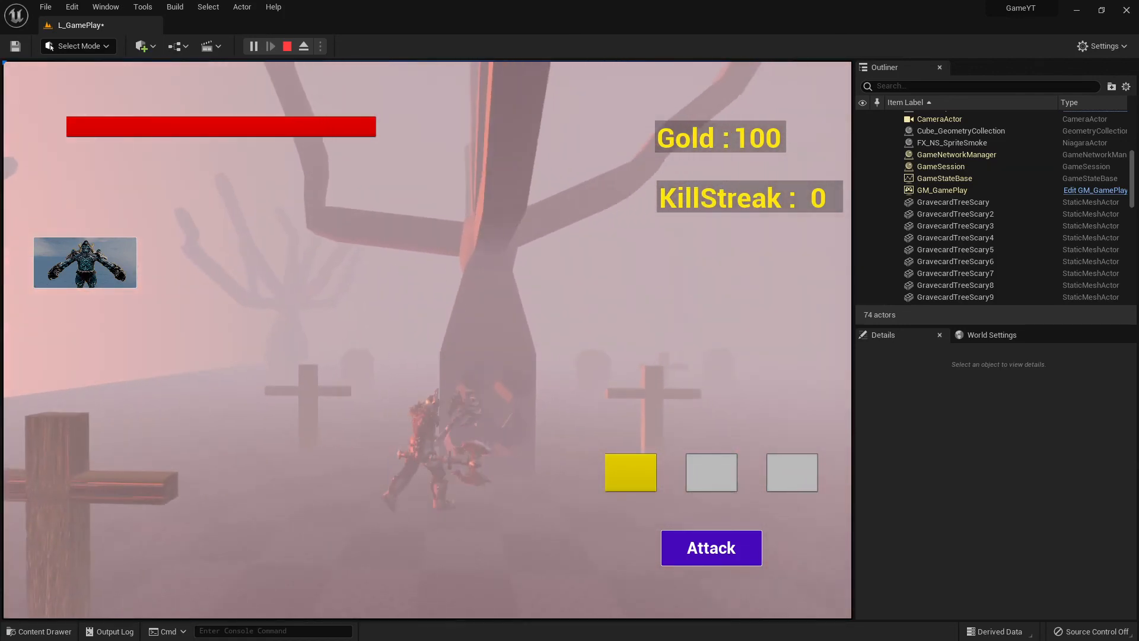
key("w")
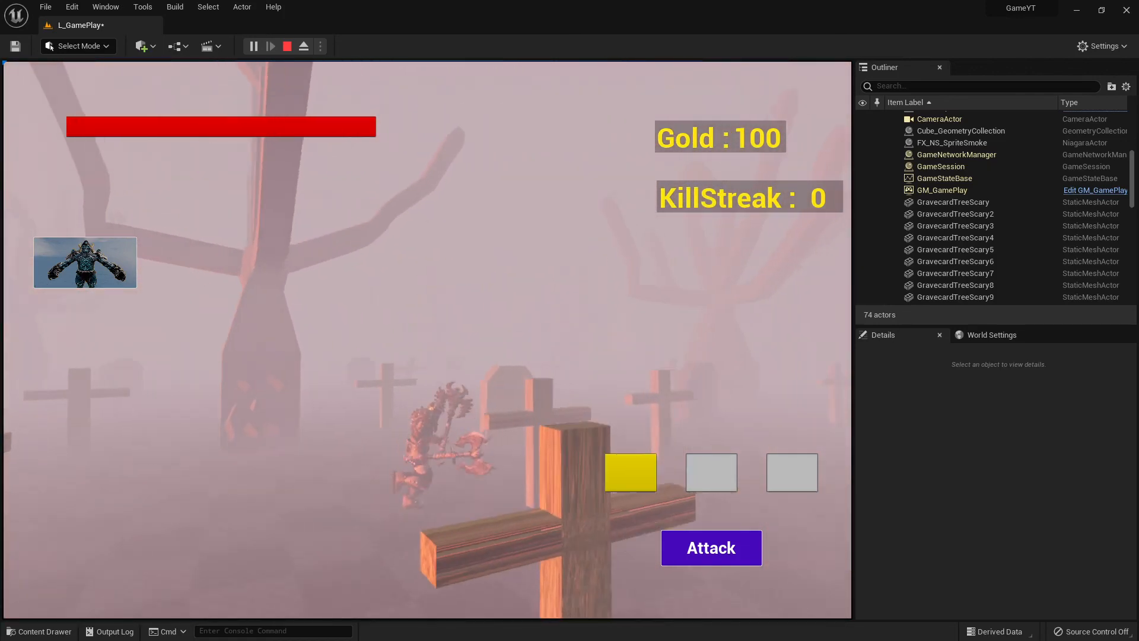
key("w")
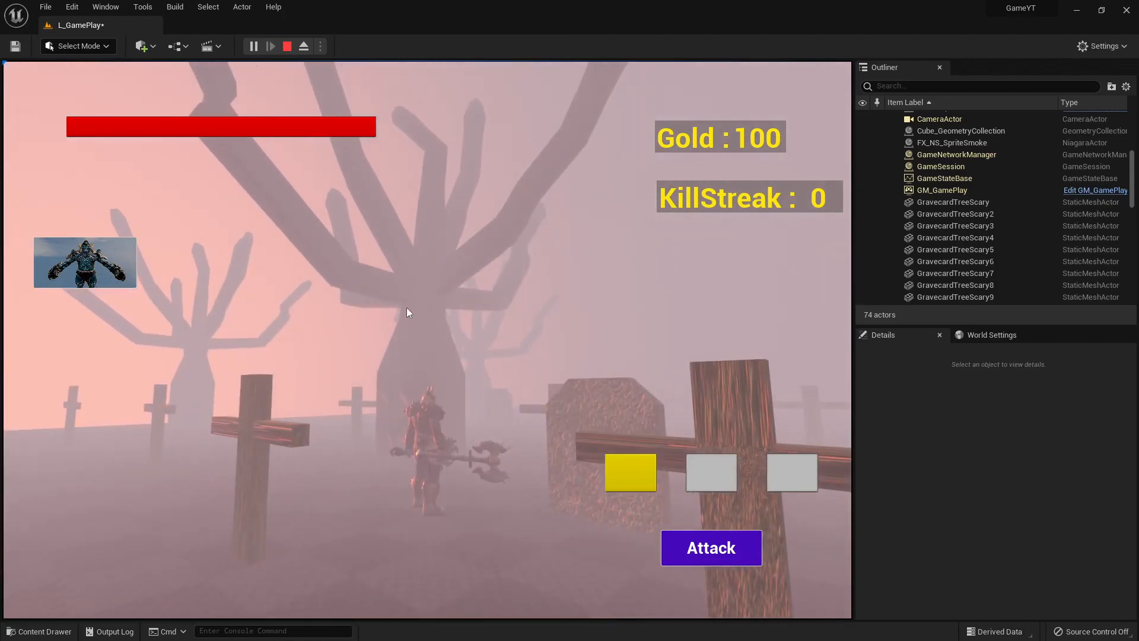
key("a")
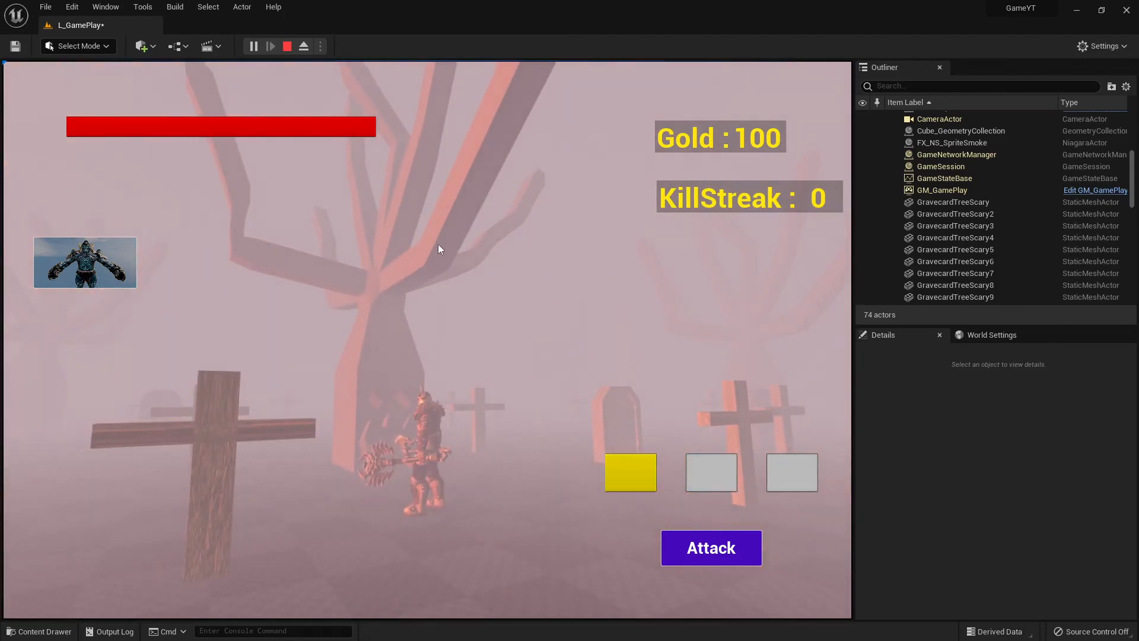
key("w")
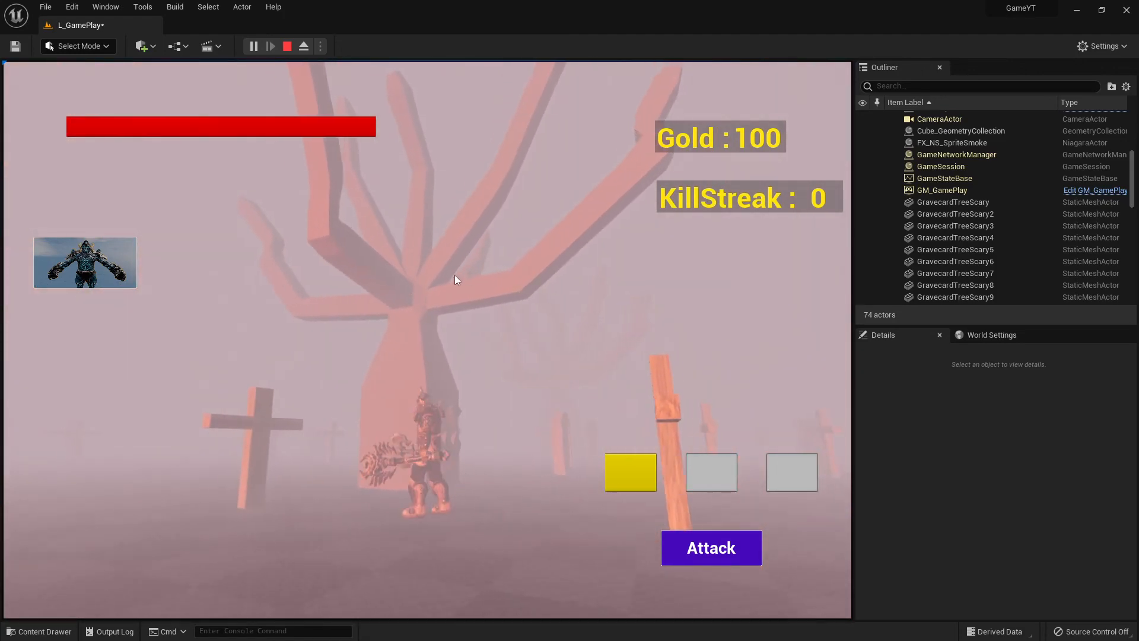
key("d")
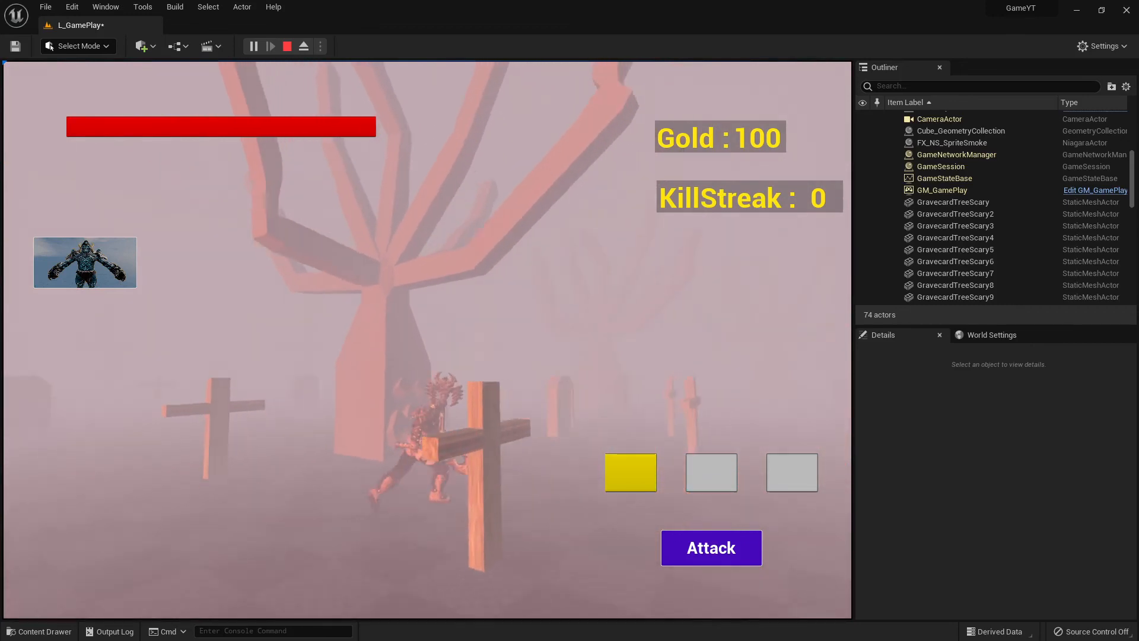
key("w")
key("w")
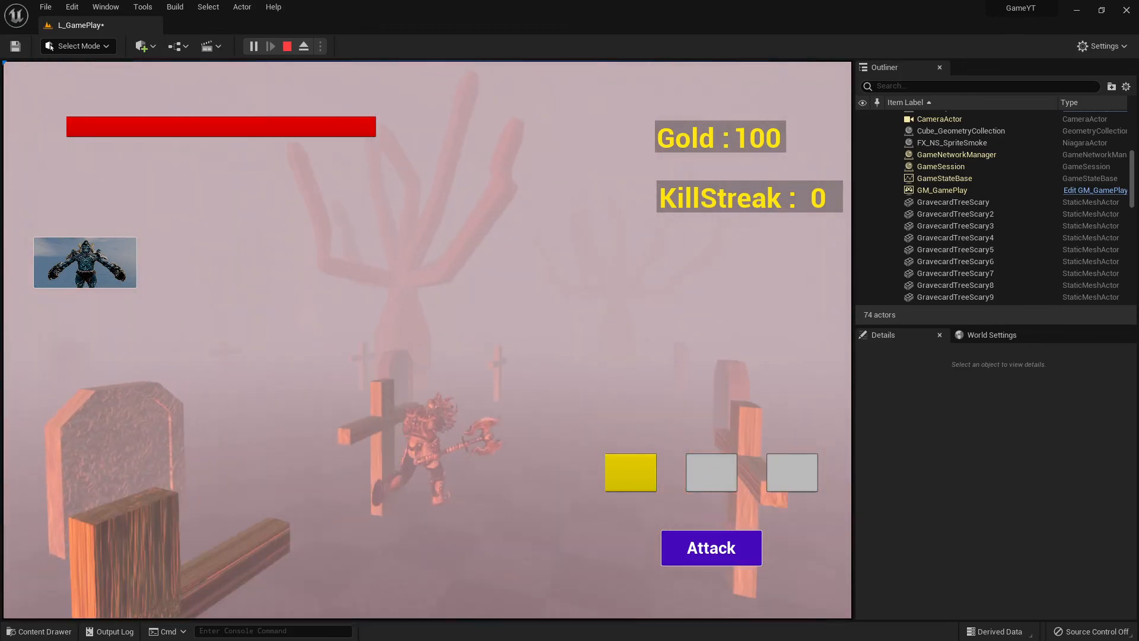
key("w")
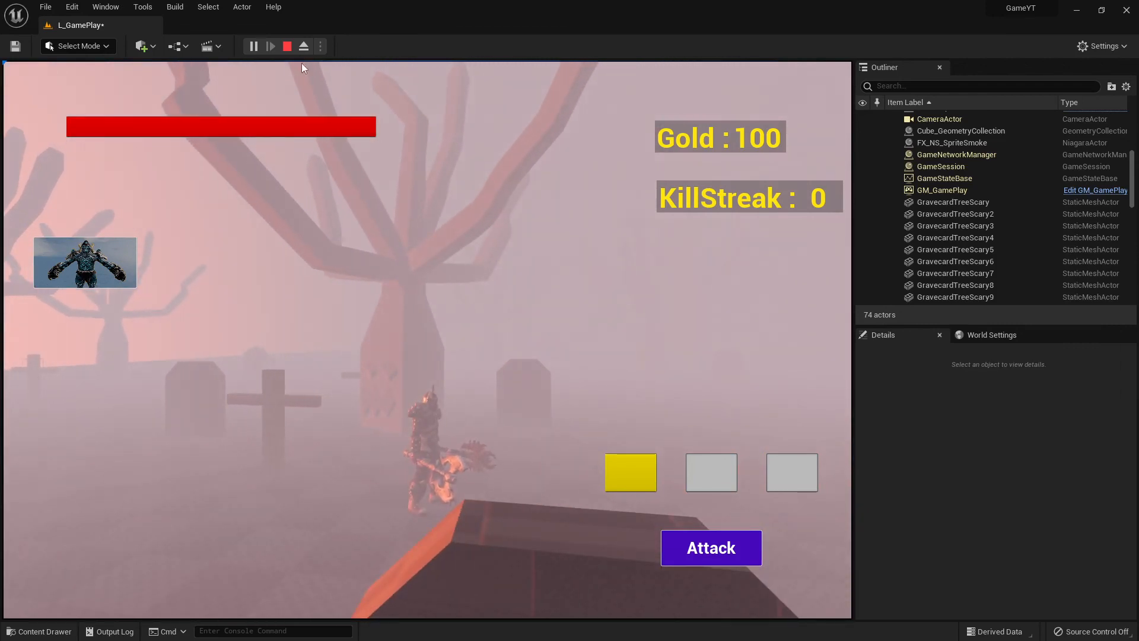
left_click(288, 47)
key("w")
right_click_drag(356, 237, 561, 371)
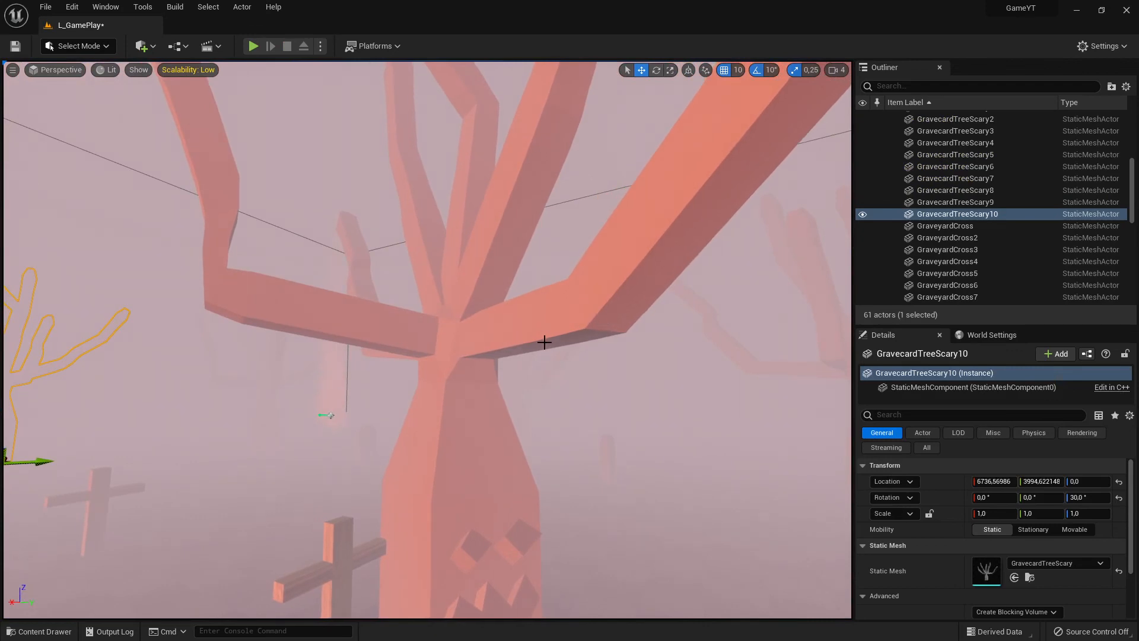
key("a")
right_click_drag(387, 361, 344, 365)
key("s")
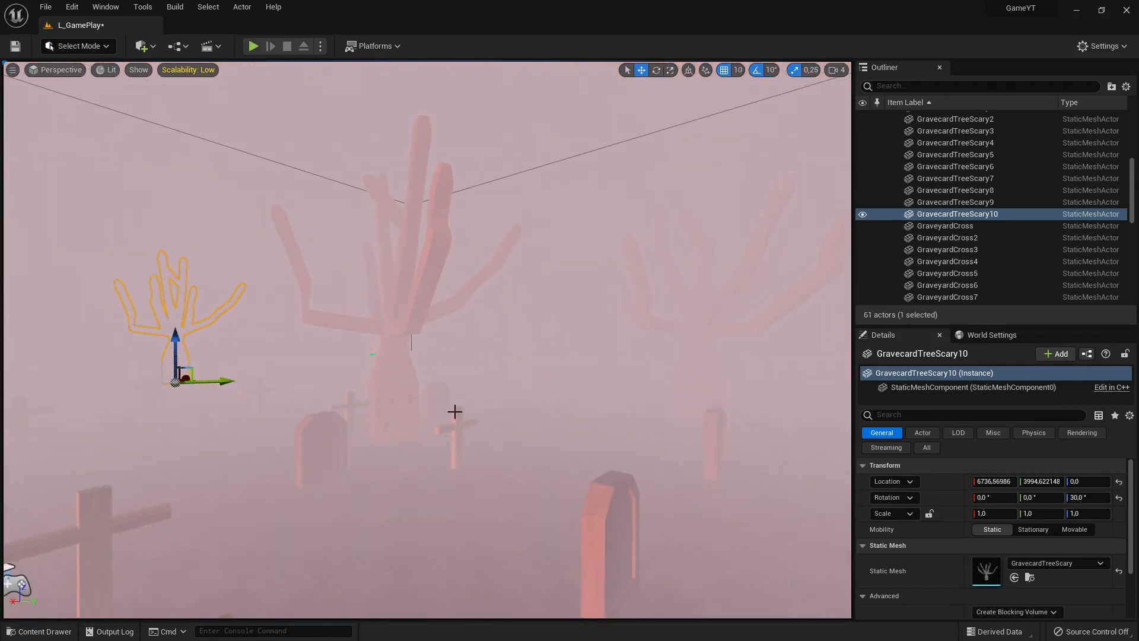
Step: Switch from Unreal Editor to the Blender window with the tree model
key("alt+Tab")
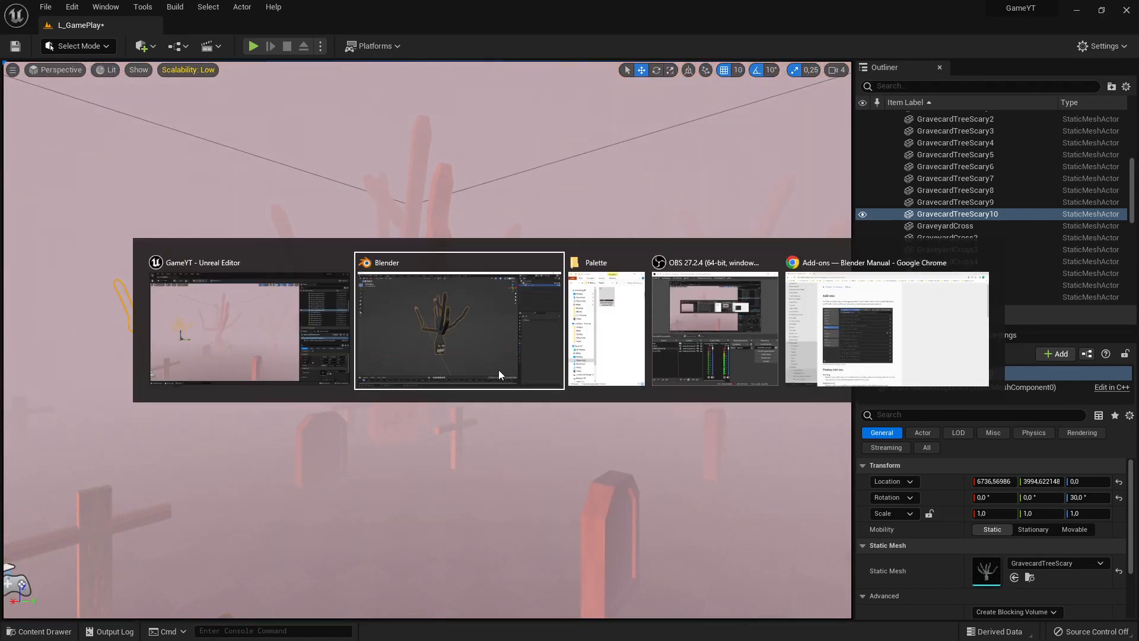
key("alt+Tab")
key("alt+Tab")
key("alt+Tab")
key("alt+Tab")
key("alt+Tab")
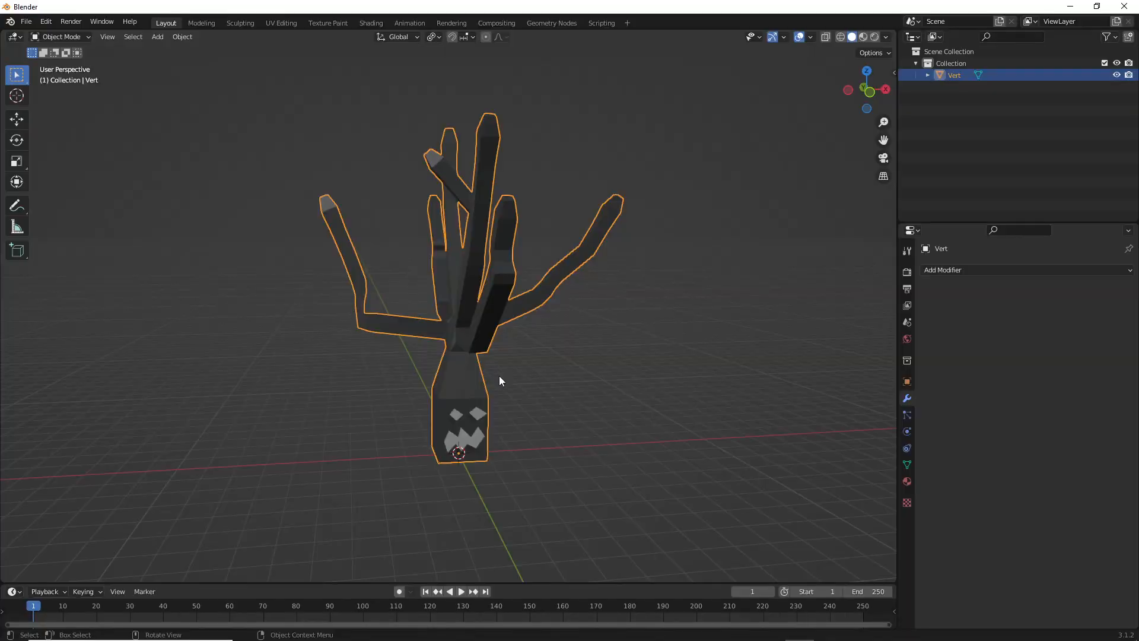